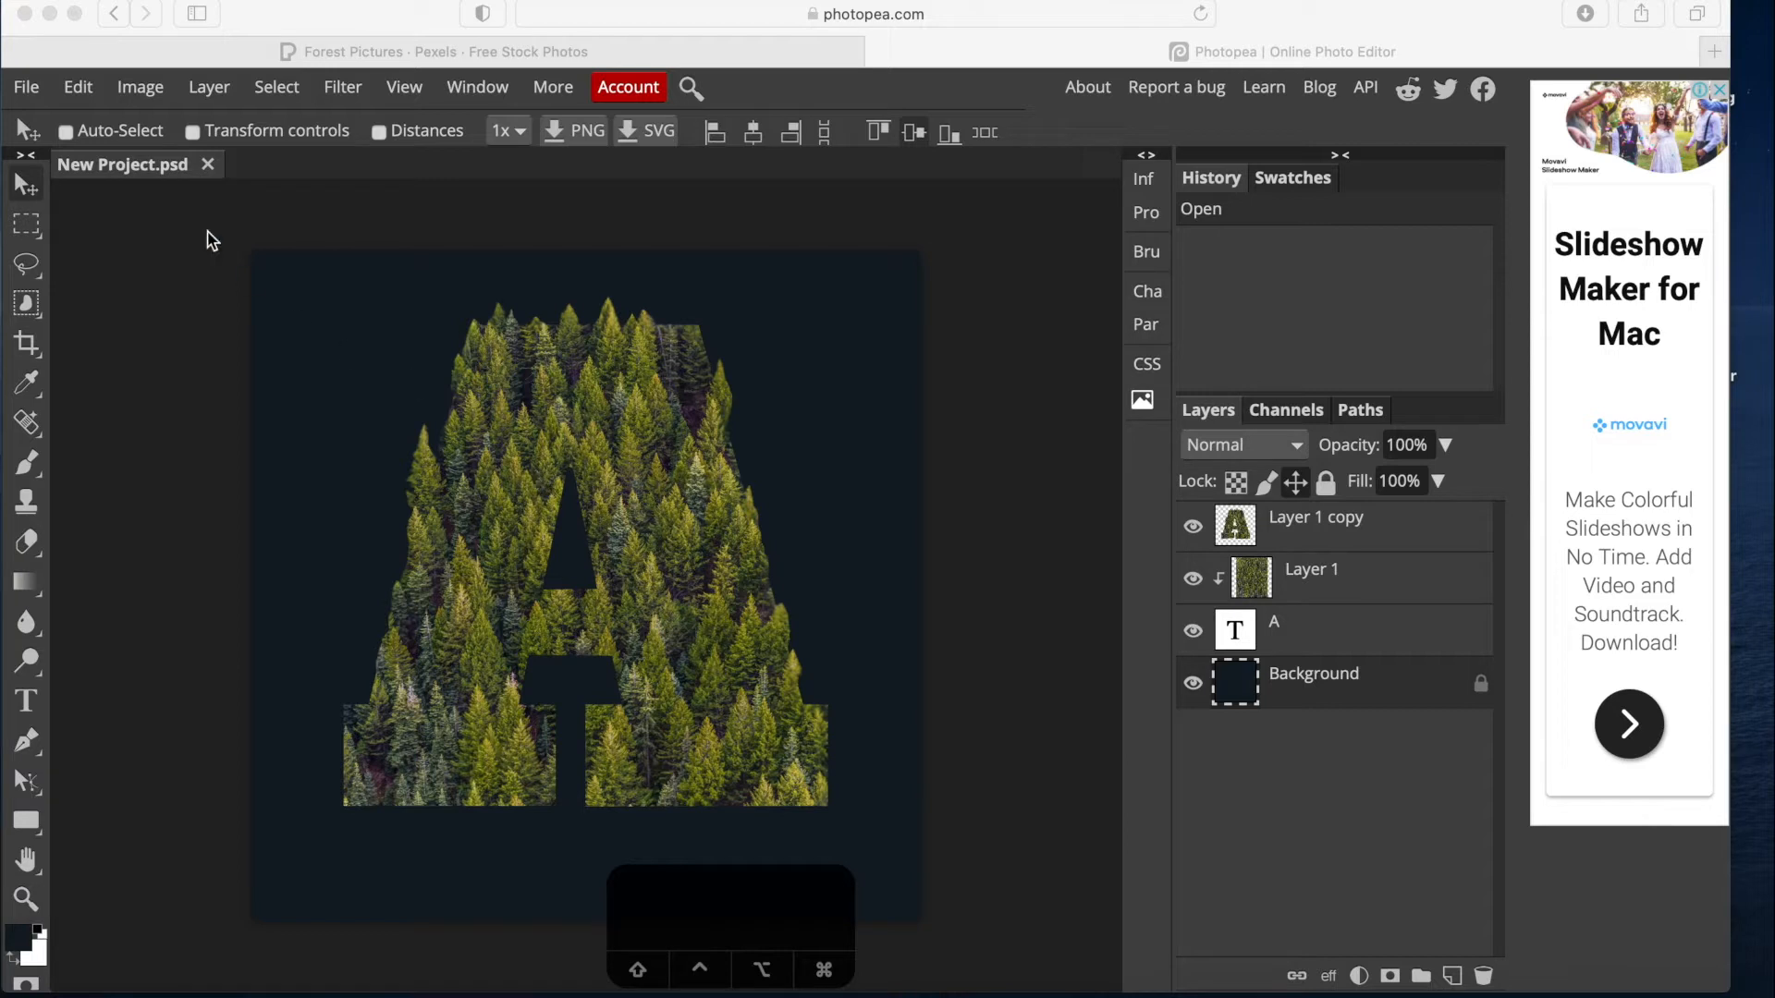
Create a new project from the 1080 x 1080 px Instagram preset with a white background.
click(27, 88)
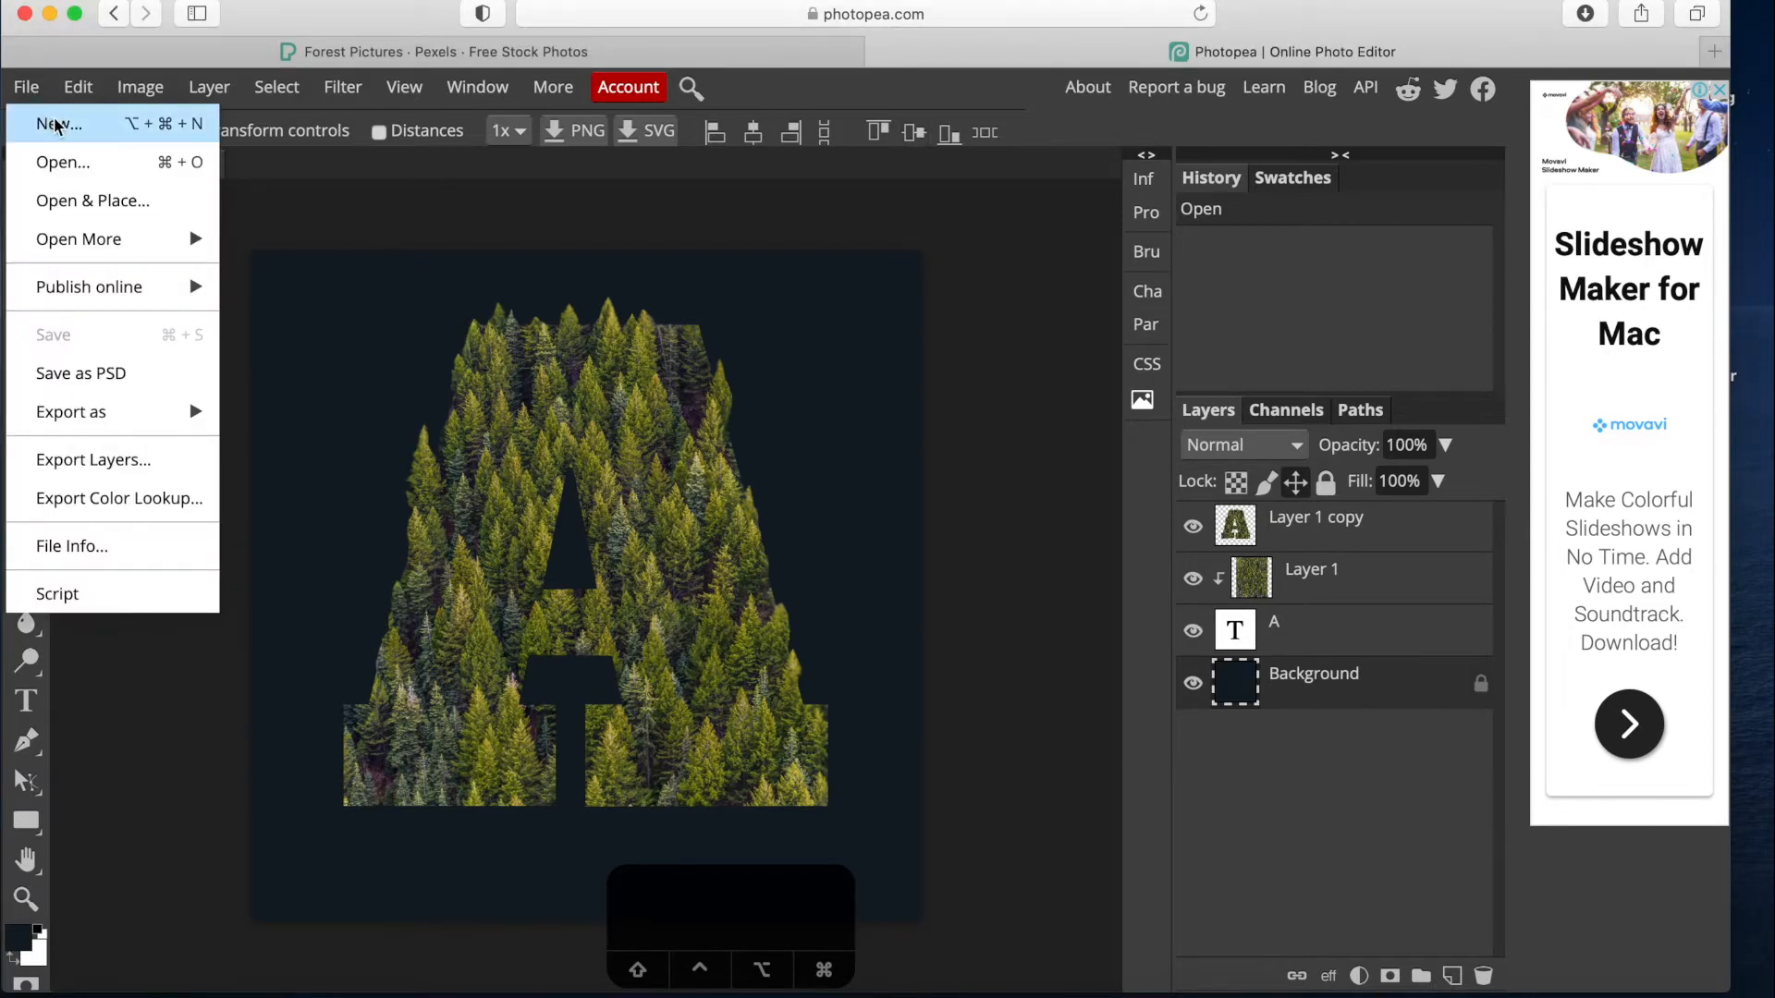
click(57, 124)
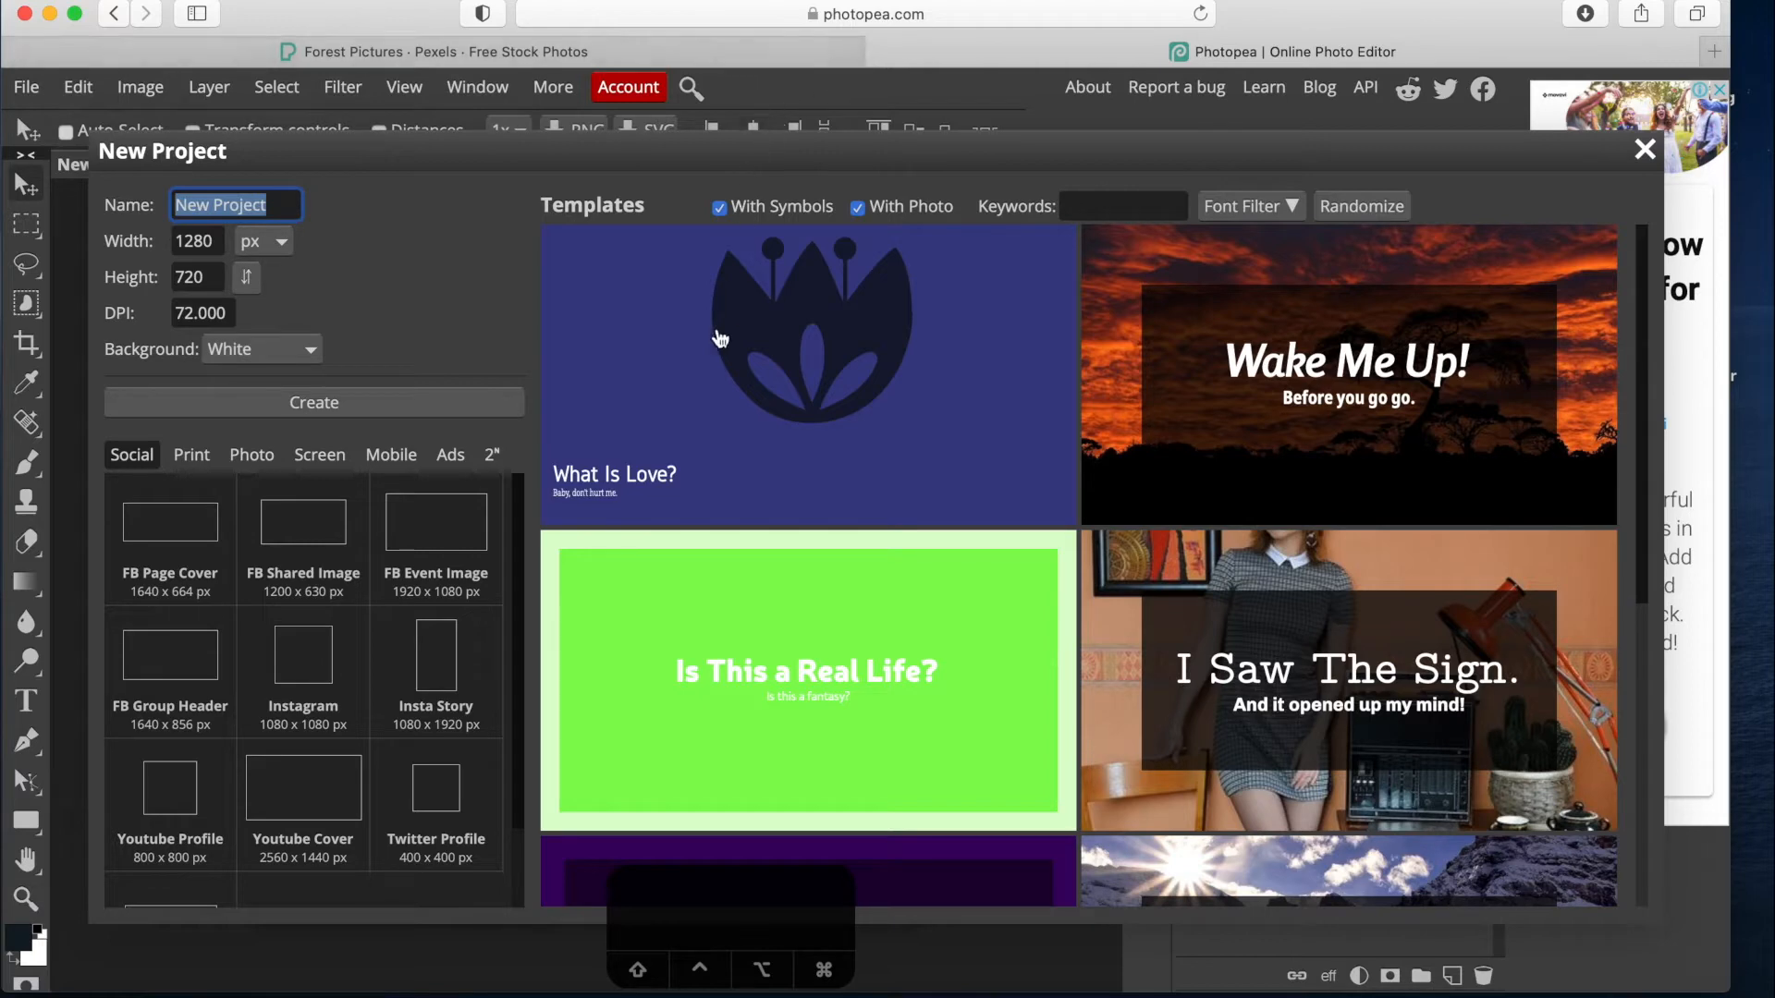
drag(471, 162, 473, 97)
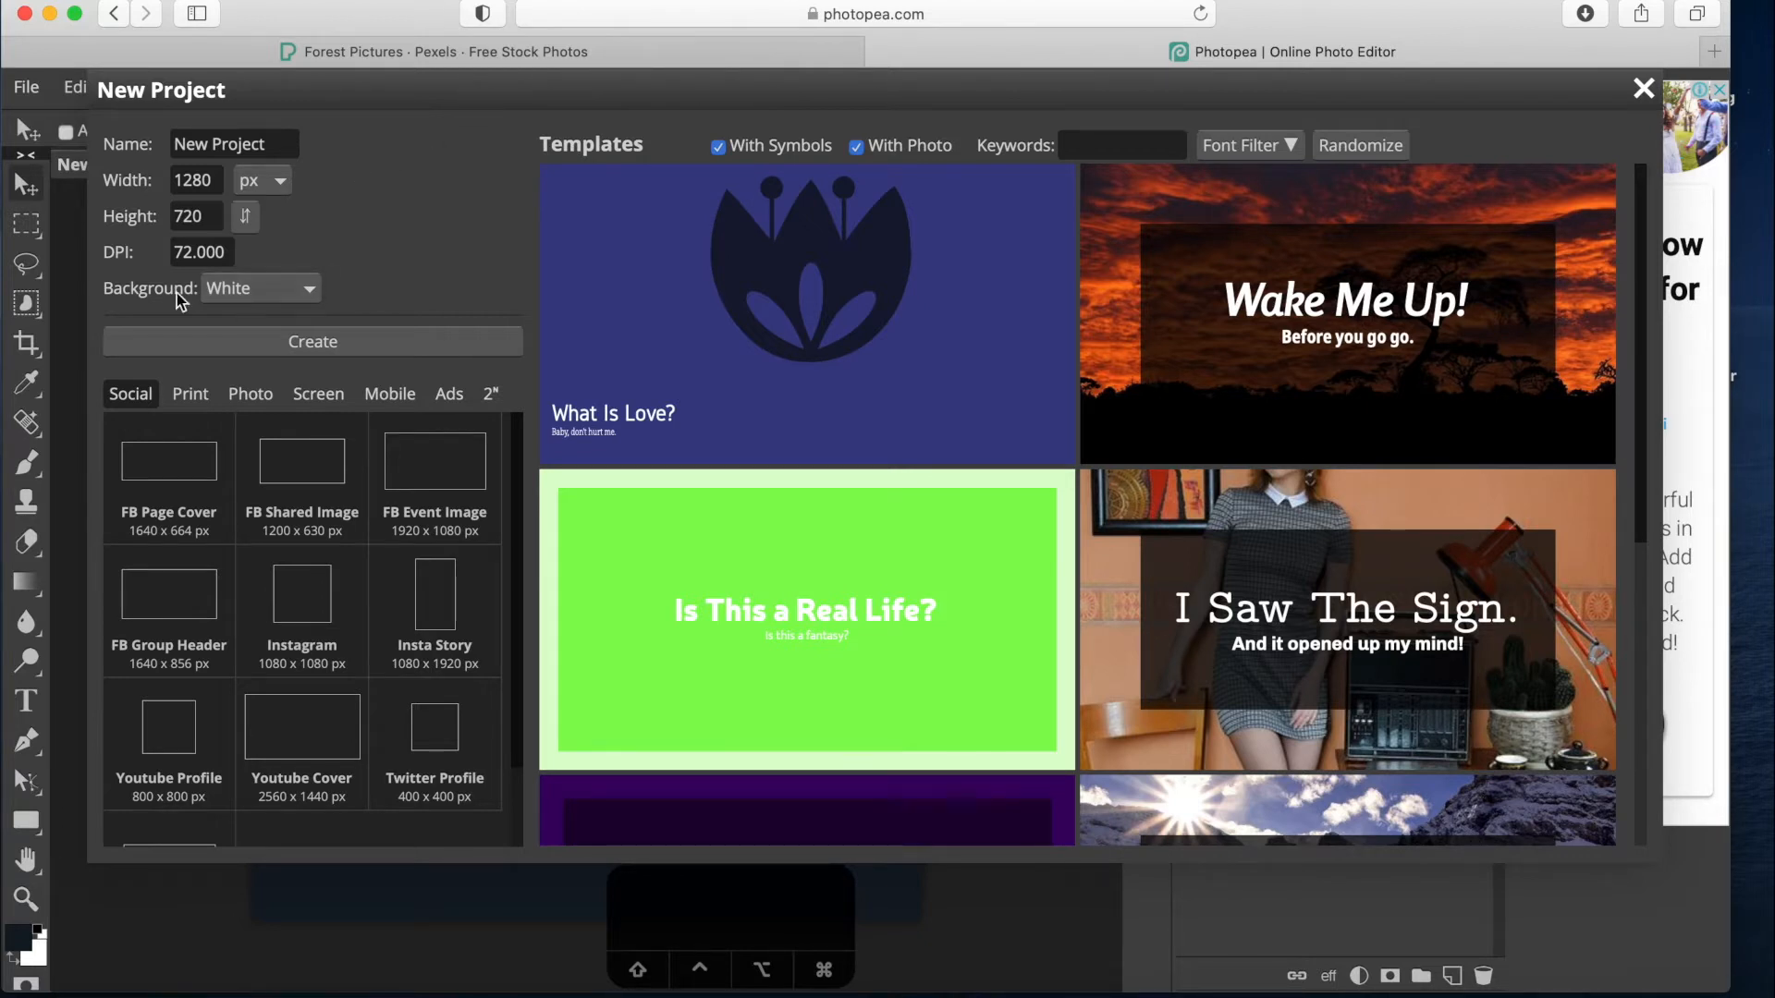
click(319, 610)
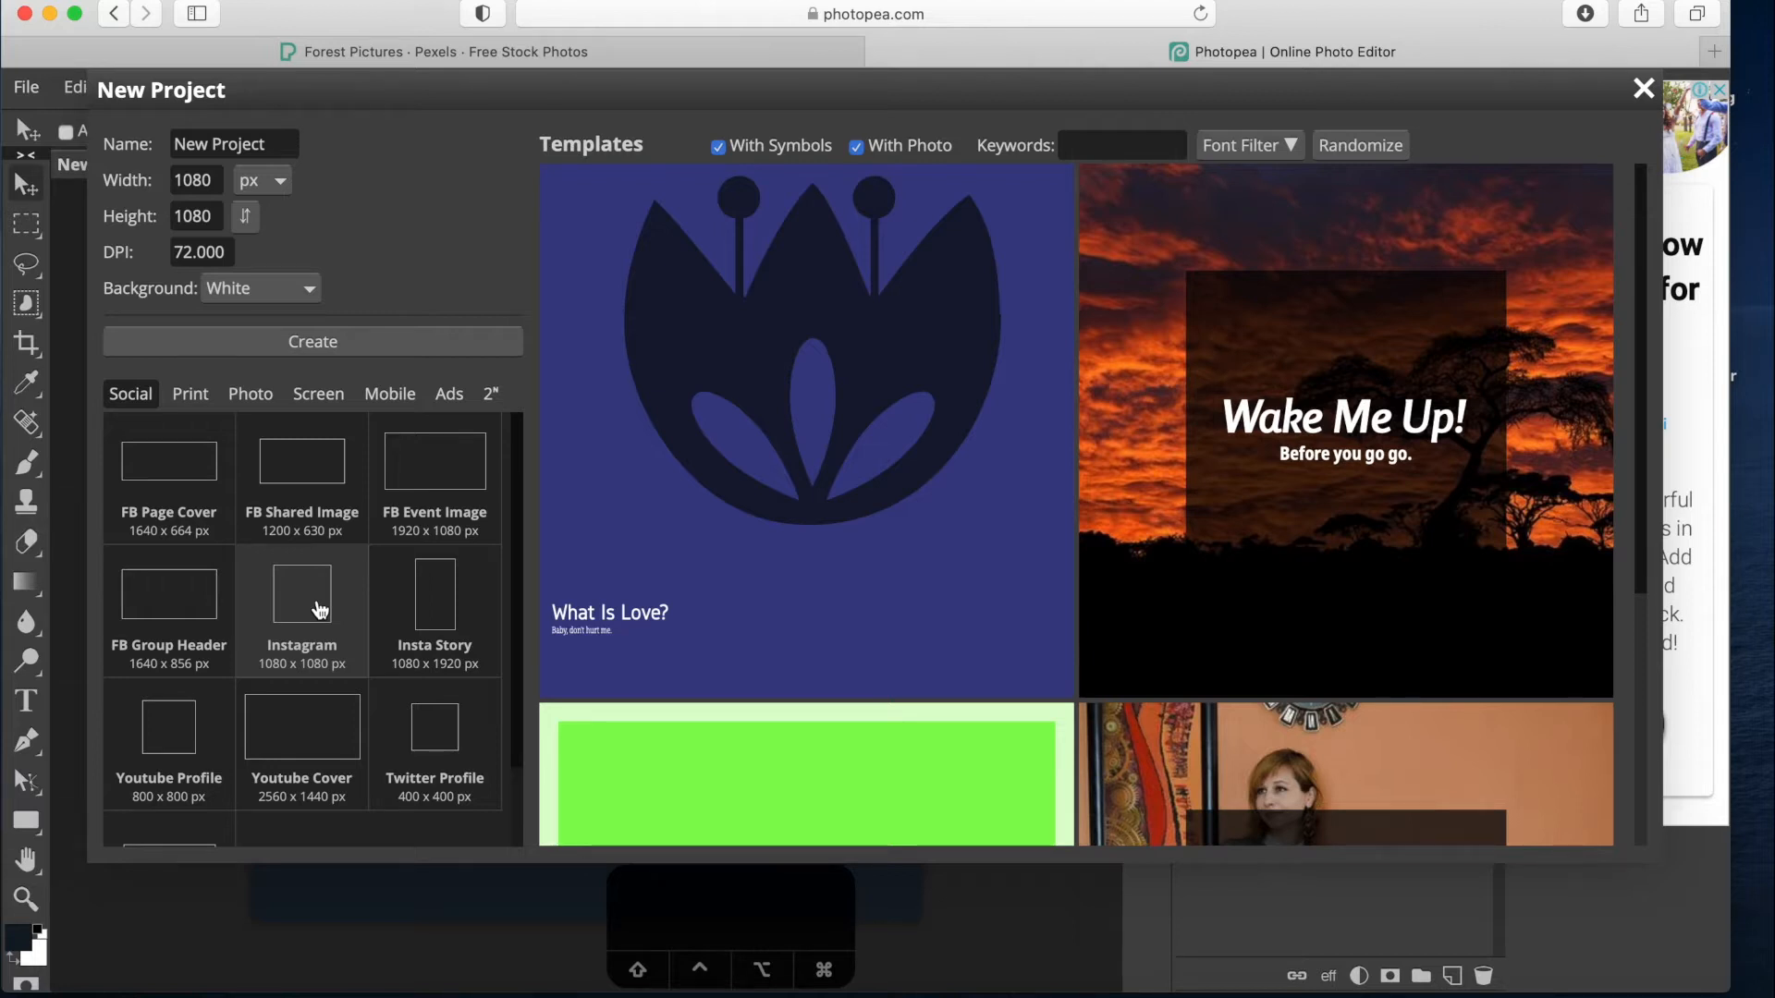
click(350, 343)
key(space)
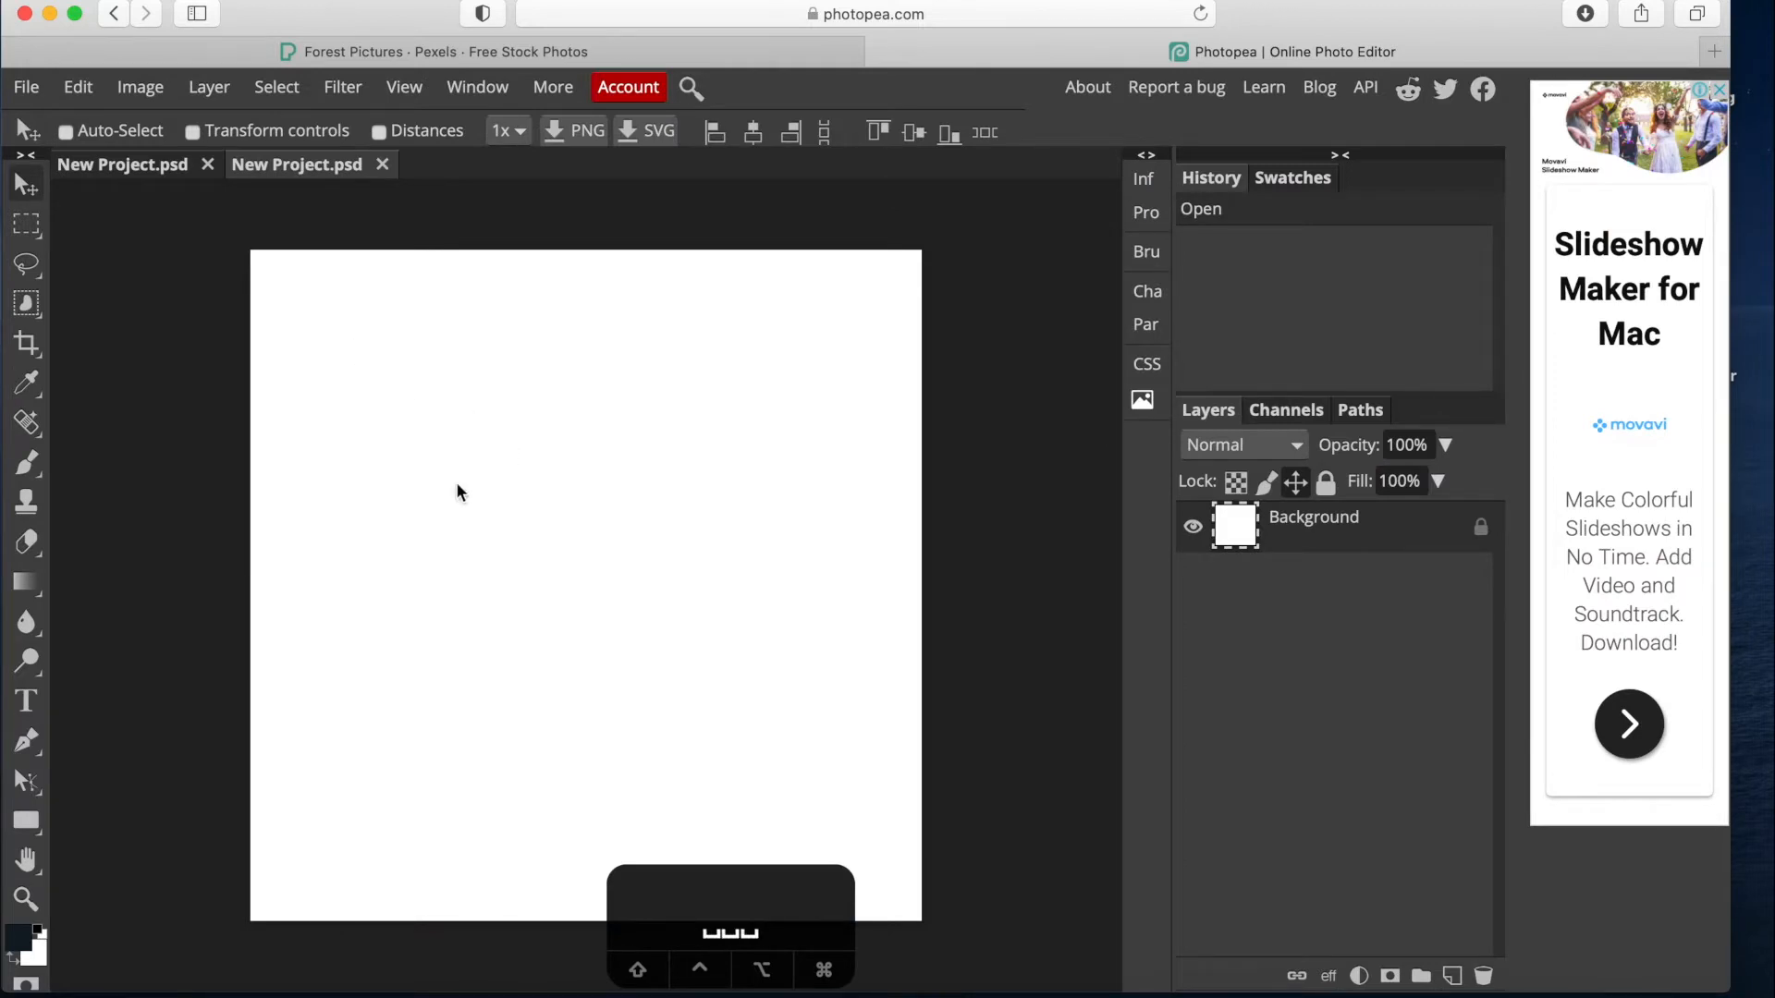
Add a text layer with the single capital letter "A" on the canvas using the Type tool.
click(27, 703)
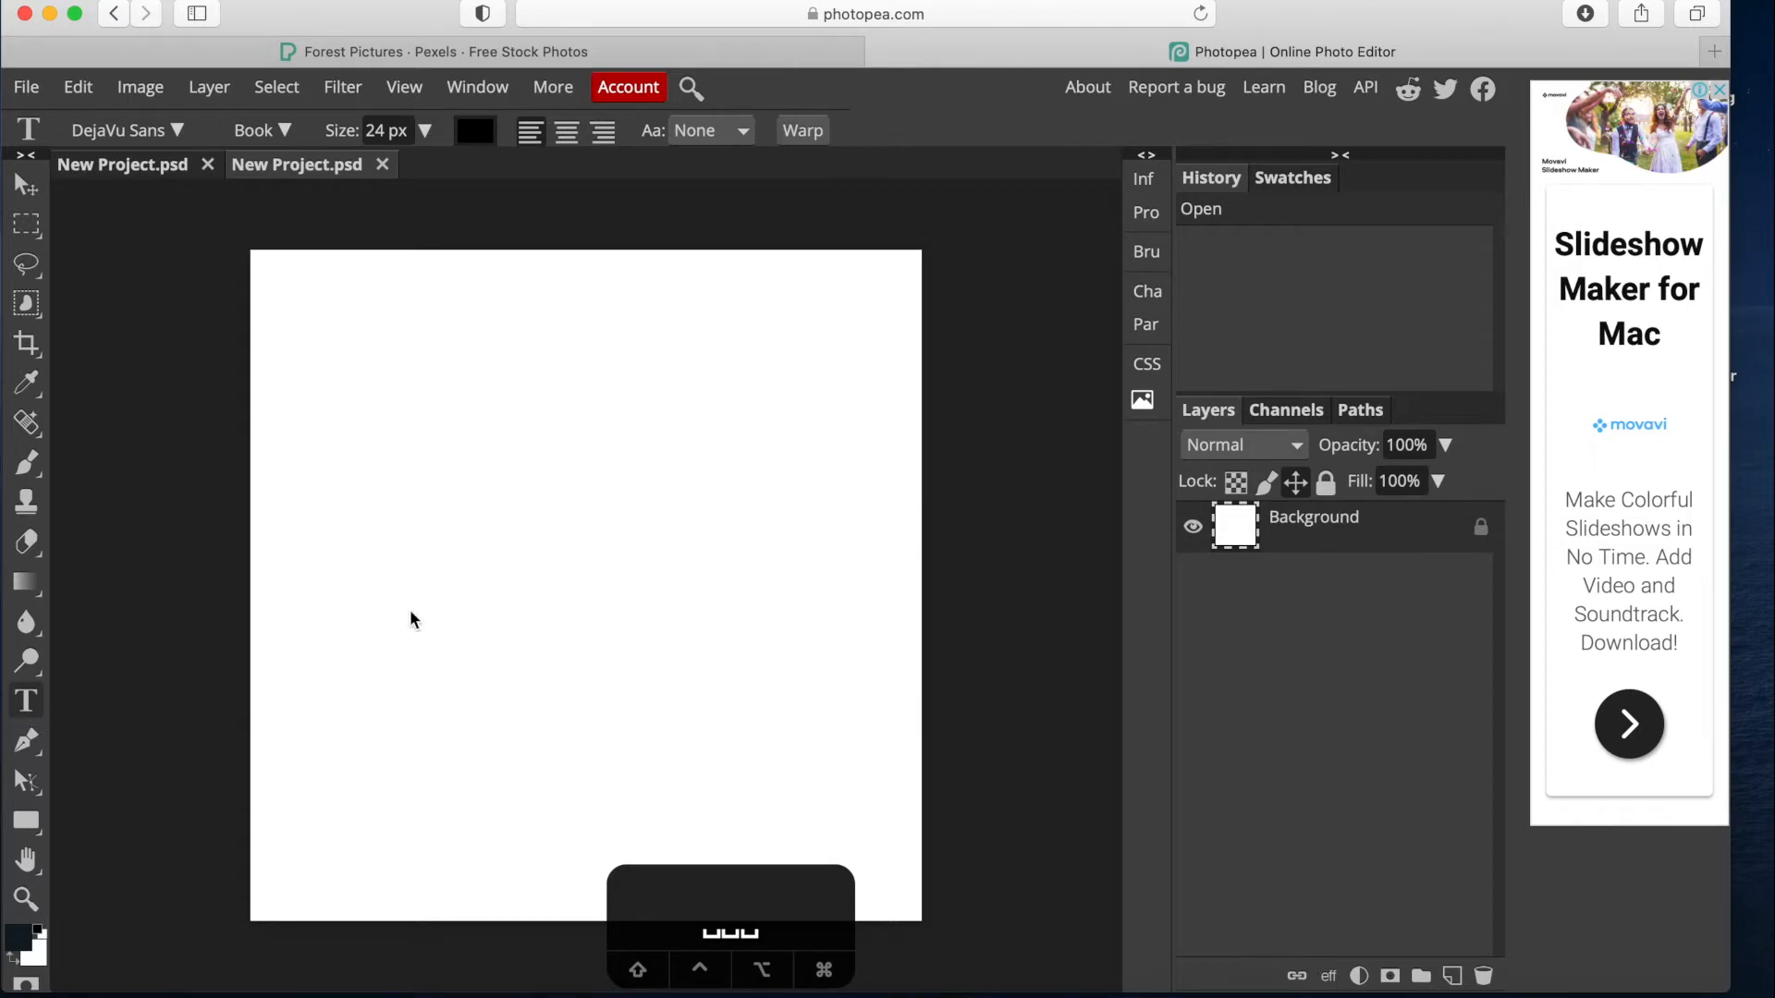
click(629, 599)
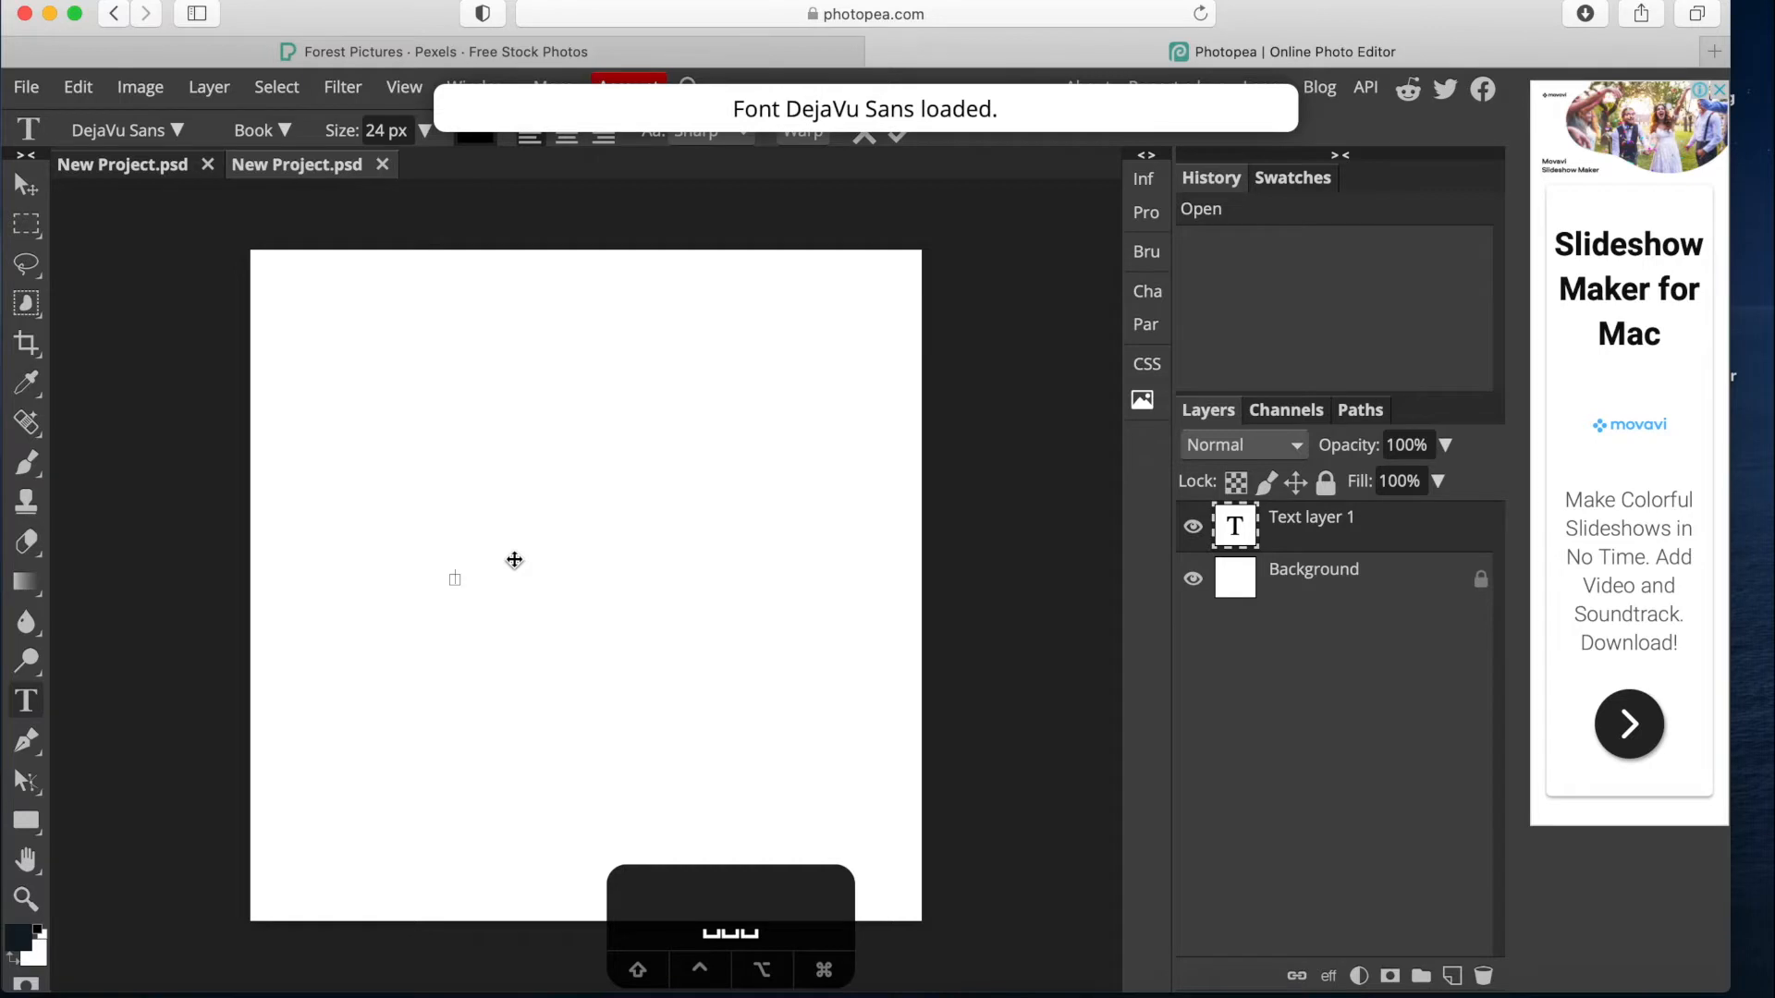
text(A)
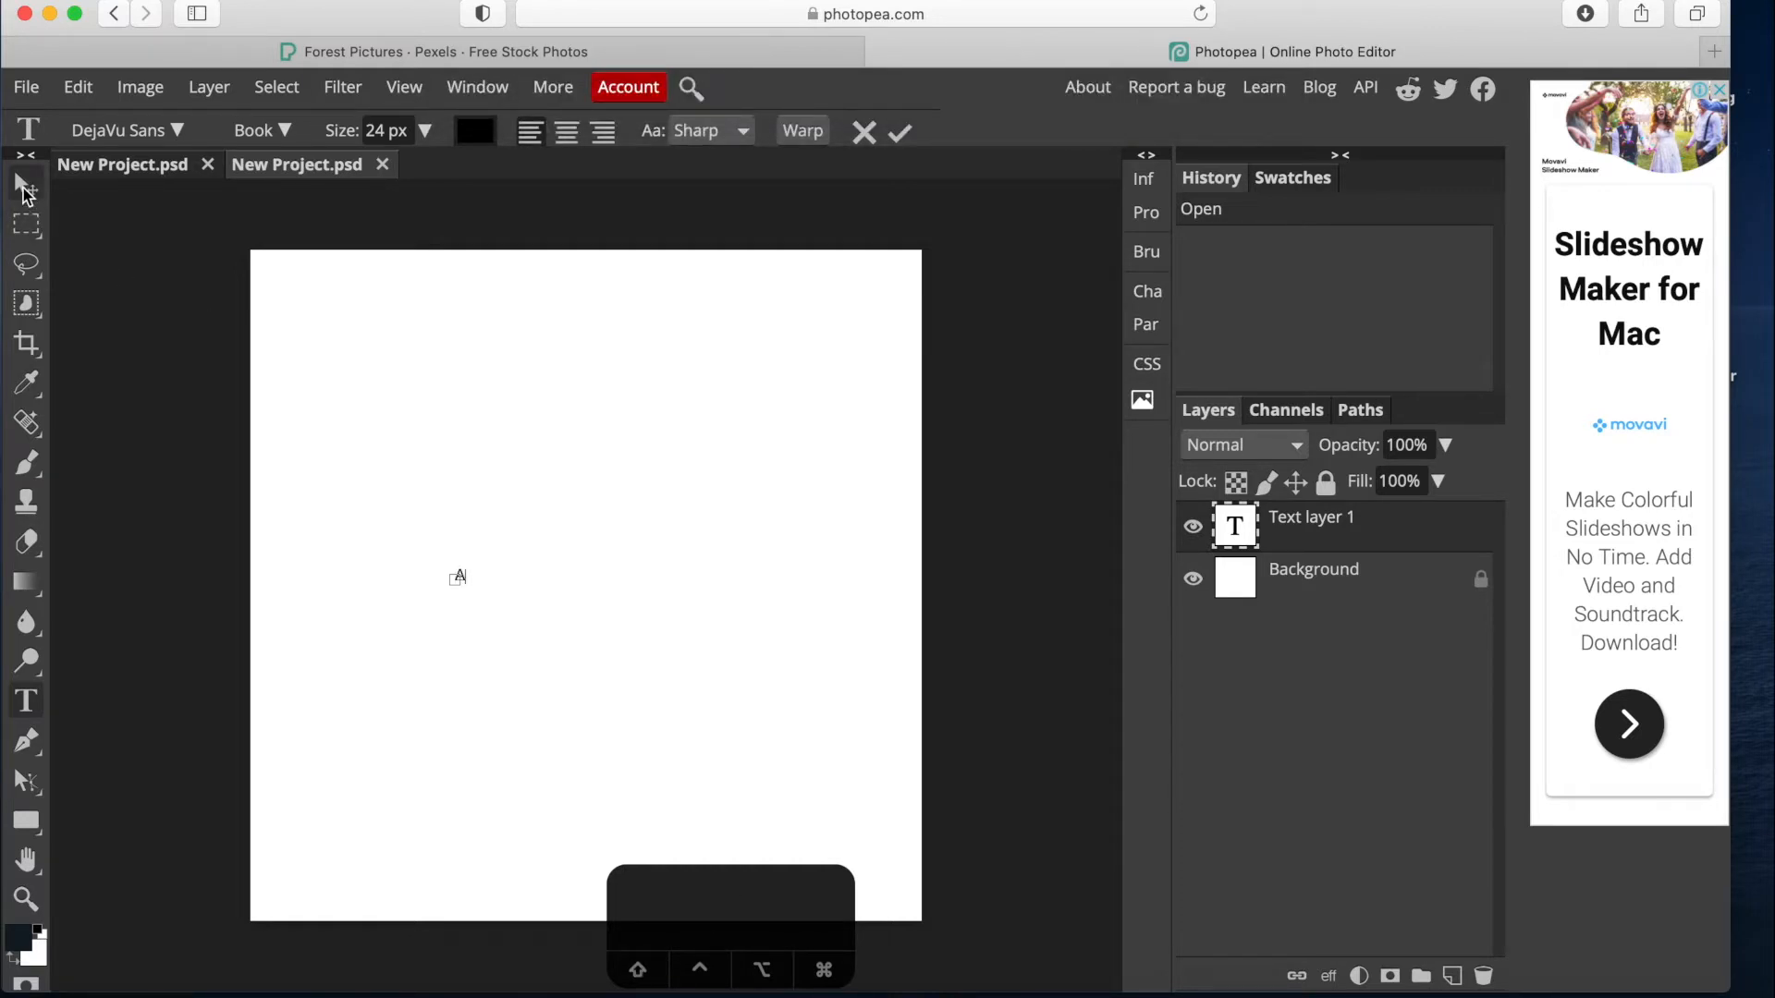
click(25, 189)
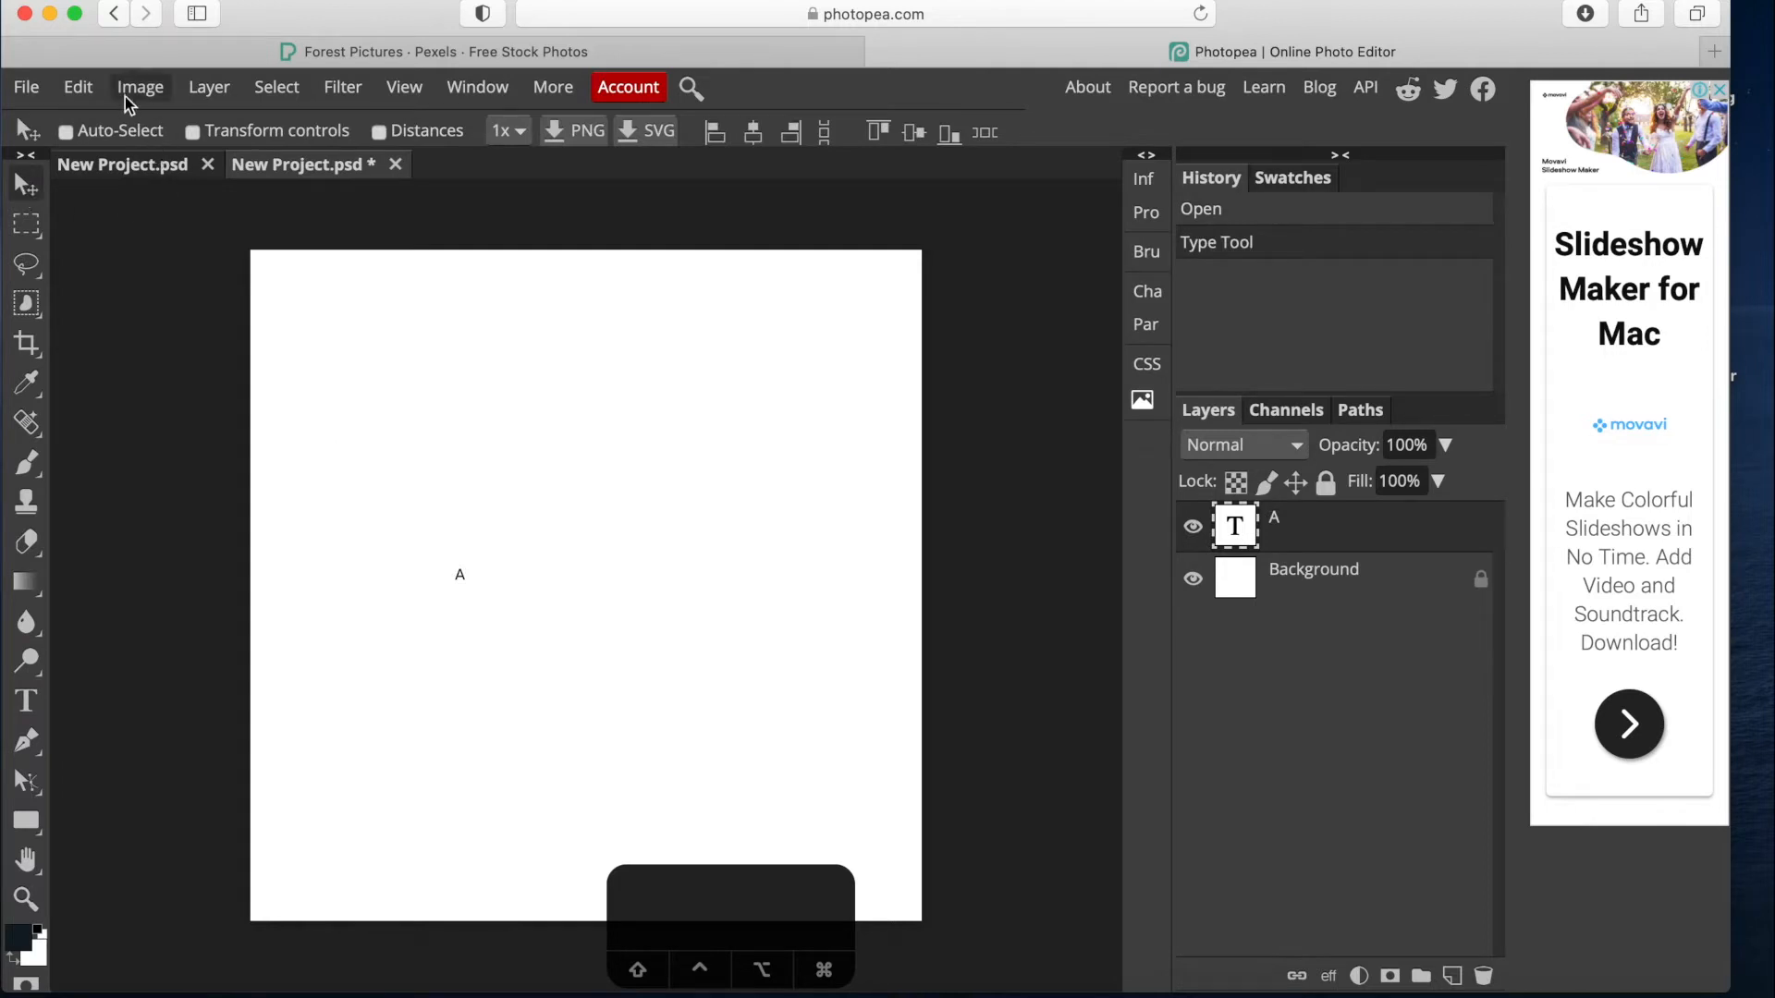
Free Transform the letter A to about 4412% of its size and position it near the canvas centre.
click(76, 93)
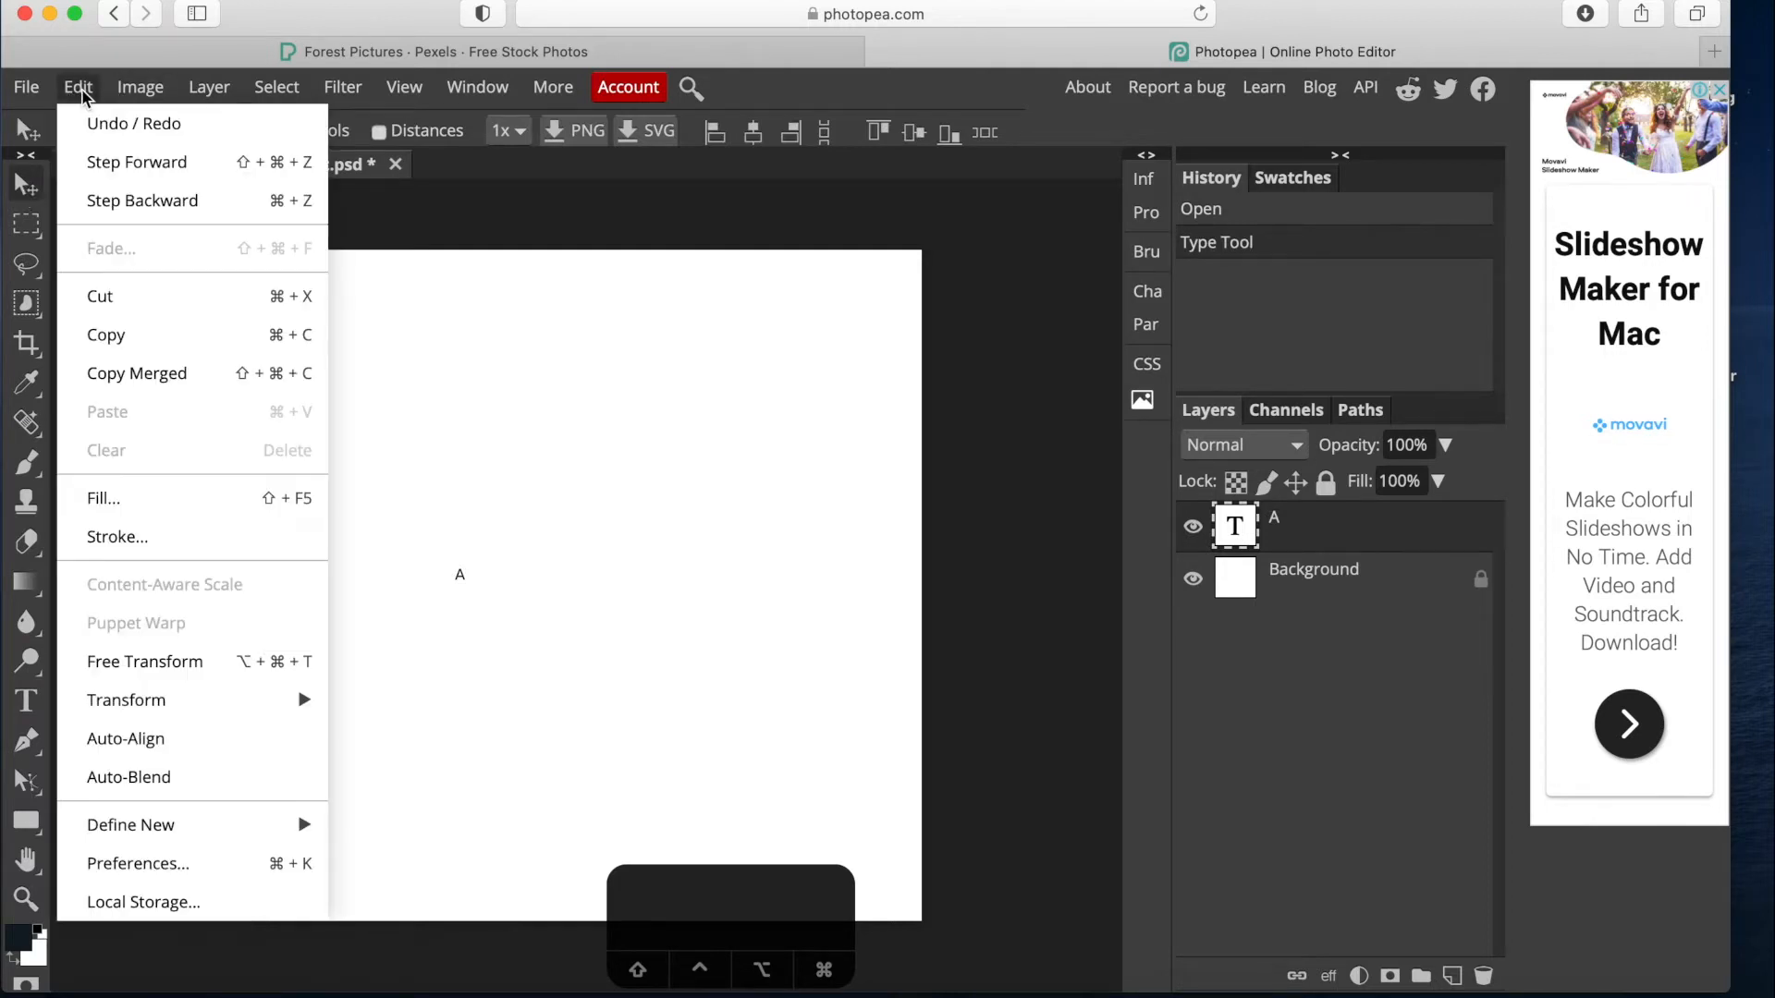
click(155, 662)
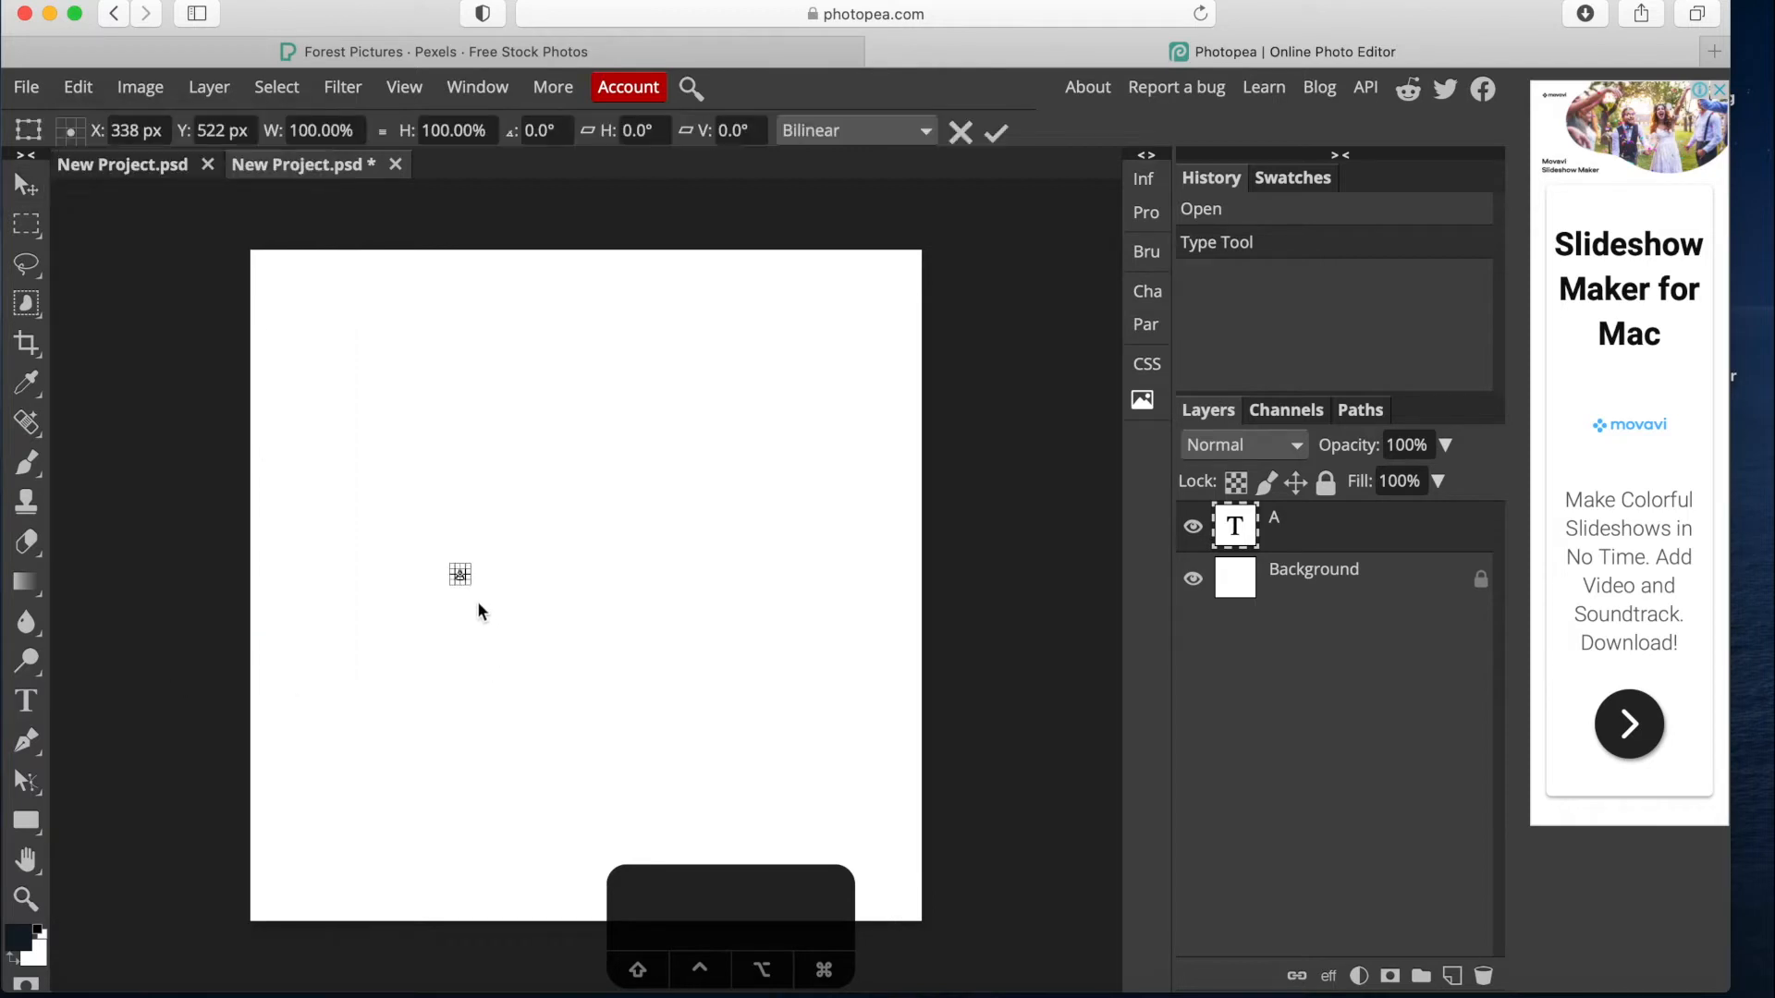
drag(481, 595, 607, 700)
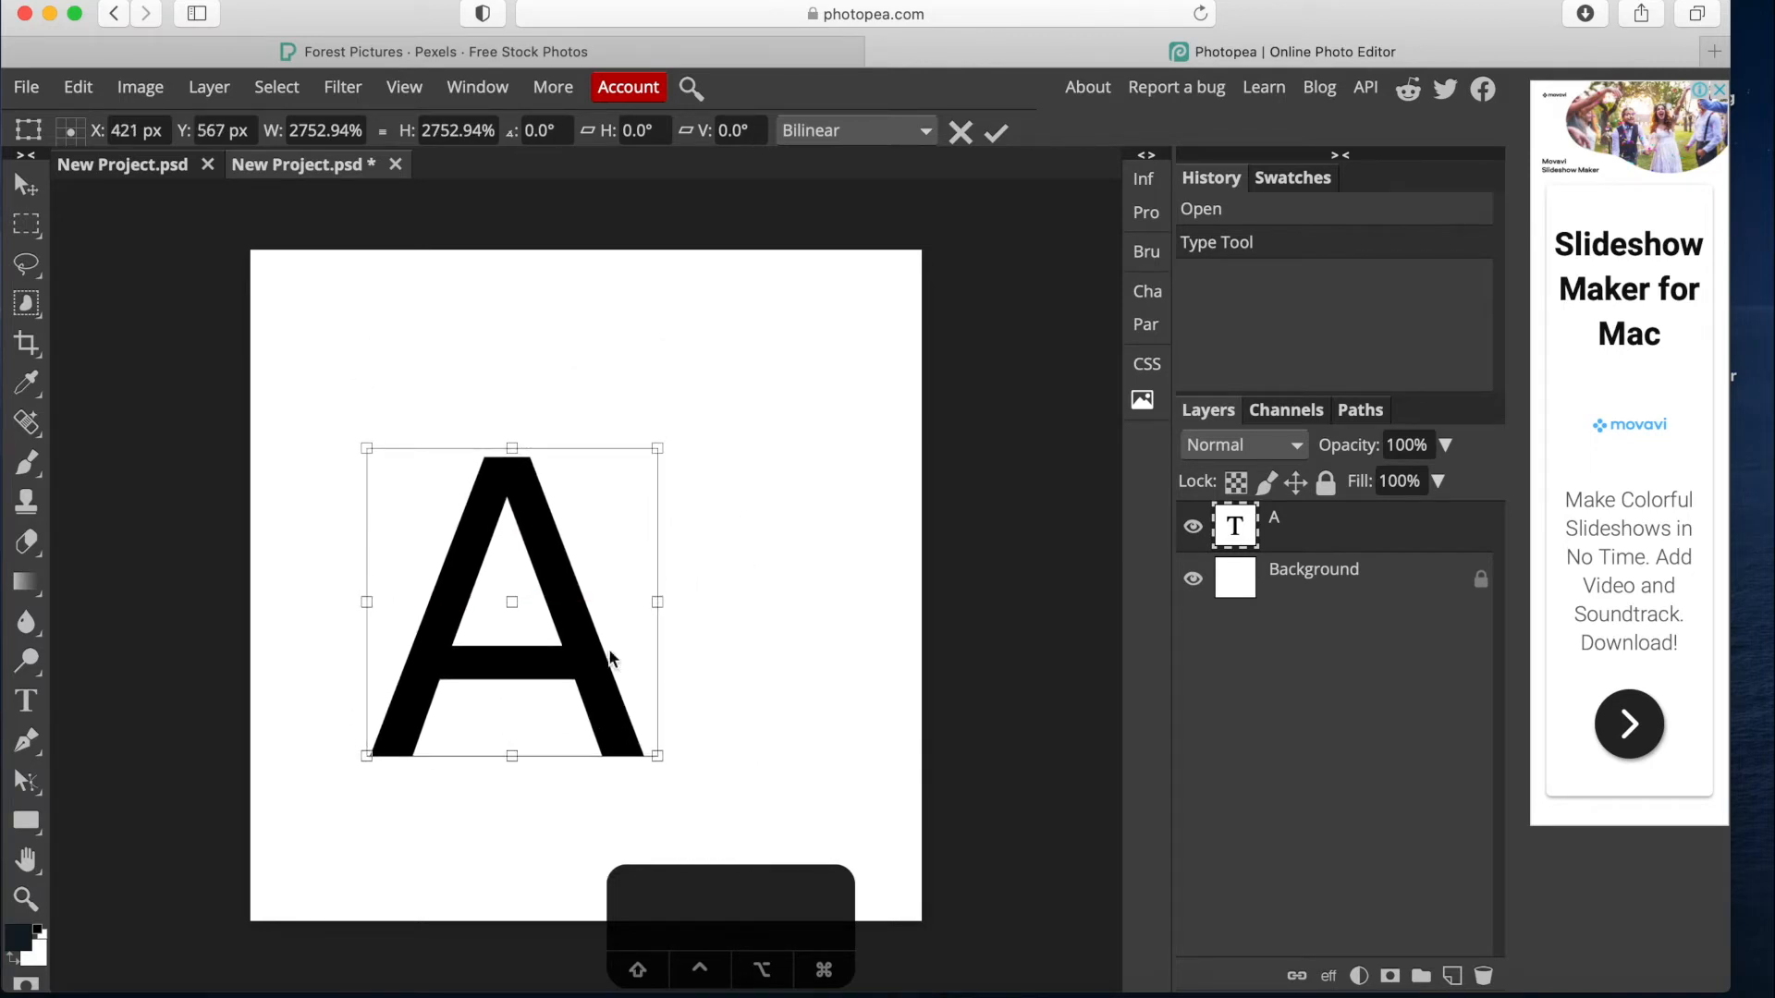
drag(659, 451, 864, 248)
drag(691, 530, 656, 671)
drag(802, 370, 813, 345)
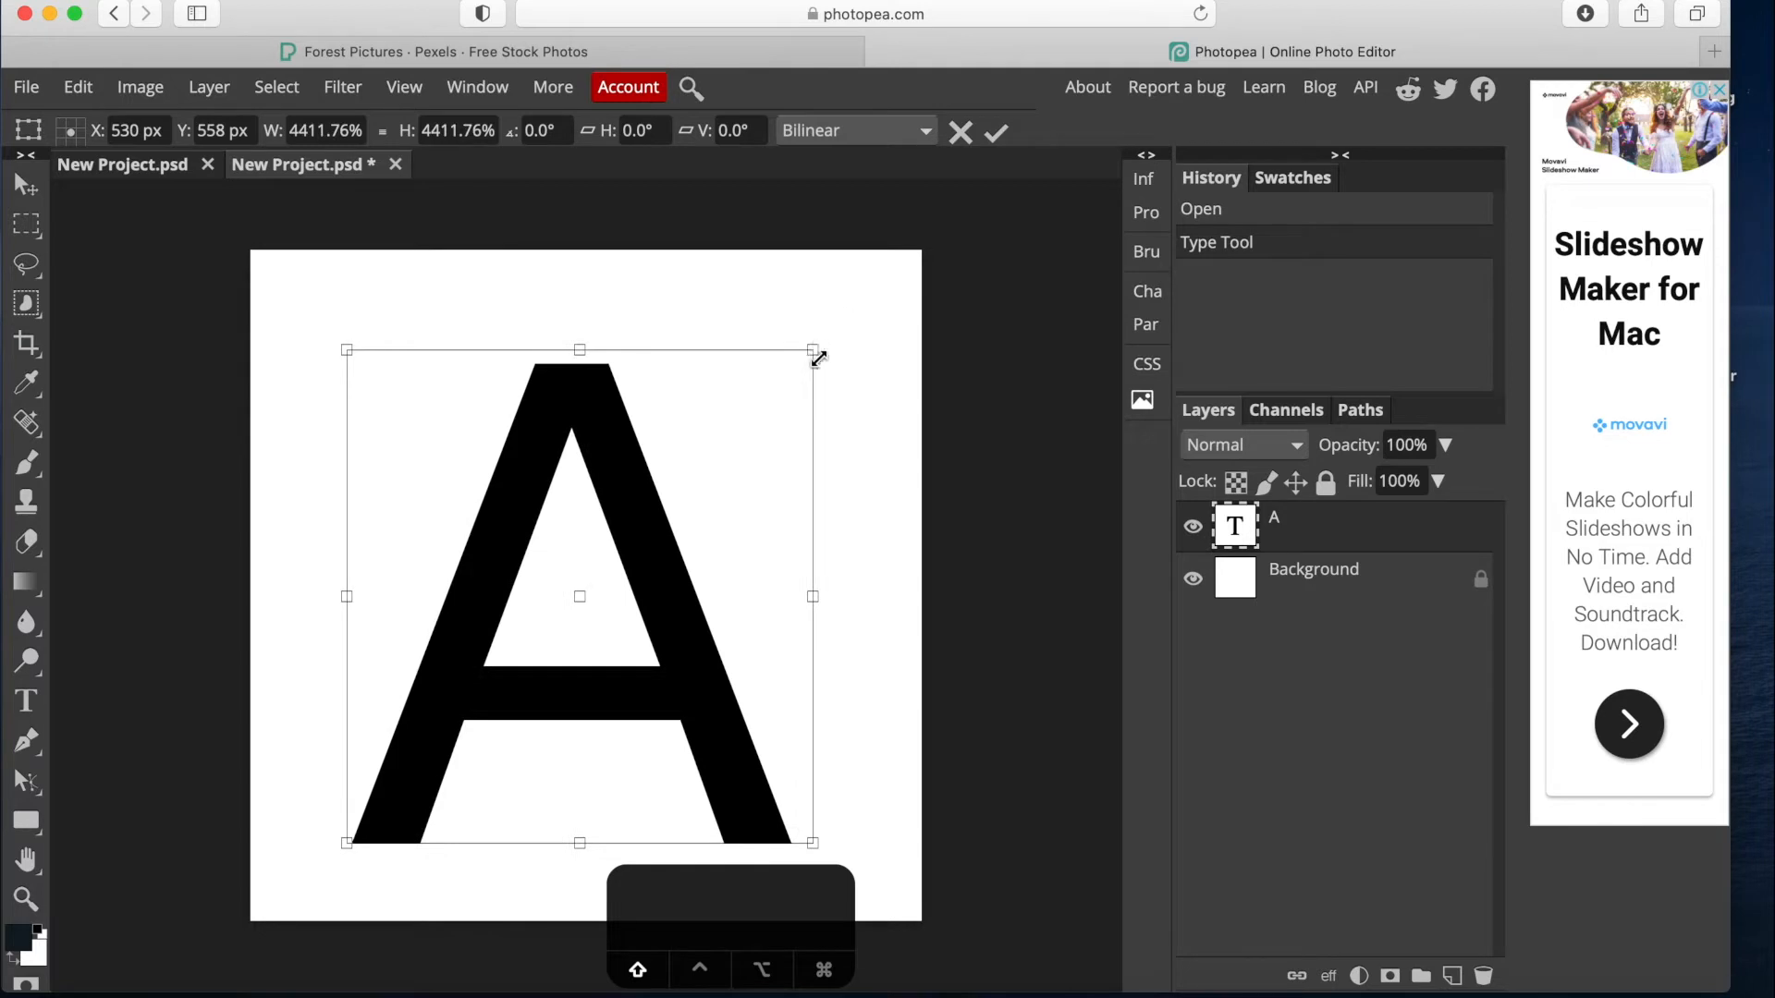
drag(656, 607, 680, 571)
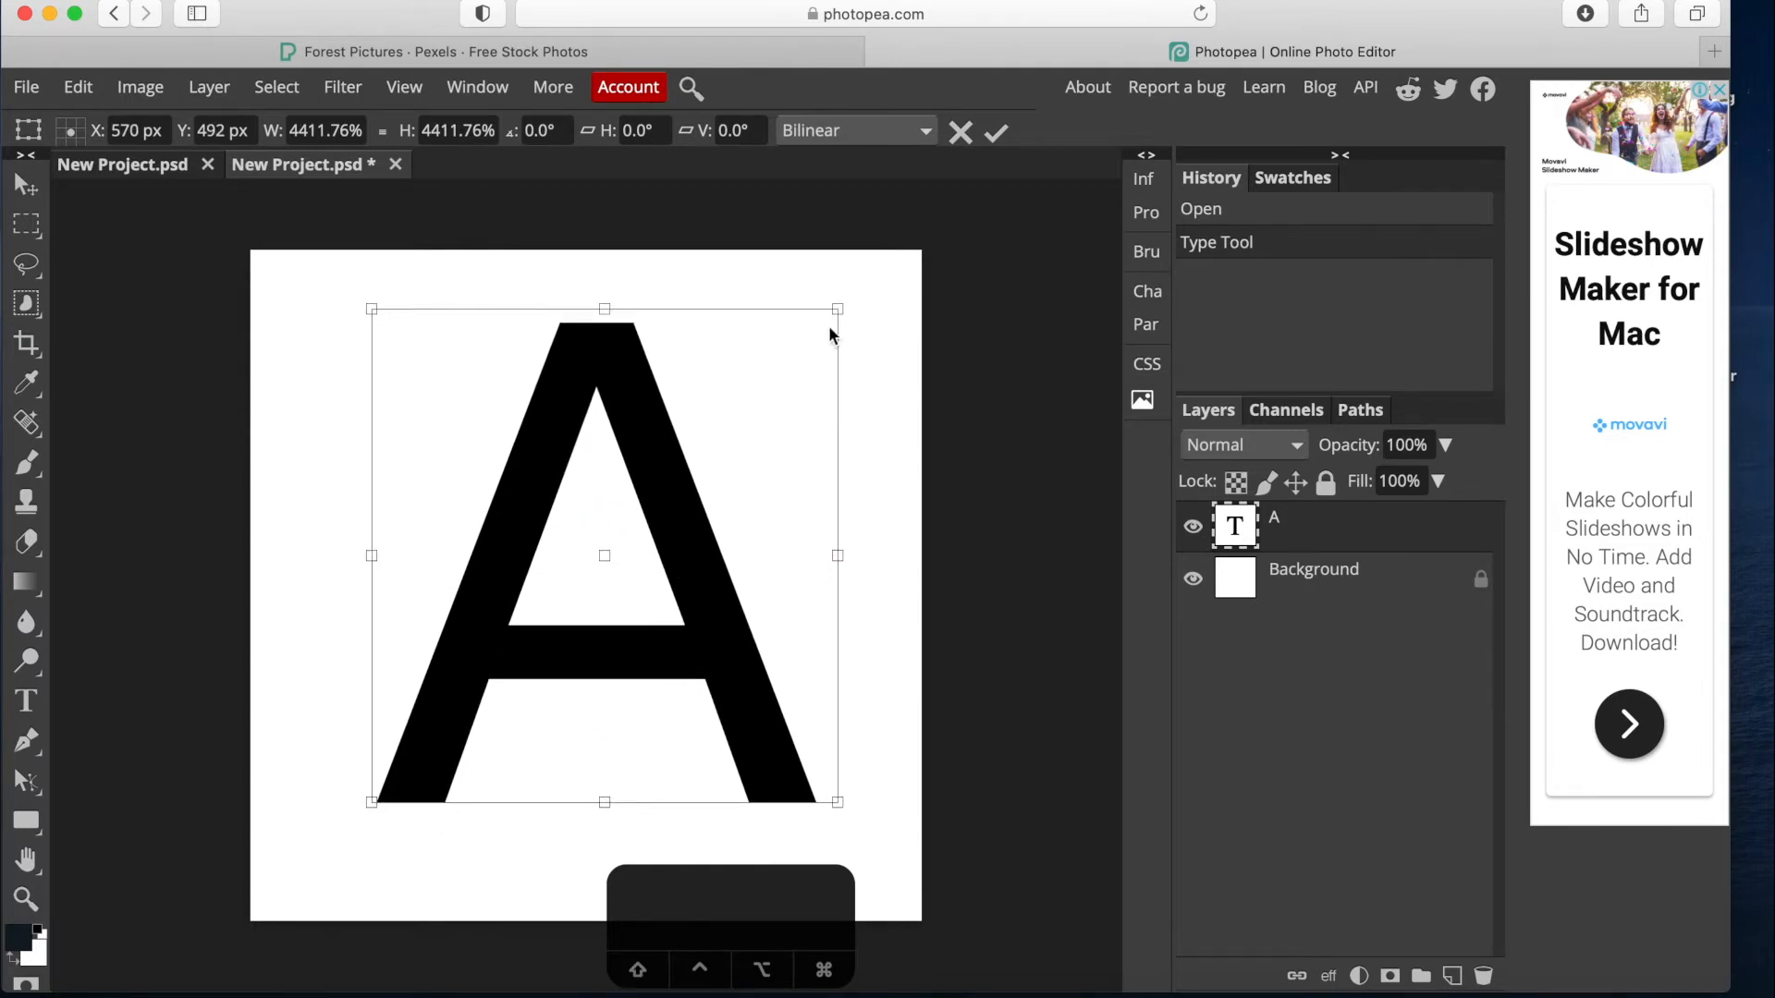
key(Return)
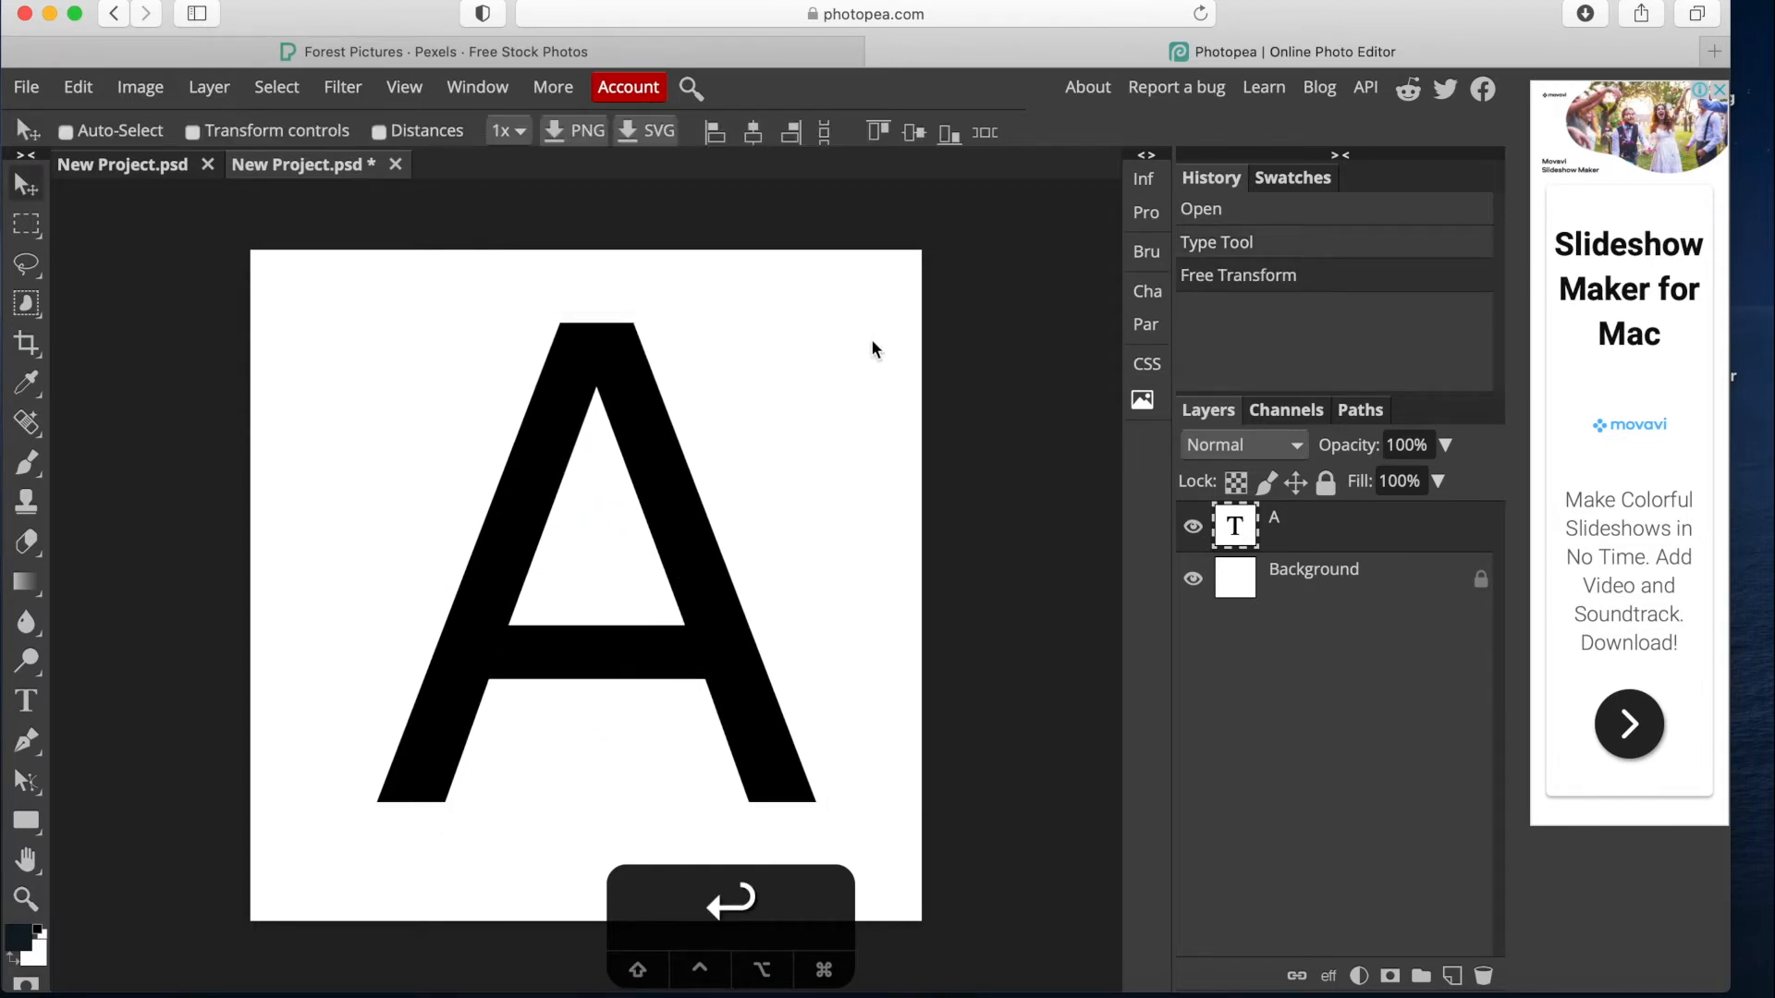
Select the letter A inside its text layer for editing.
click(28, 708)
click(603, 650)
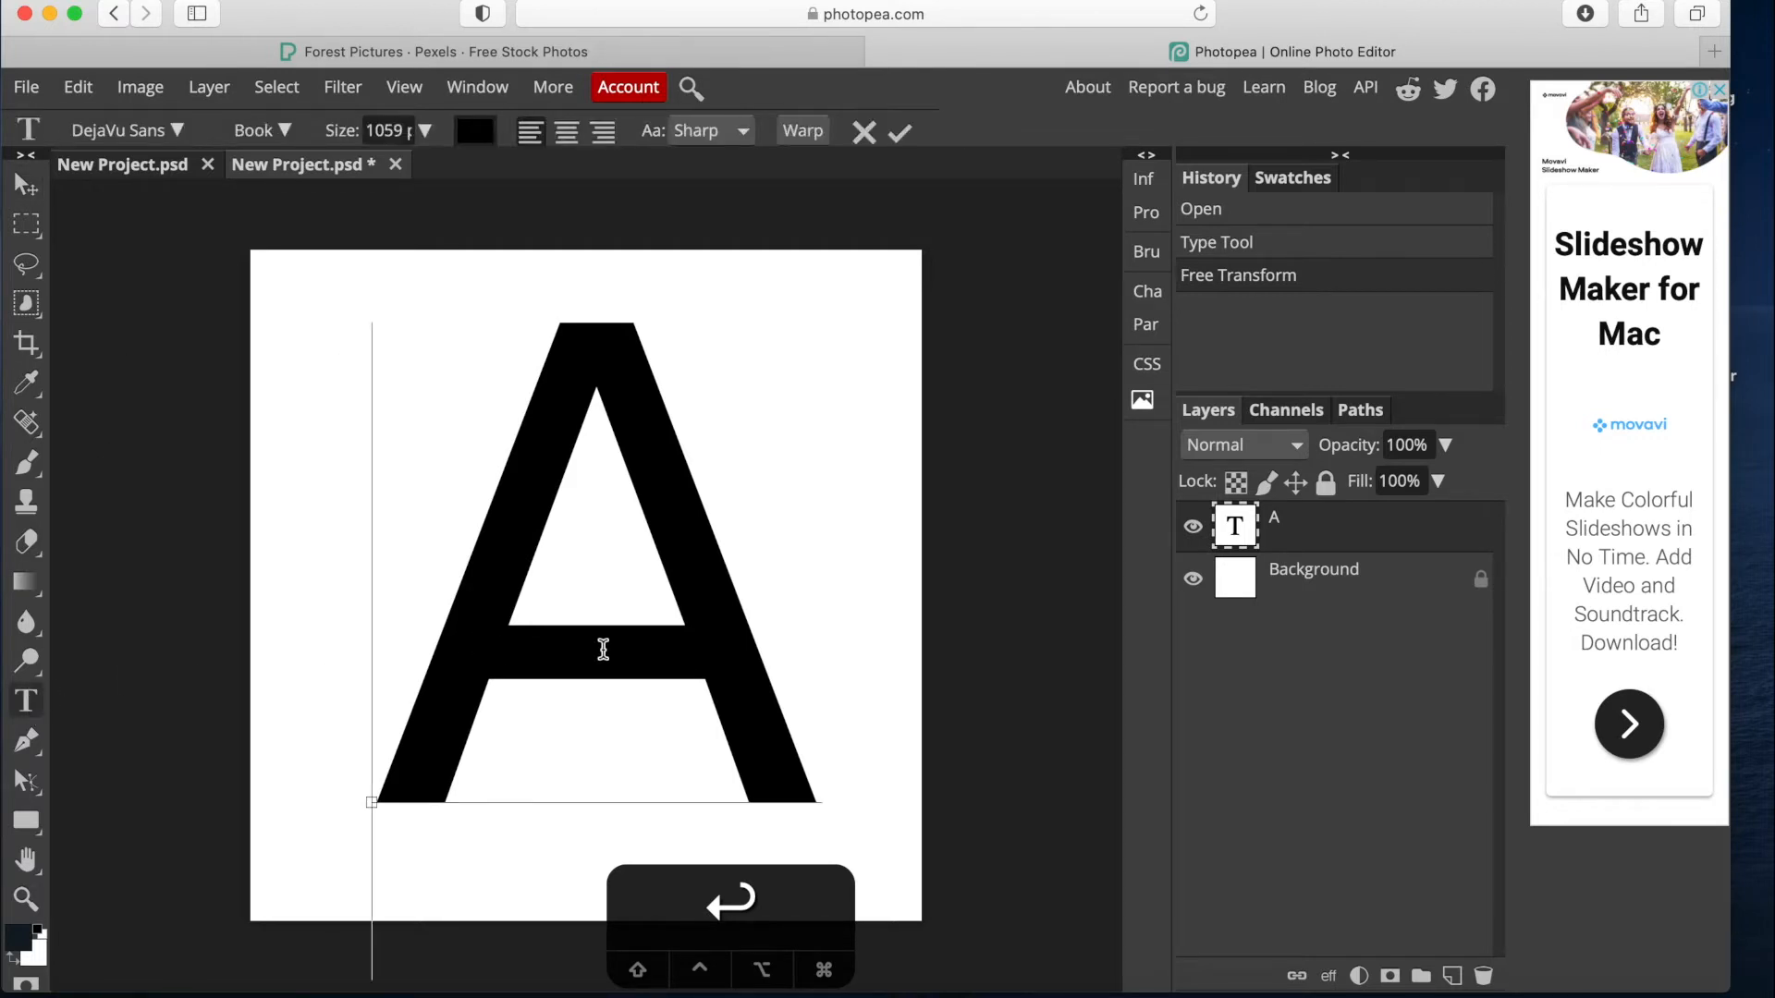
double_click(603, 649)
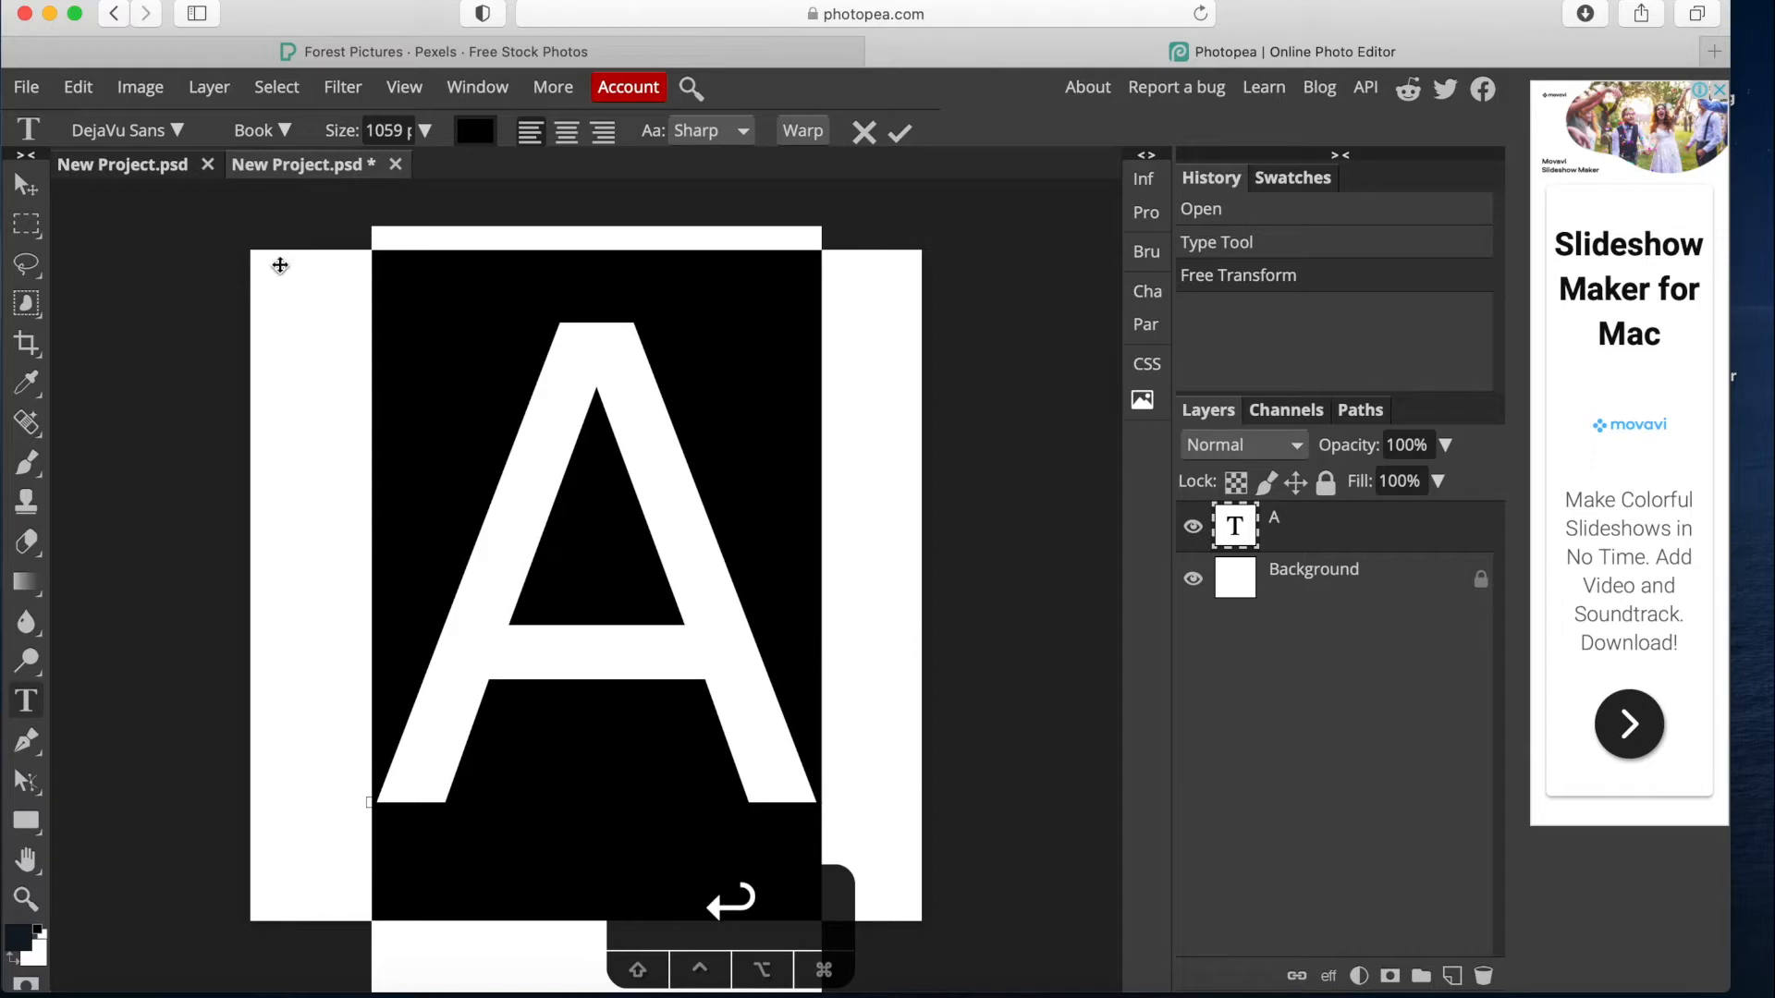
Try the Dubtronic font on the selected letter A.
click(174, 129)
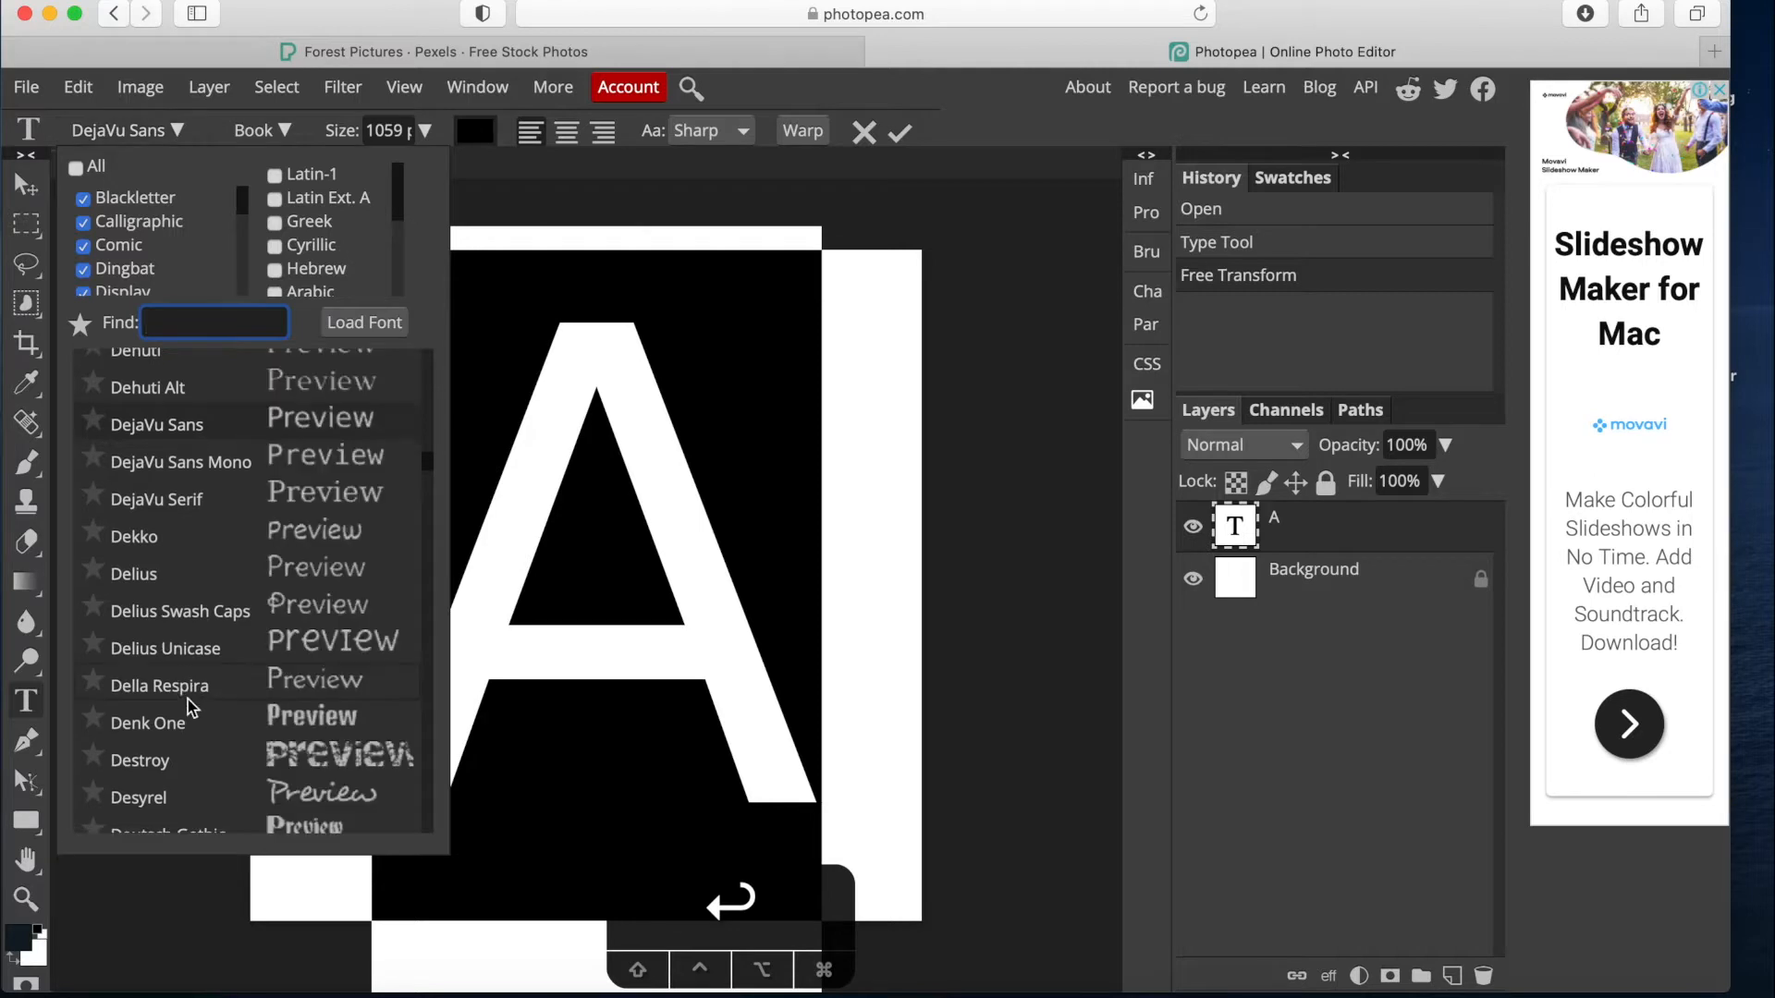
scroll(176, 703, down, 5)
scroll(182, 675, down, 5)
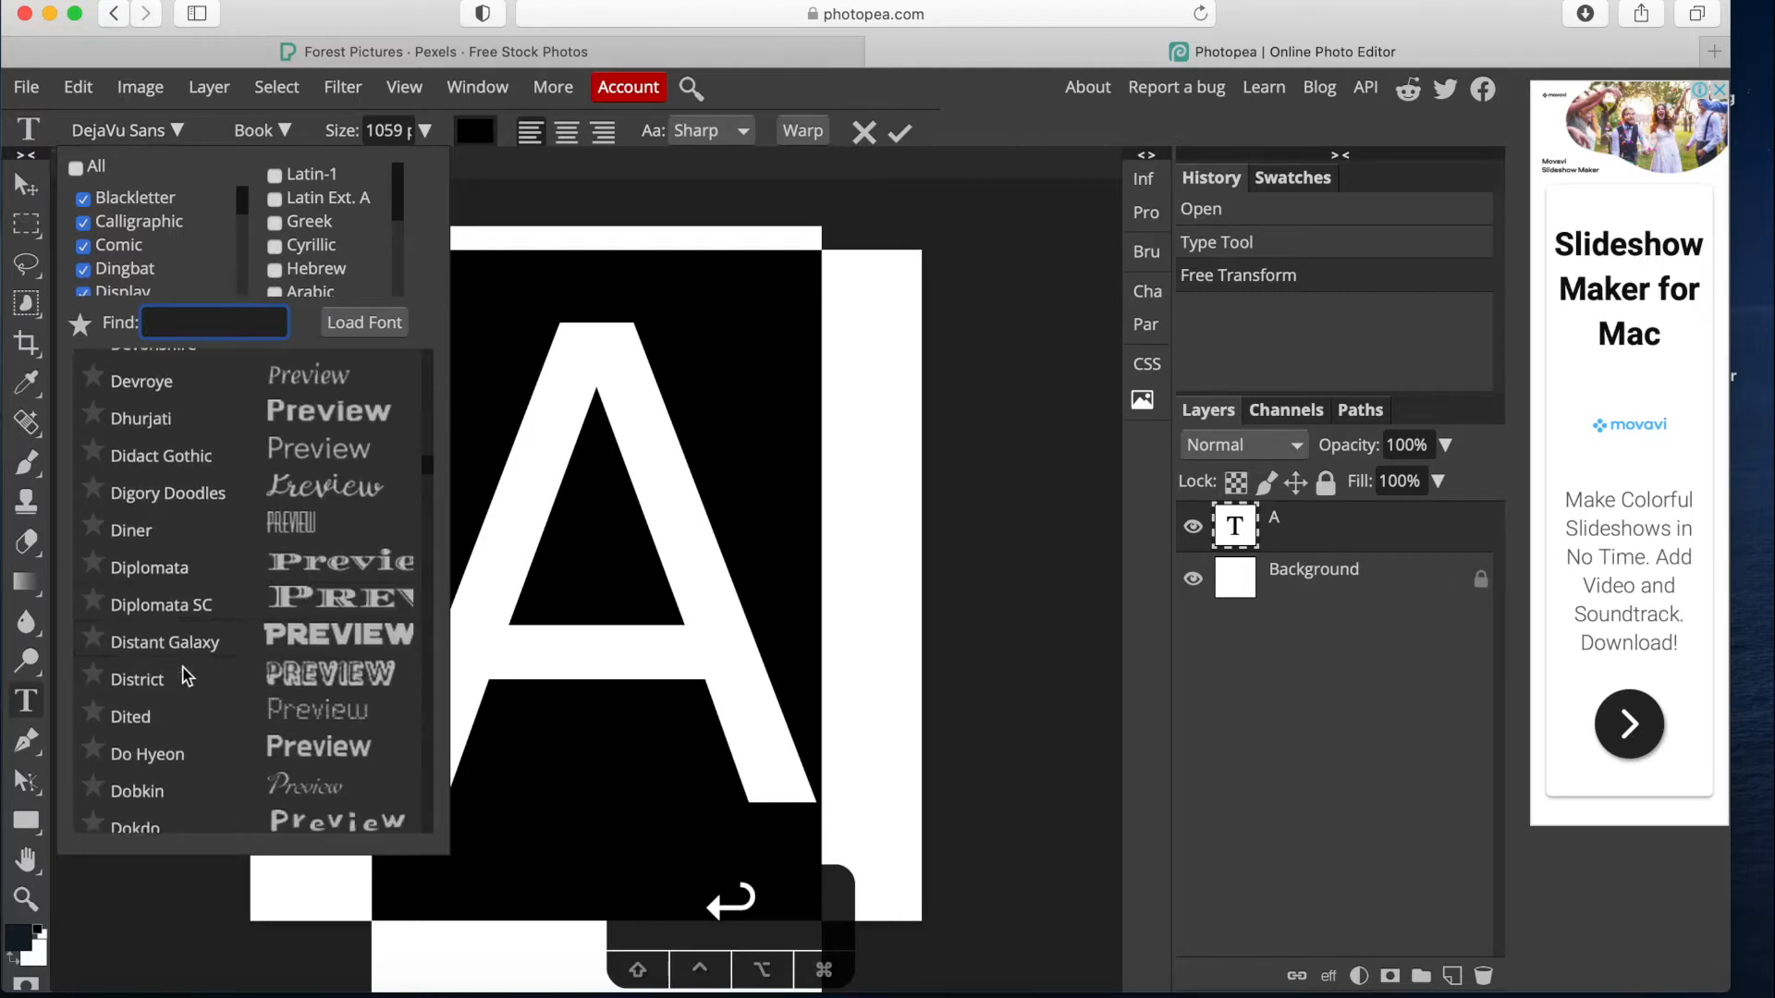
scroll(185, 674, down, 2)
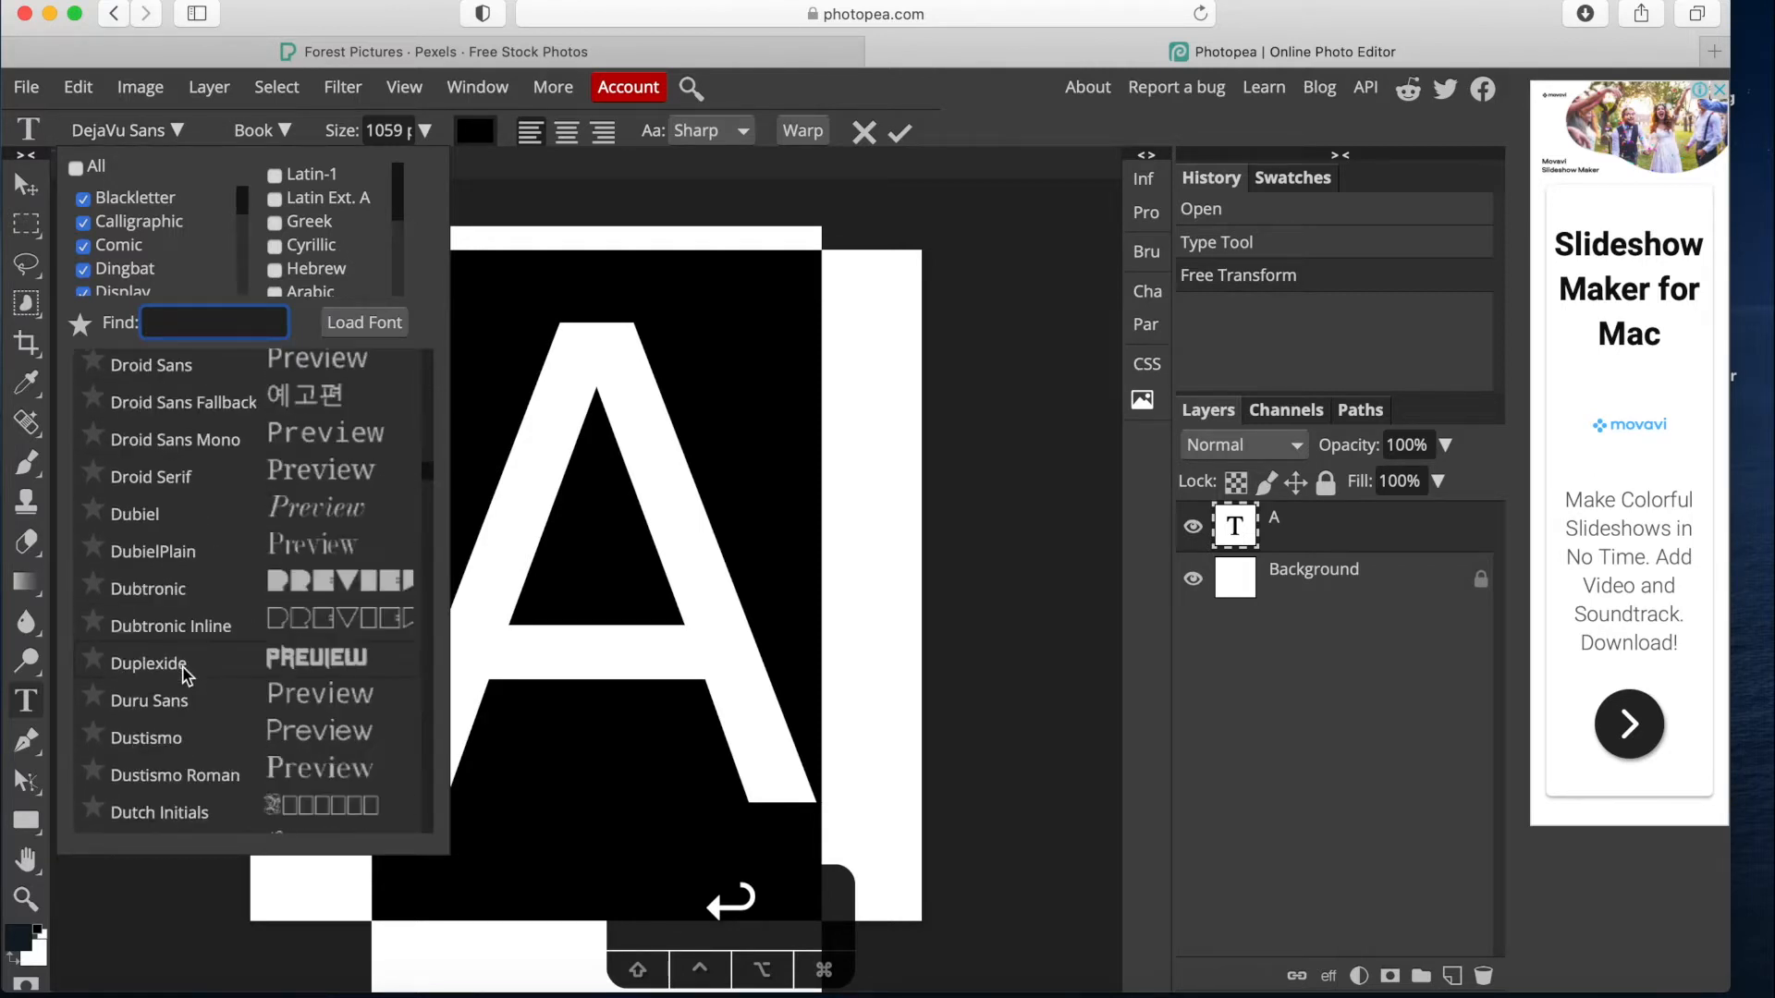
click(181, 596)
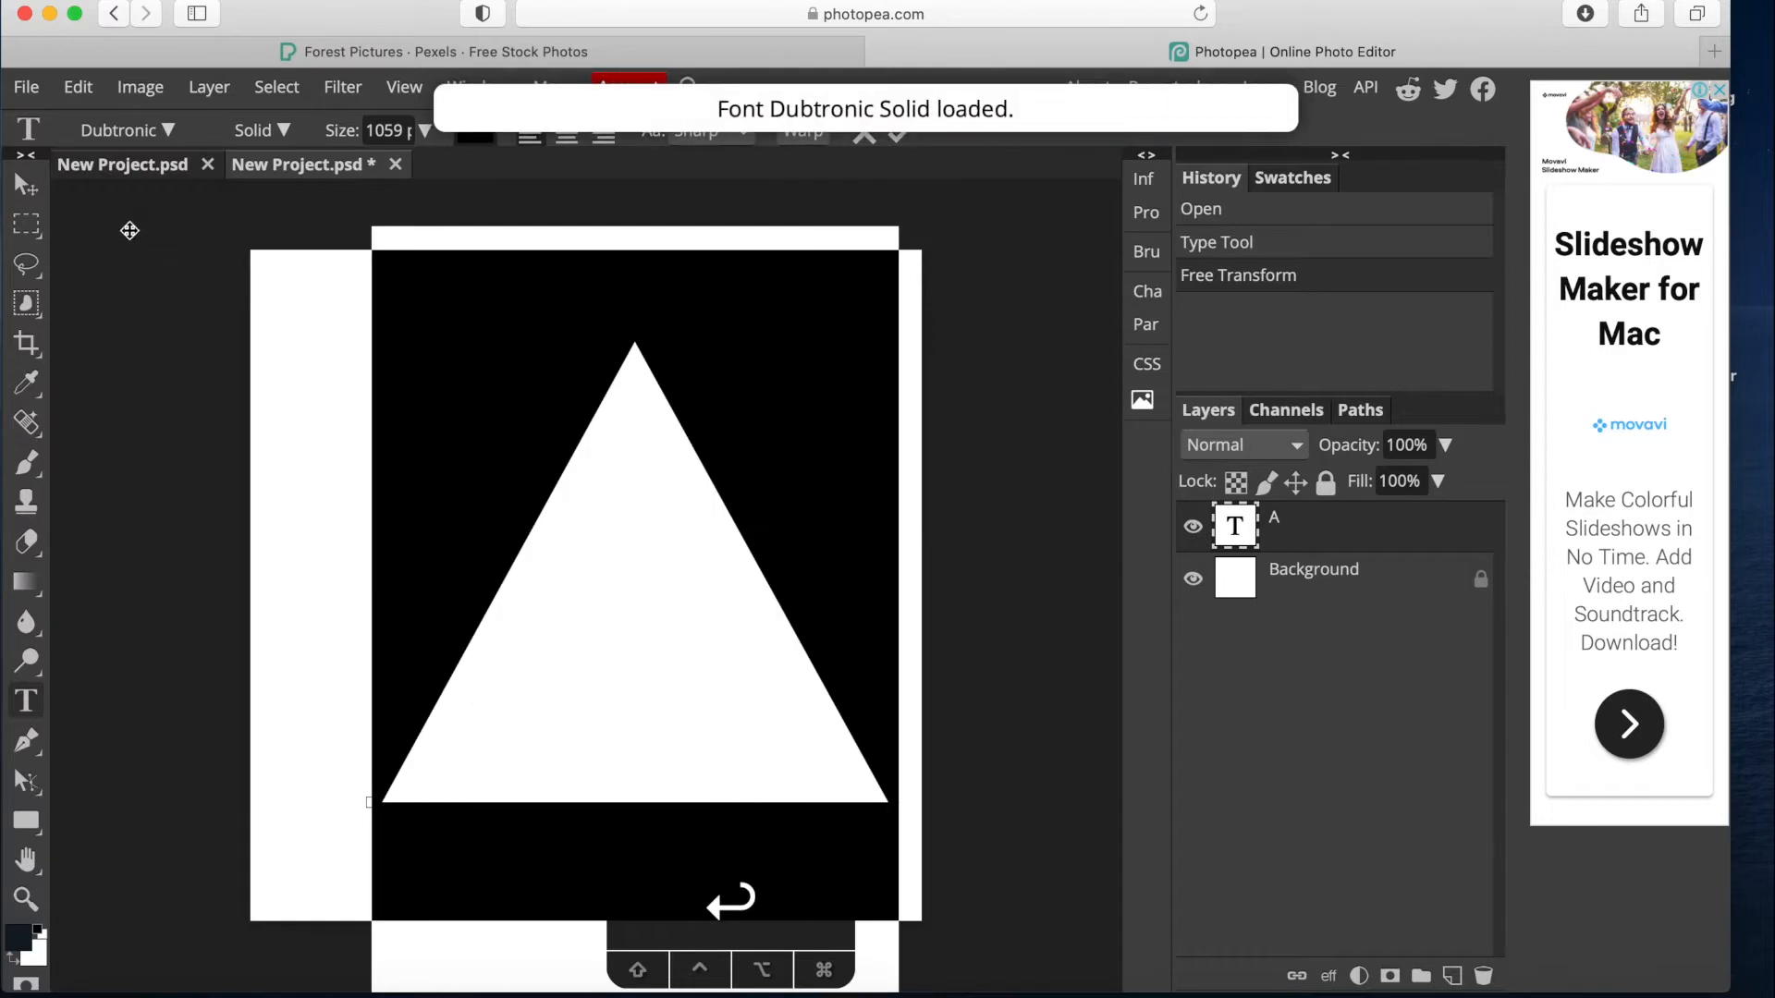
Set the selected letter's font to Familiar Pro Bold and finish editing the text.
click(167, 131)
scroll(192, 580, down, 5)
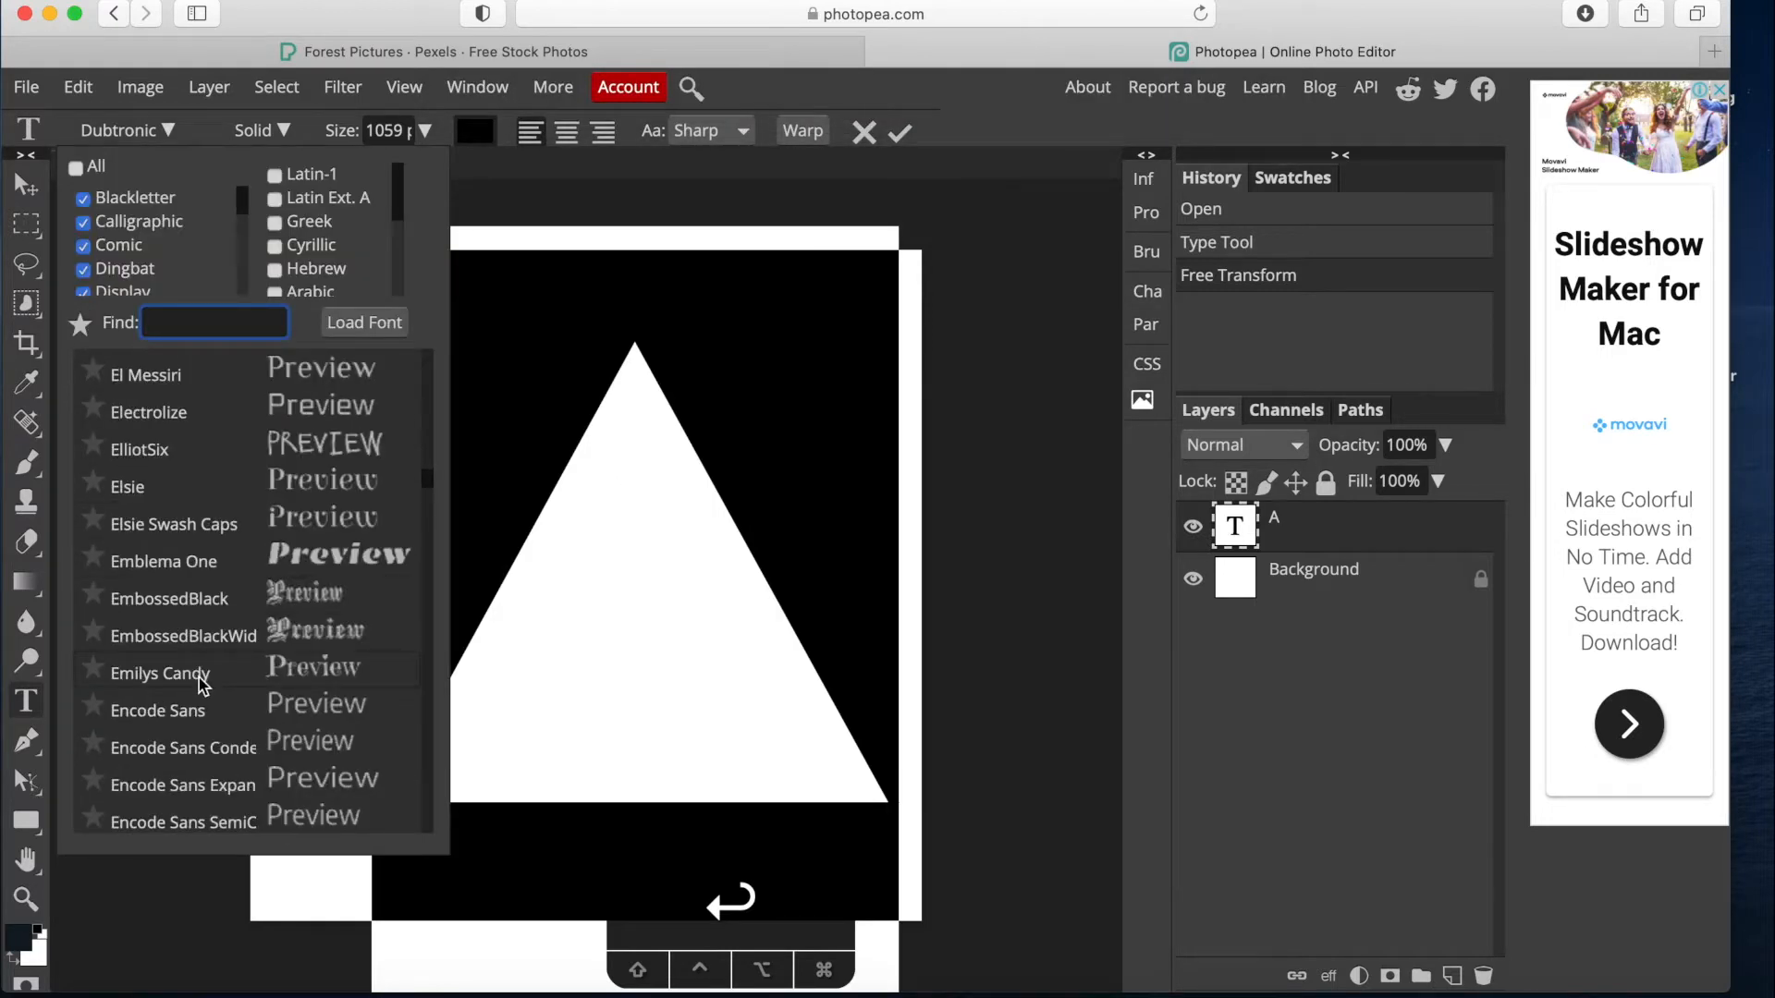
scroll(197, 678, down, 5)
scroll(226, 758, down, 3)
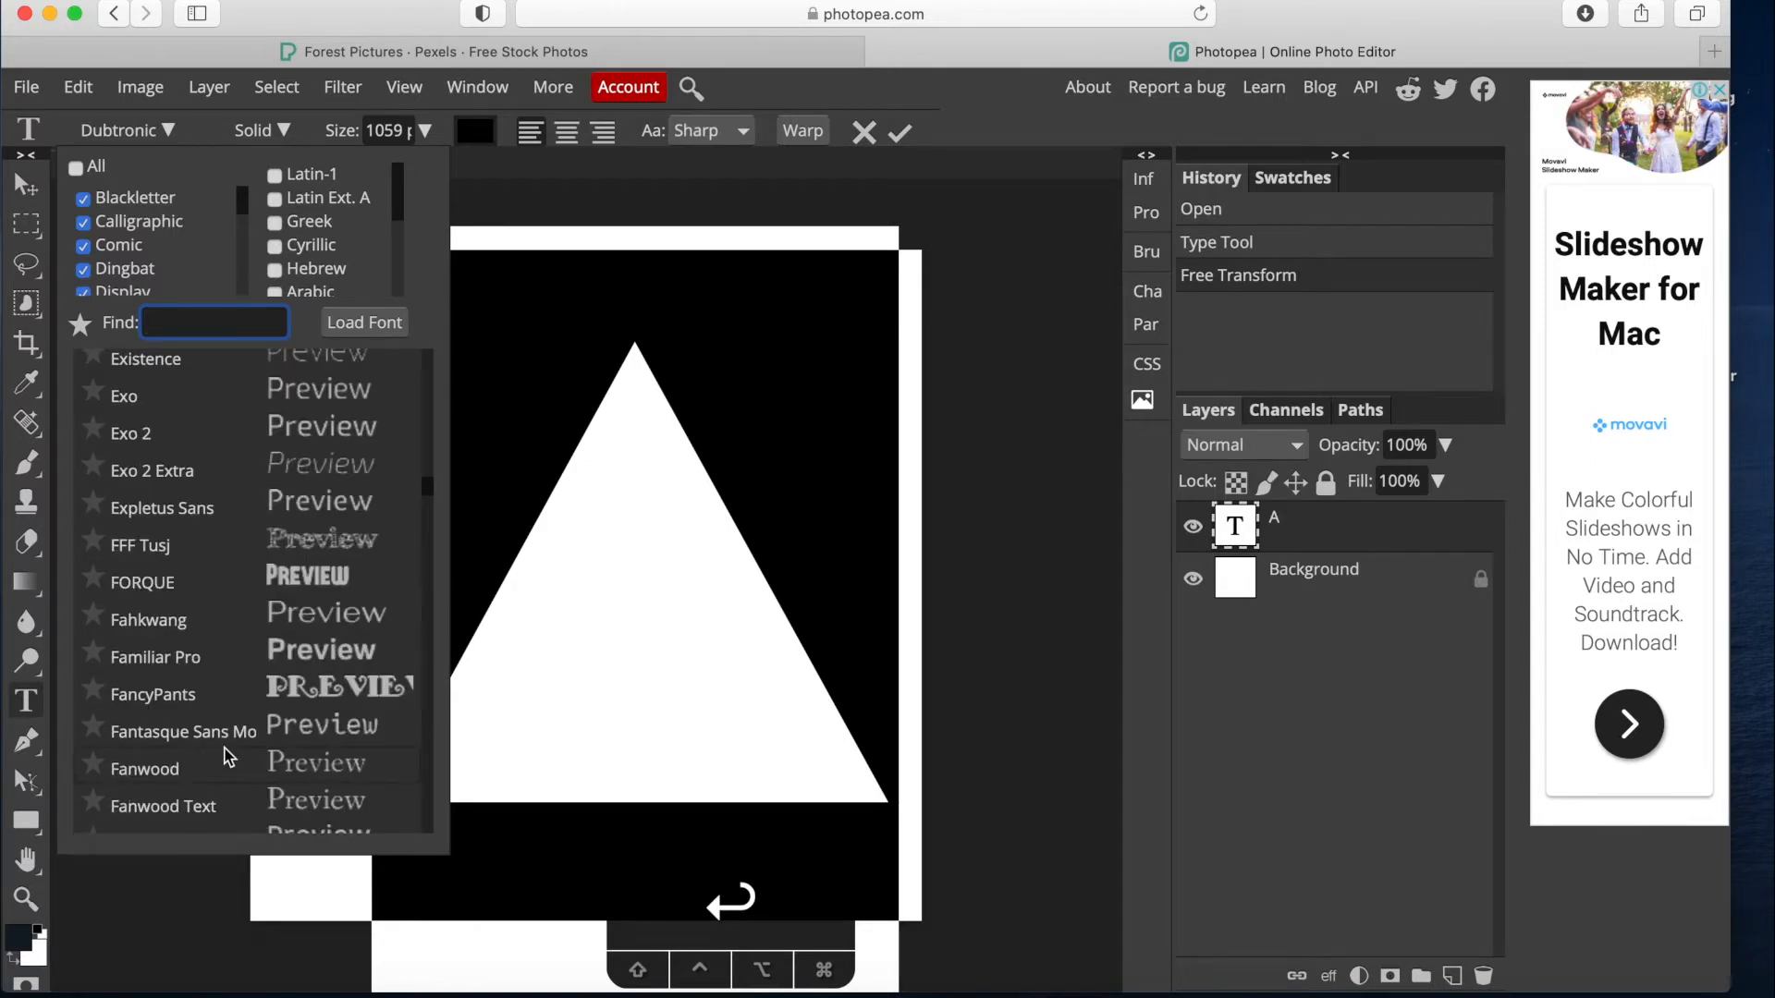
click(220, 664)
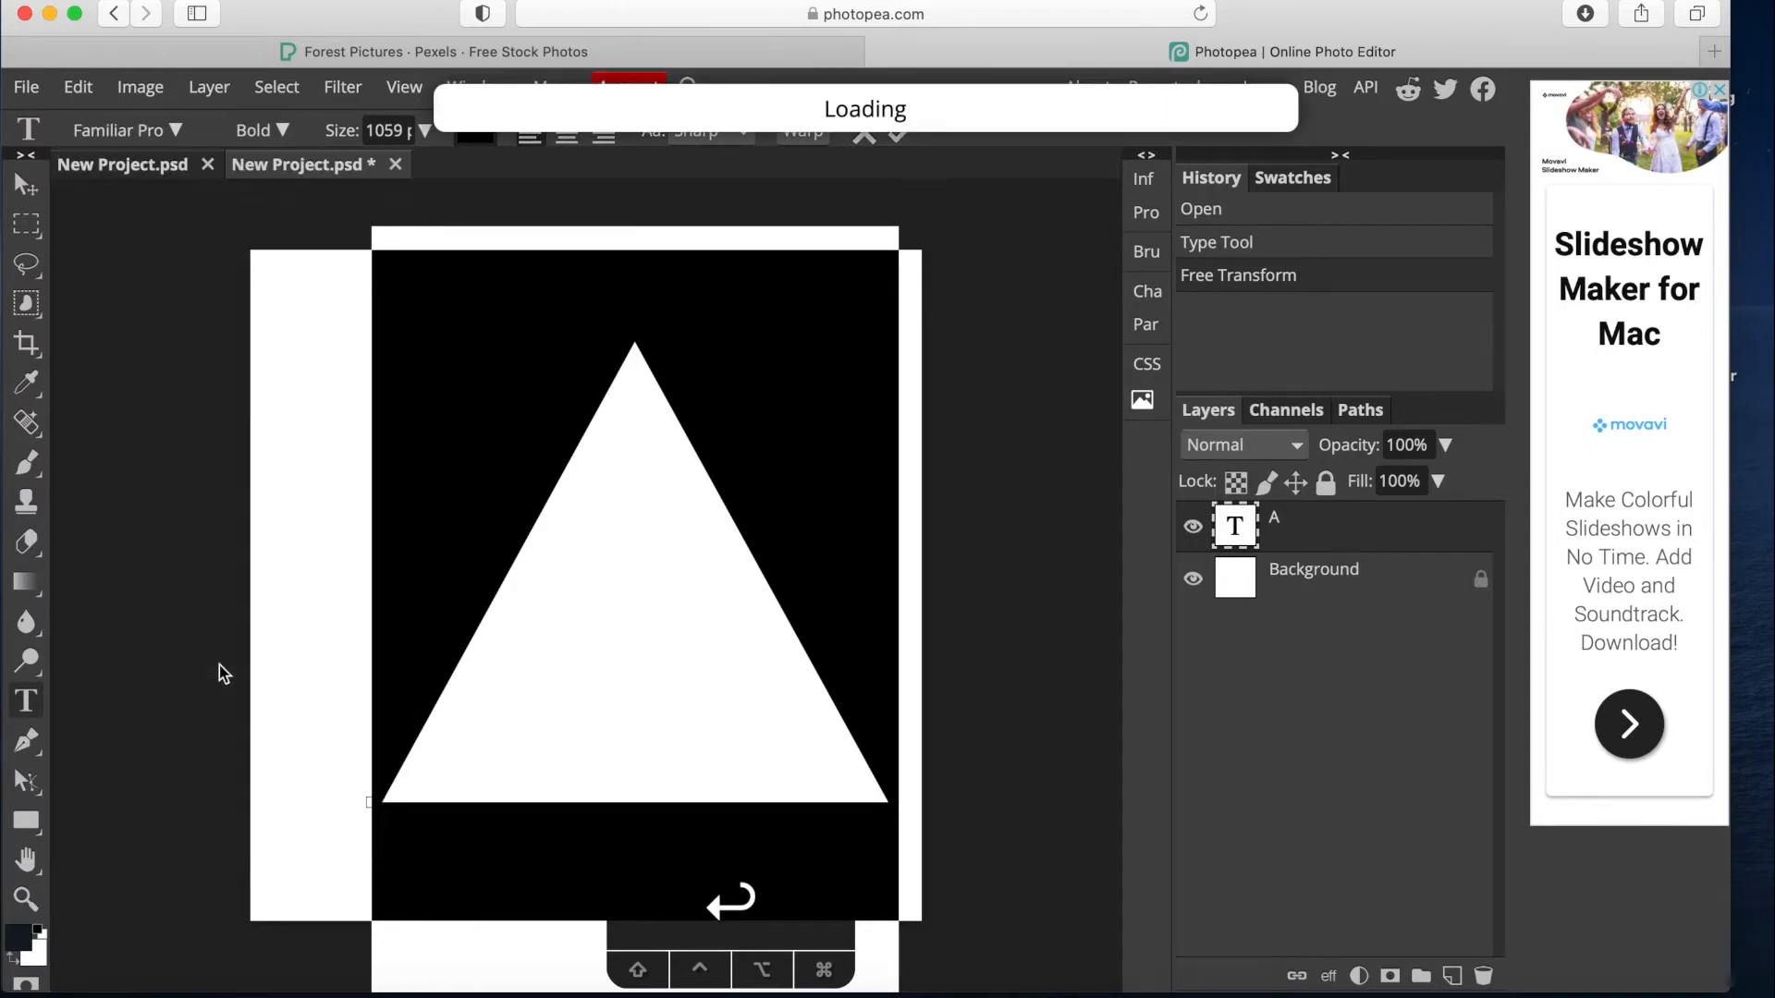
click(26, 184)
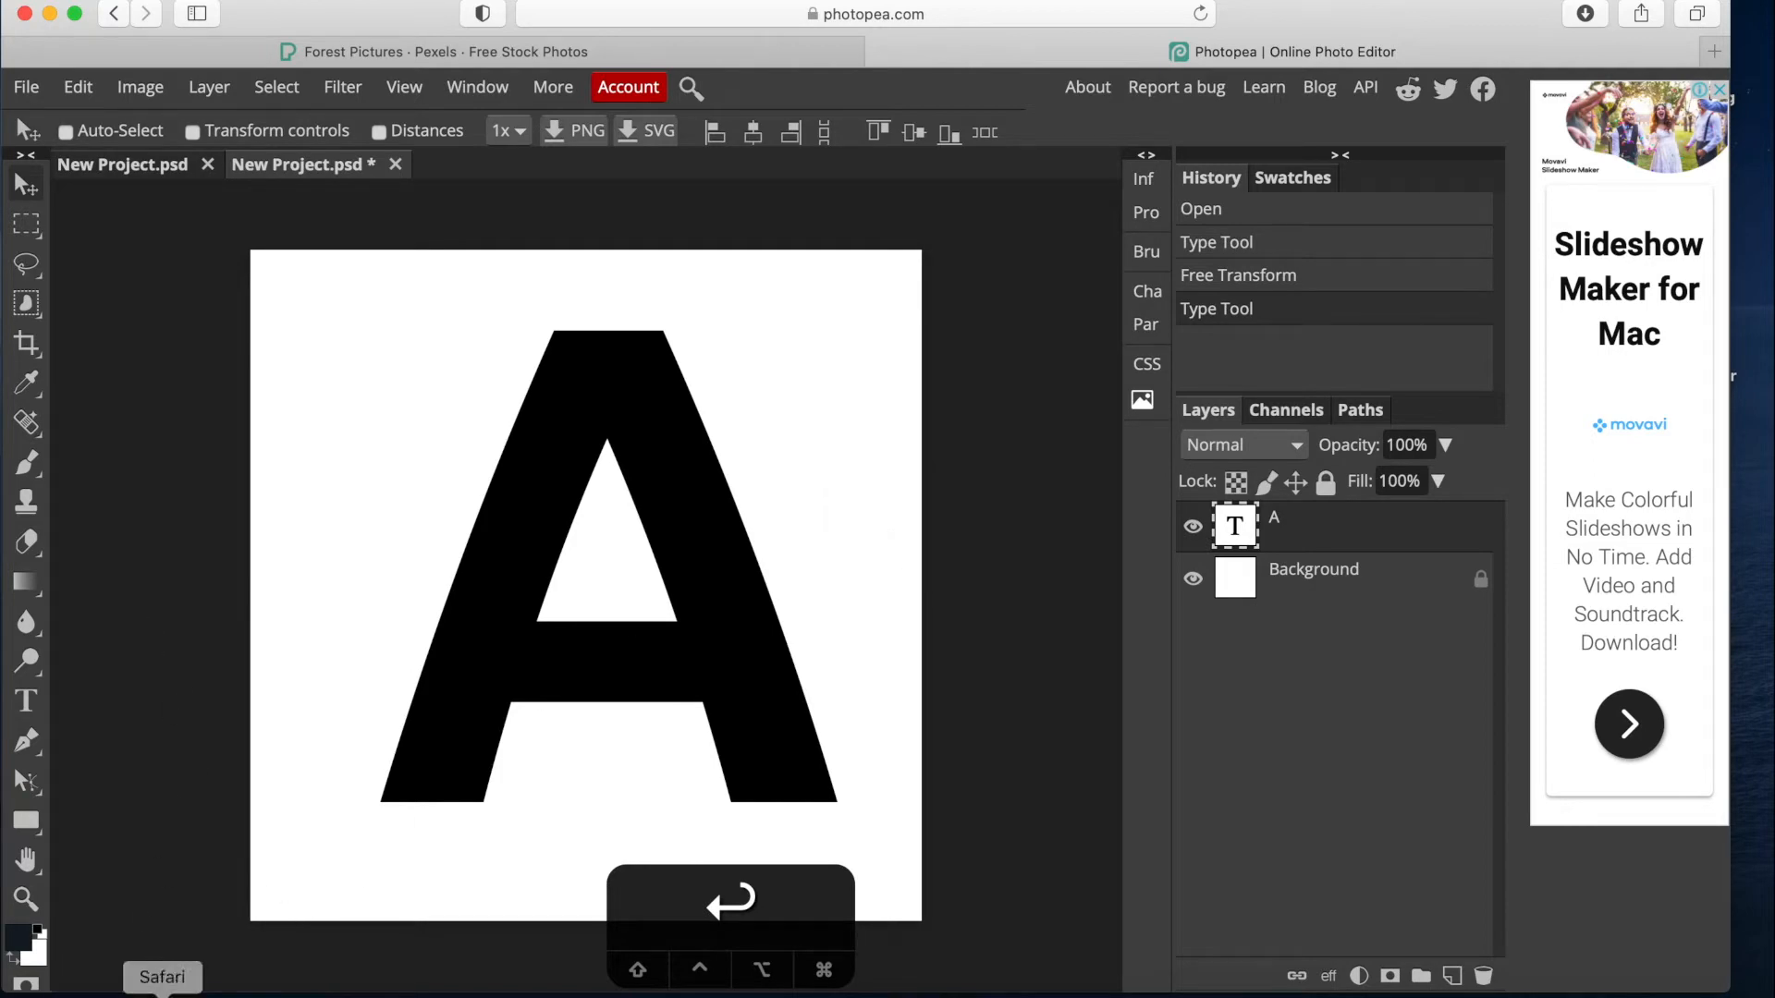
Switch to Pexels, search for "forest" and download the Green Pine Trees photo, dismissing the thank-you dialog.
click(718, 56)
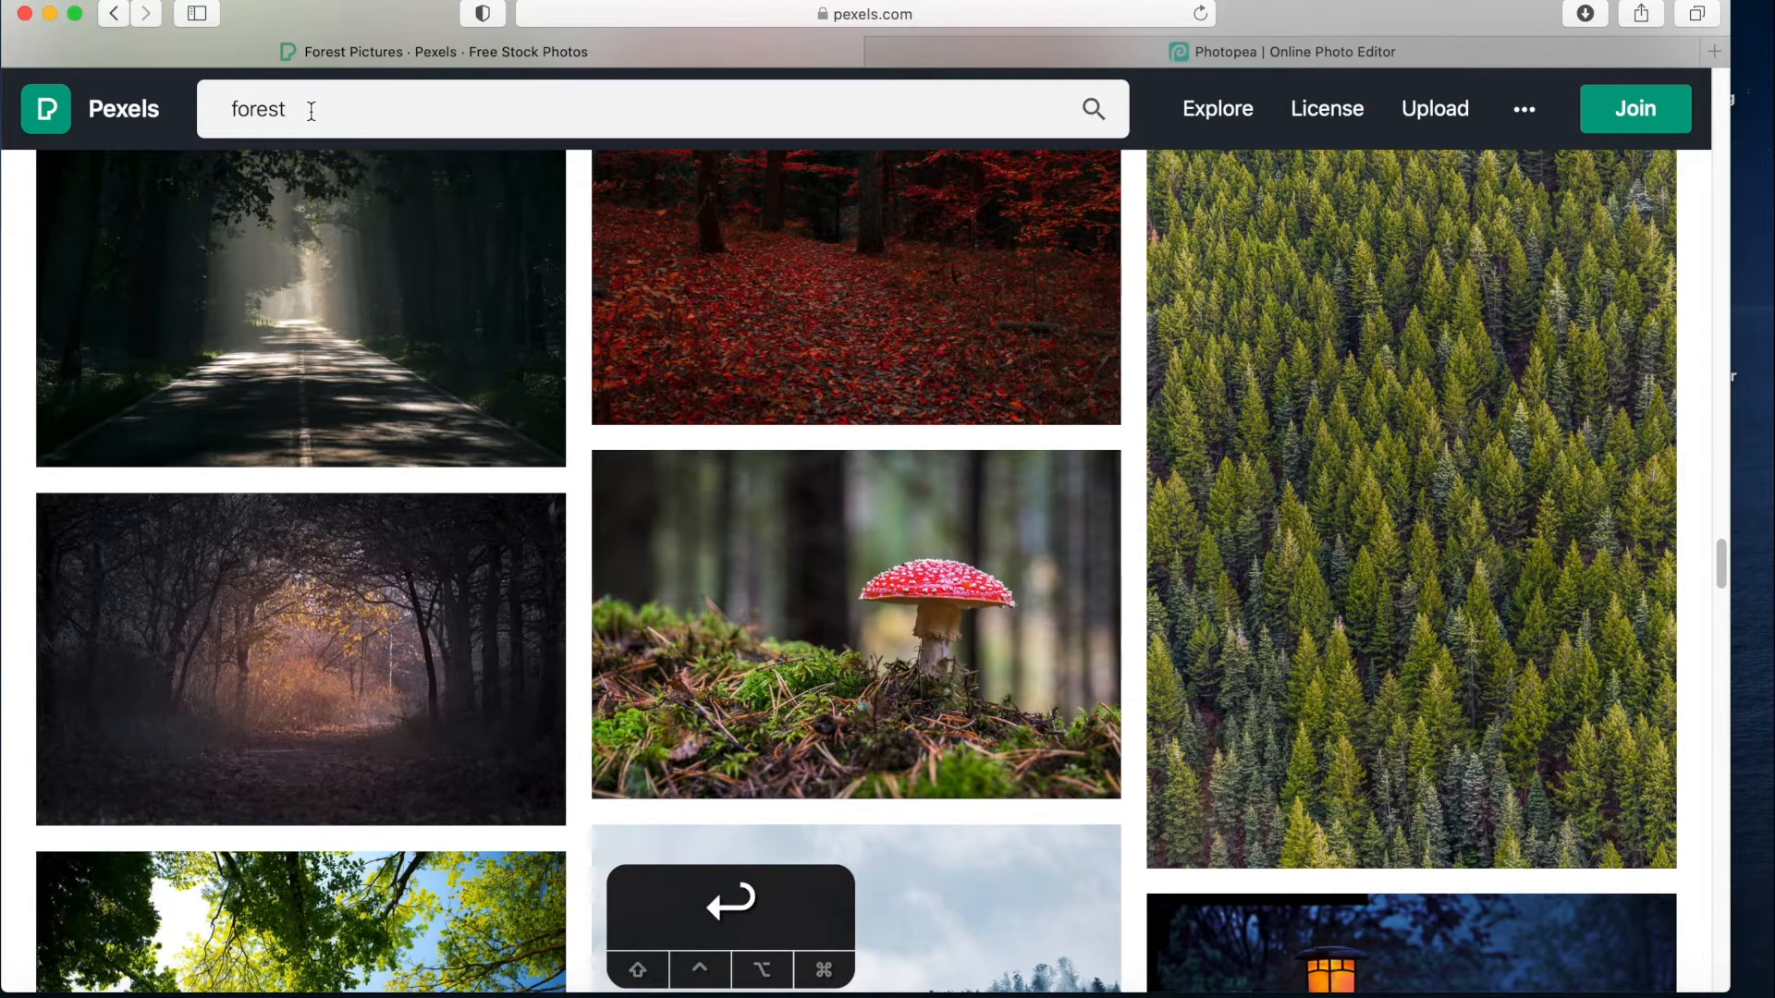
drag(314, 109, 174, 117)
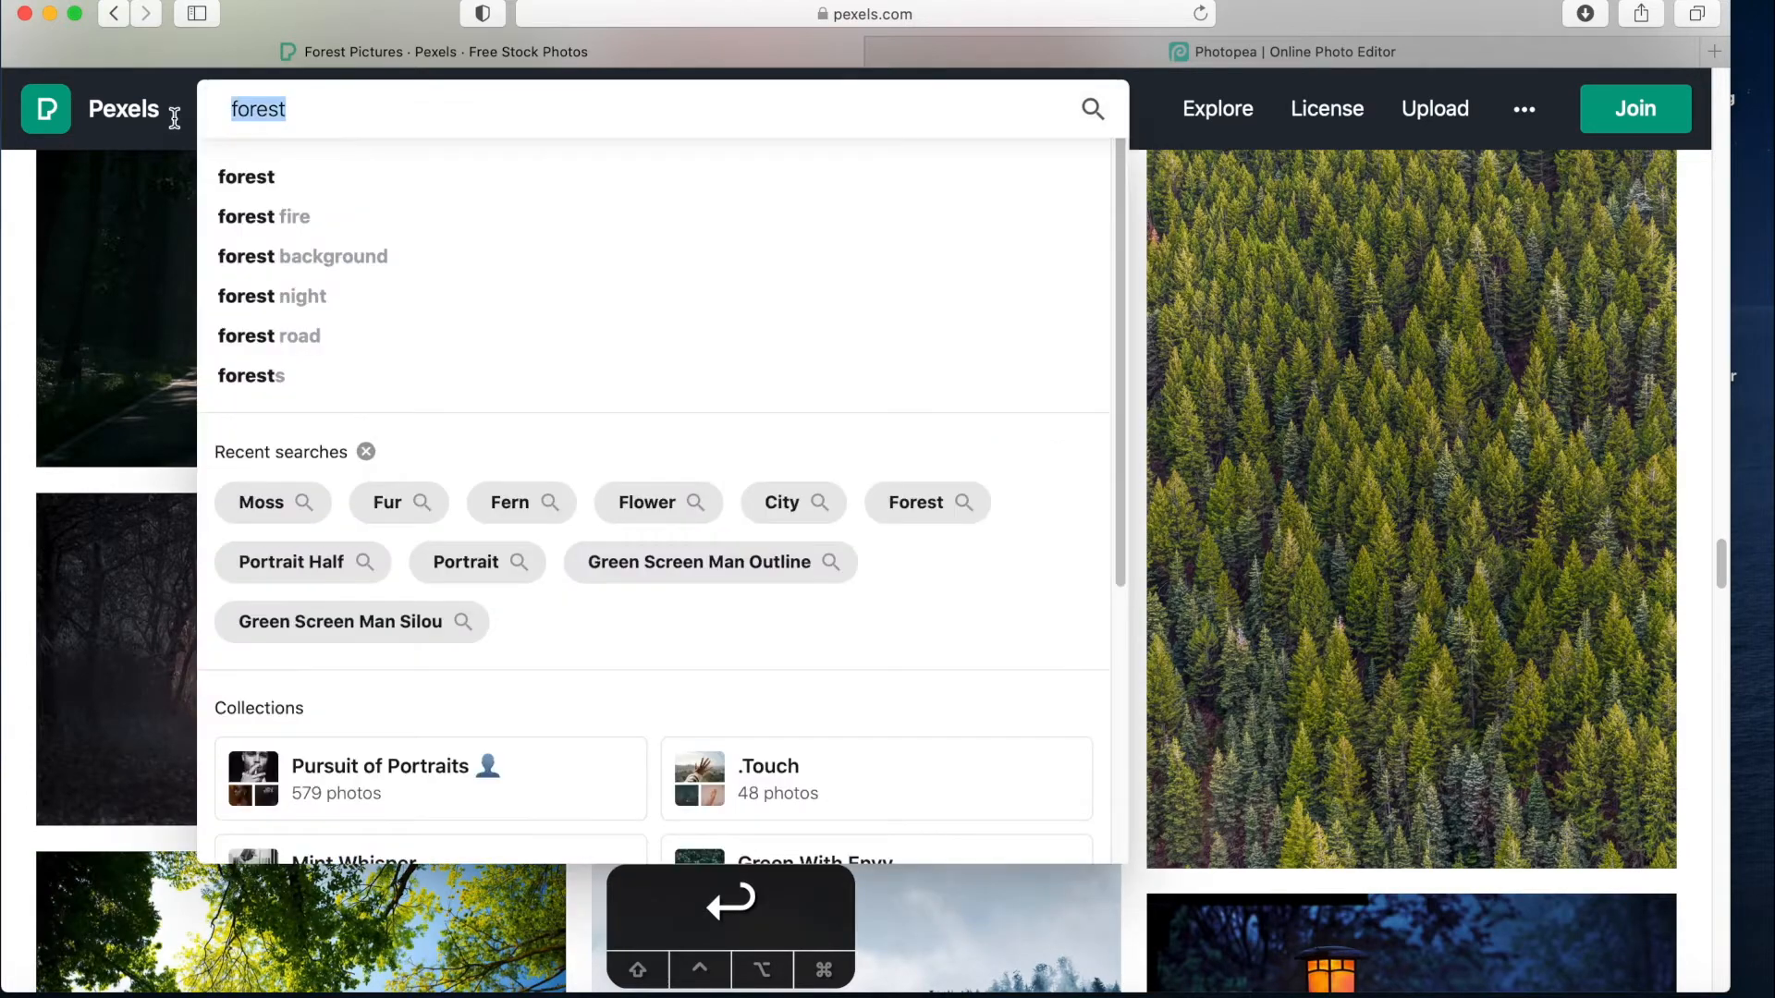
click(358, 106)
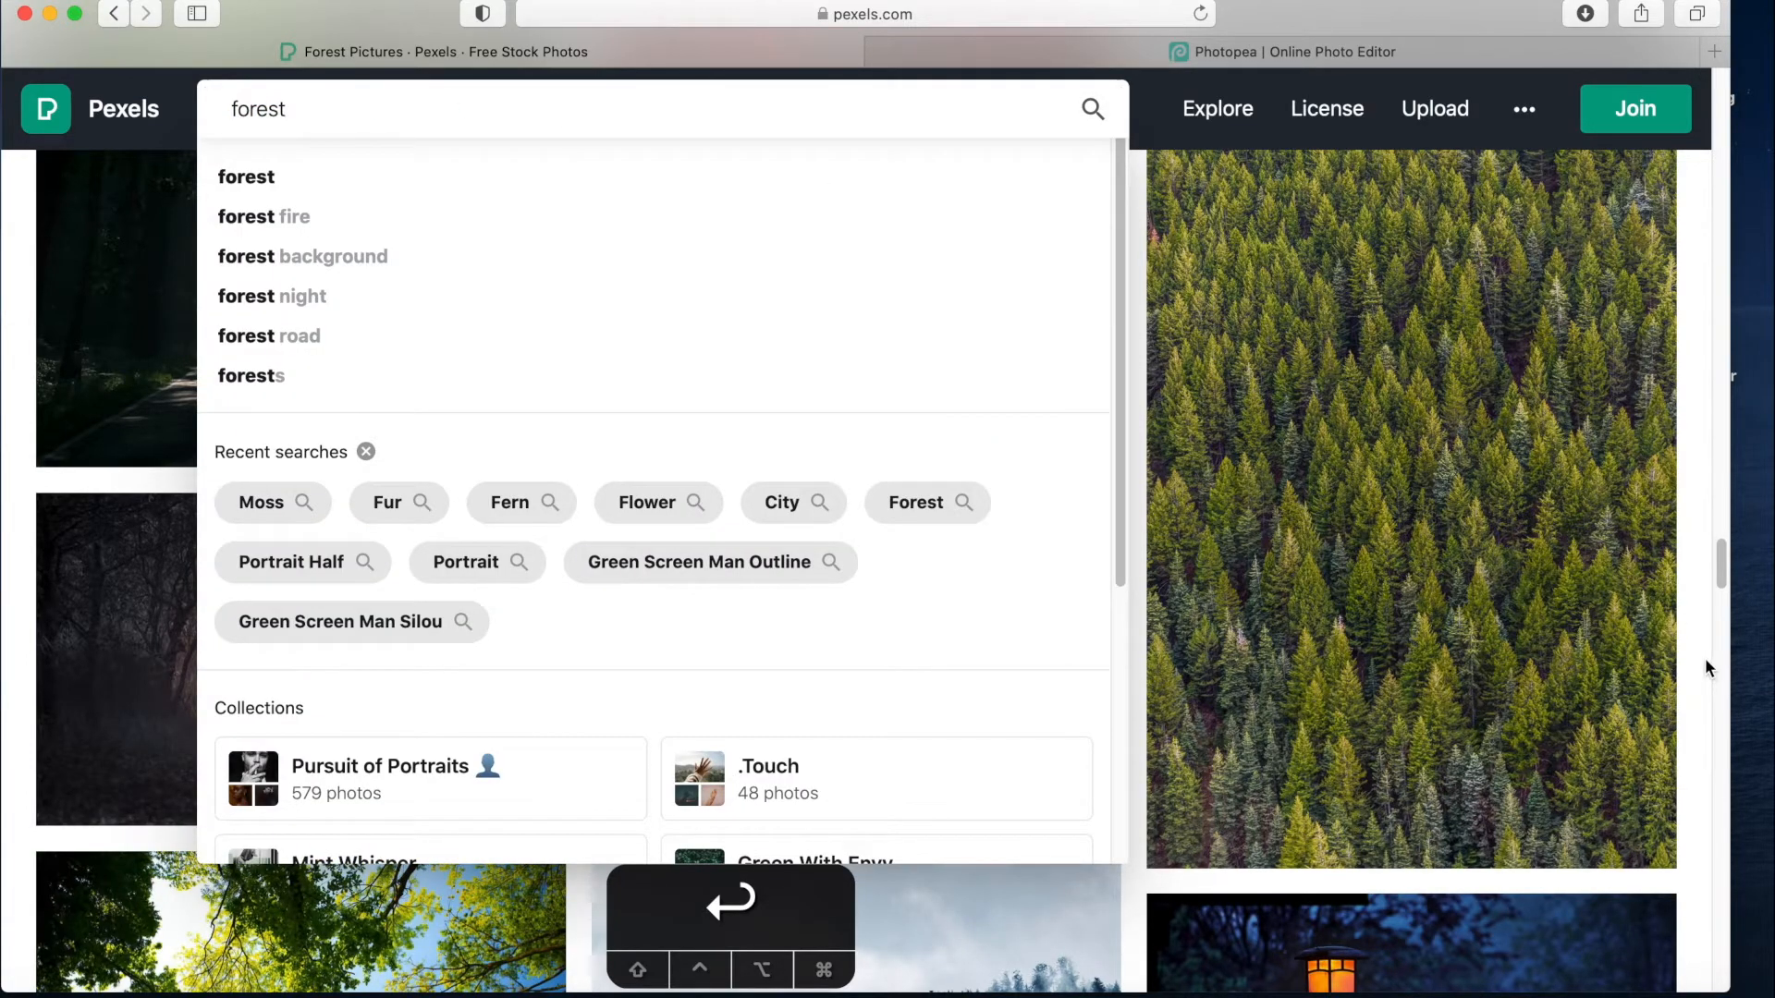
key(Return)
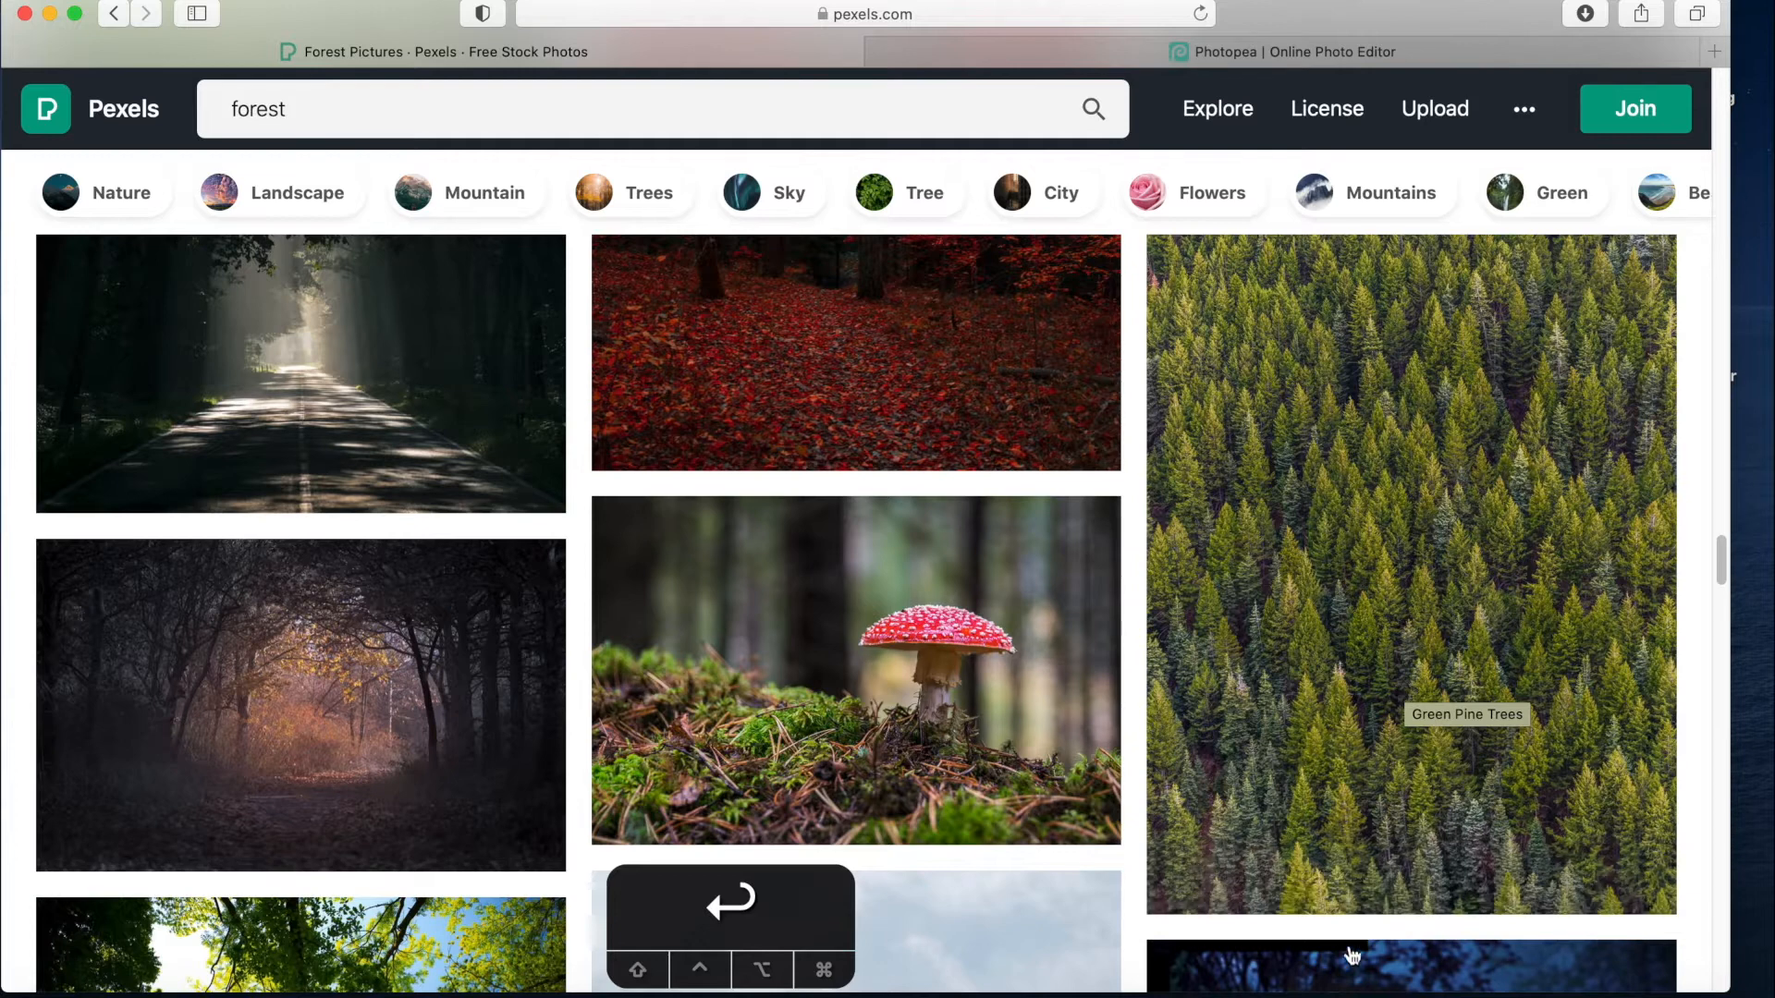
click(1535, 879)
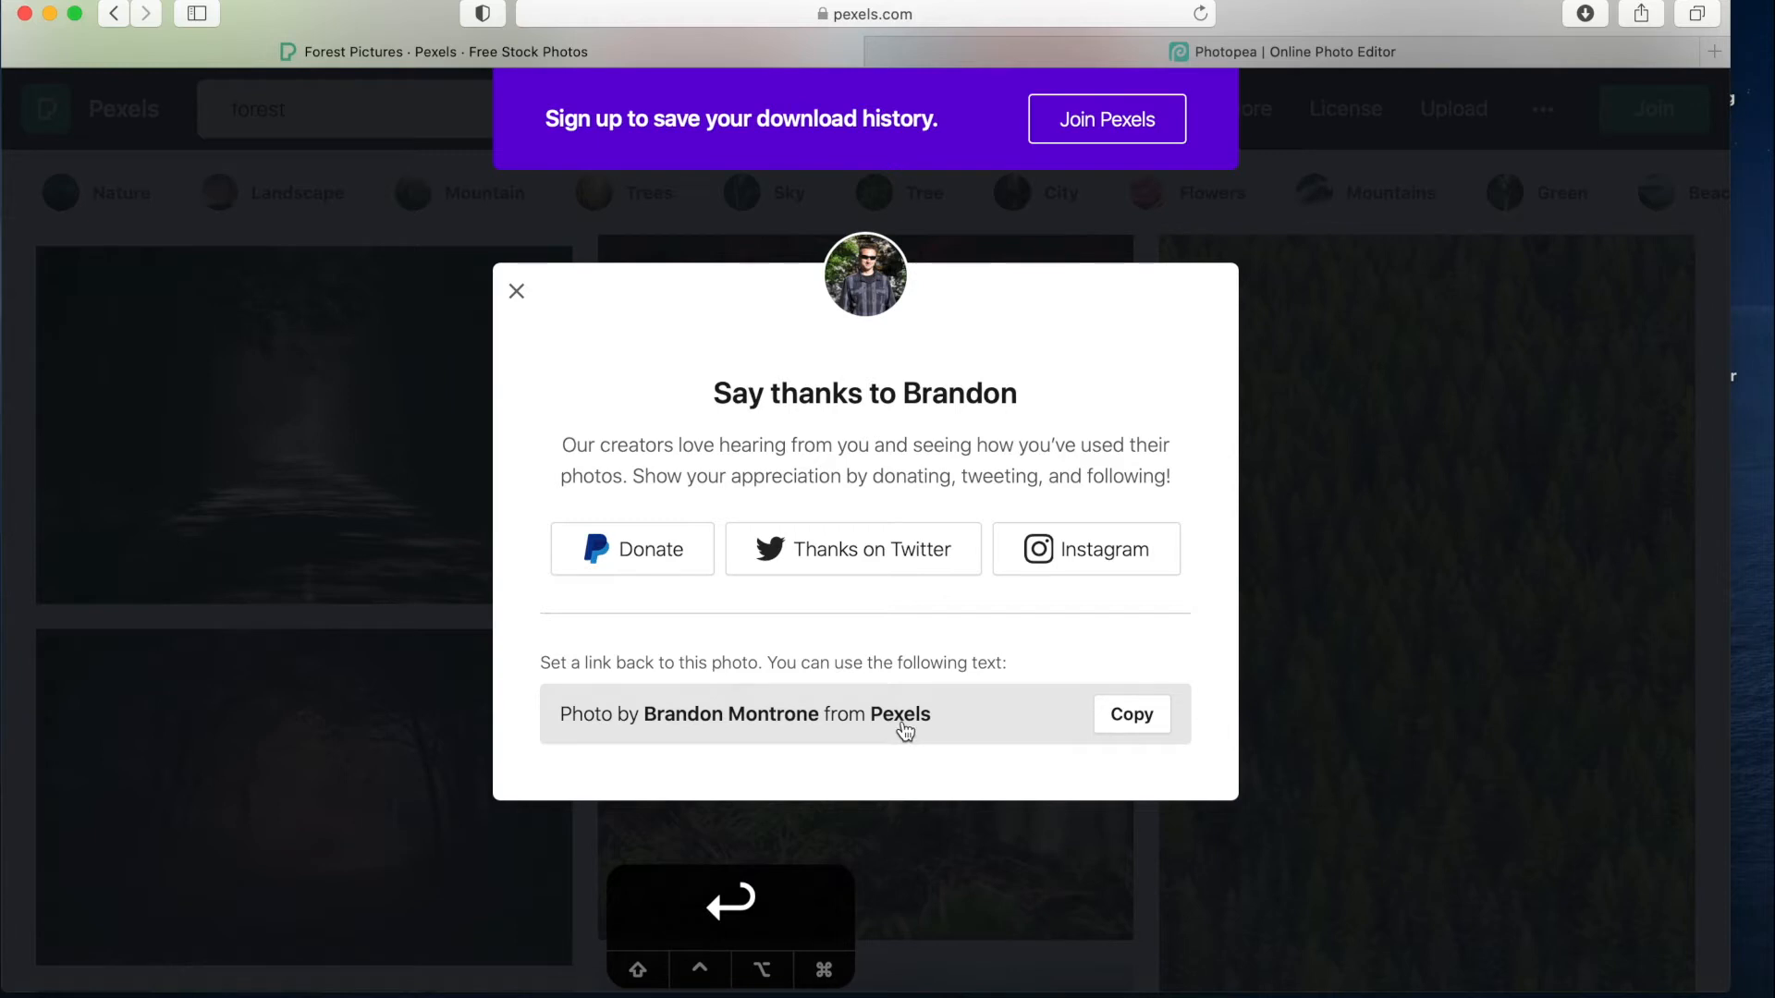
click(1294, 697)
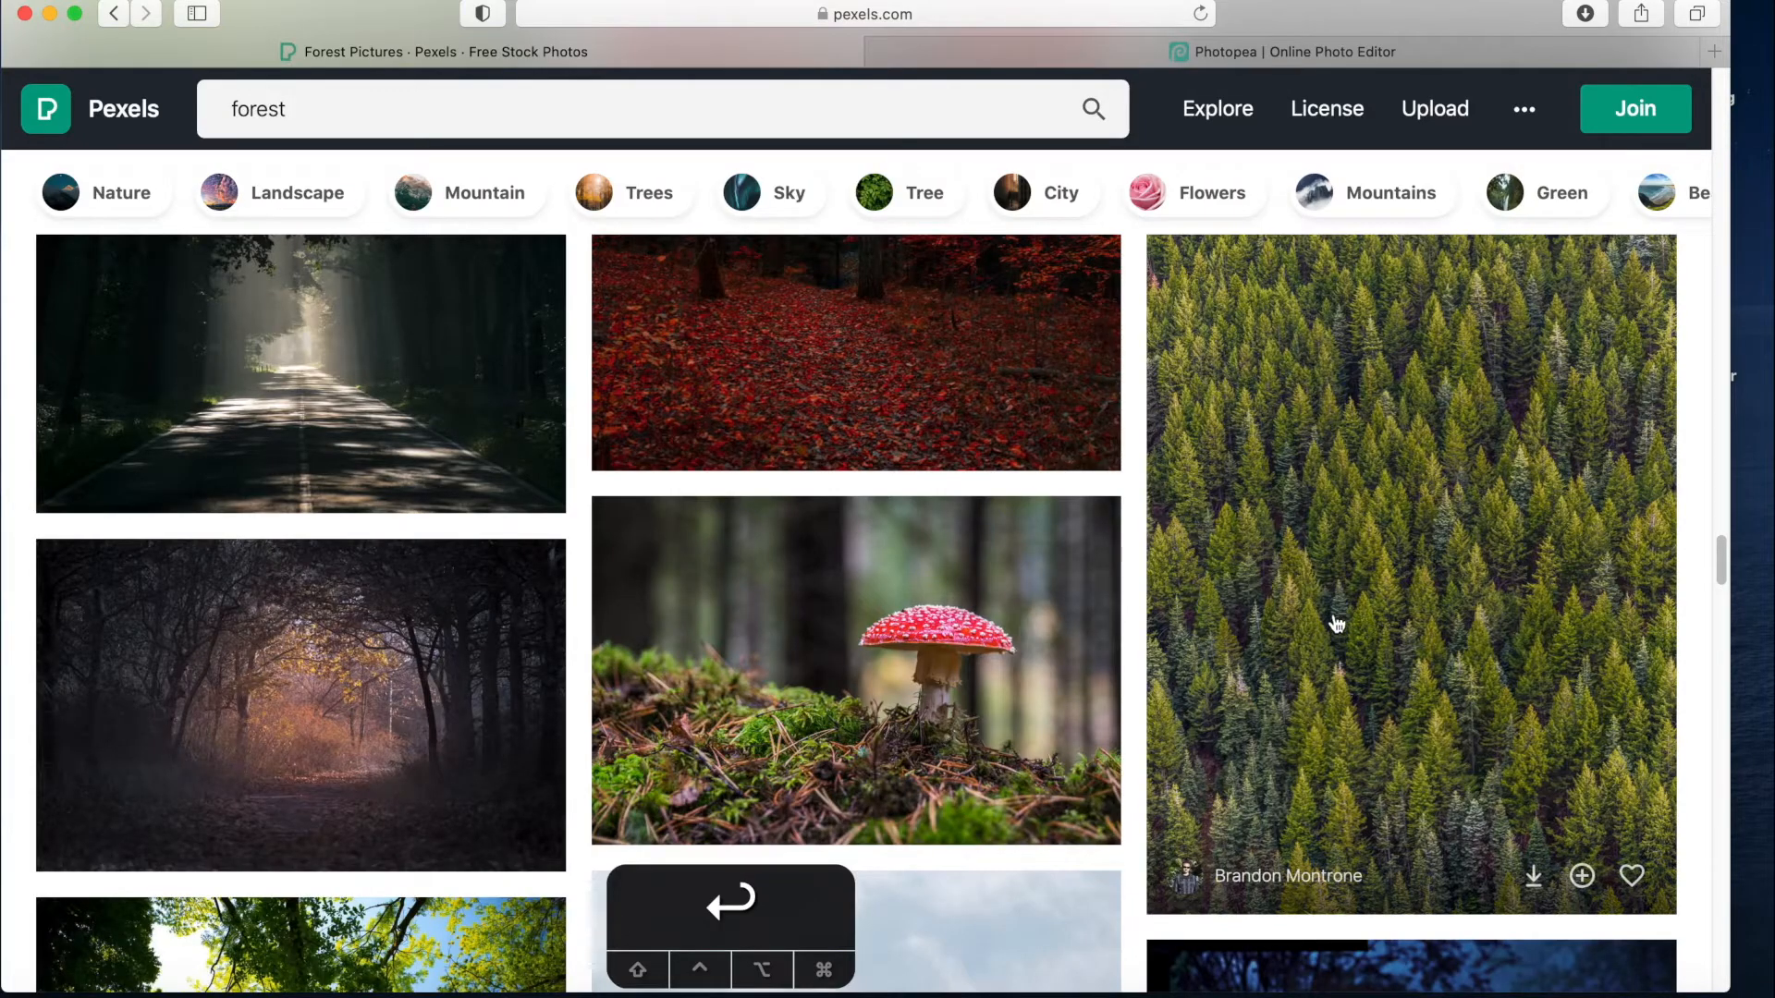
Switch back to Photopea and open the downloaded pine forest photo from the Downloads folder.
click(991, 54)
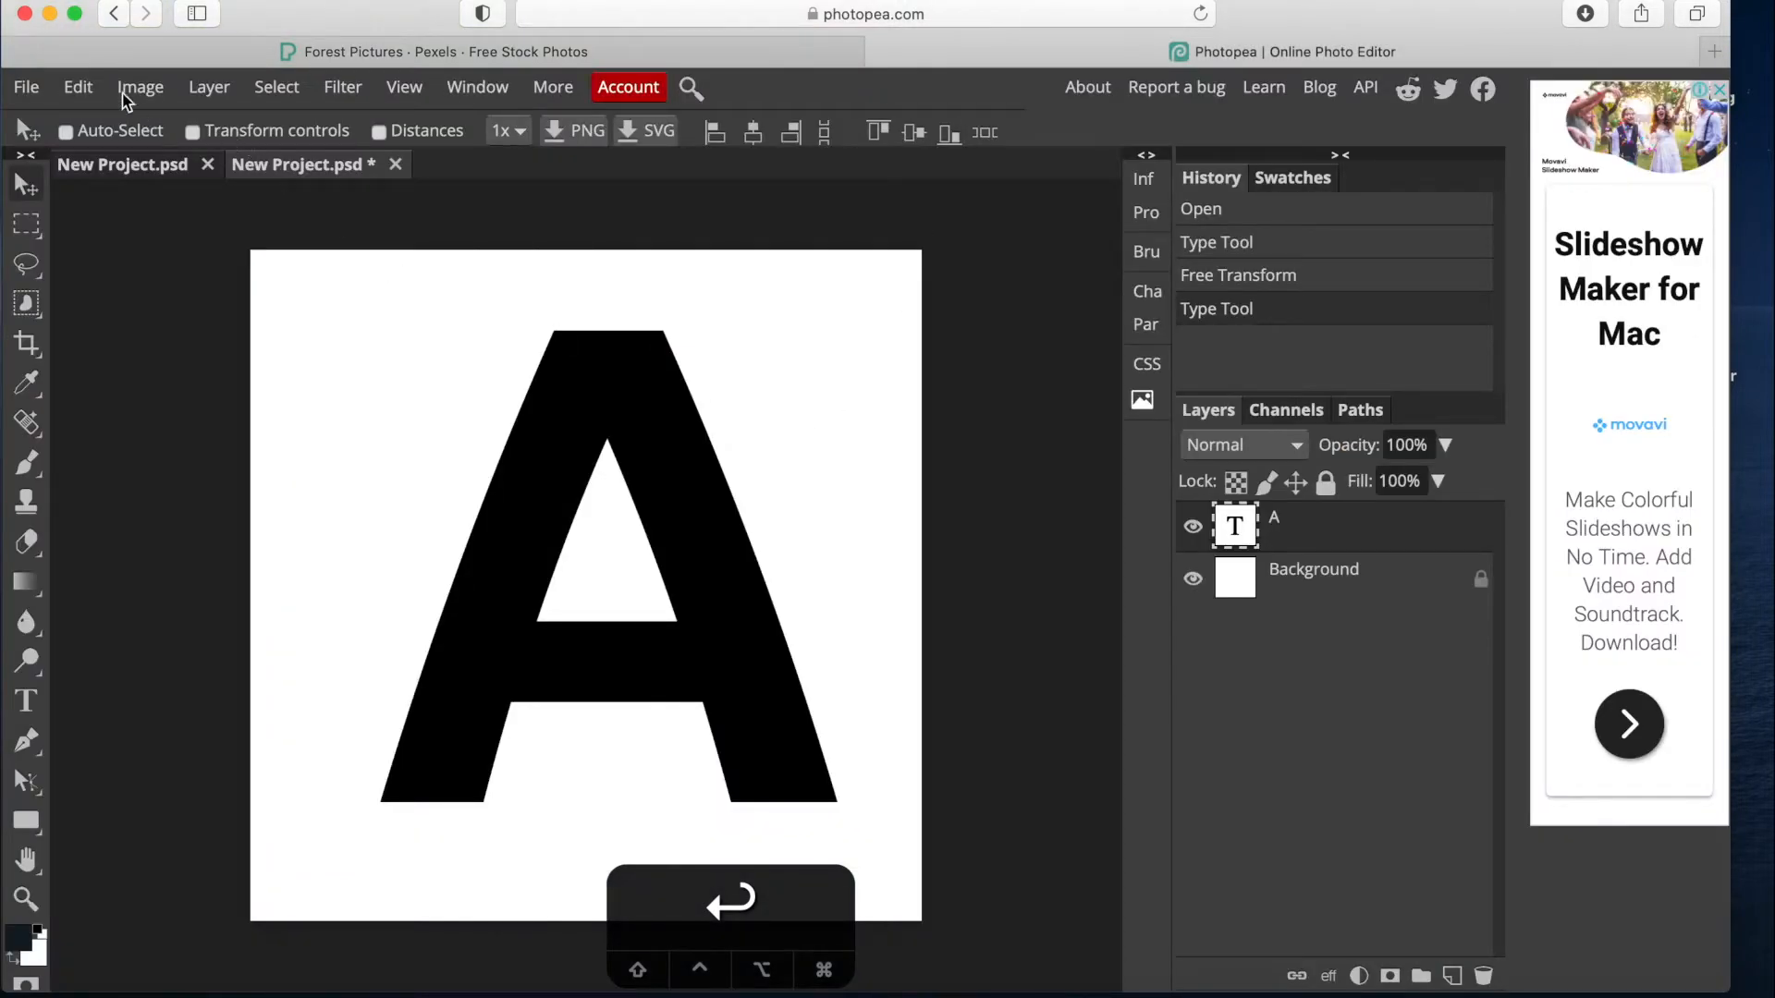
click(26, 87)
click(57, 163)
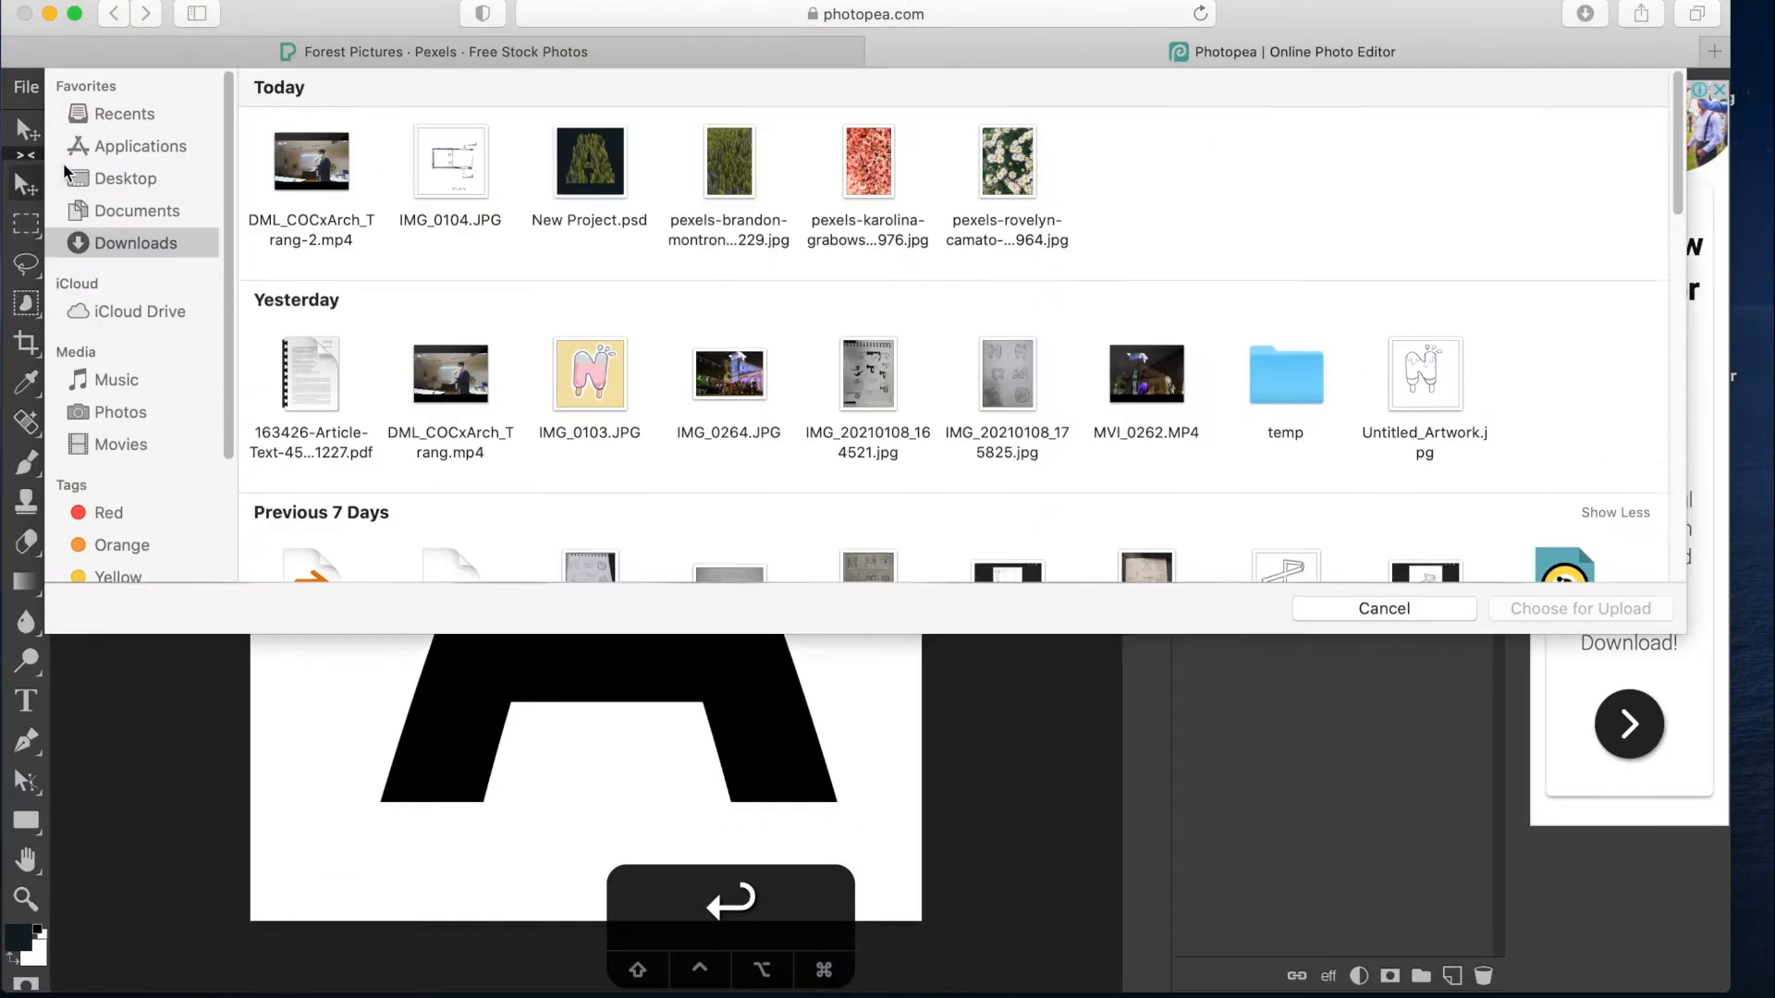
click(739, 226)
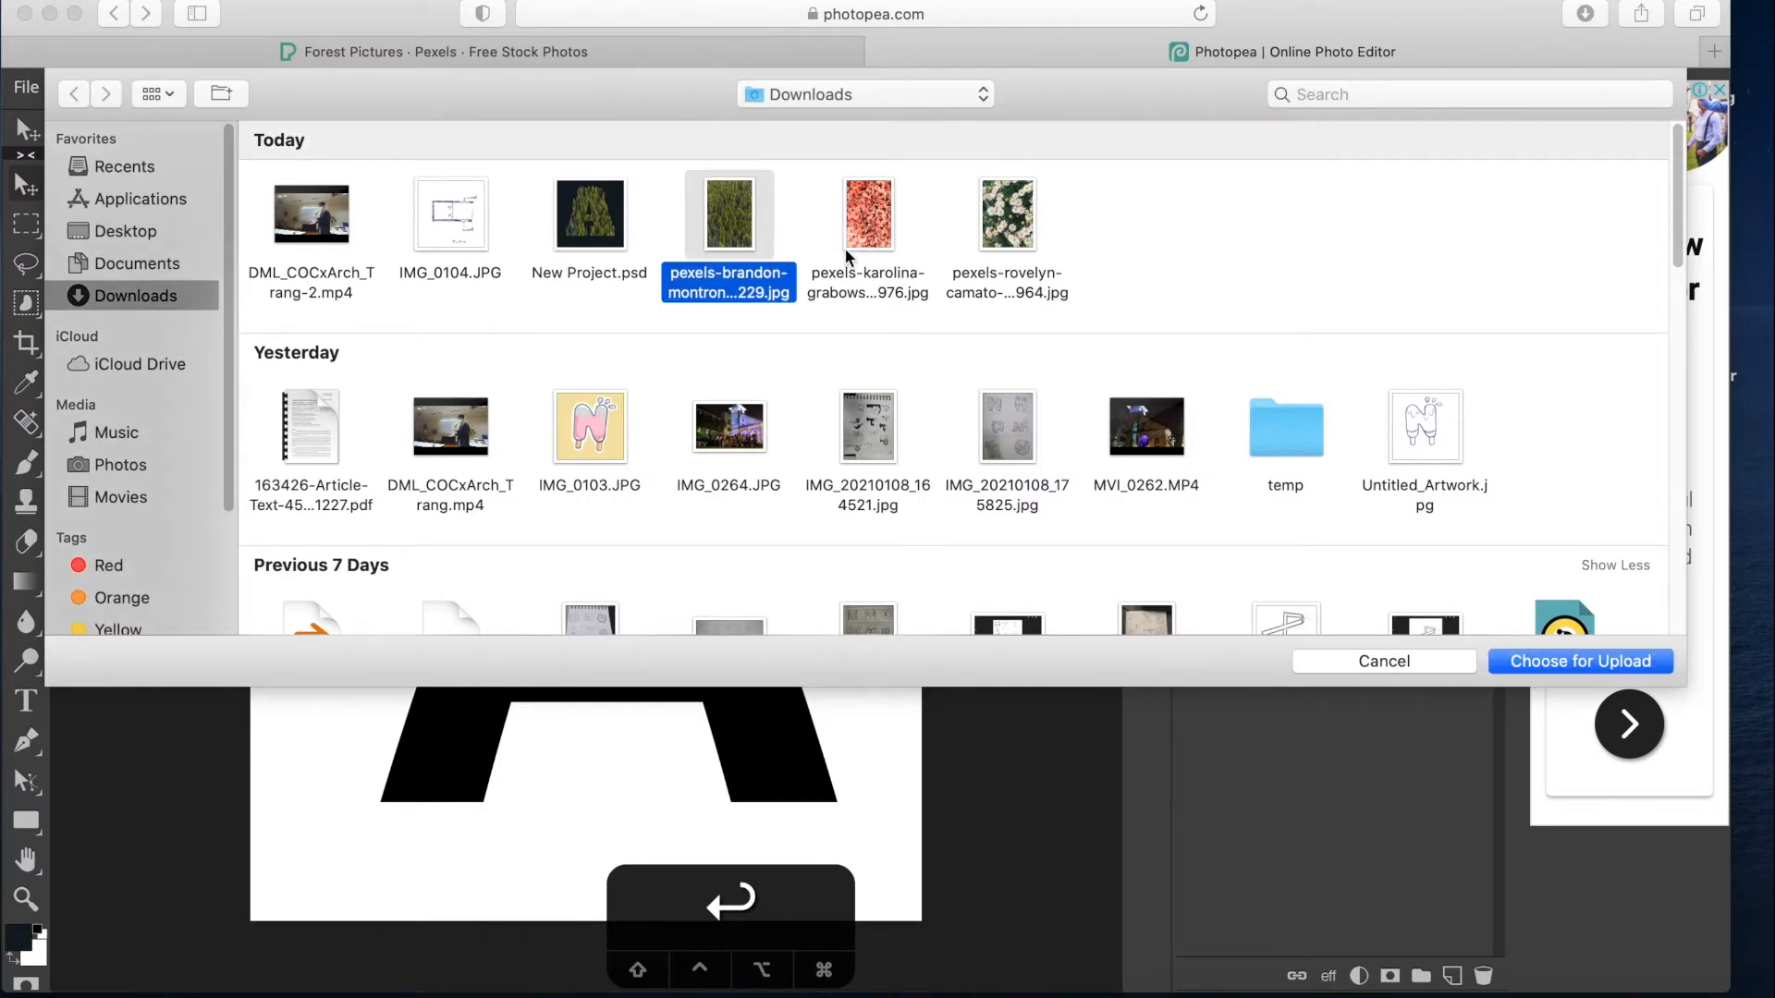
click(1542, 662)
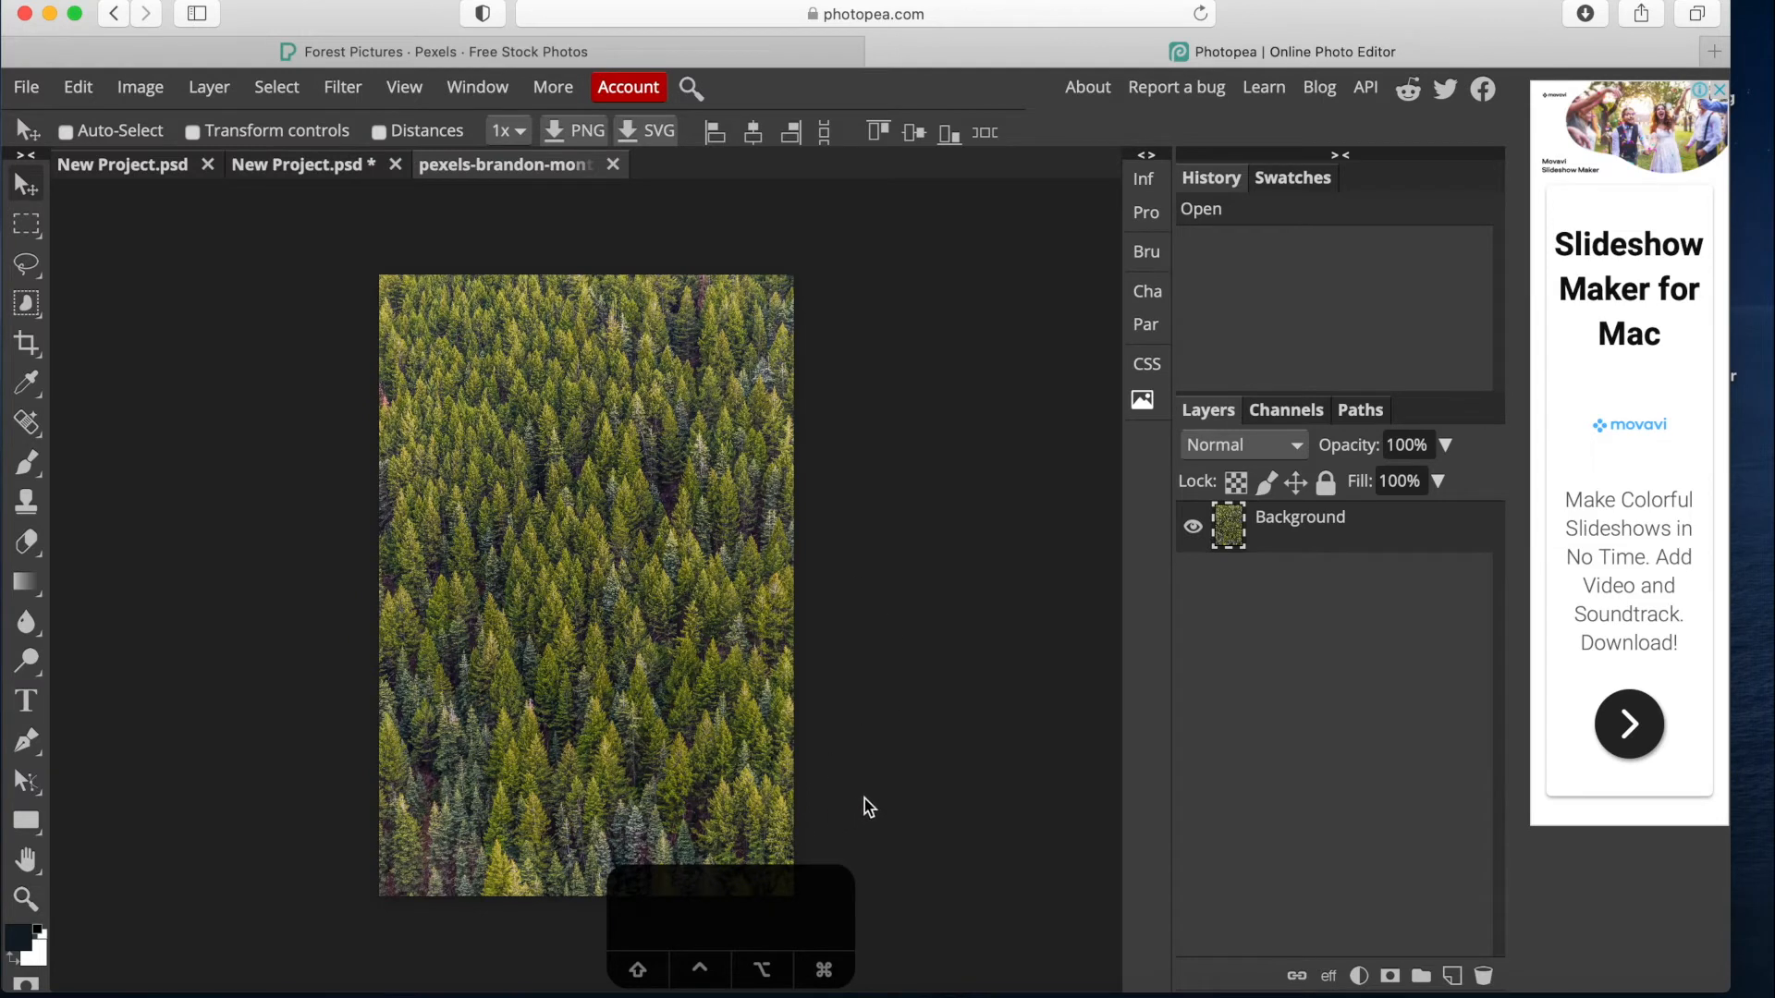
Copy the entire pine forest photo and paste it as a new layer above the letter A in the square project.
key(super+a)
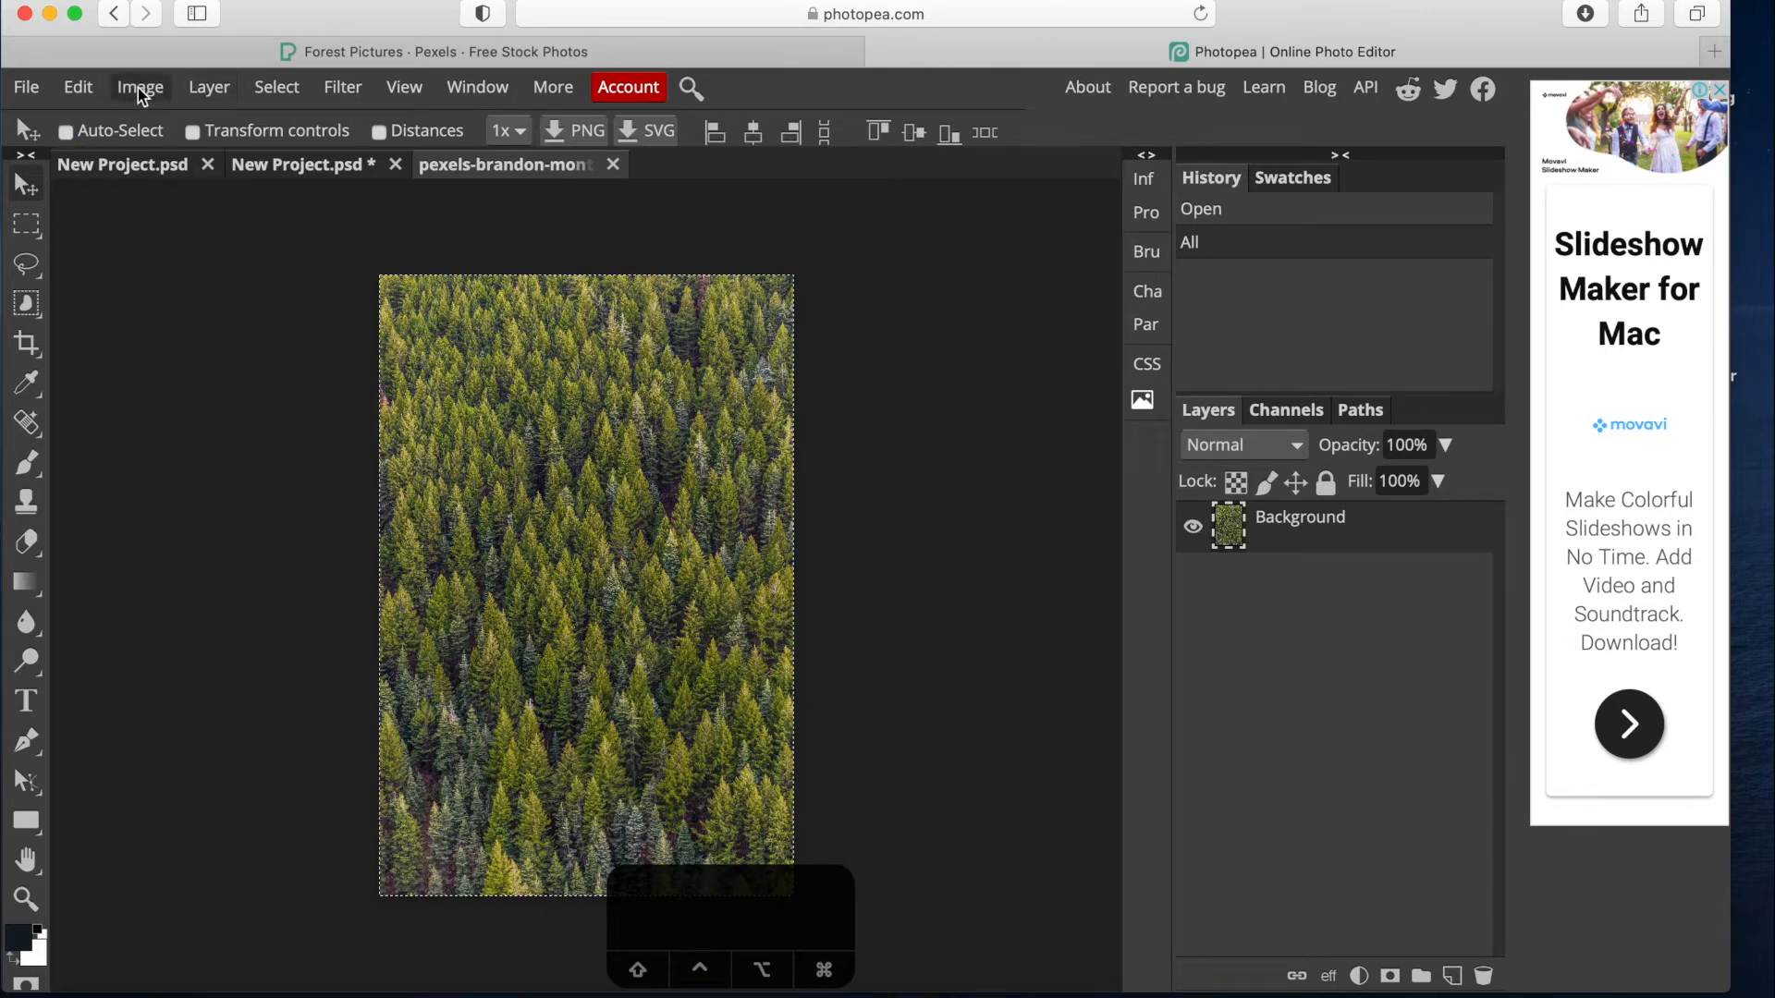
click(282, 89)
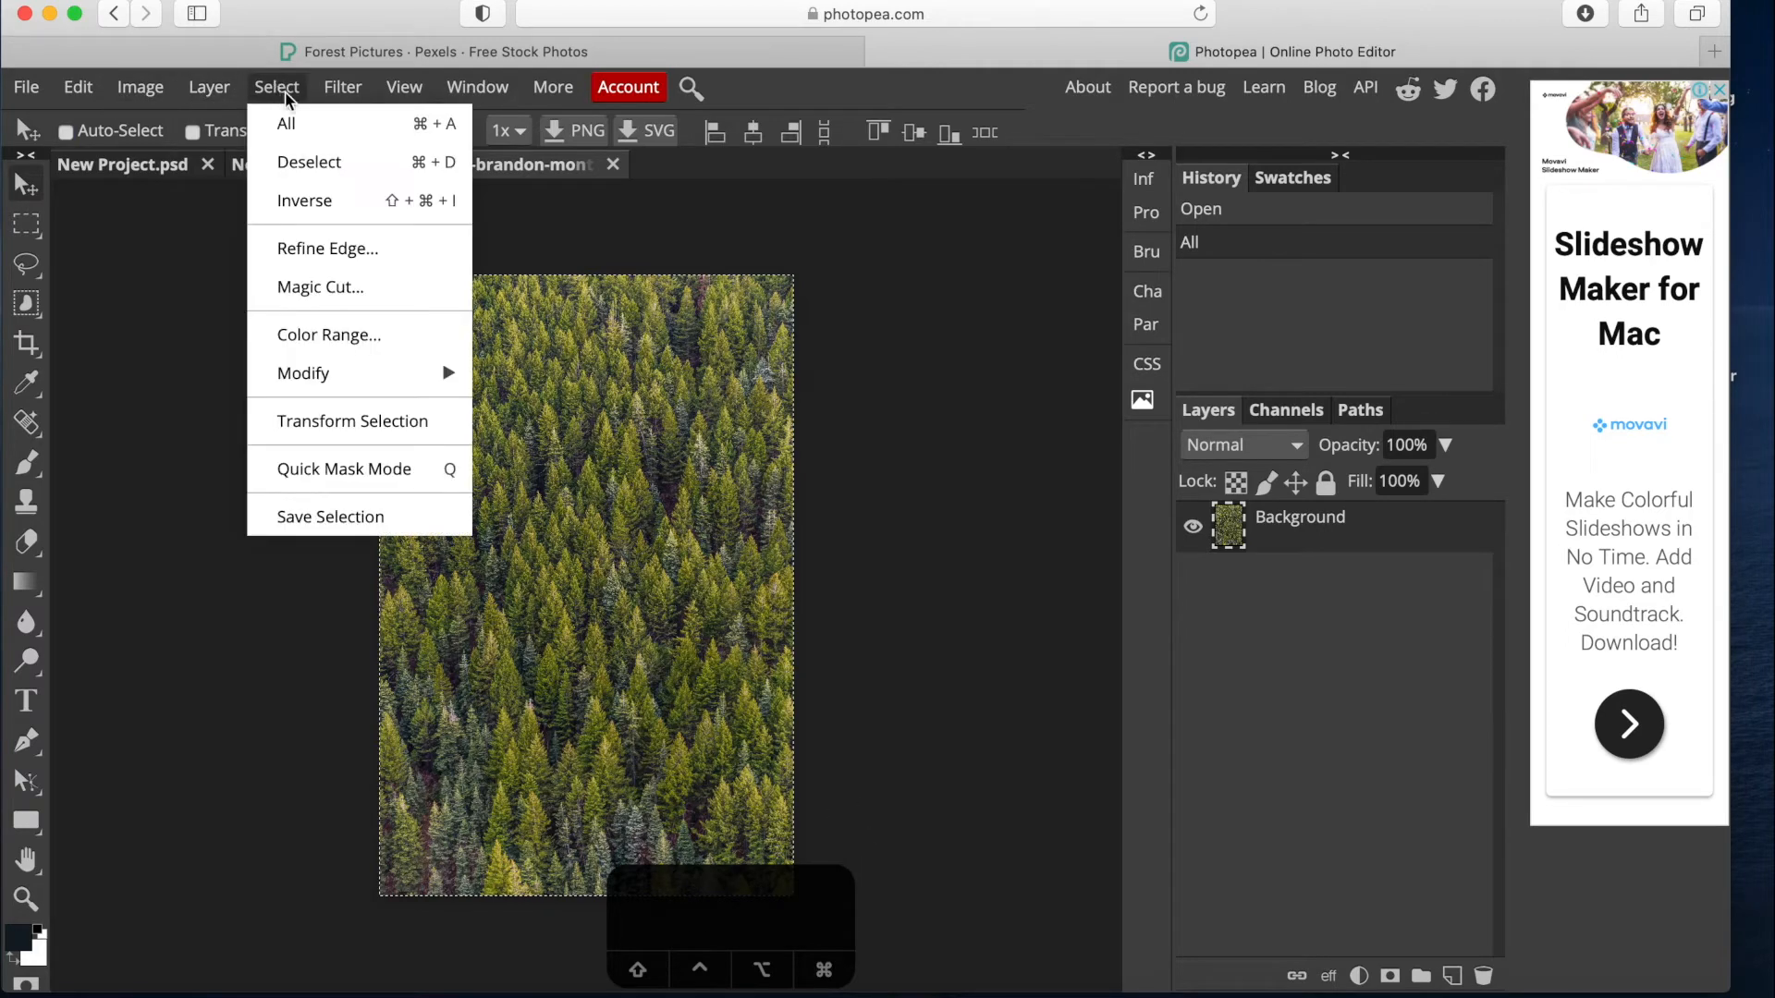
click(837, 472)
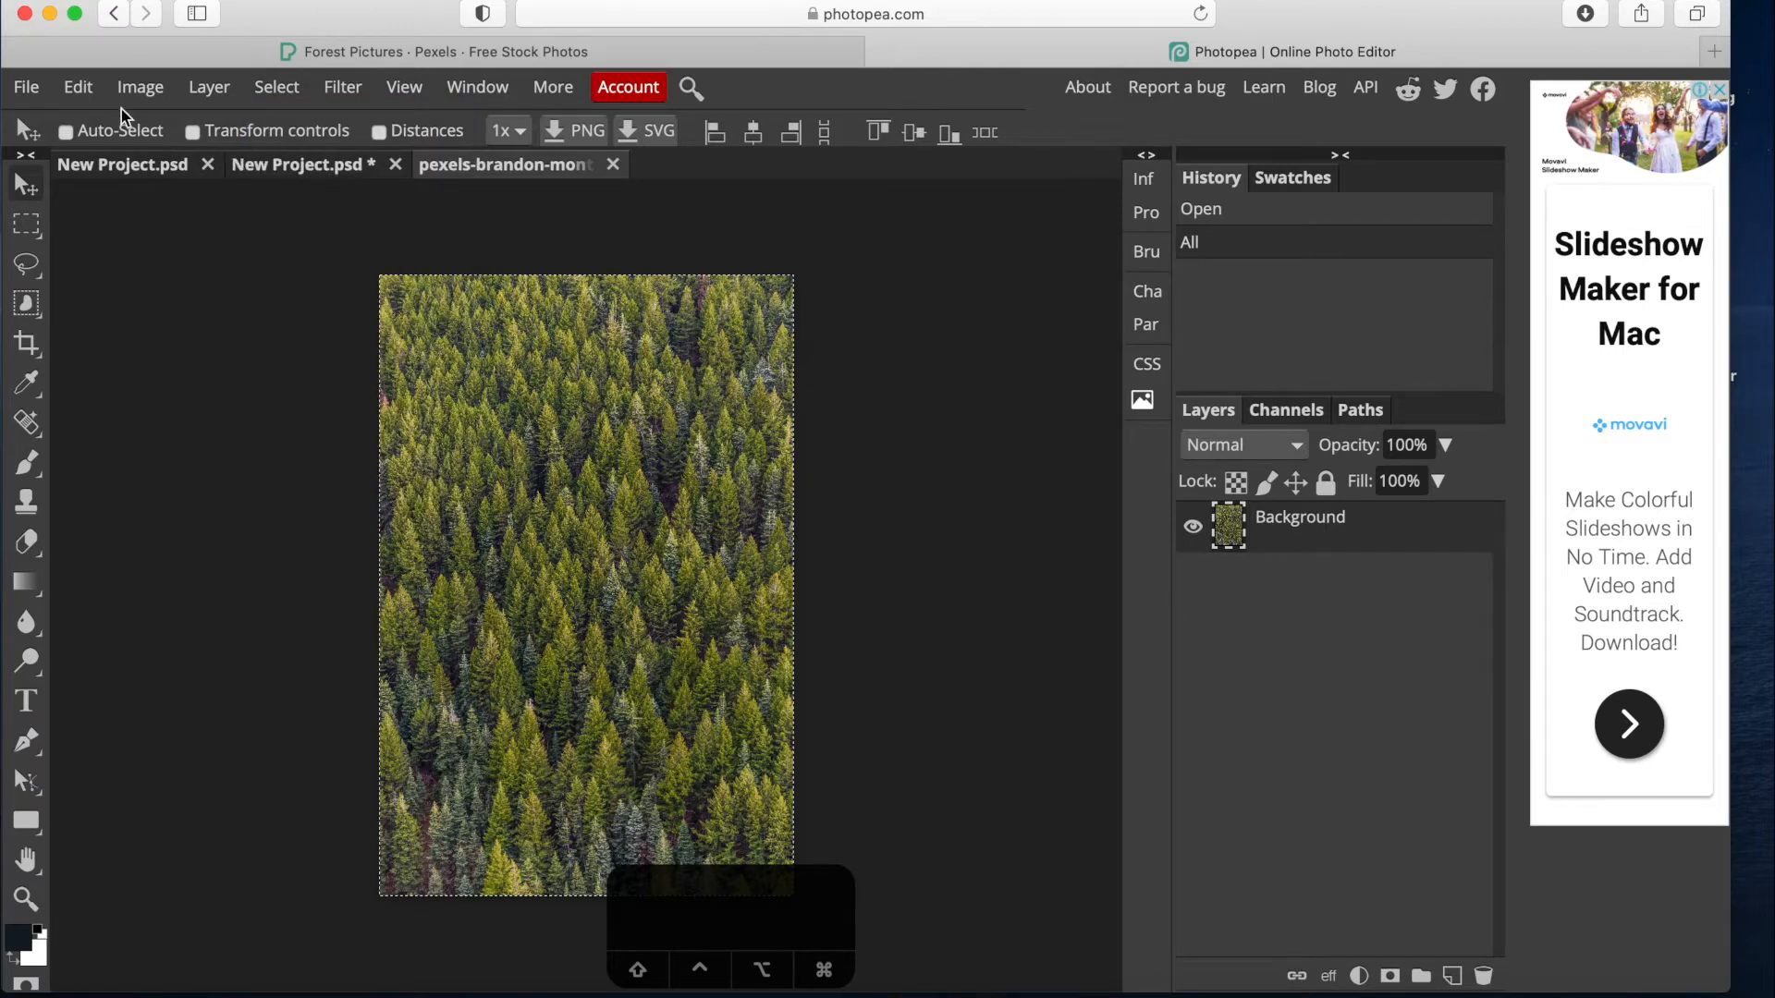
click(84, 88)
click(174, 333)
click(306, 171)
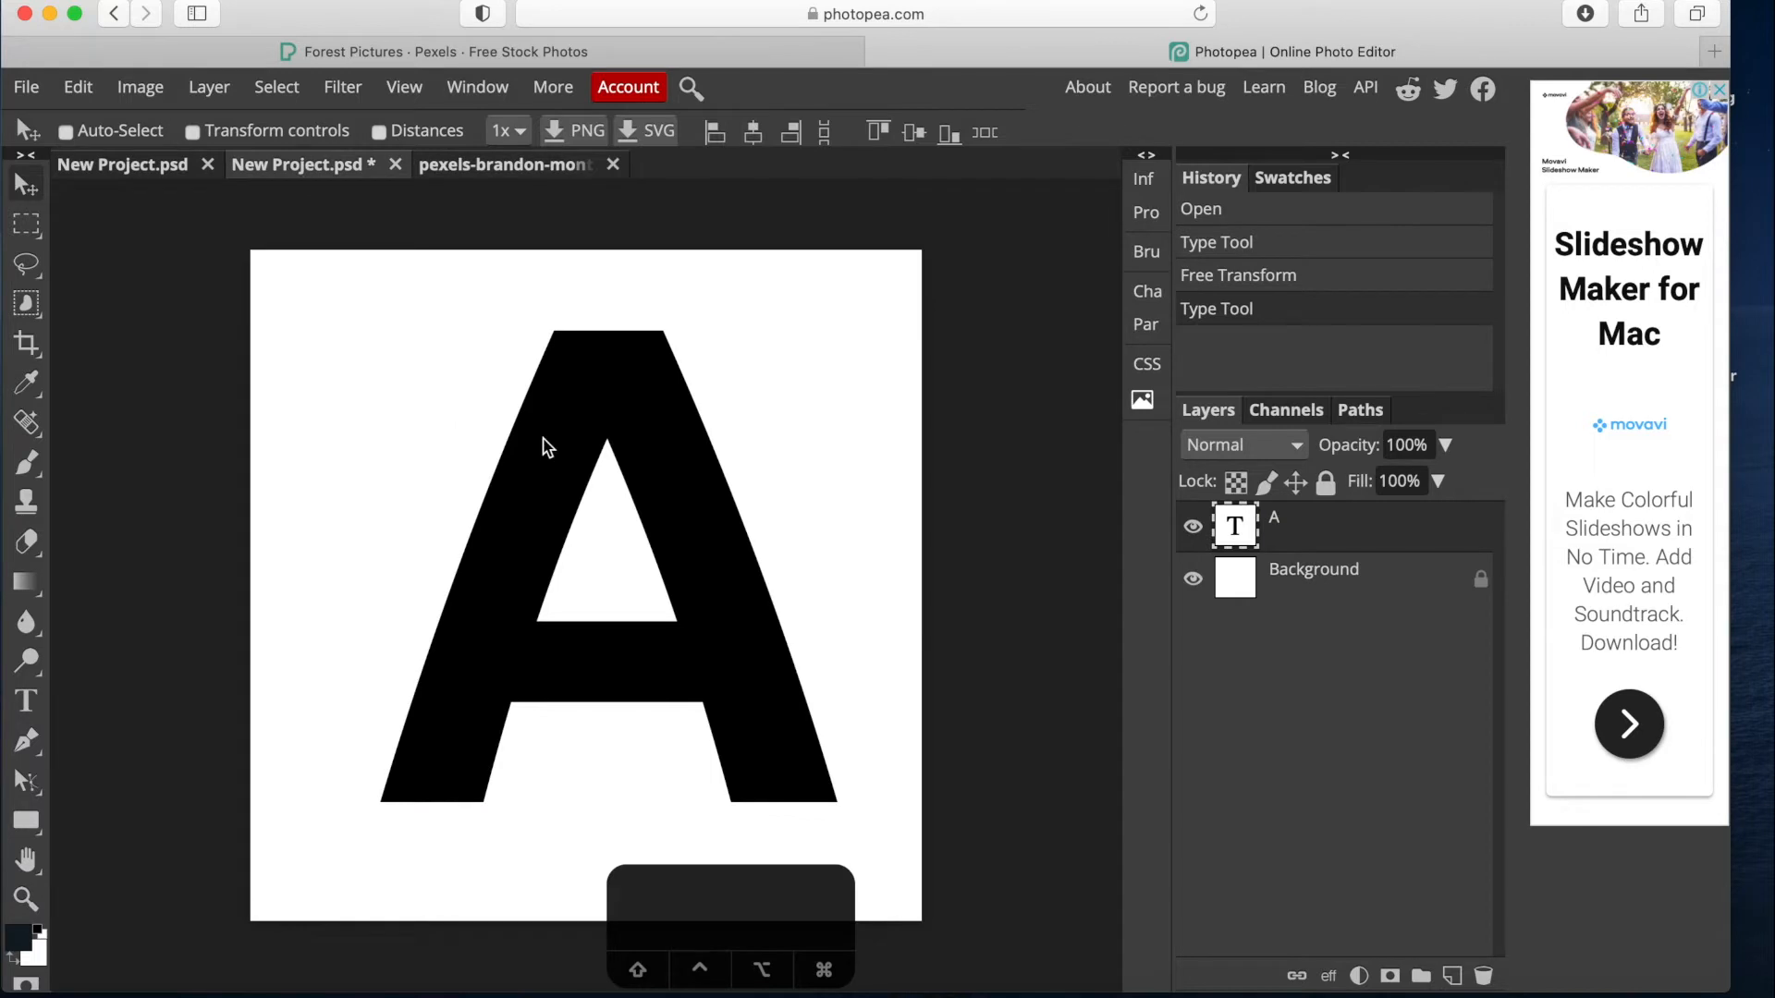
key(super)
key(super+v)
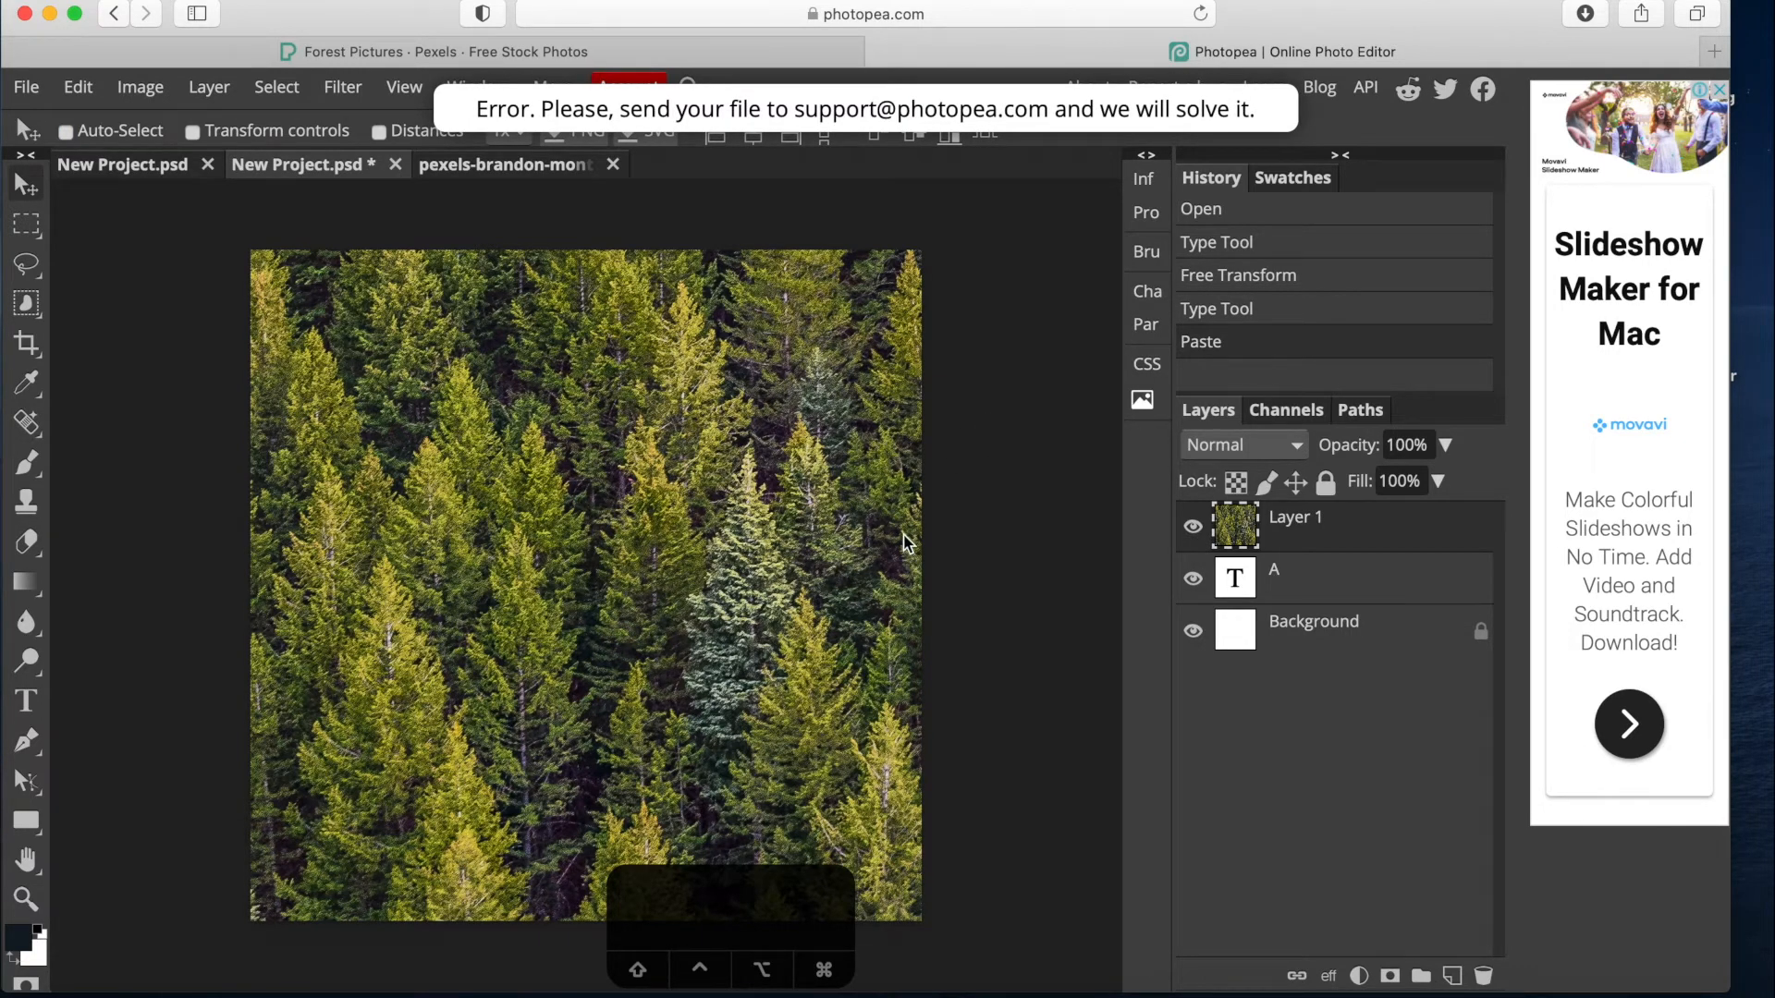
Free-transform the pasted forest photo to about 23% scale, centred horizontally with its upper edge aligned to the canvas, and apply it.
key(super+minus)
key(super+minus)
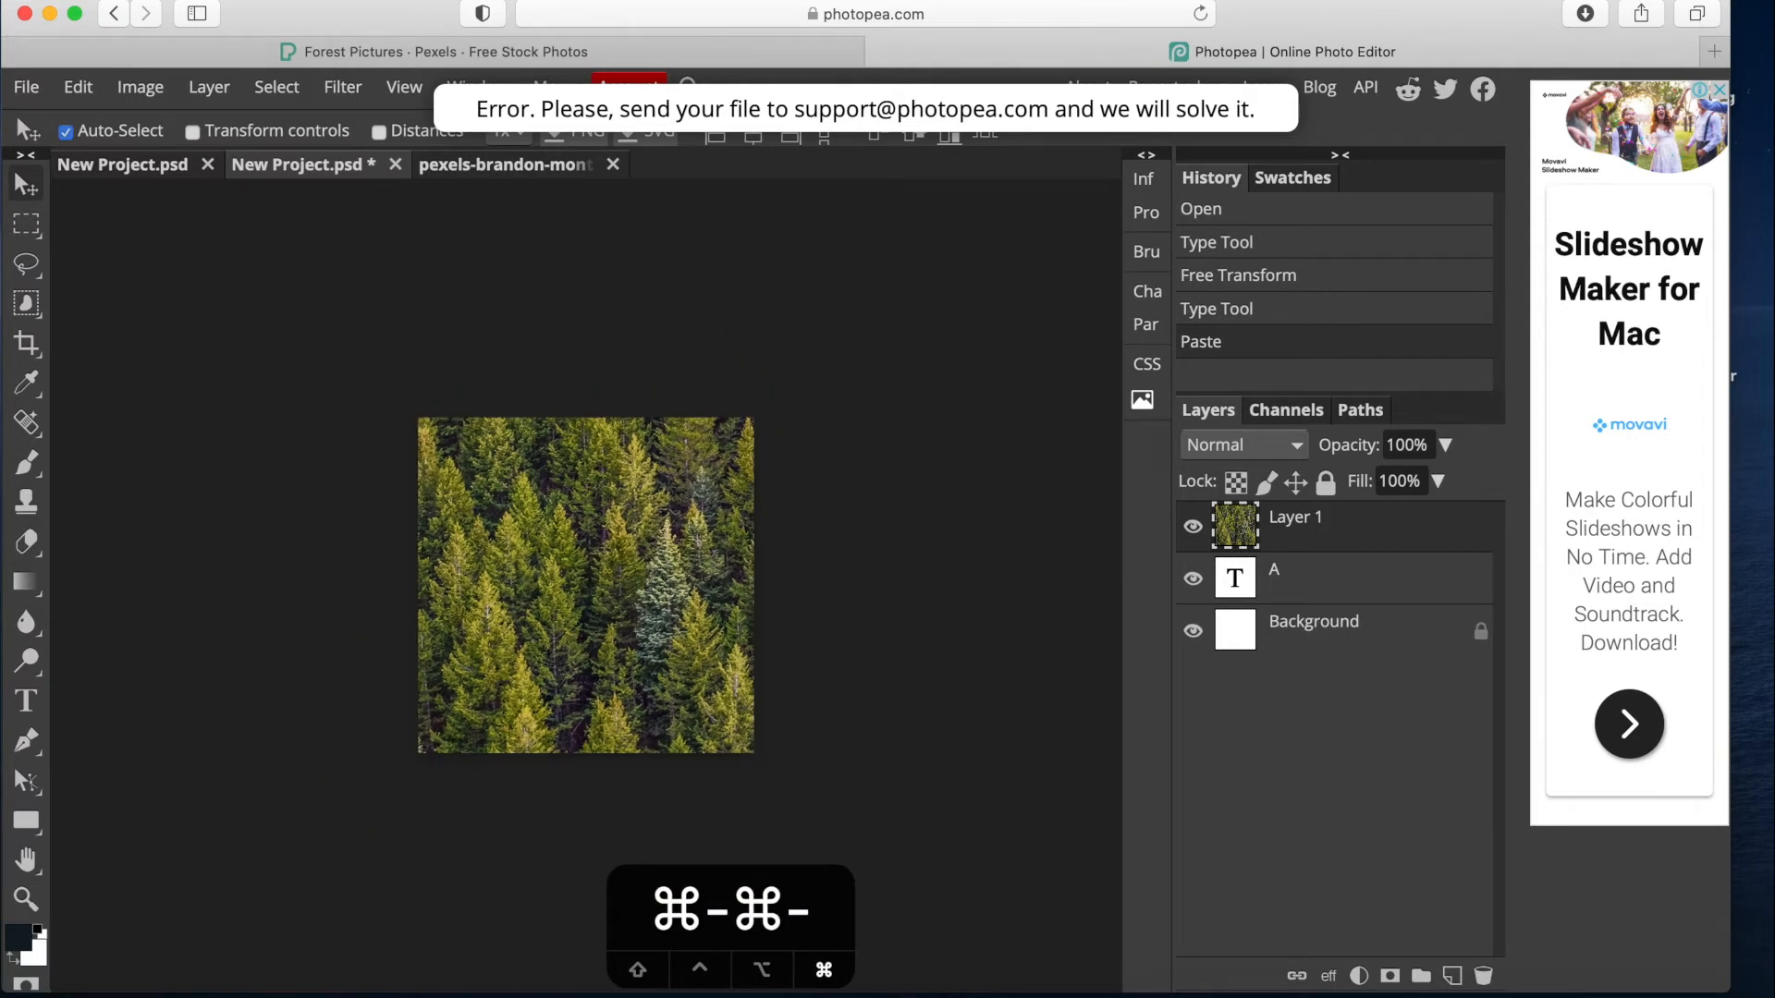
key(super+minus)
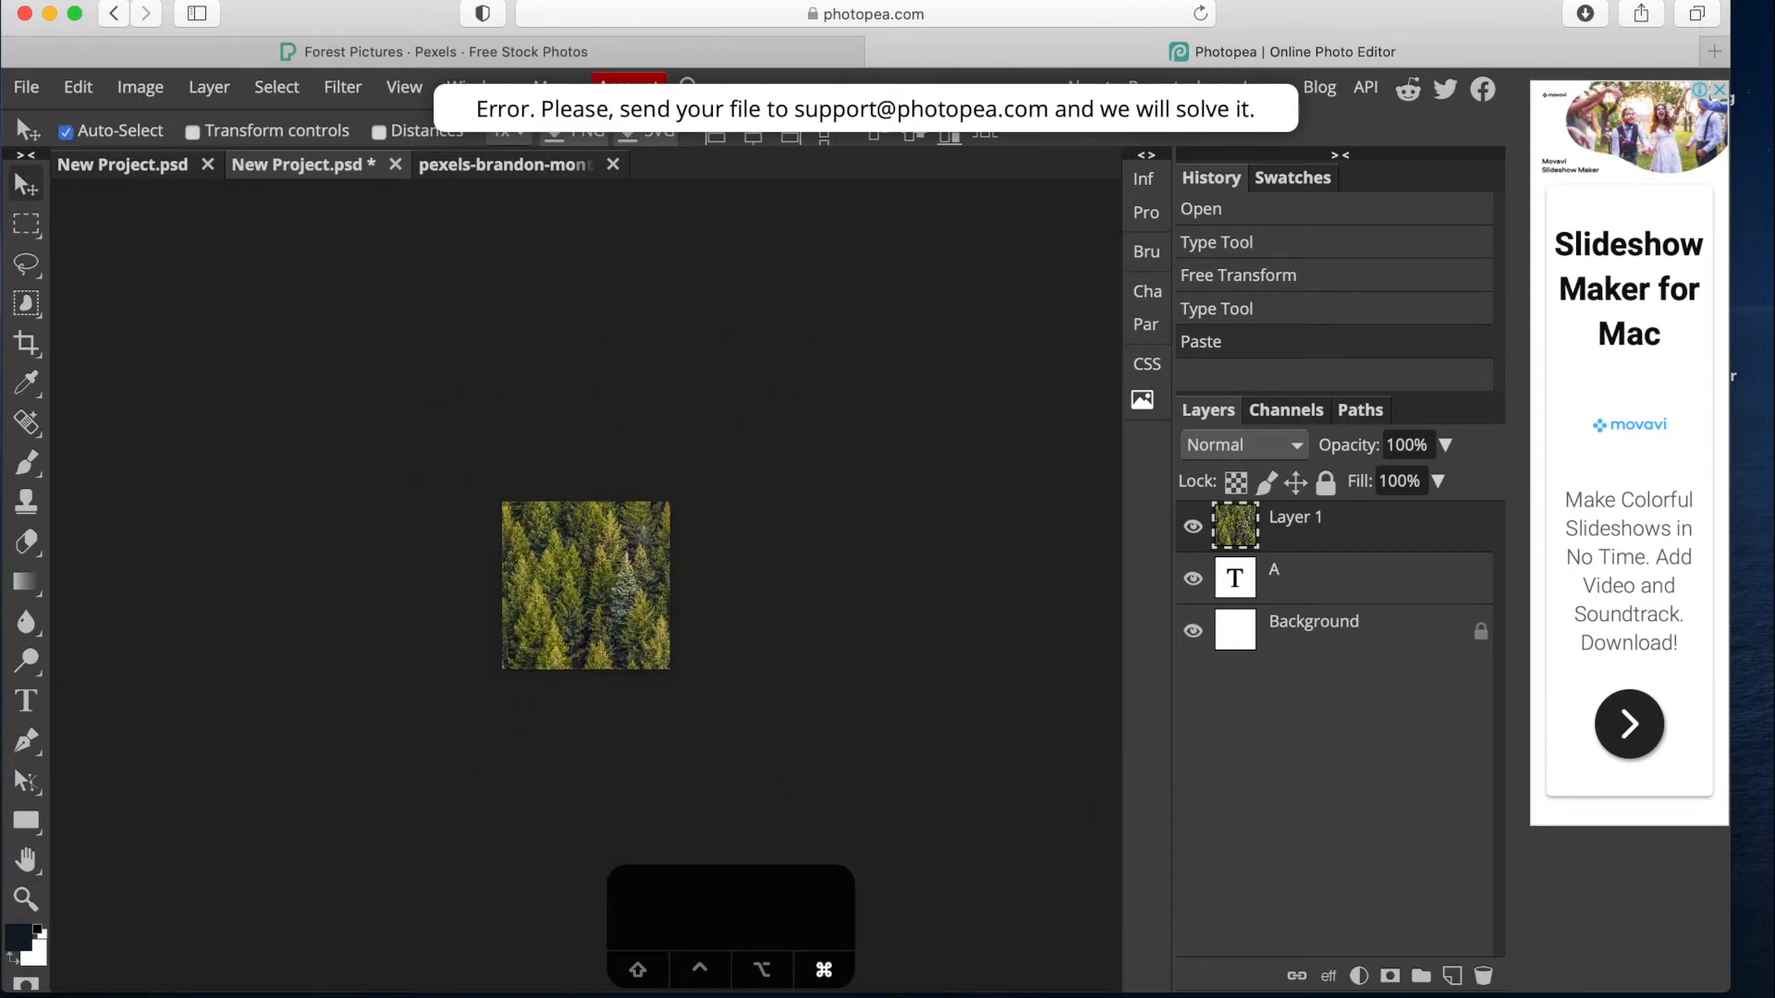
key(super+minus)
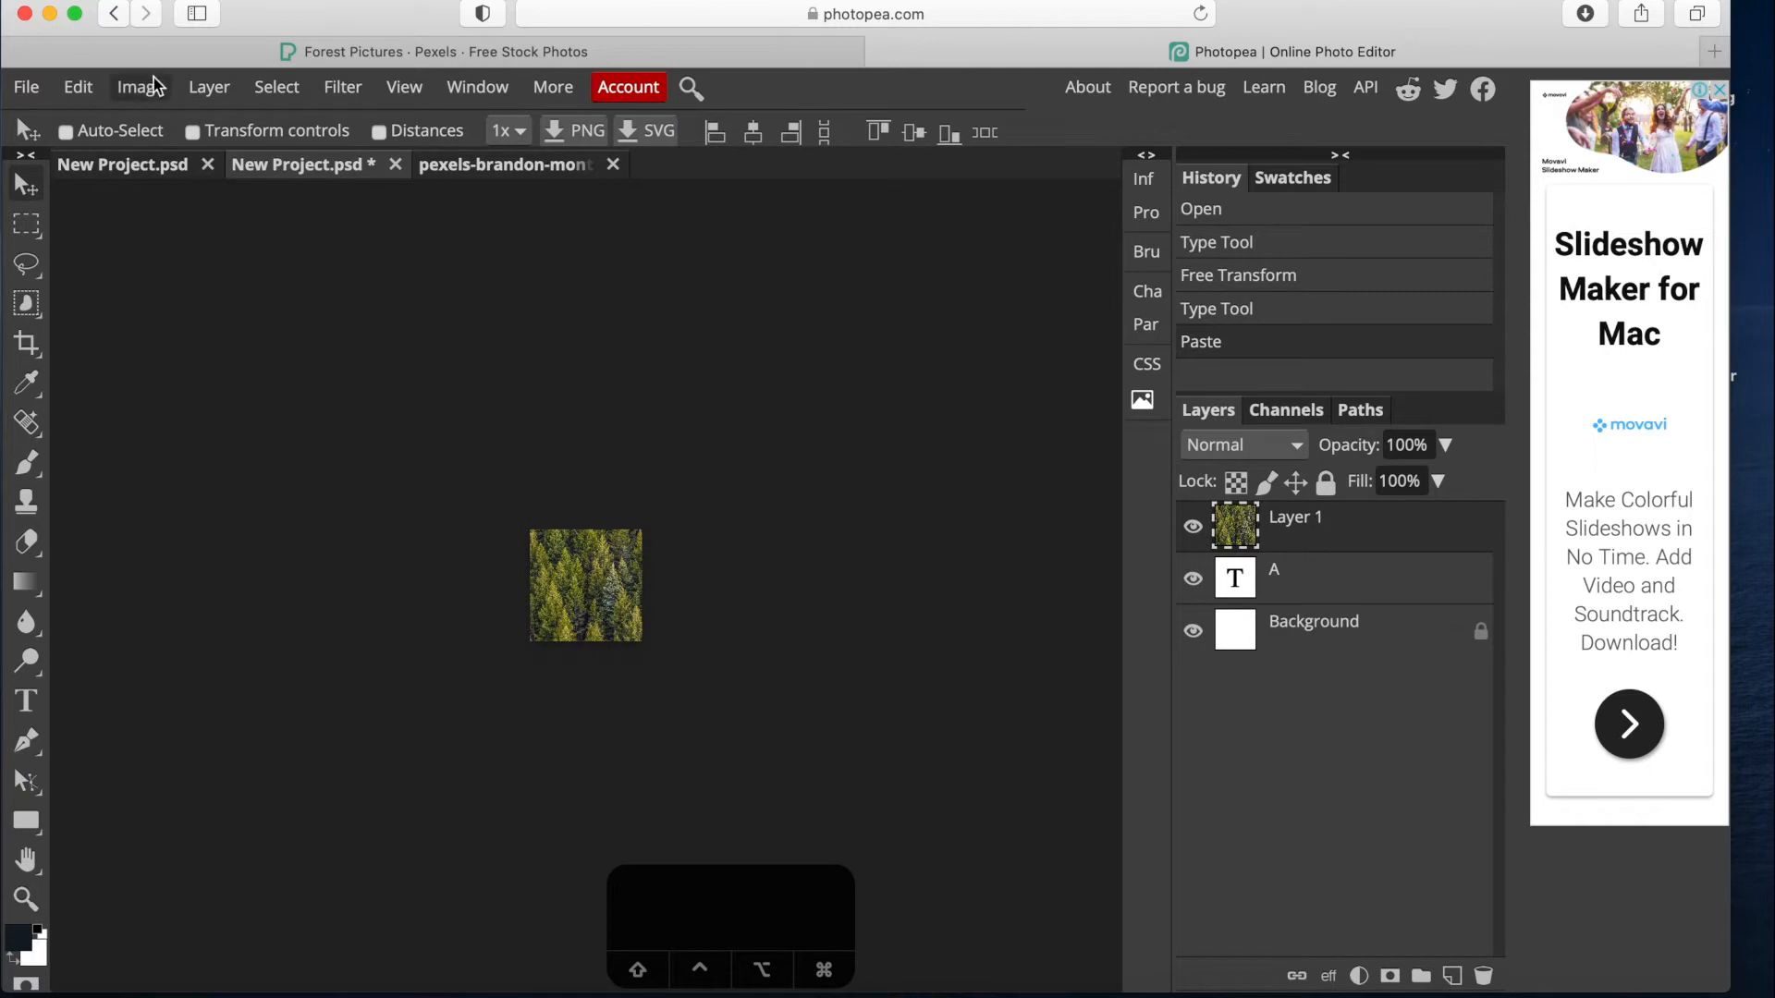
click(80, 89)
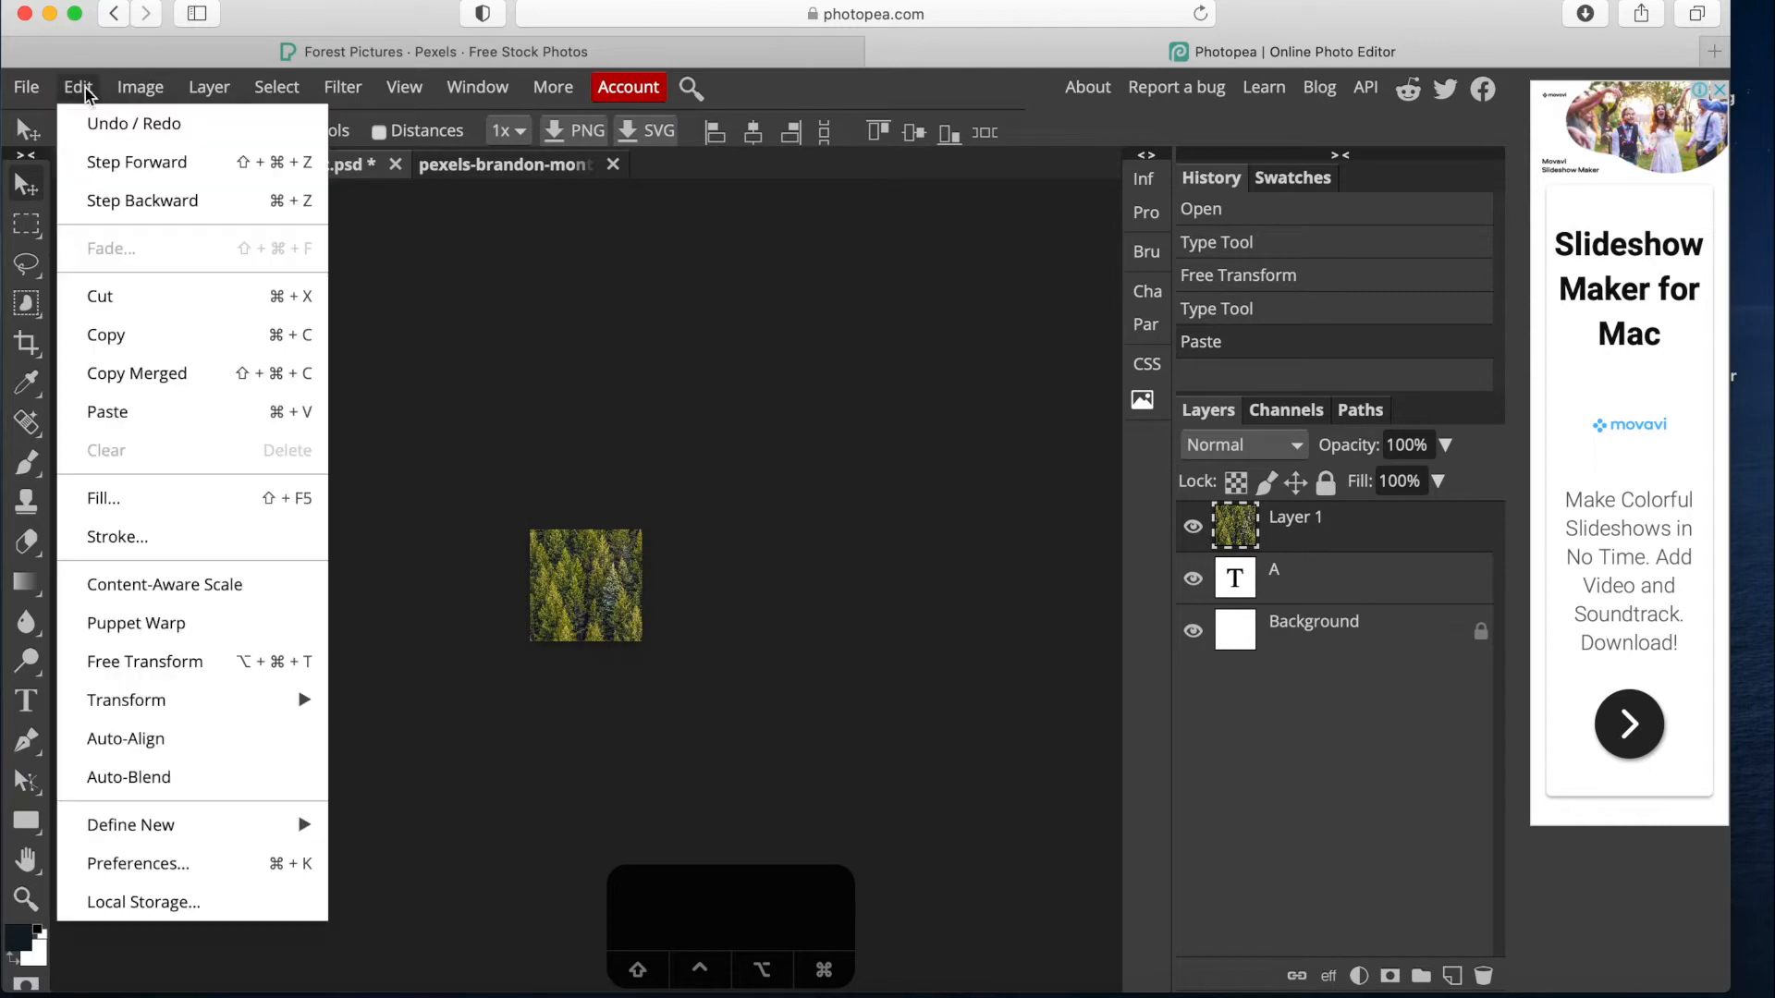
click(183, 662)
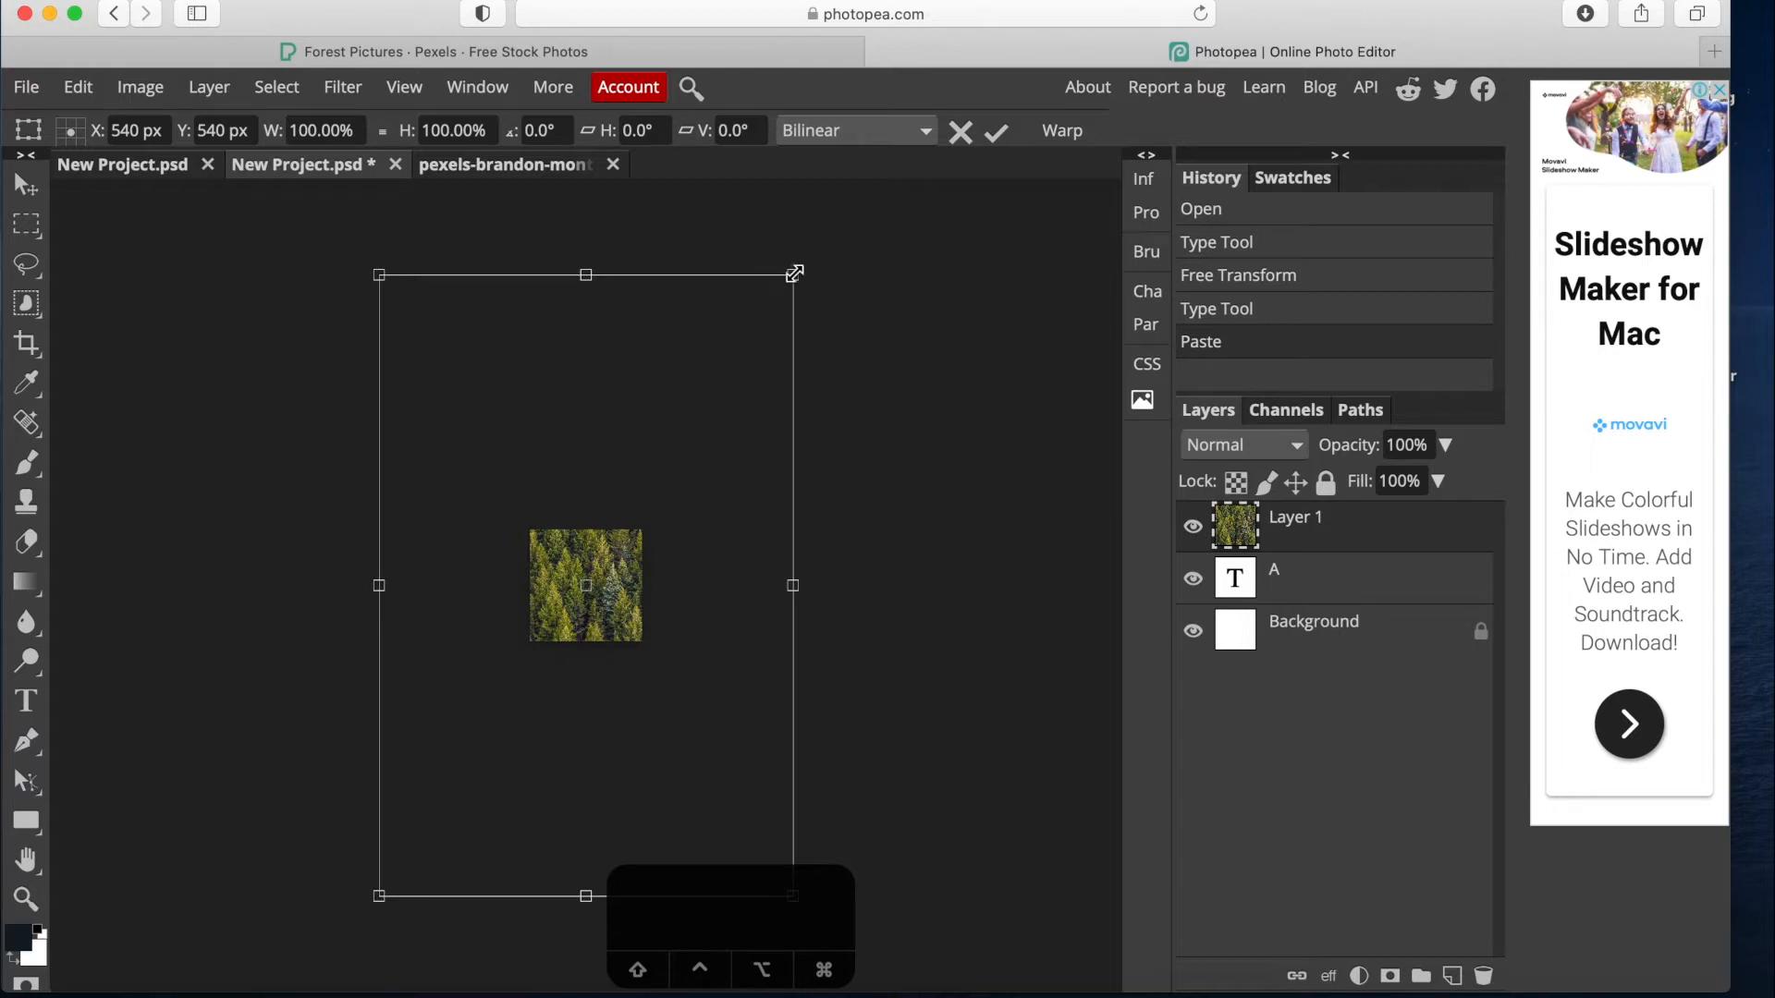
drag(794, 274, 794, 273)
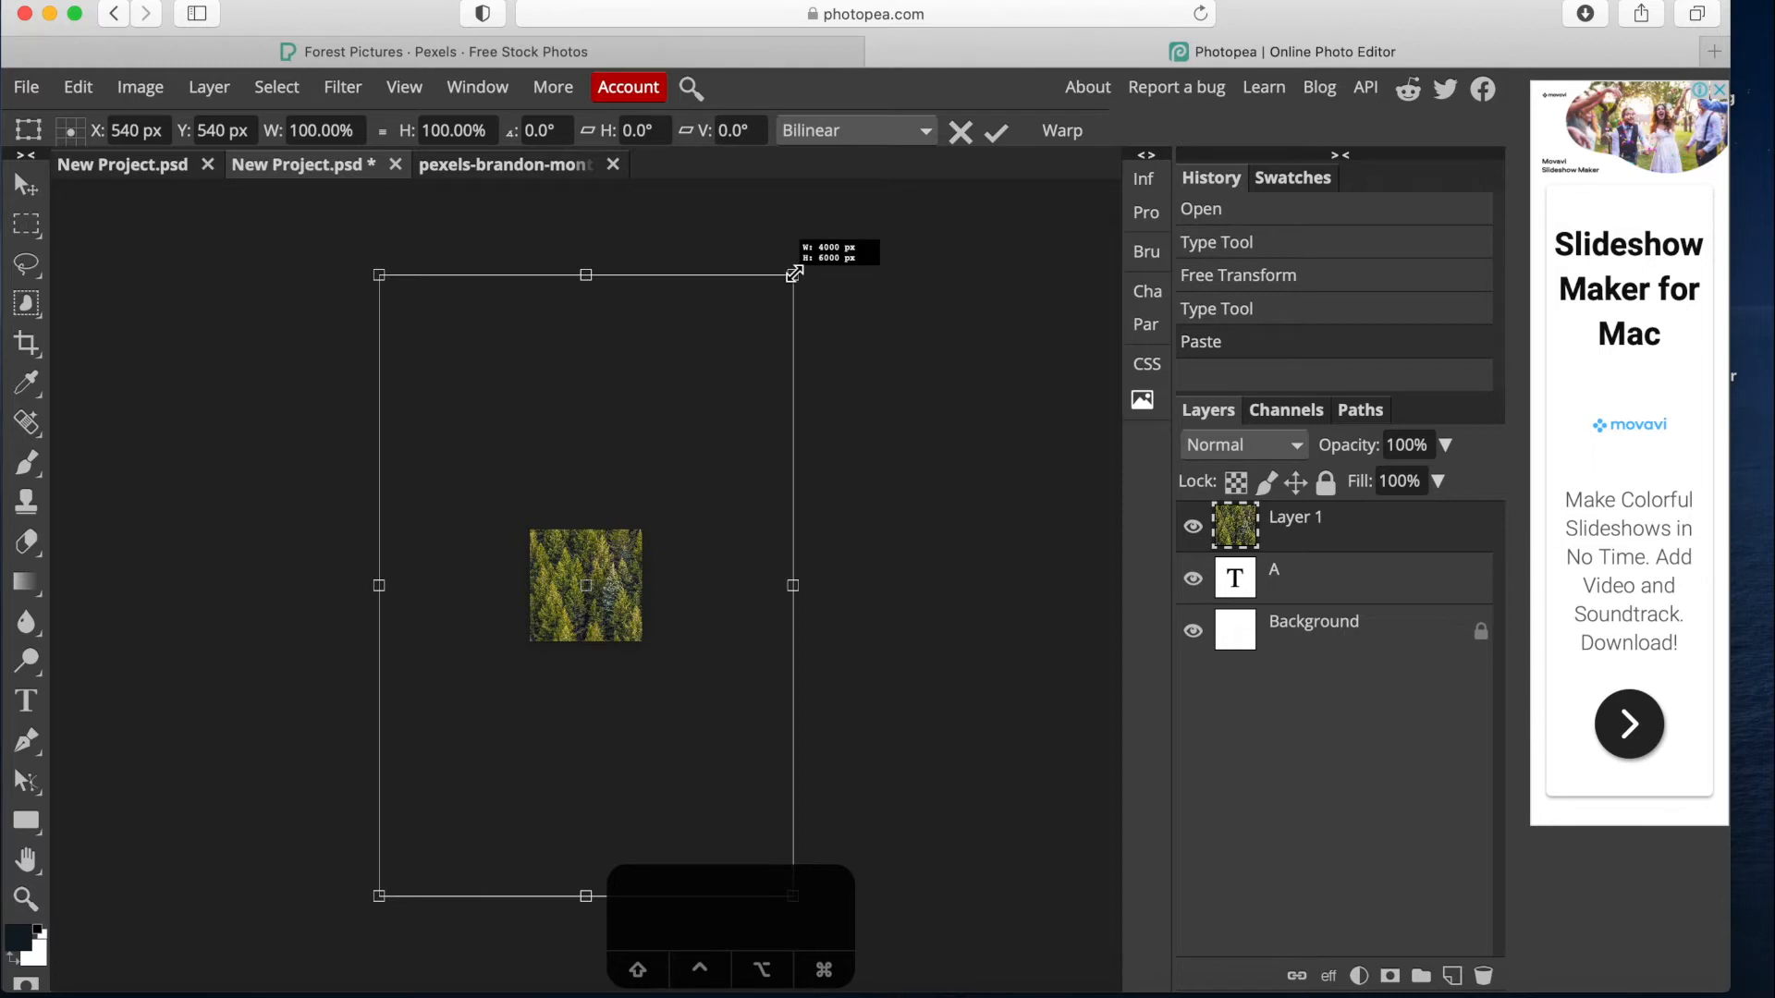
drag(794, 274, 616, 514)
key(super+equal)
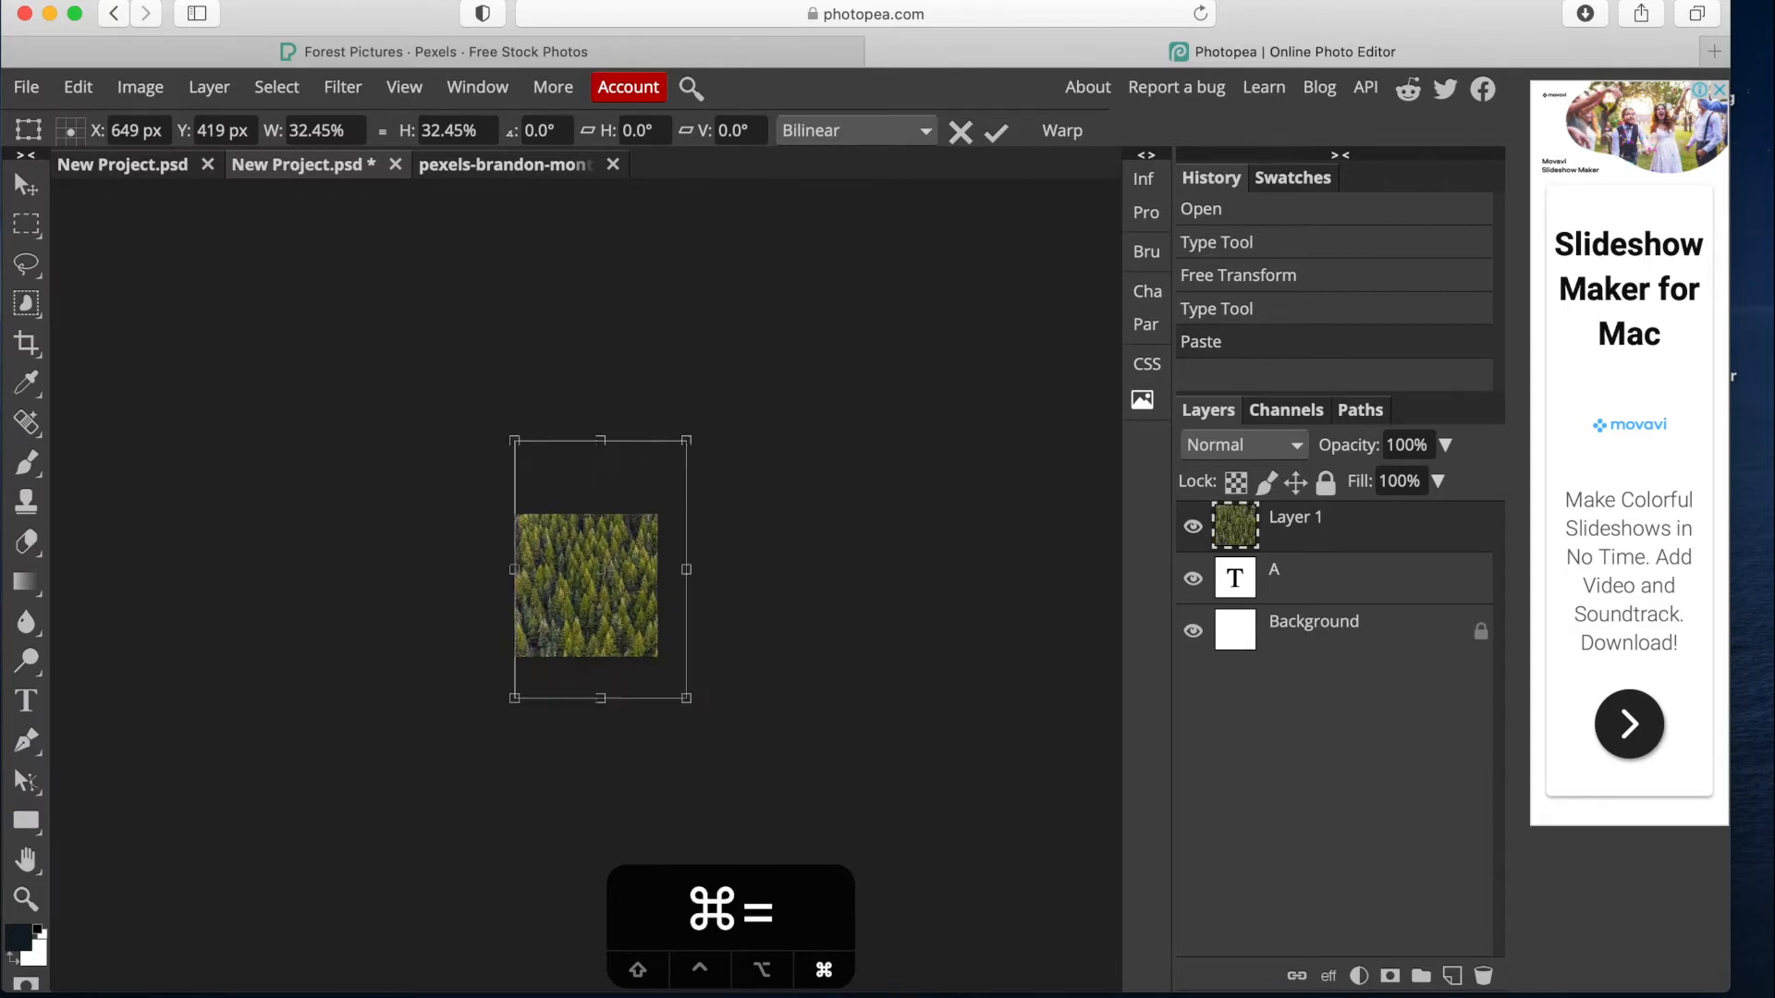
key(super+equal)
drag(743, 358, 642, 517)
key(super+equal)
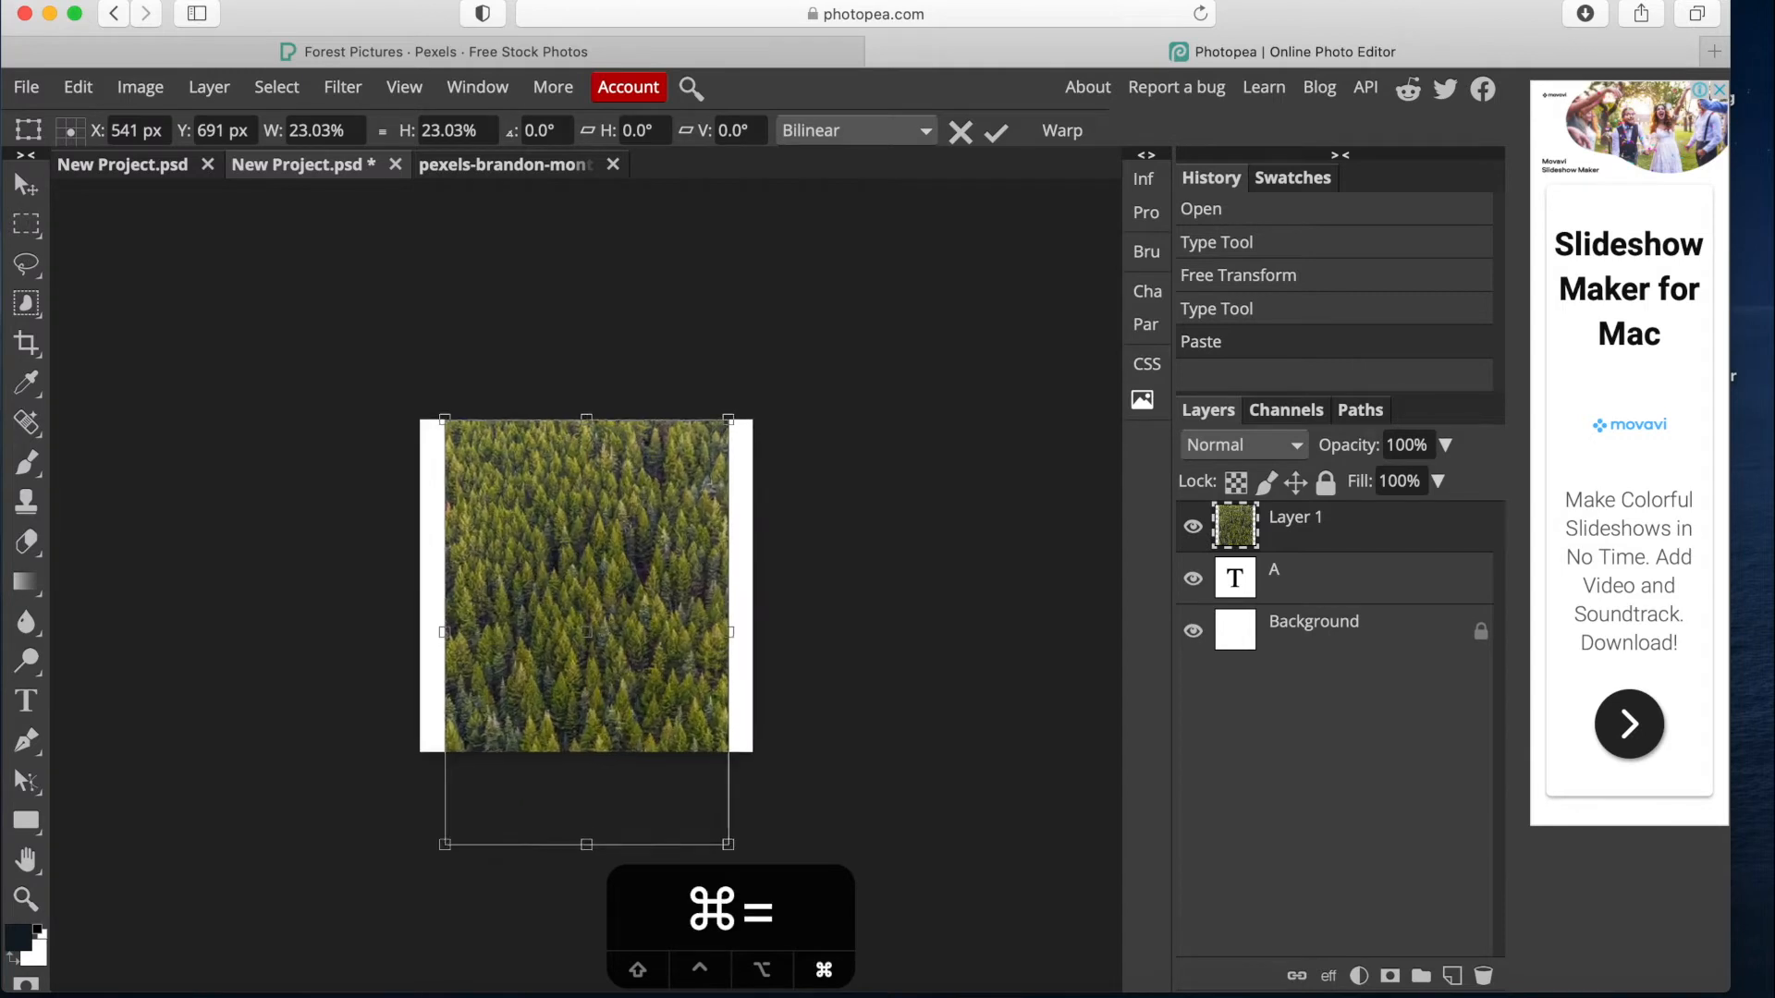
key(super+equal)
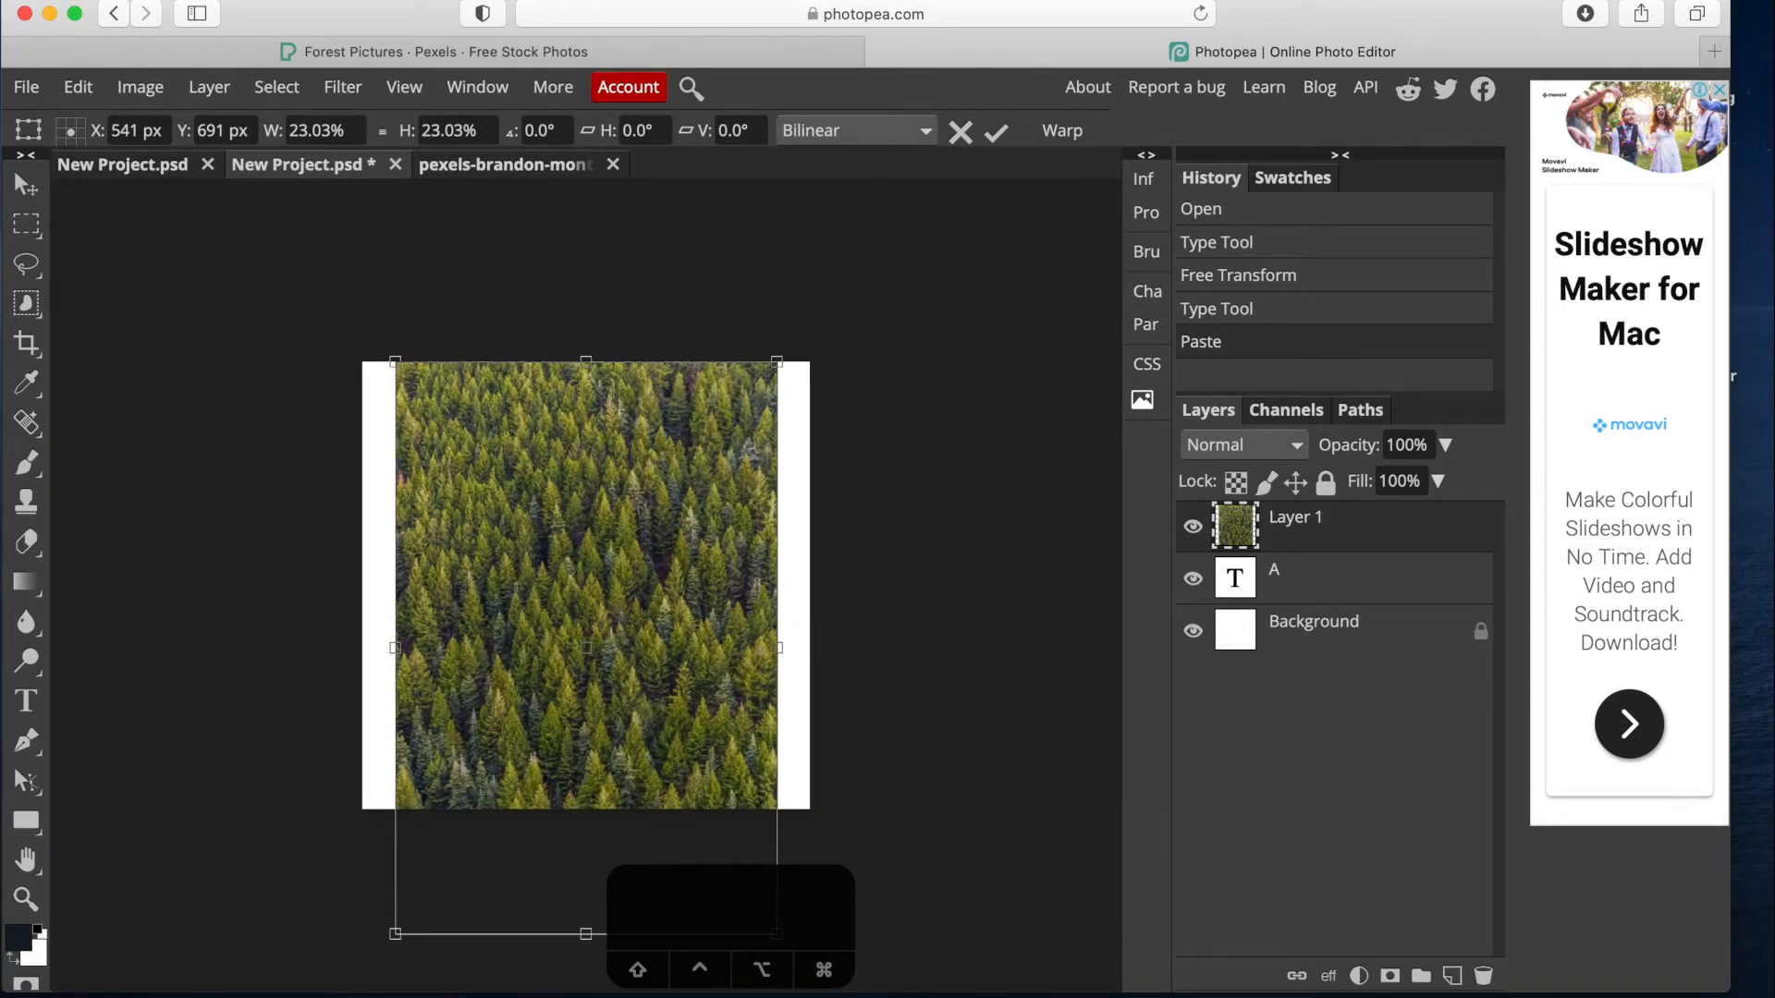
key(Return)
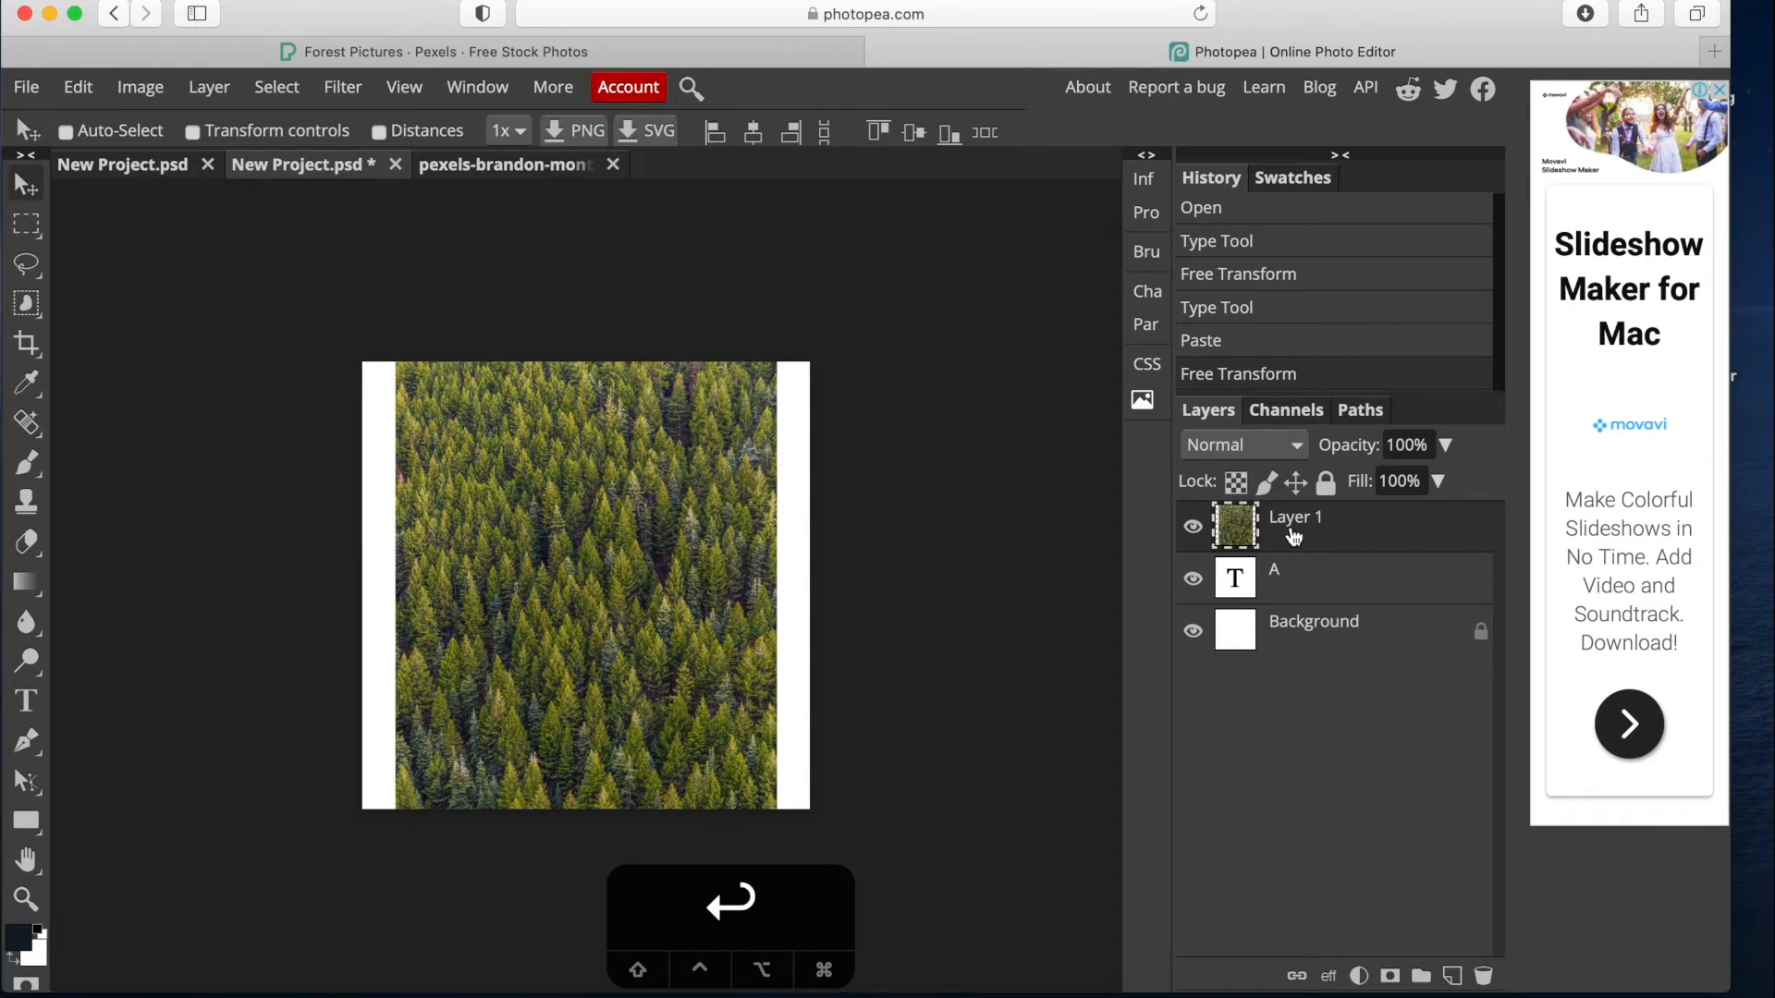
Duplicate the forest photo layer and hide the duplicate, leaving the original photo layer visible.
drag(1333, 534, 1457, 978)
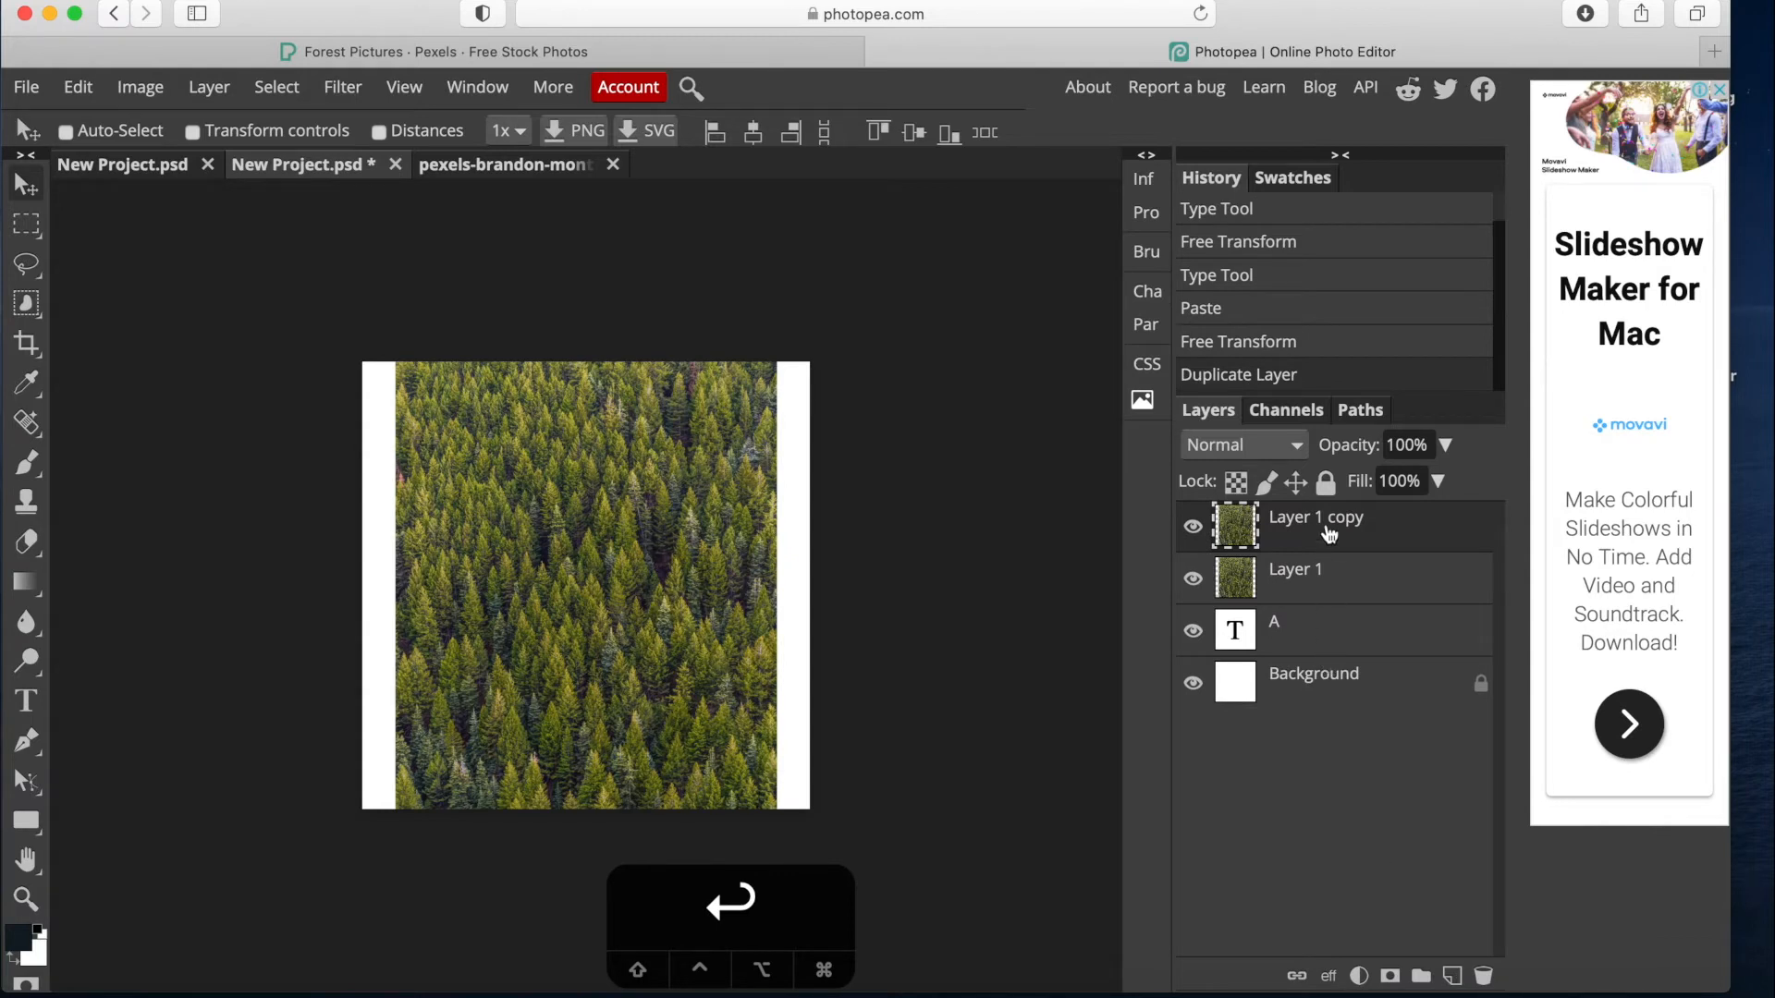
click(1331, 573)
click(1336, 534)
click(1193, 531)
click(1195, 581)
click(1195, 581)
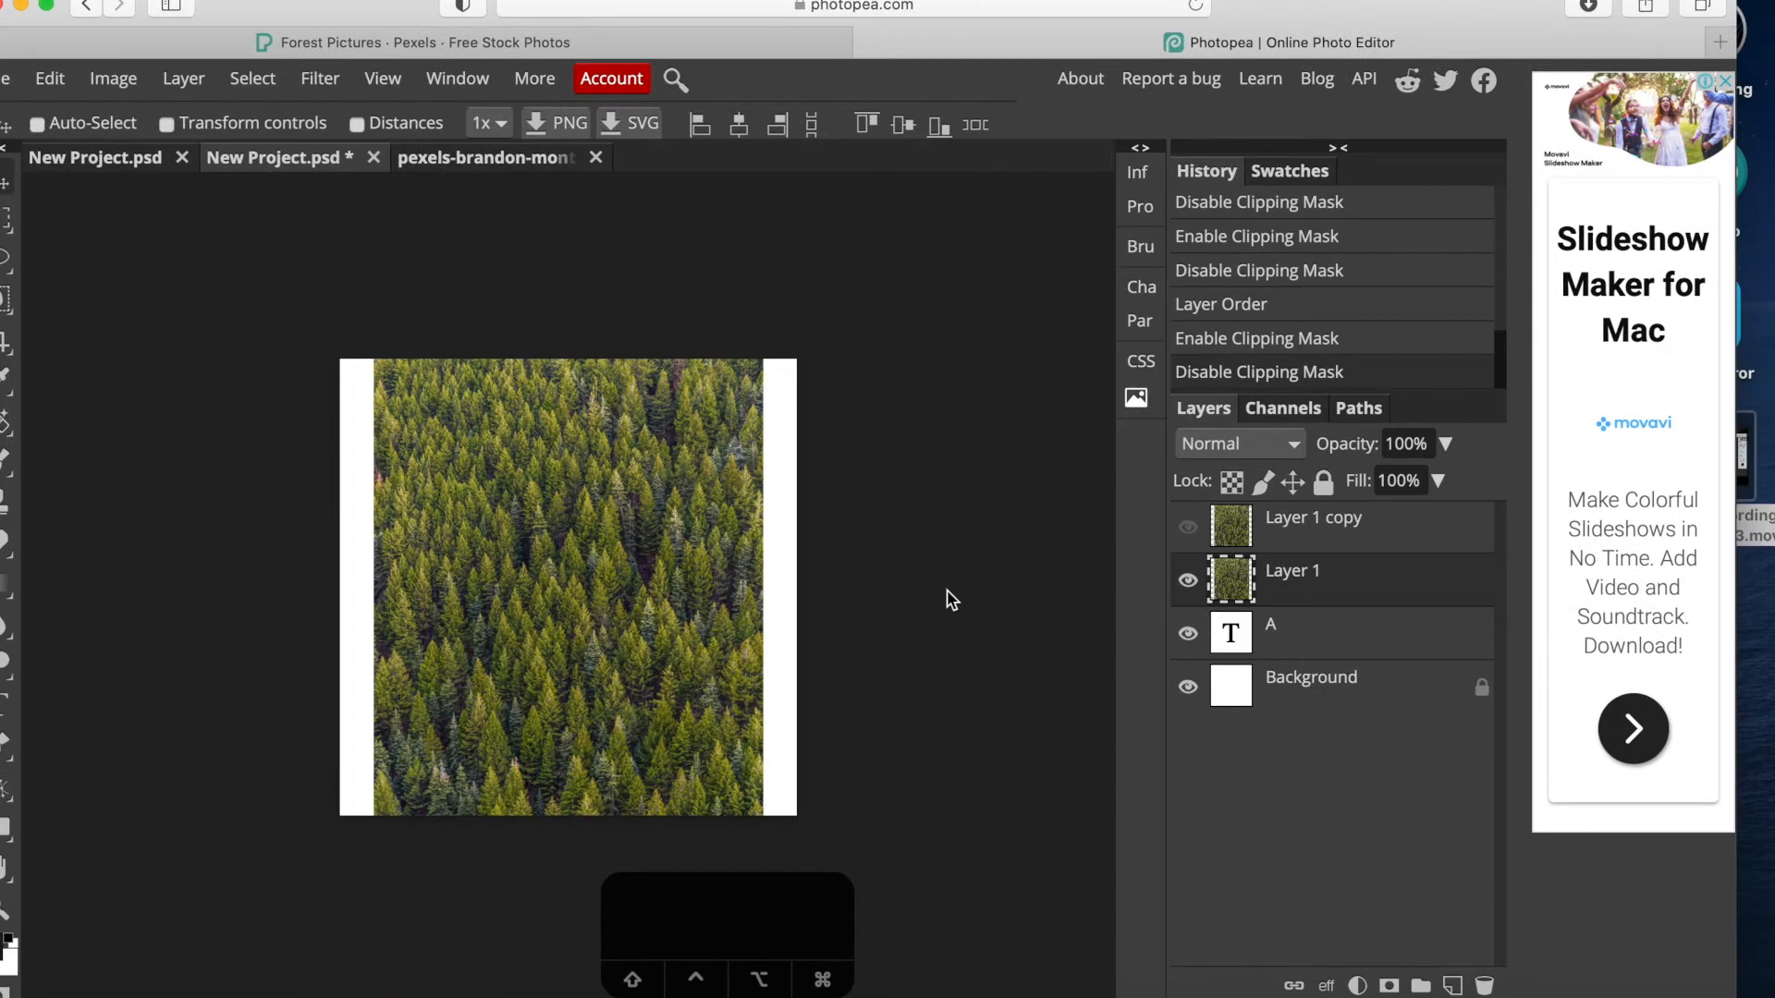
Clip the original forest photo layer to the letter A text layer with a clipping mask.
key(super+equal)
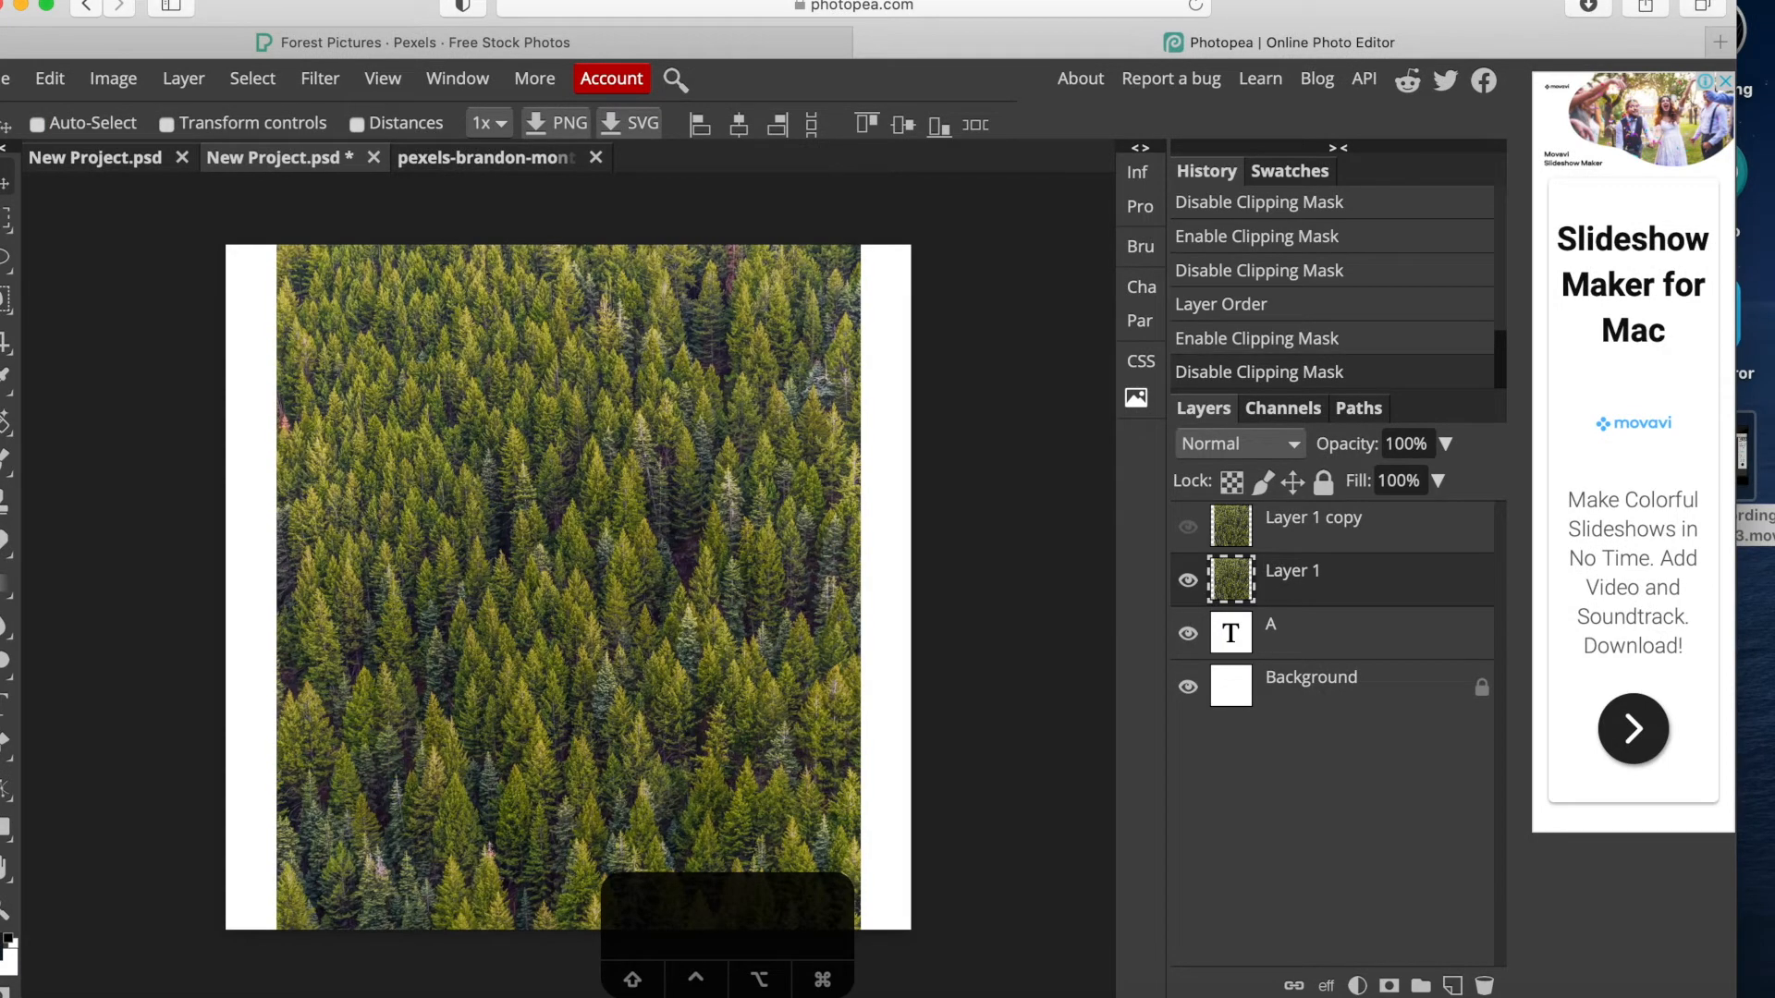
click(1330, 636)
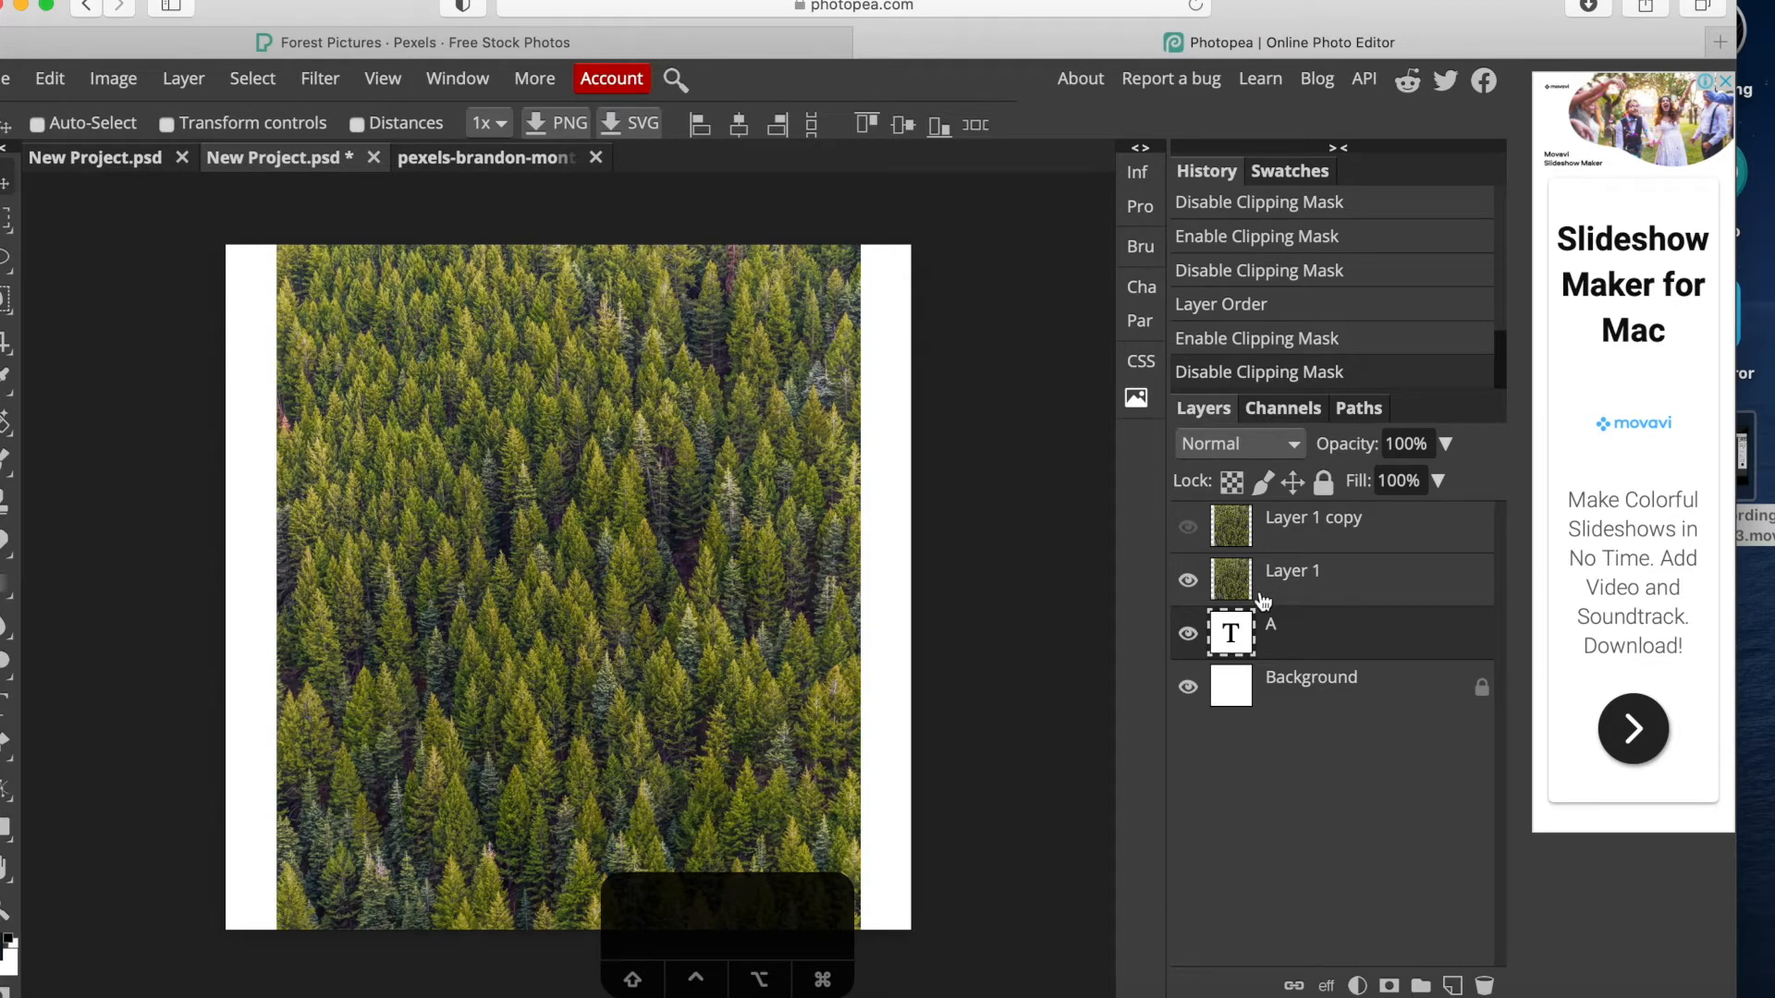
alt+click(1365, 607)
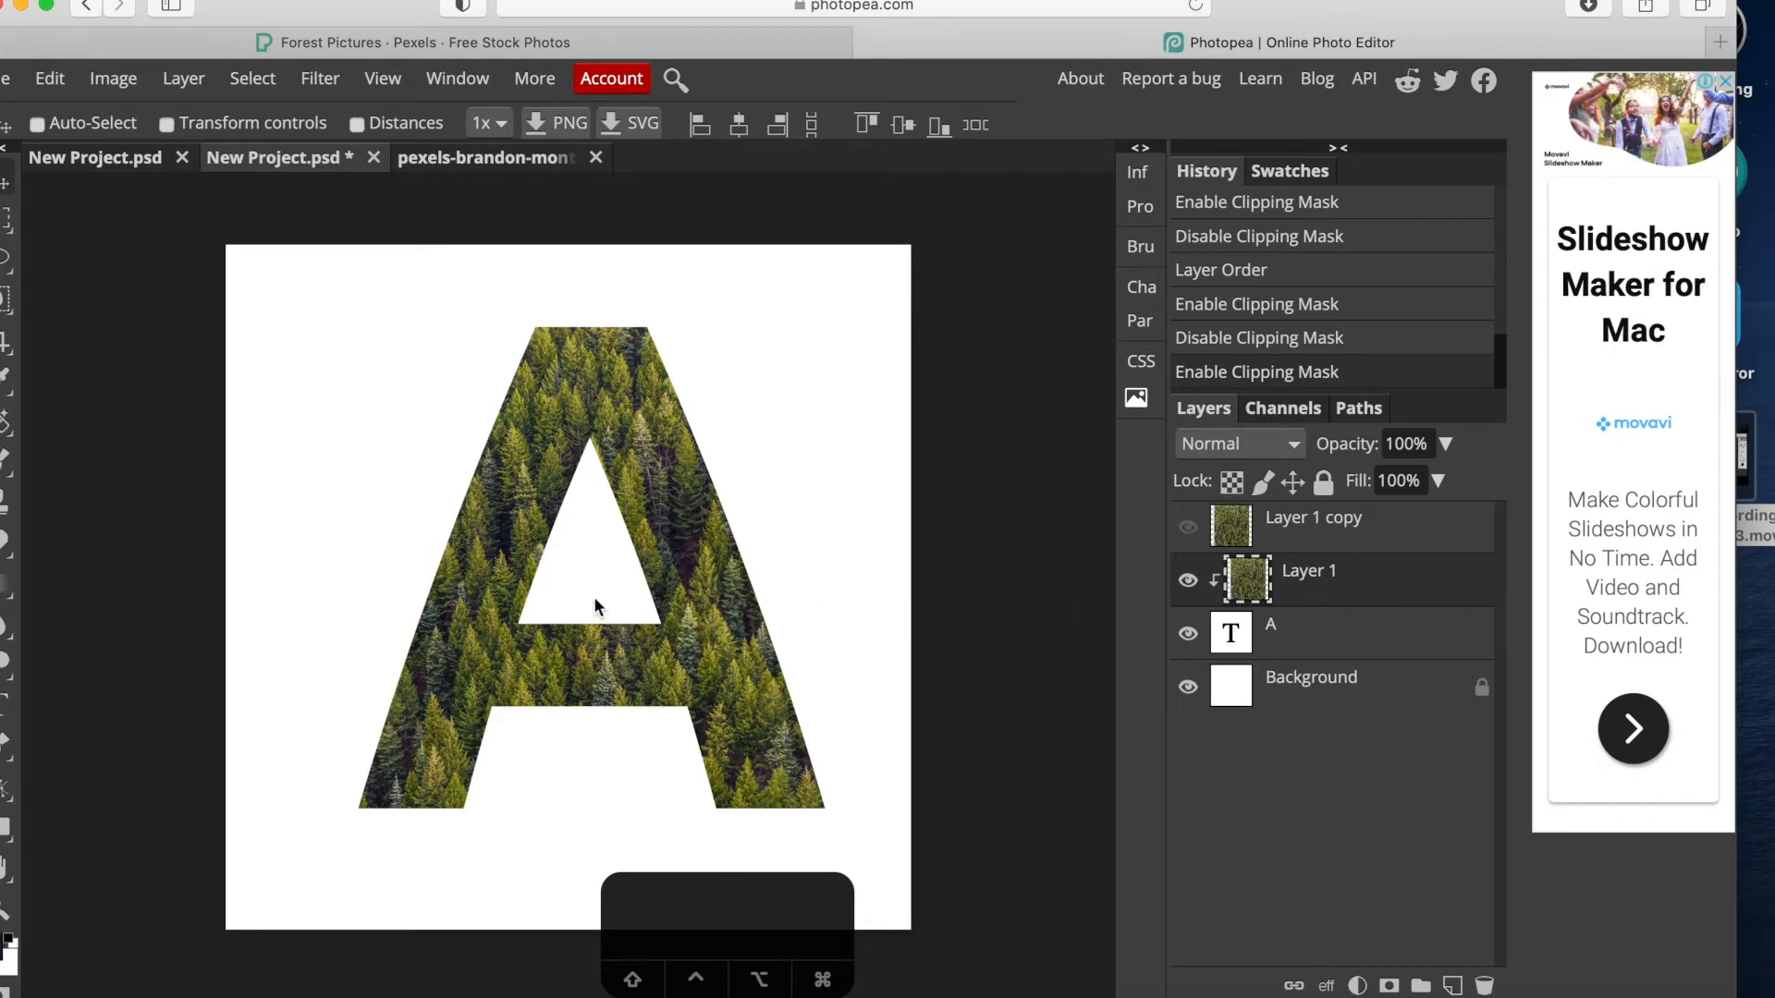
Examine up close how the edges of the forest-filled letter A cut through the trees.
key(super+equal)
key(space)
drag(603, 601, 826, 444)
key(super)
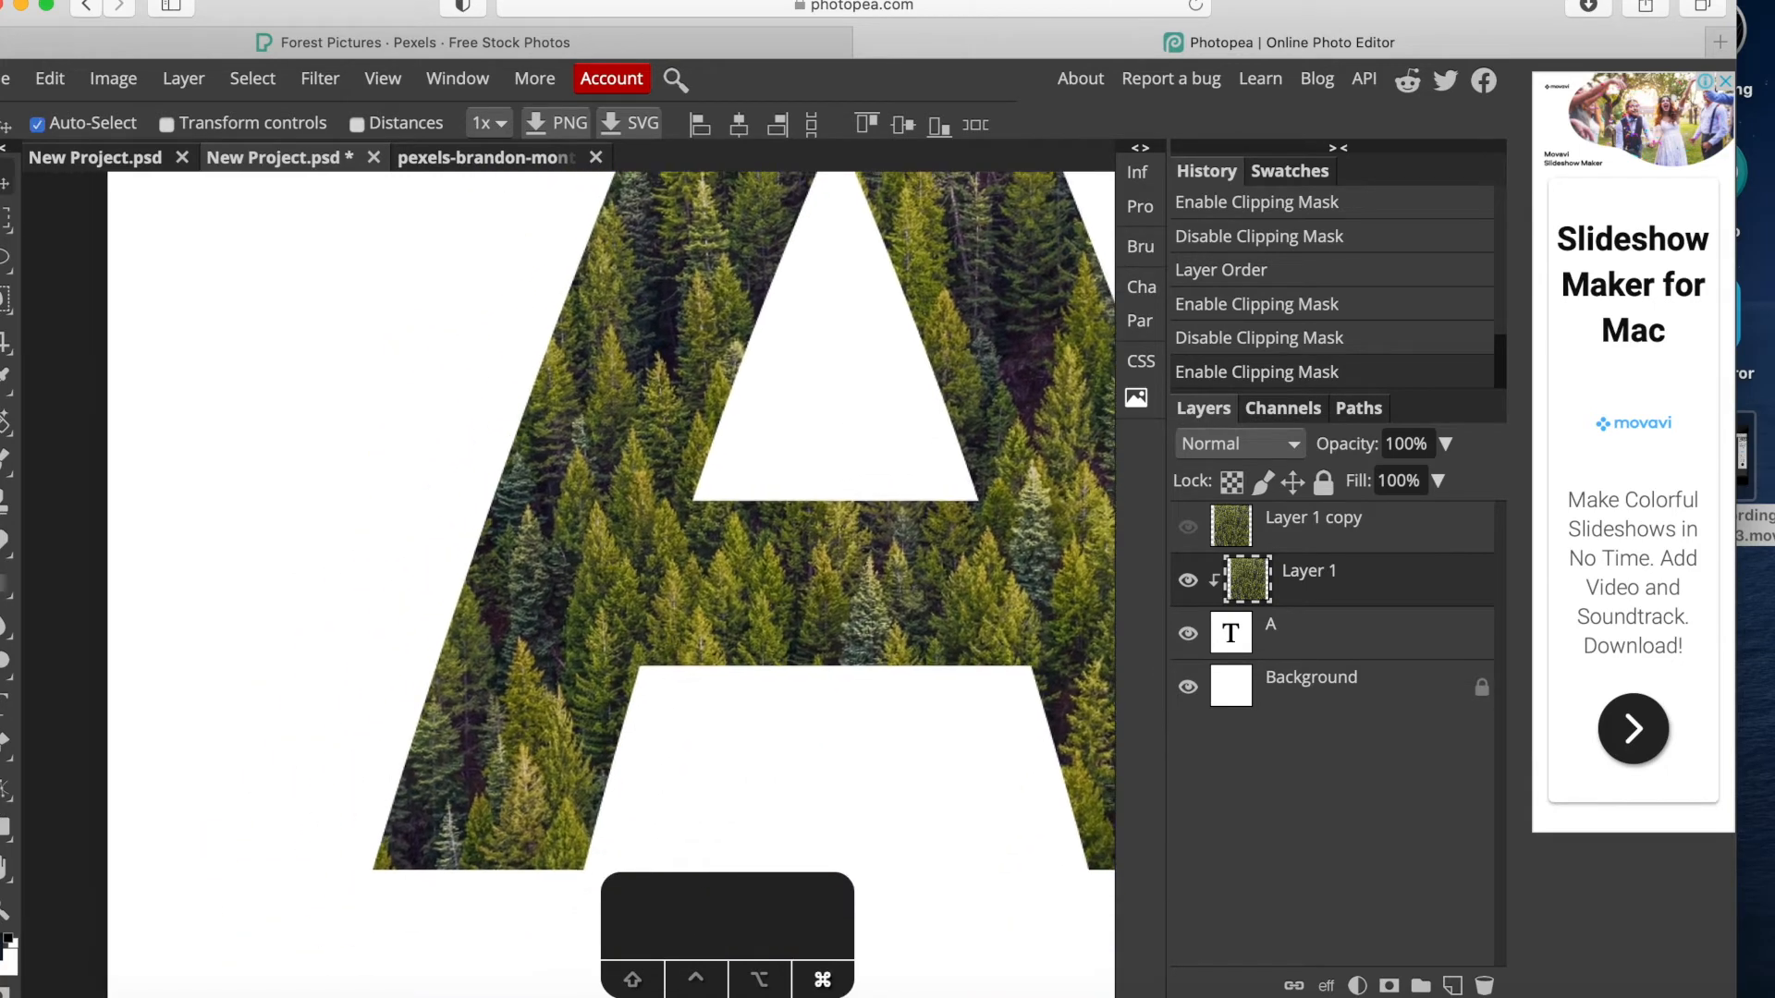
key(super+minus)
key(super+minus)
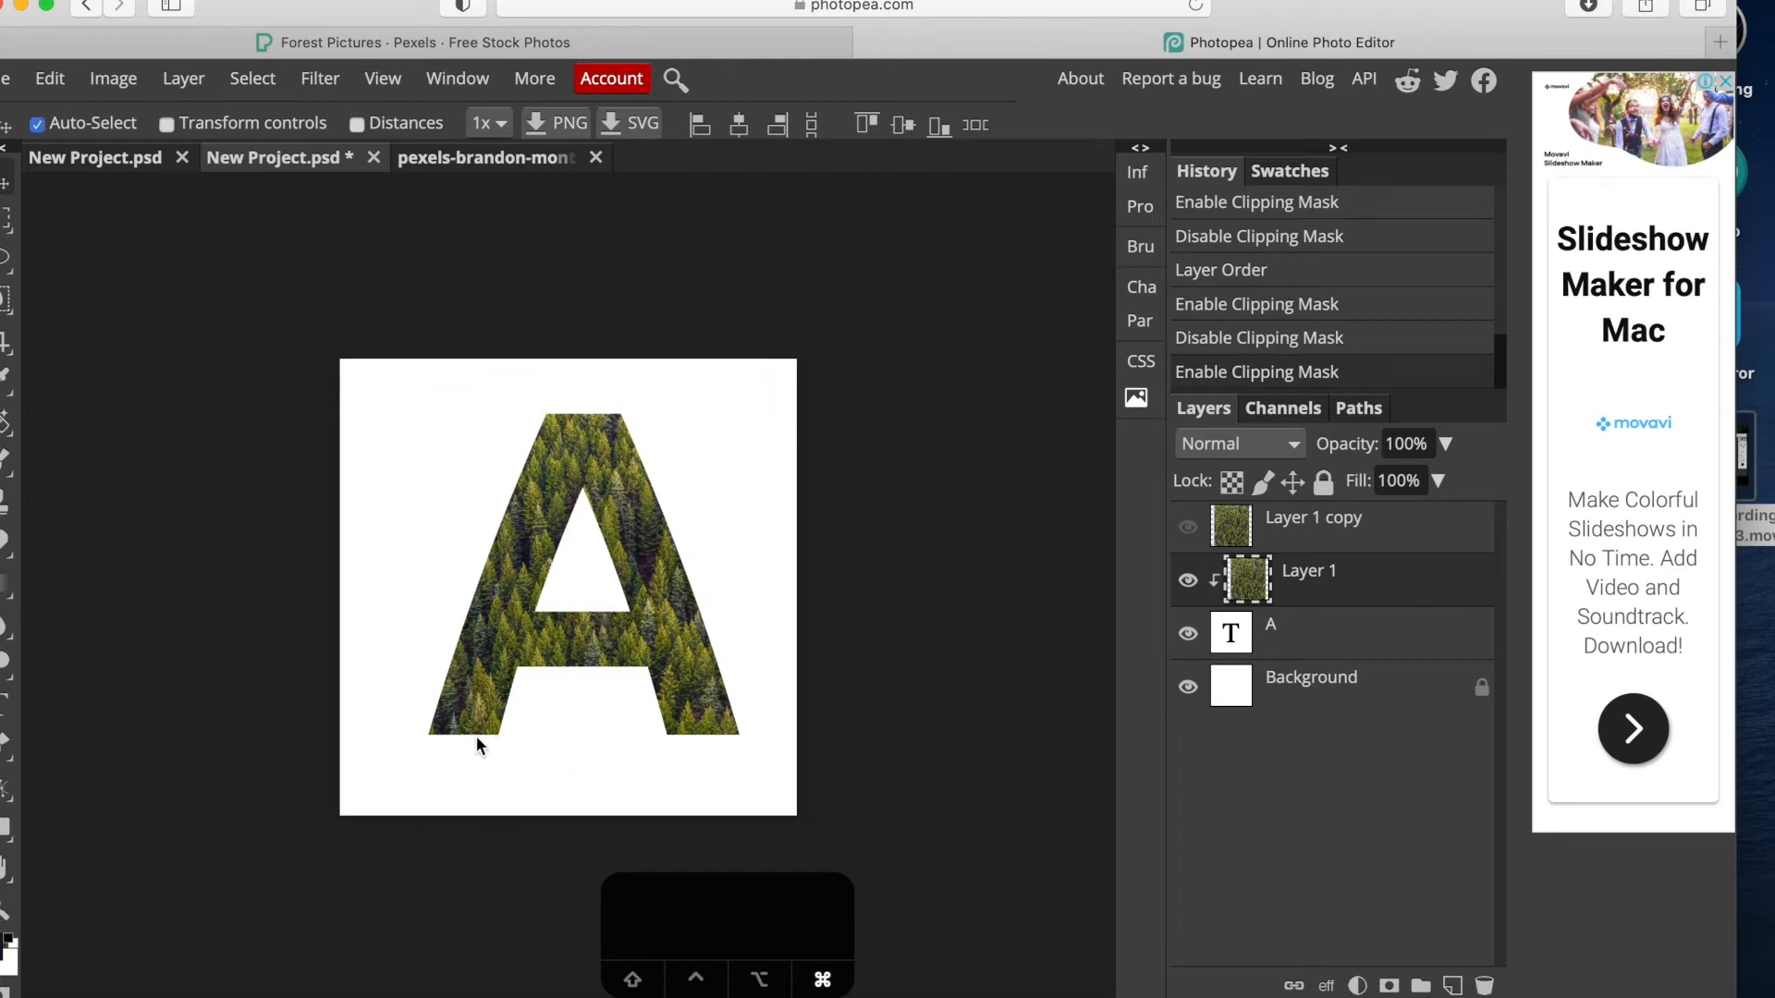
key(super+equal)
key(super+equal)
key(space)
drag(481, 737, 584, 566)
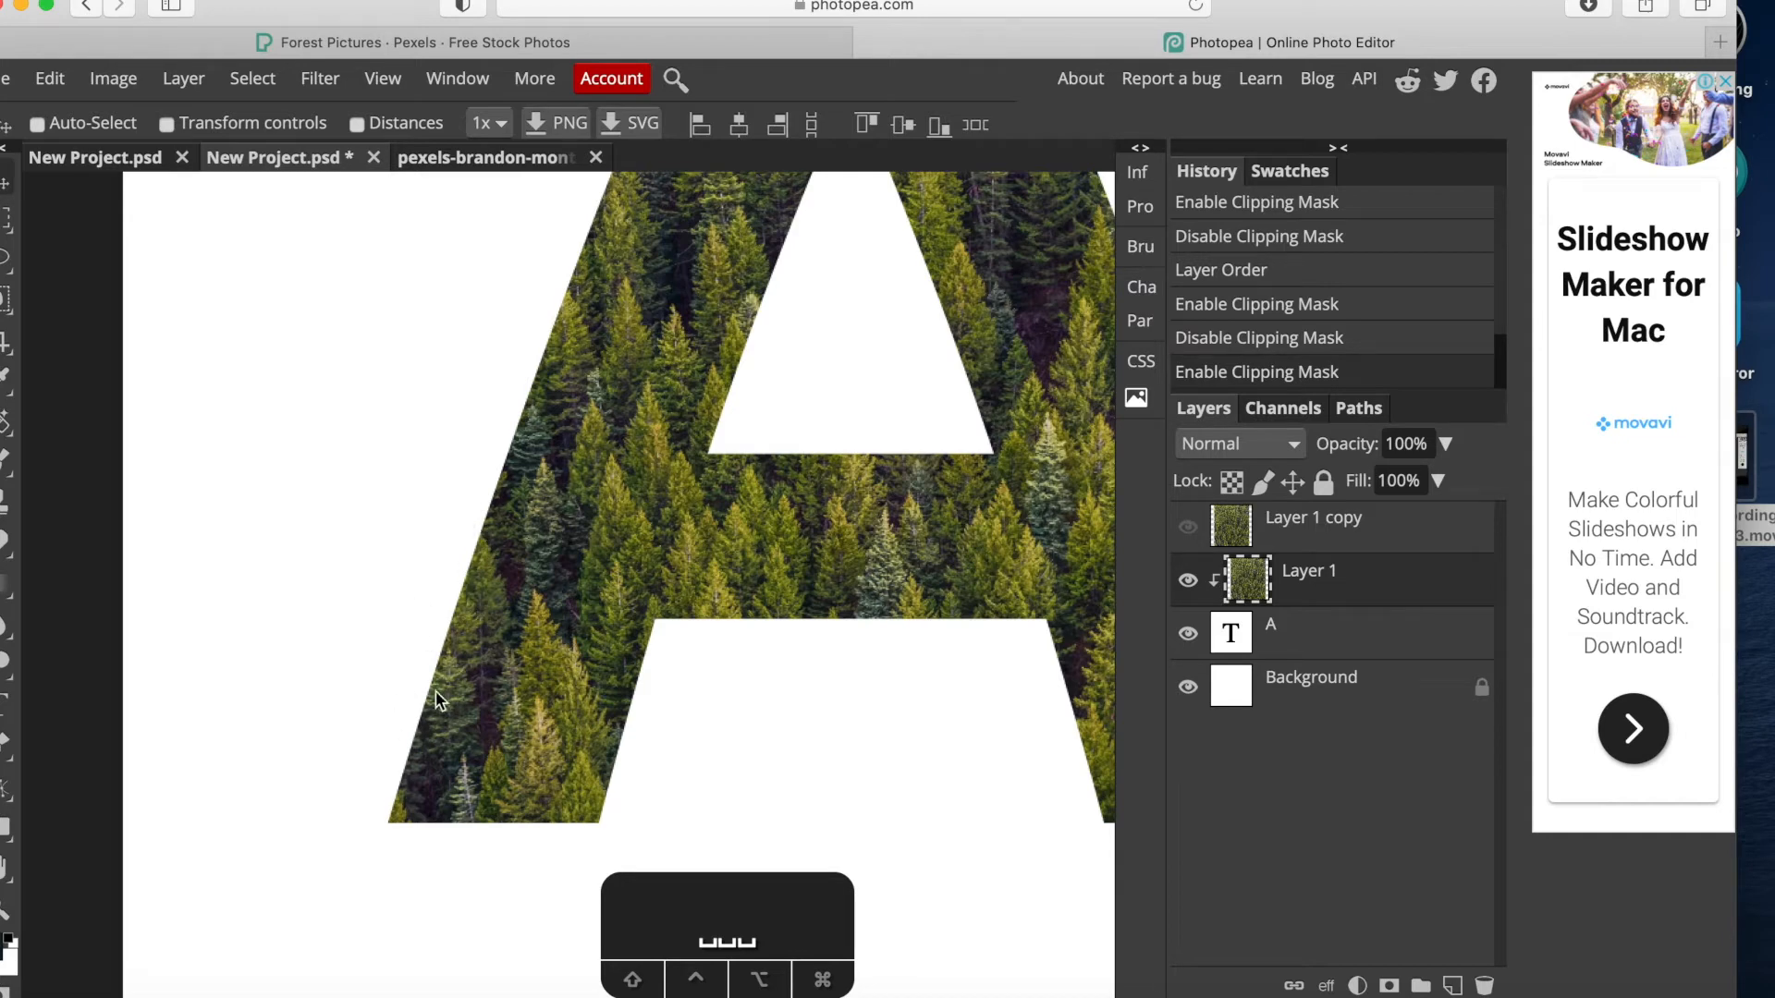
drag(502, 451, 489, 615)
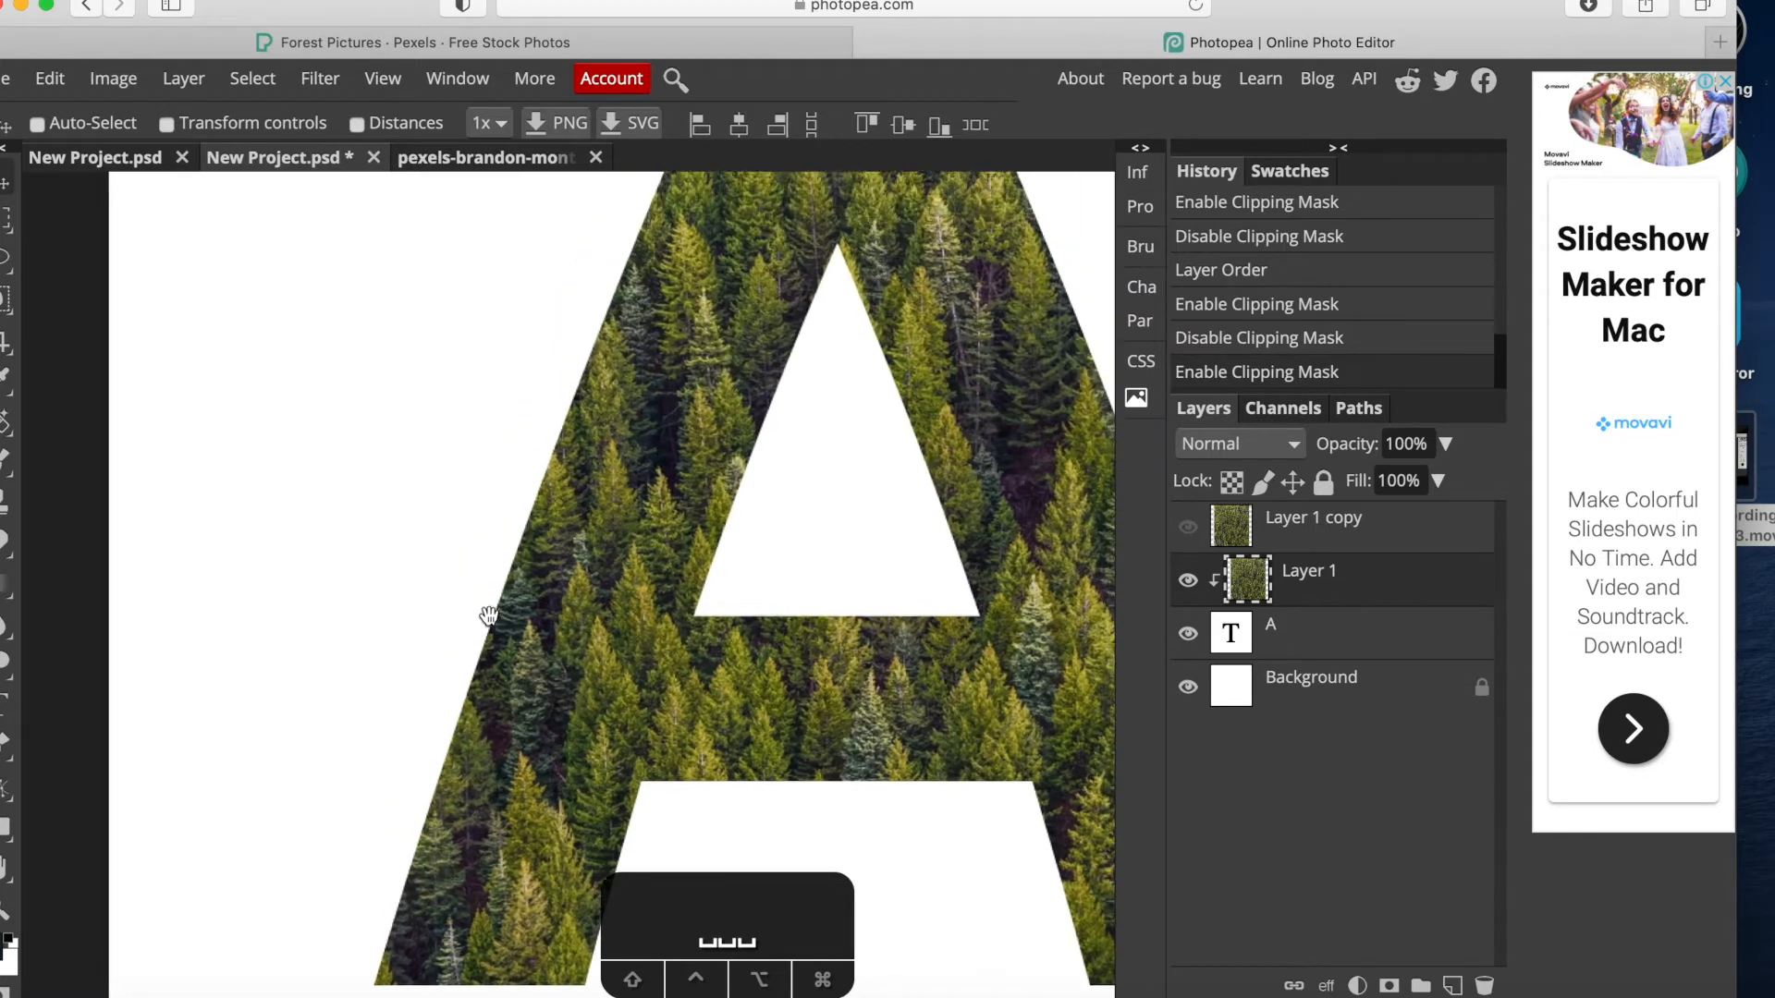
scroll(515, 495, up, 5)
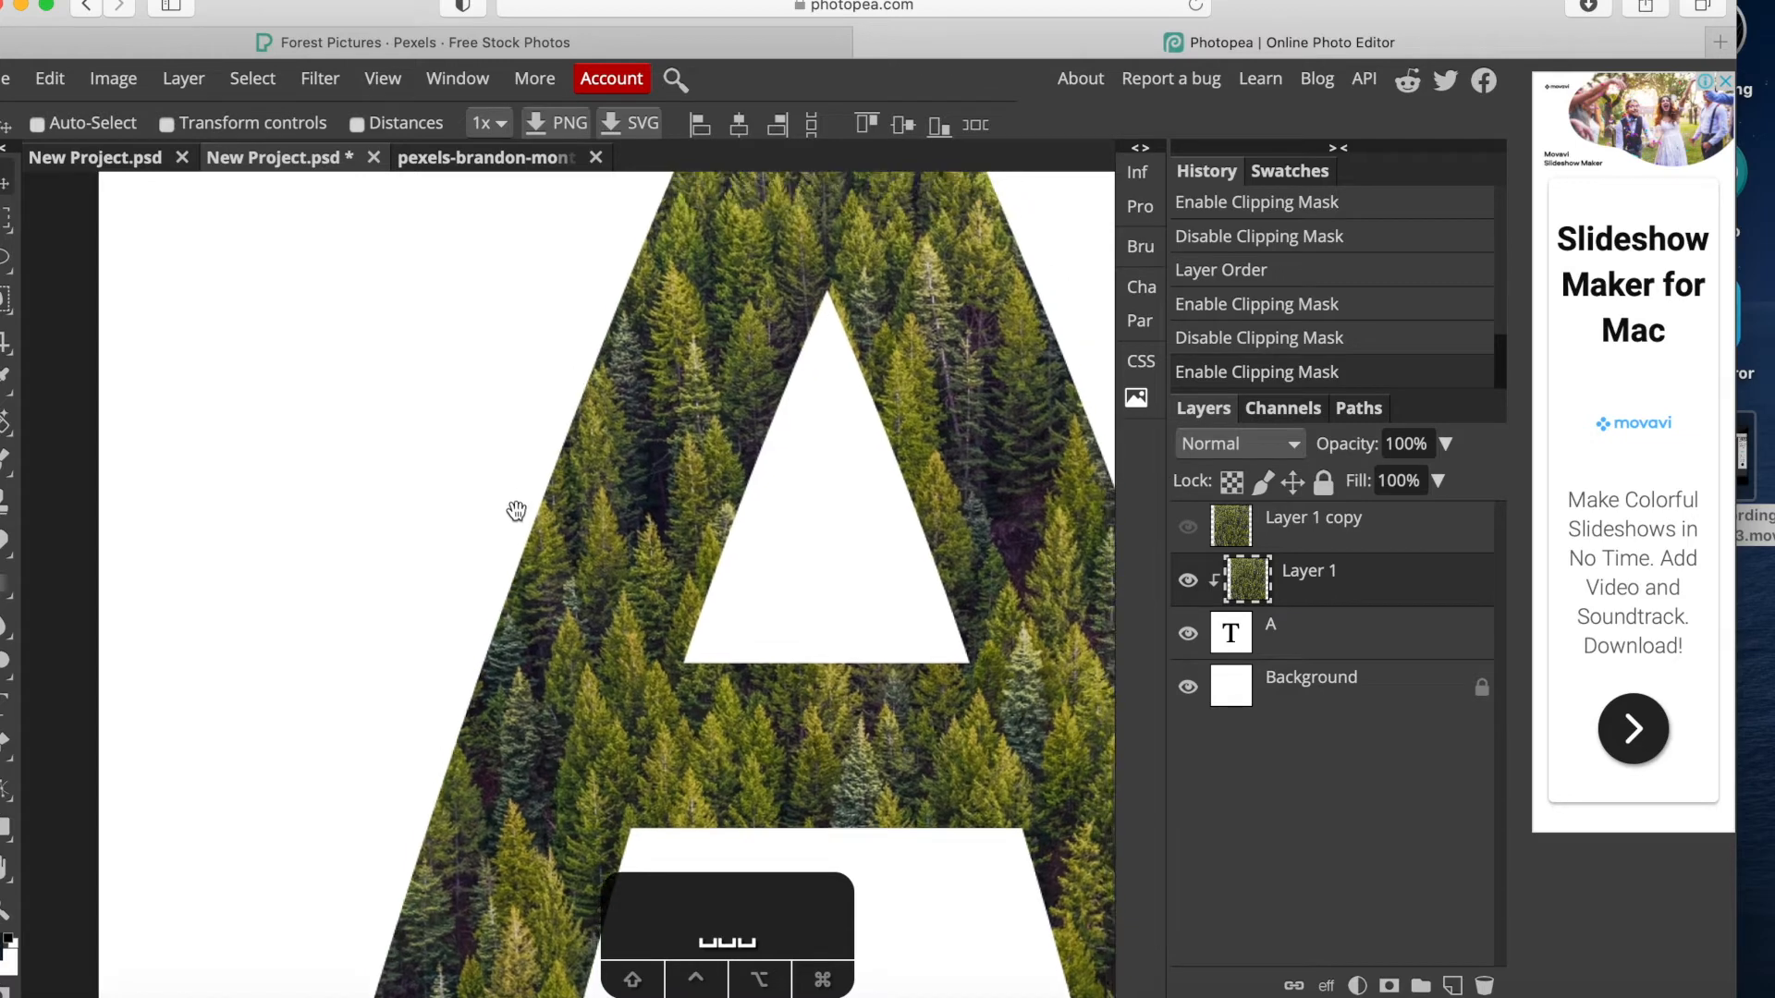
drag(582, 402, 532, 603)
drag(775, 544, 777, 291)
Show the duplicate forest layer and reduce its opacity to 45% so the letter A shows through.
click(1189, 529)
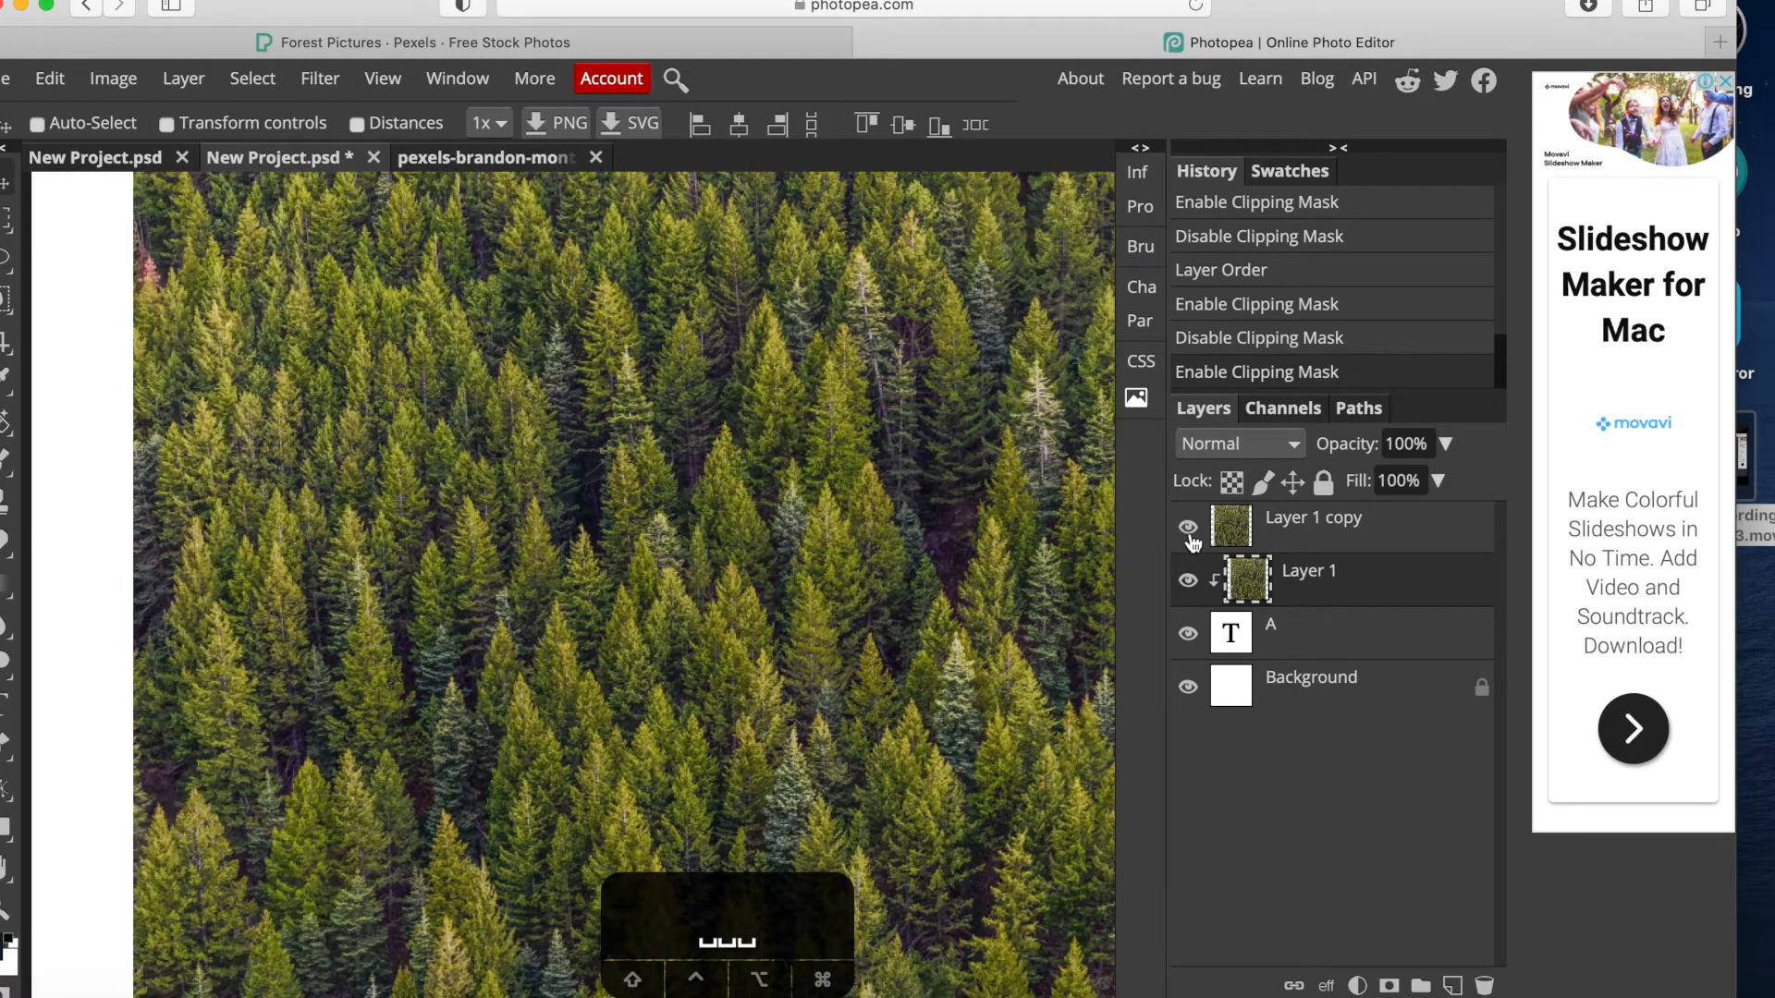
scroll(725, 495, down, 2)
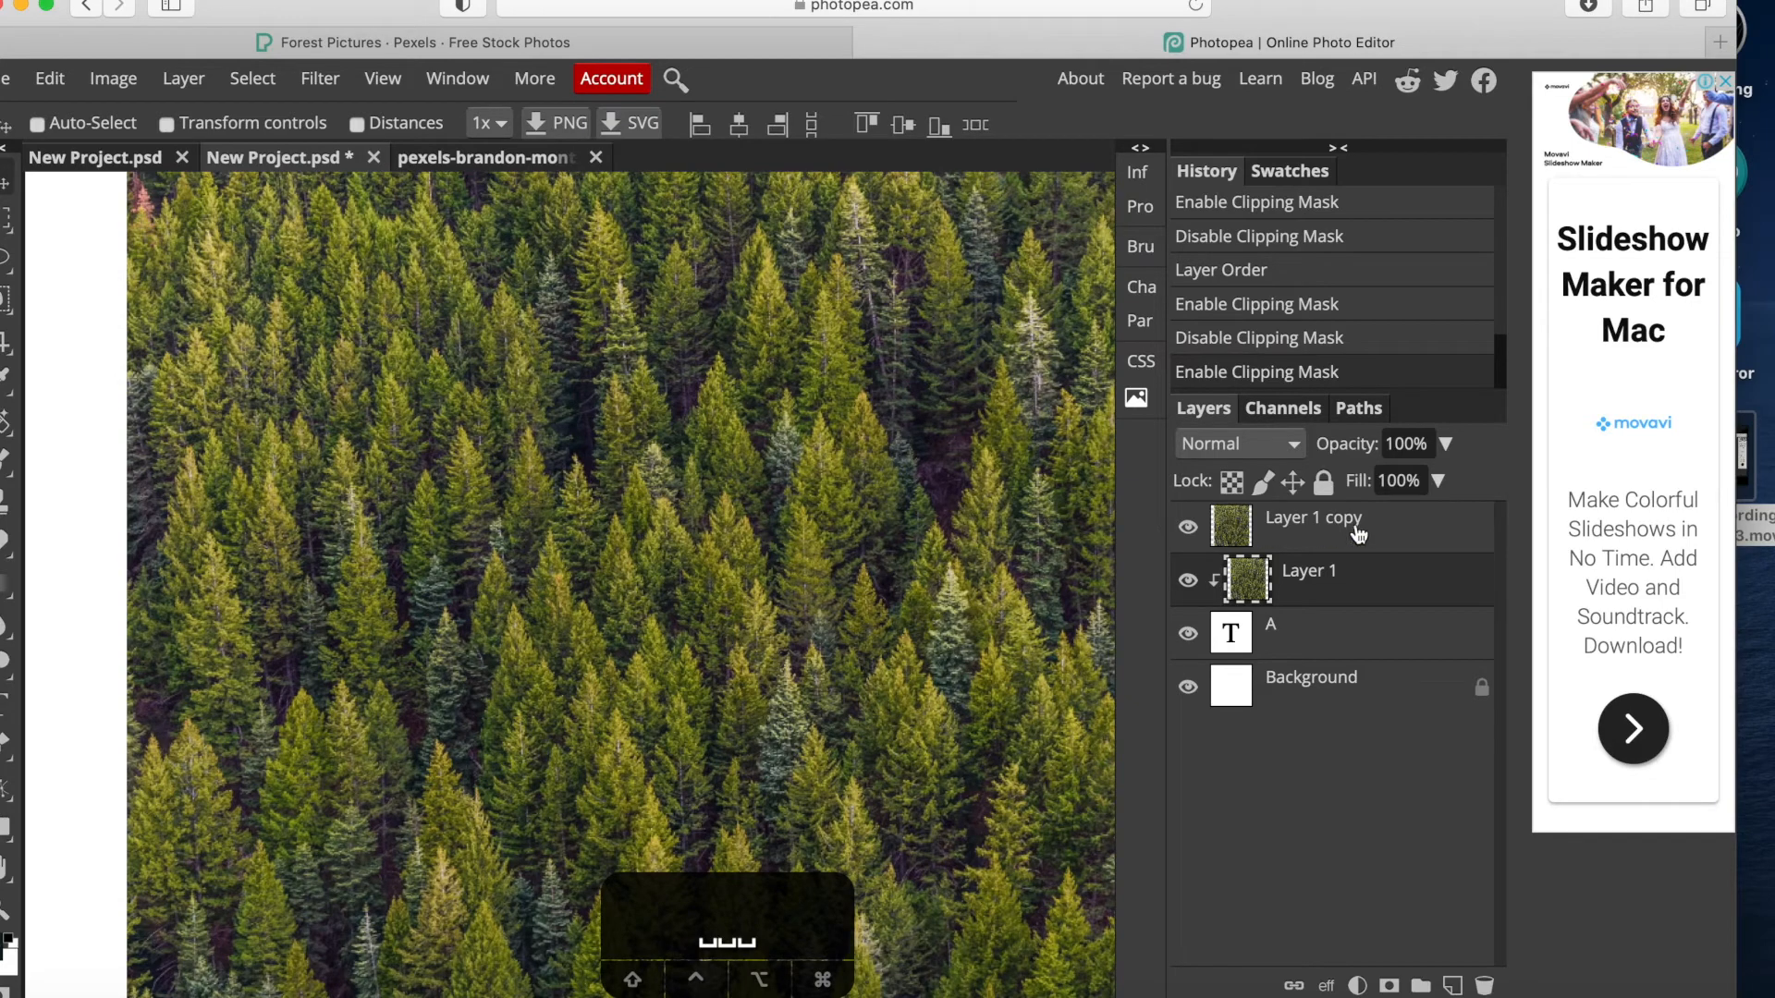
click(1356, 536)
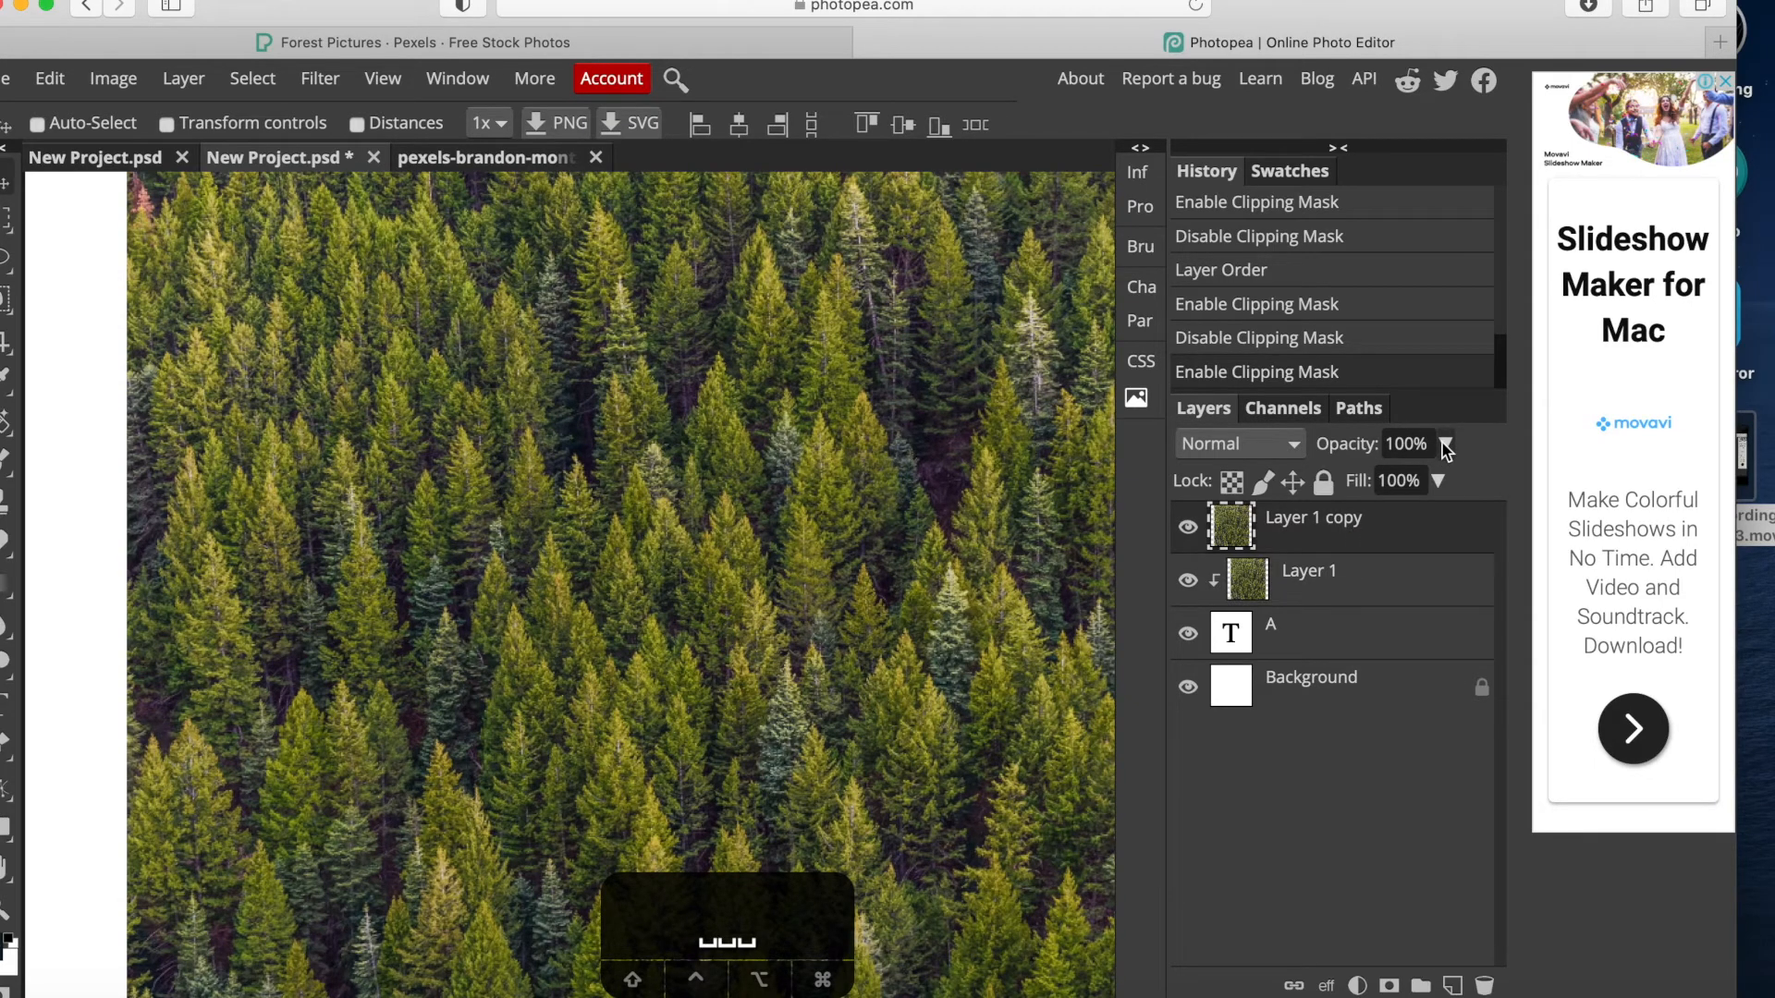
click(1442, 479)
drag(1445, 478, 1384, 488)
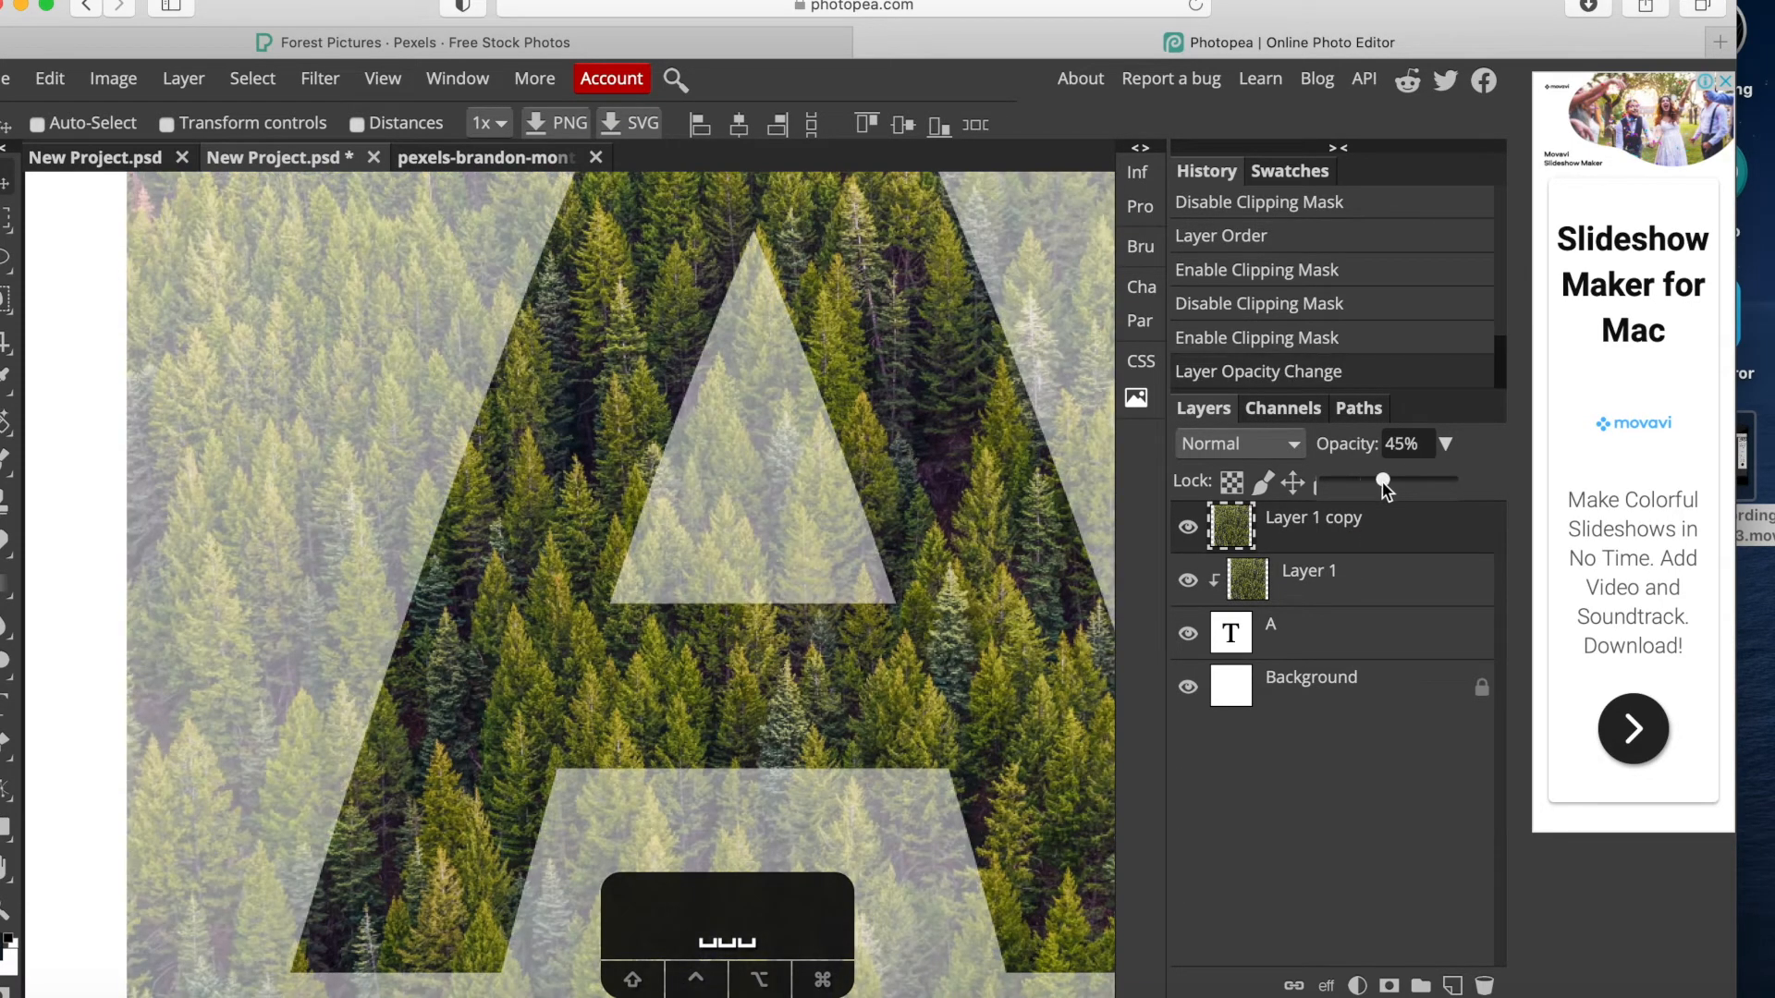
drag(622, 450, 674, 451)
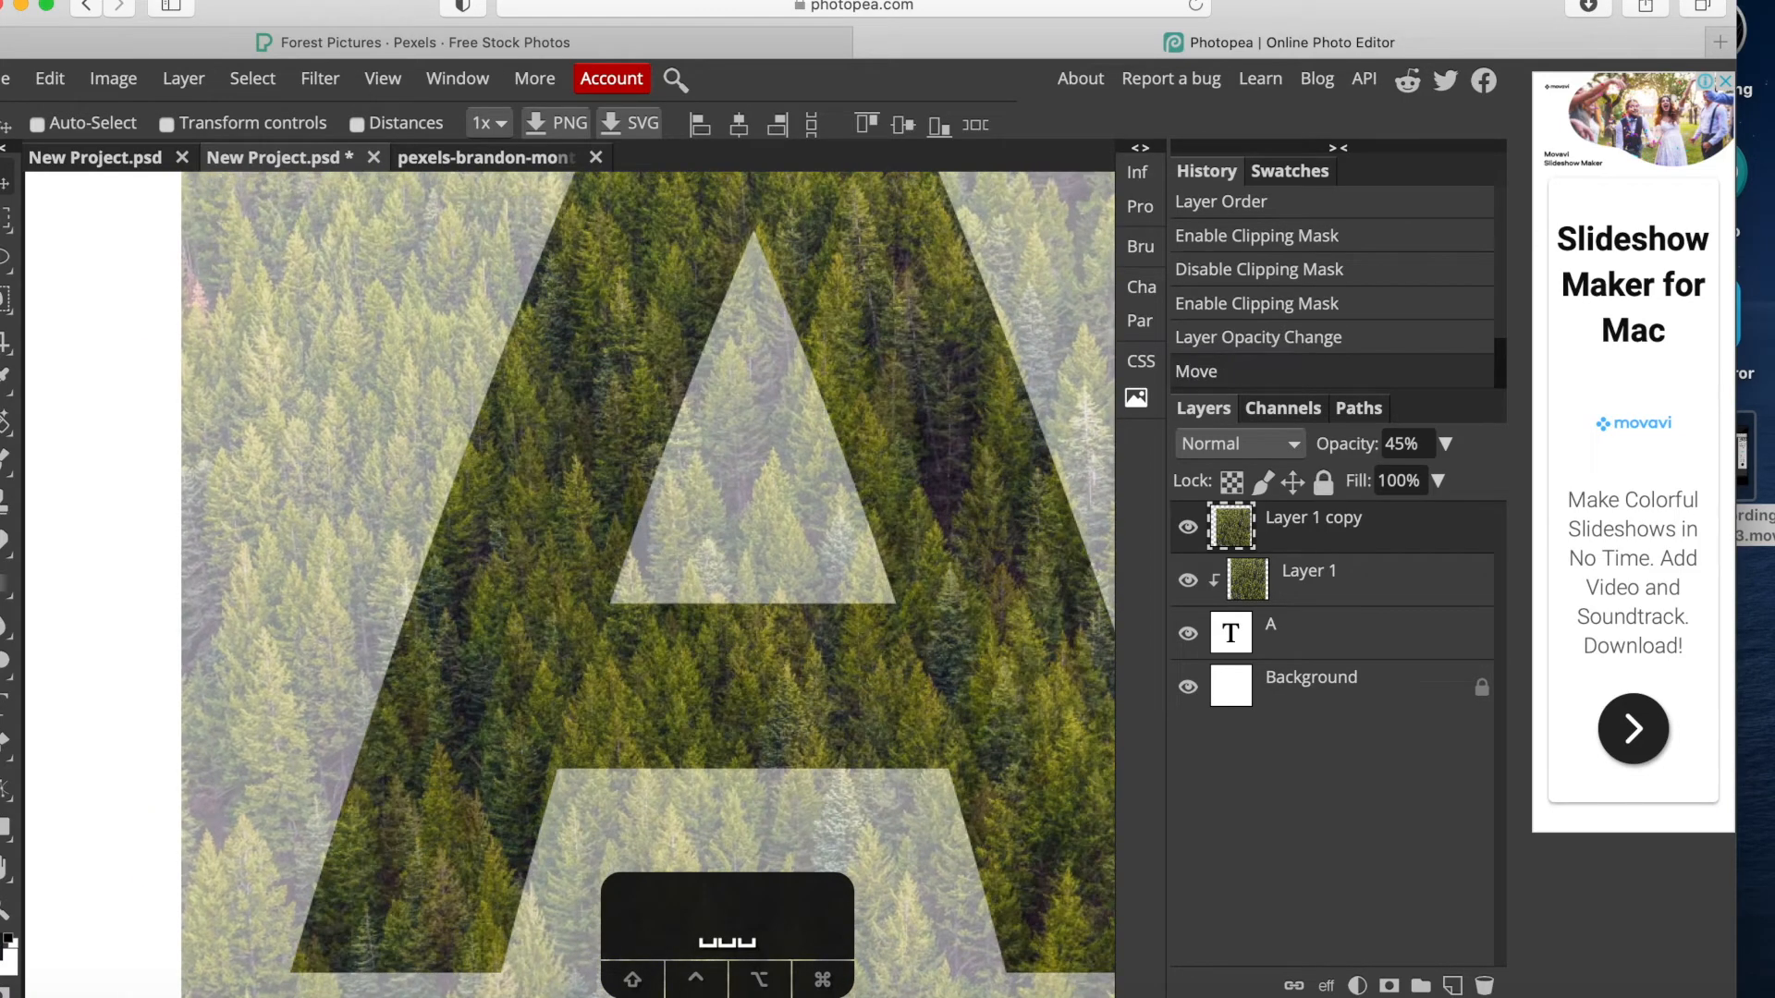
key(super+z)
Inspect the trees that cross the outer and inner edges of the letter A through the semi-transparent forest layer.
key(space)
drag(87, 448, 122, 322)
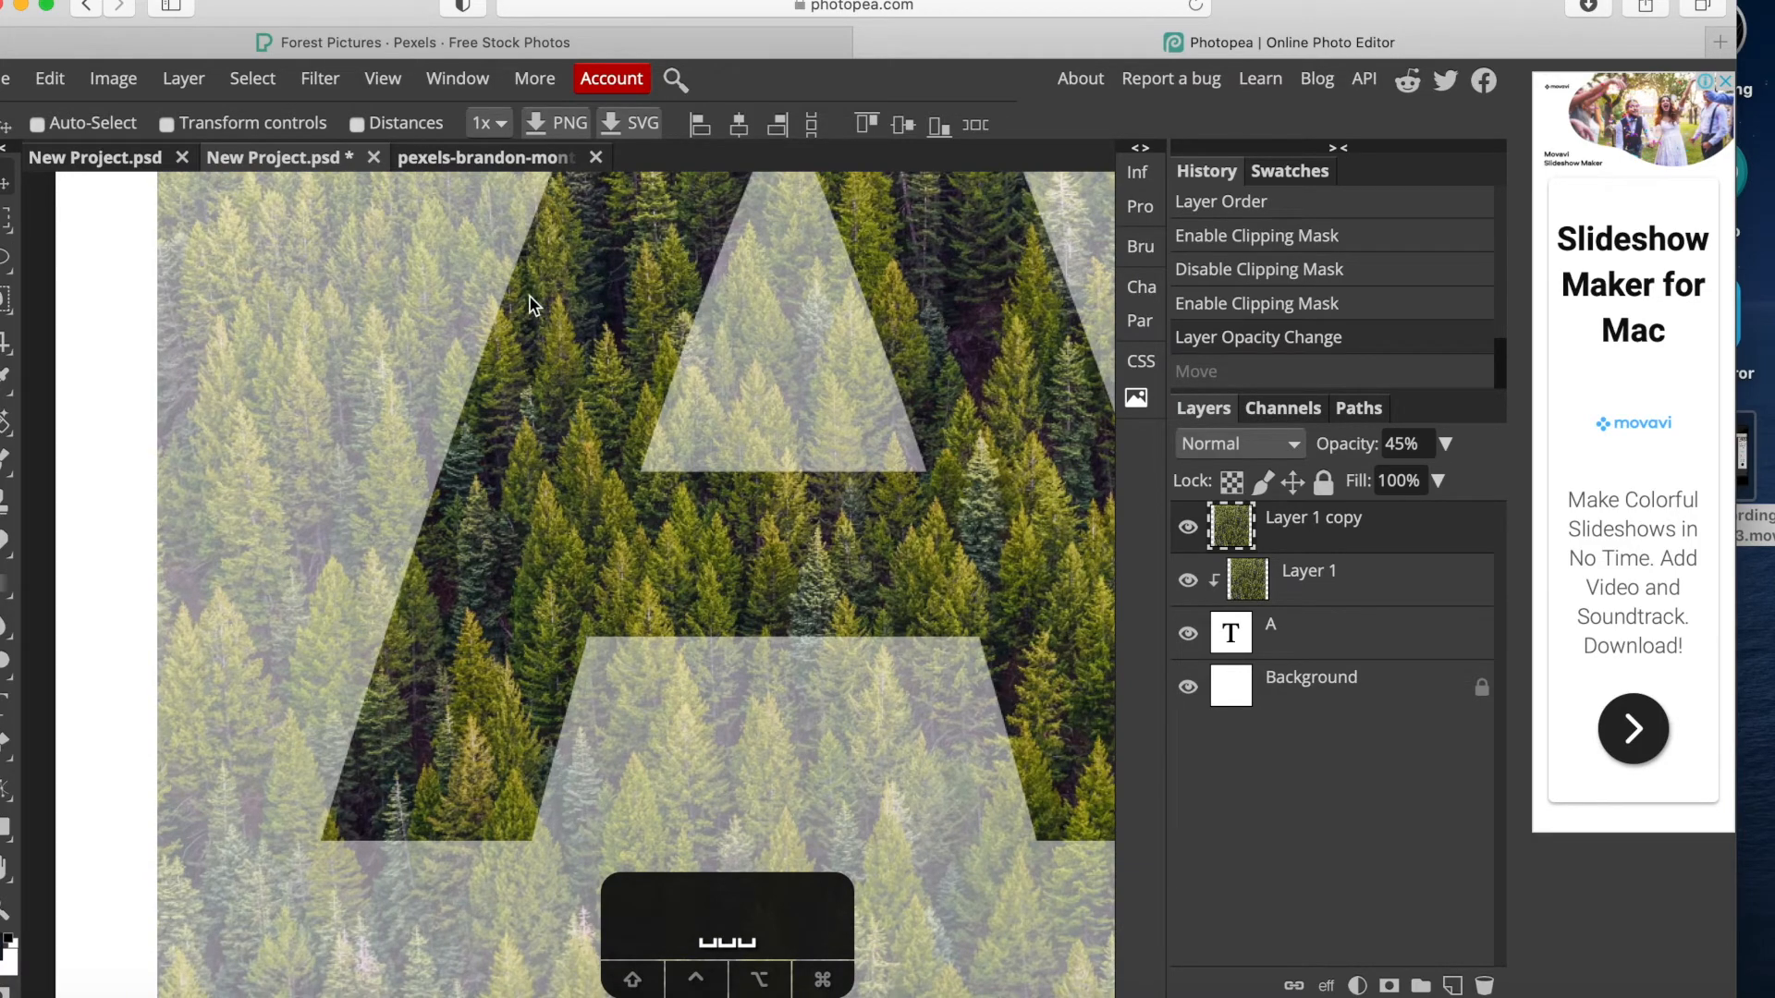
scroll(527, 315, up, 5)
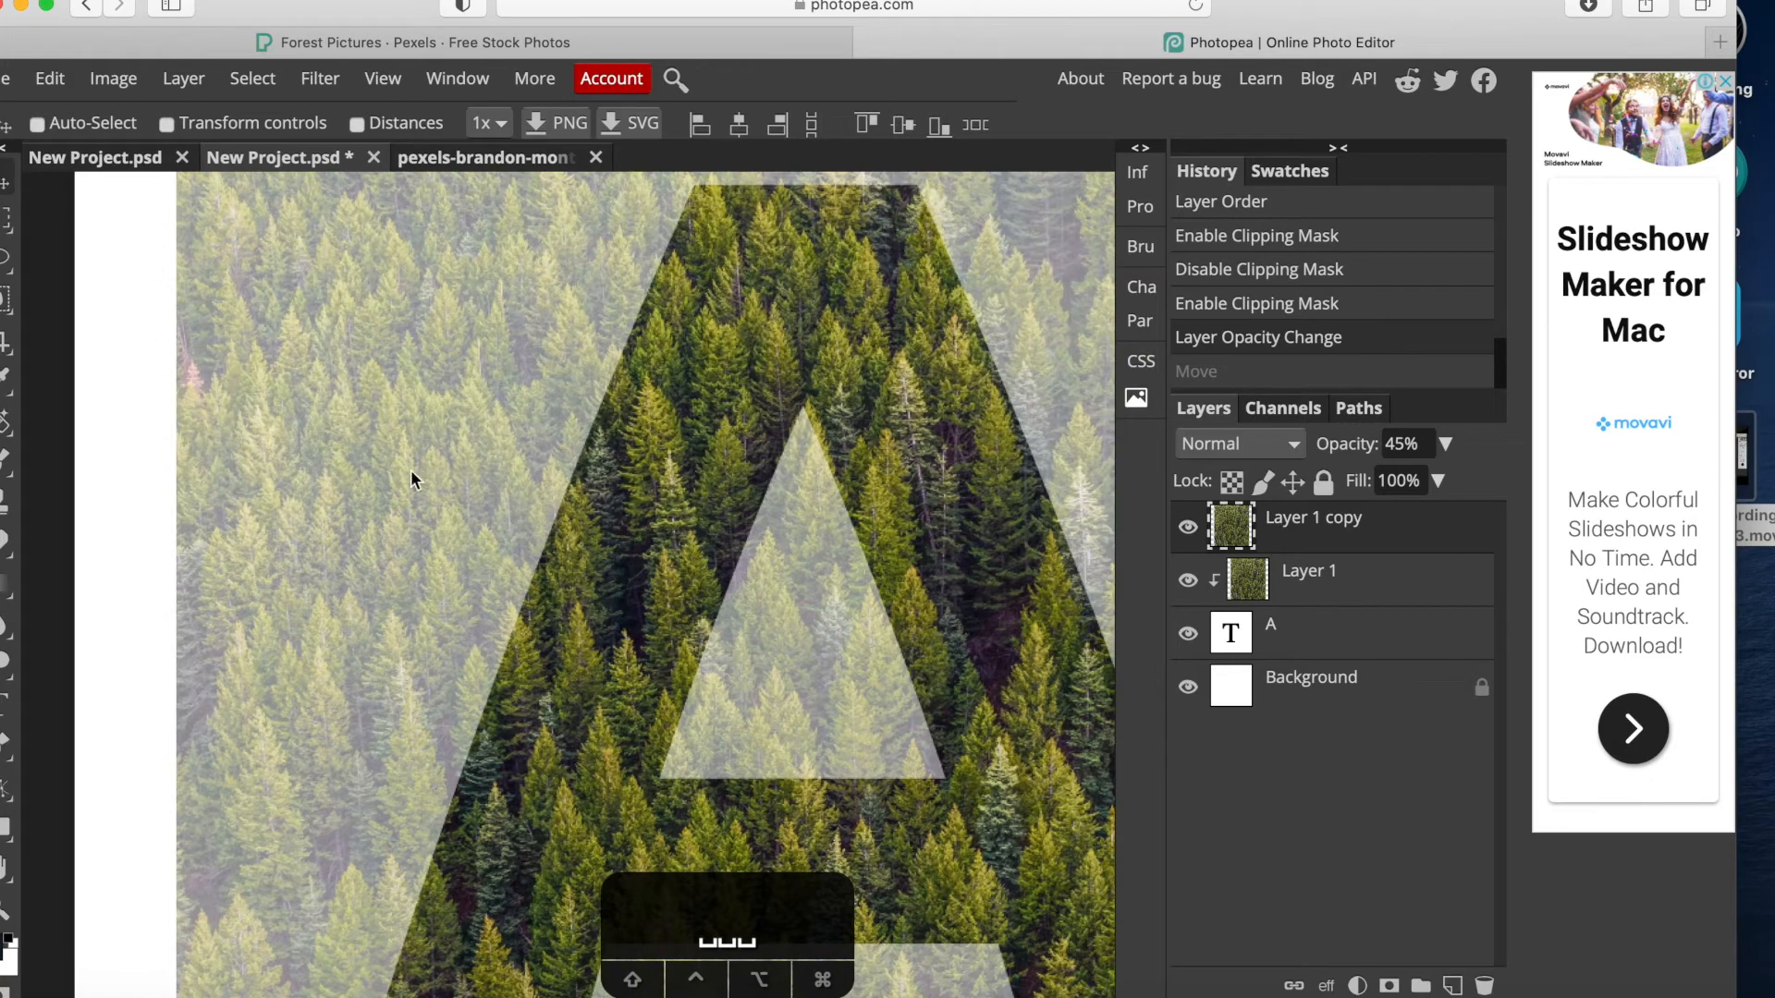
scroll(434, 398, up, 3)
scroll(435, 398, right, 2)
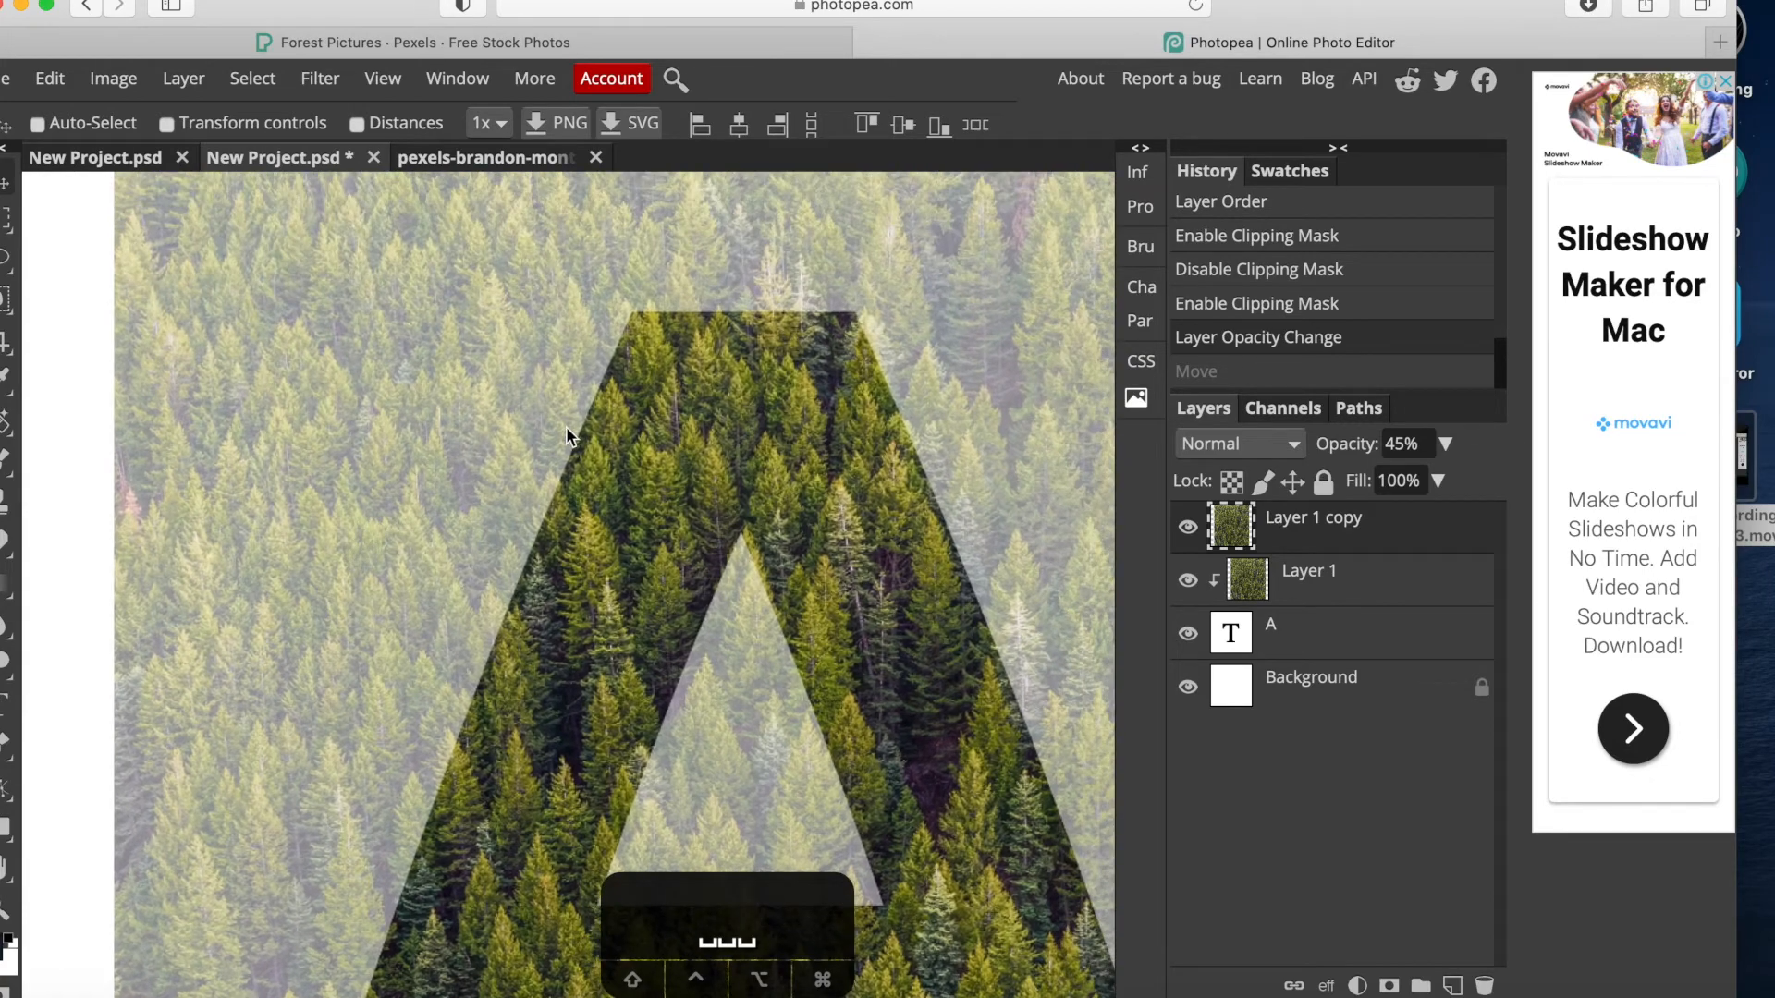
scroll(675, 518, down, 4)
scroll(675, 518, right, 2)
scroll(708, 693, down, 2)
scroll(708, 693, left, 1)
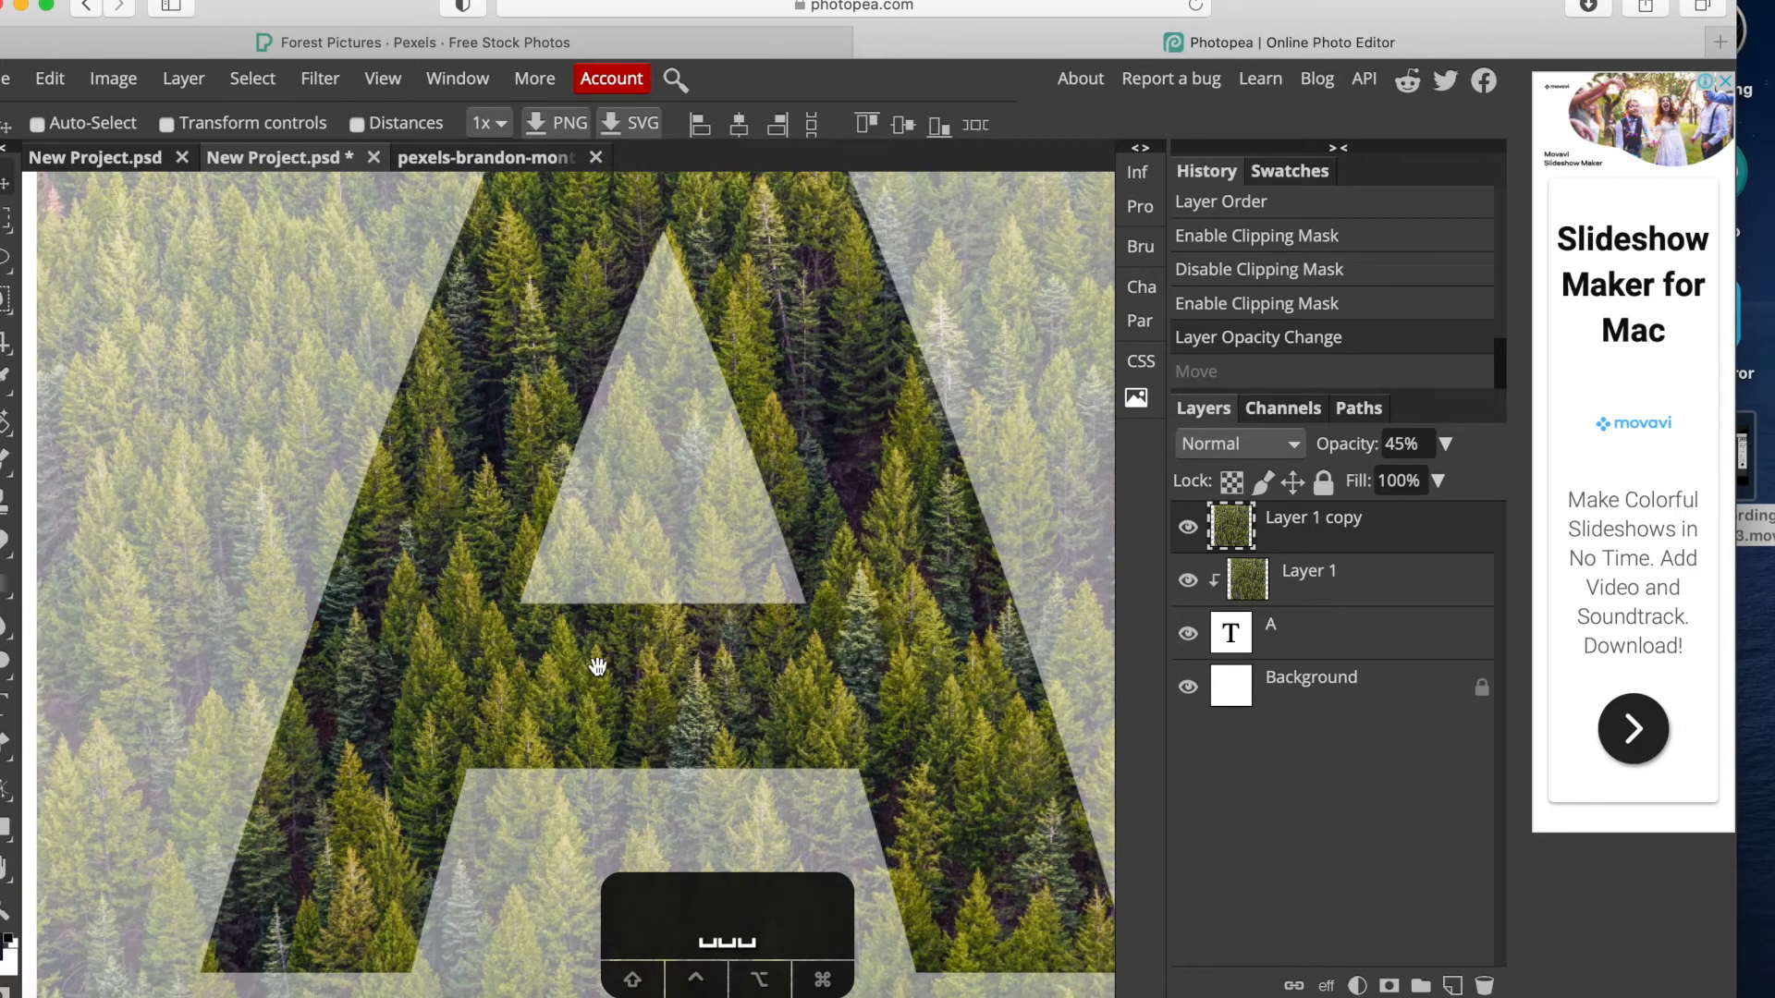
scroll(596, 647, down, 1)
scroll(596, 647, left, 1)
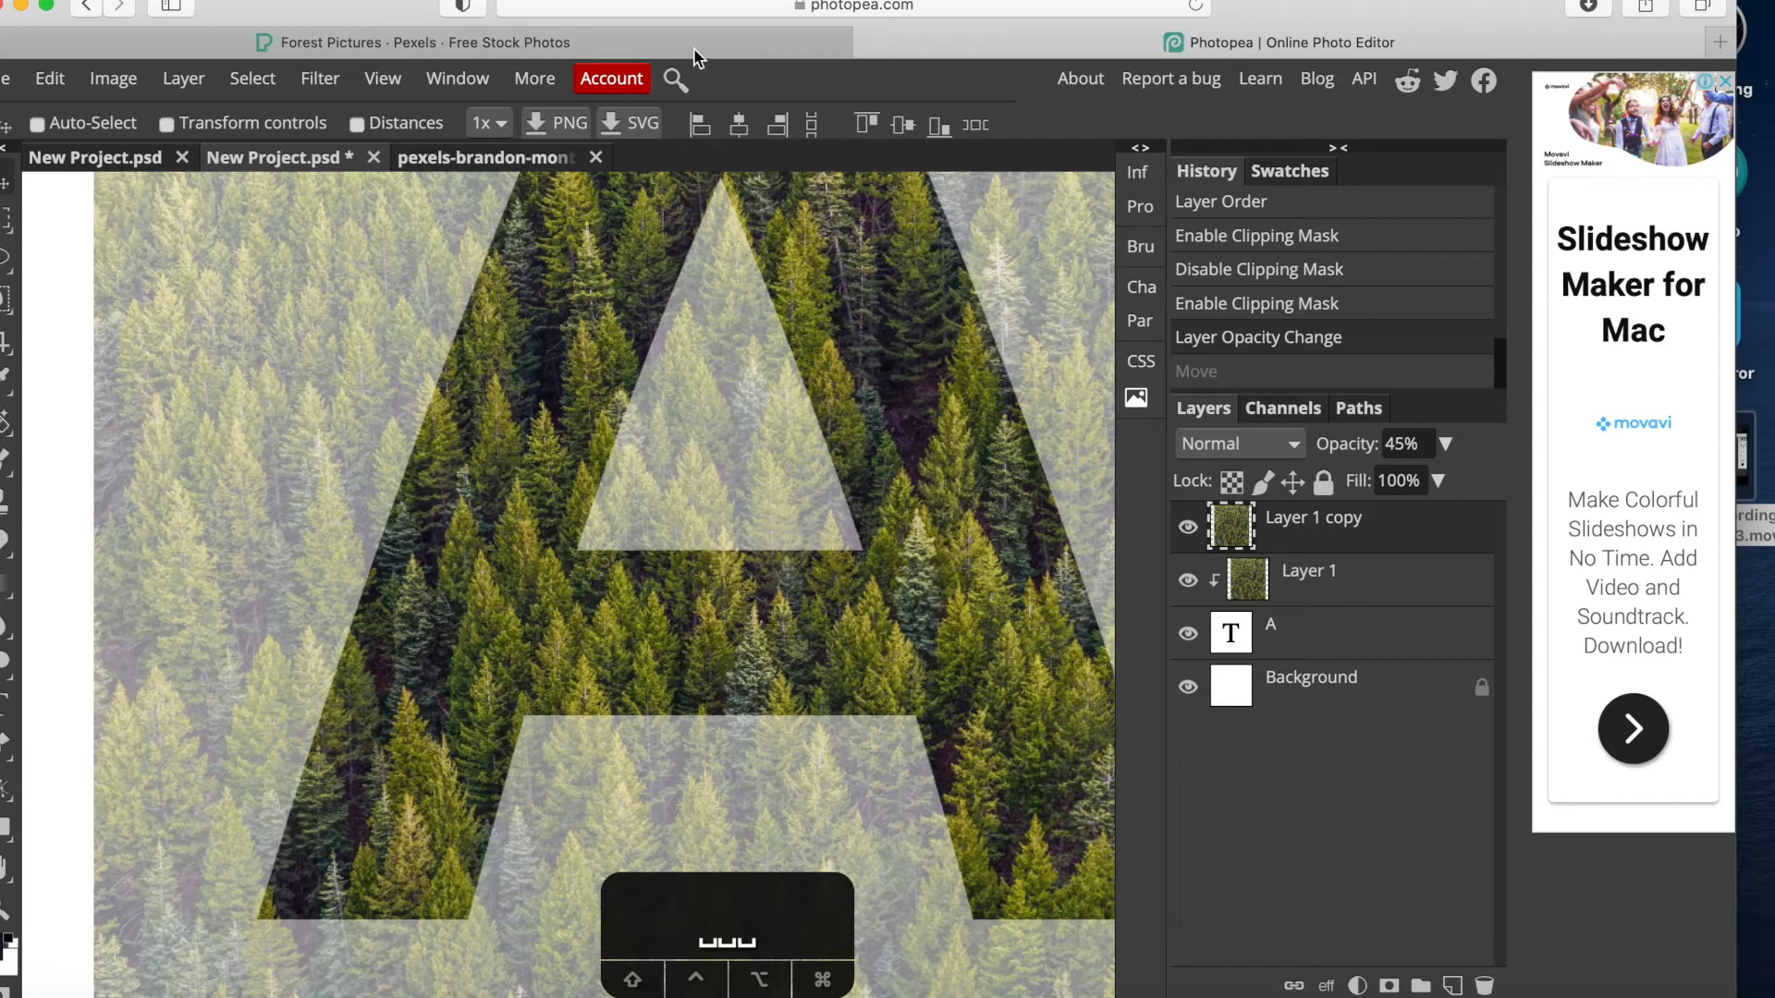
Set up the Pen tool in Path mode with no fill.
click(7, 746)
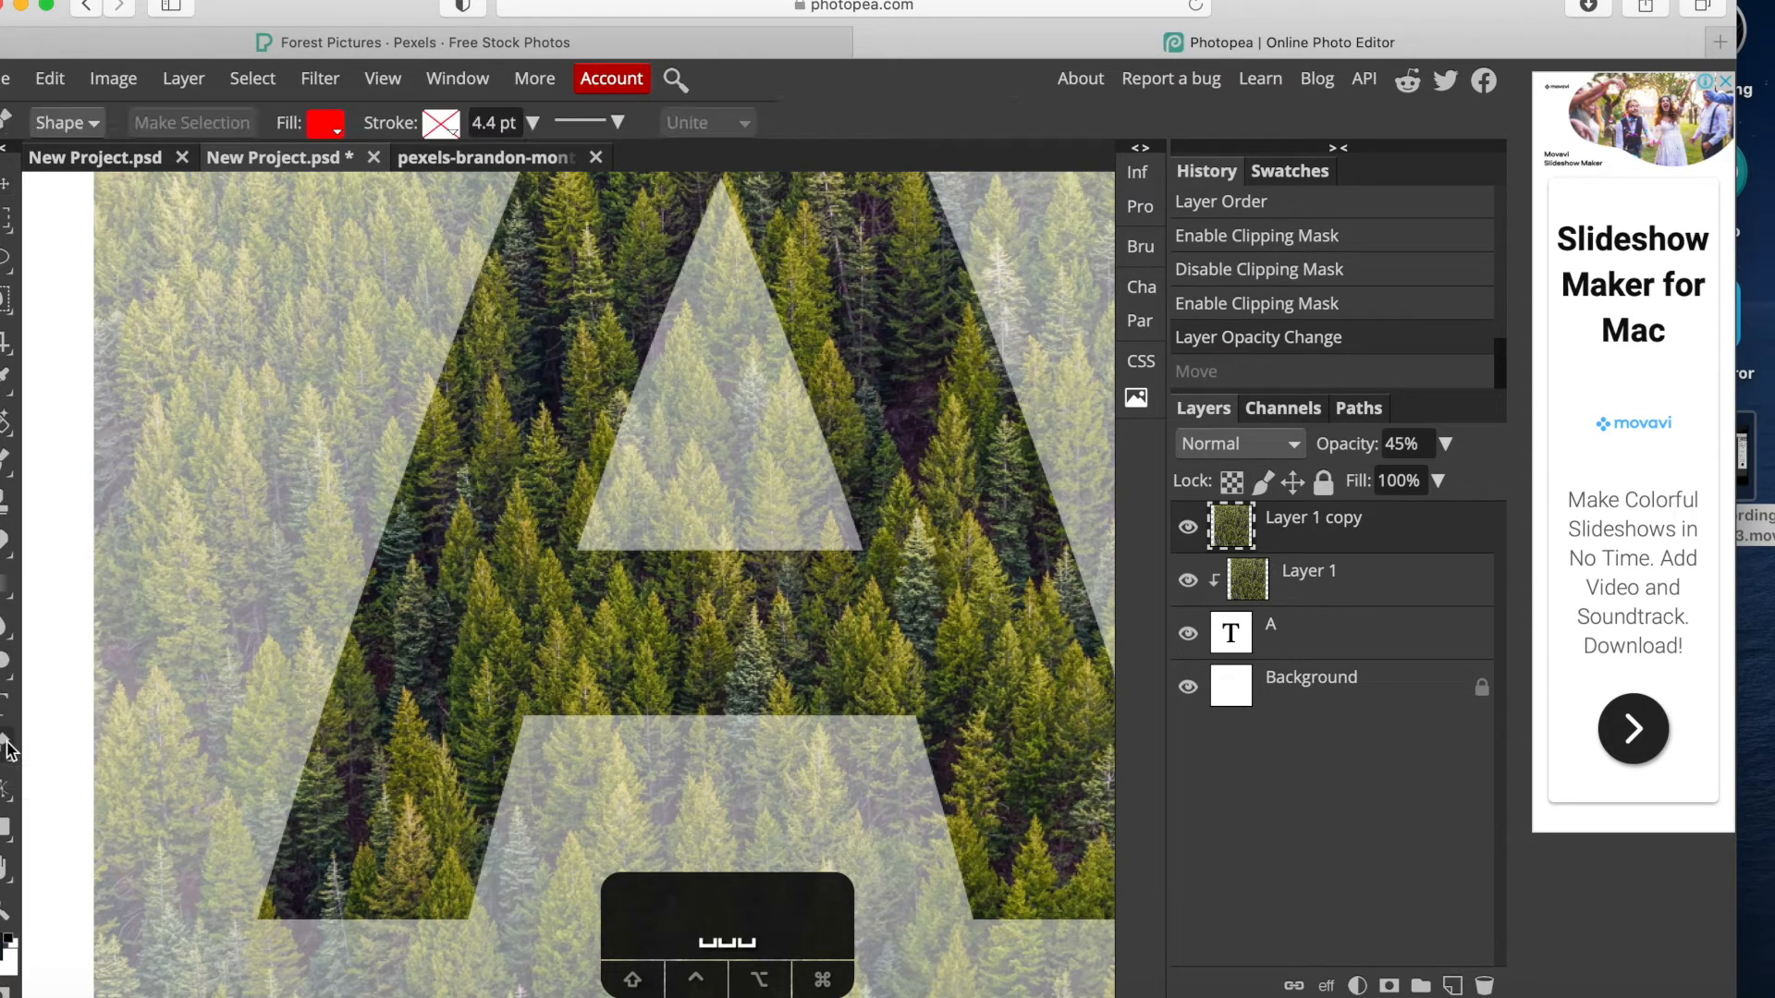
click(91, 129)
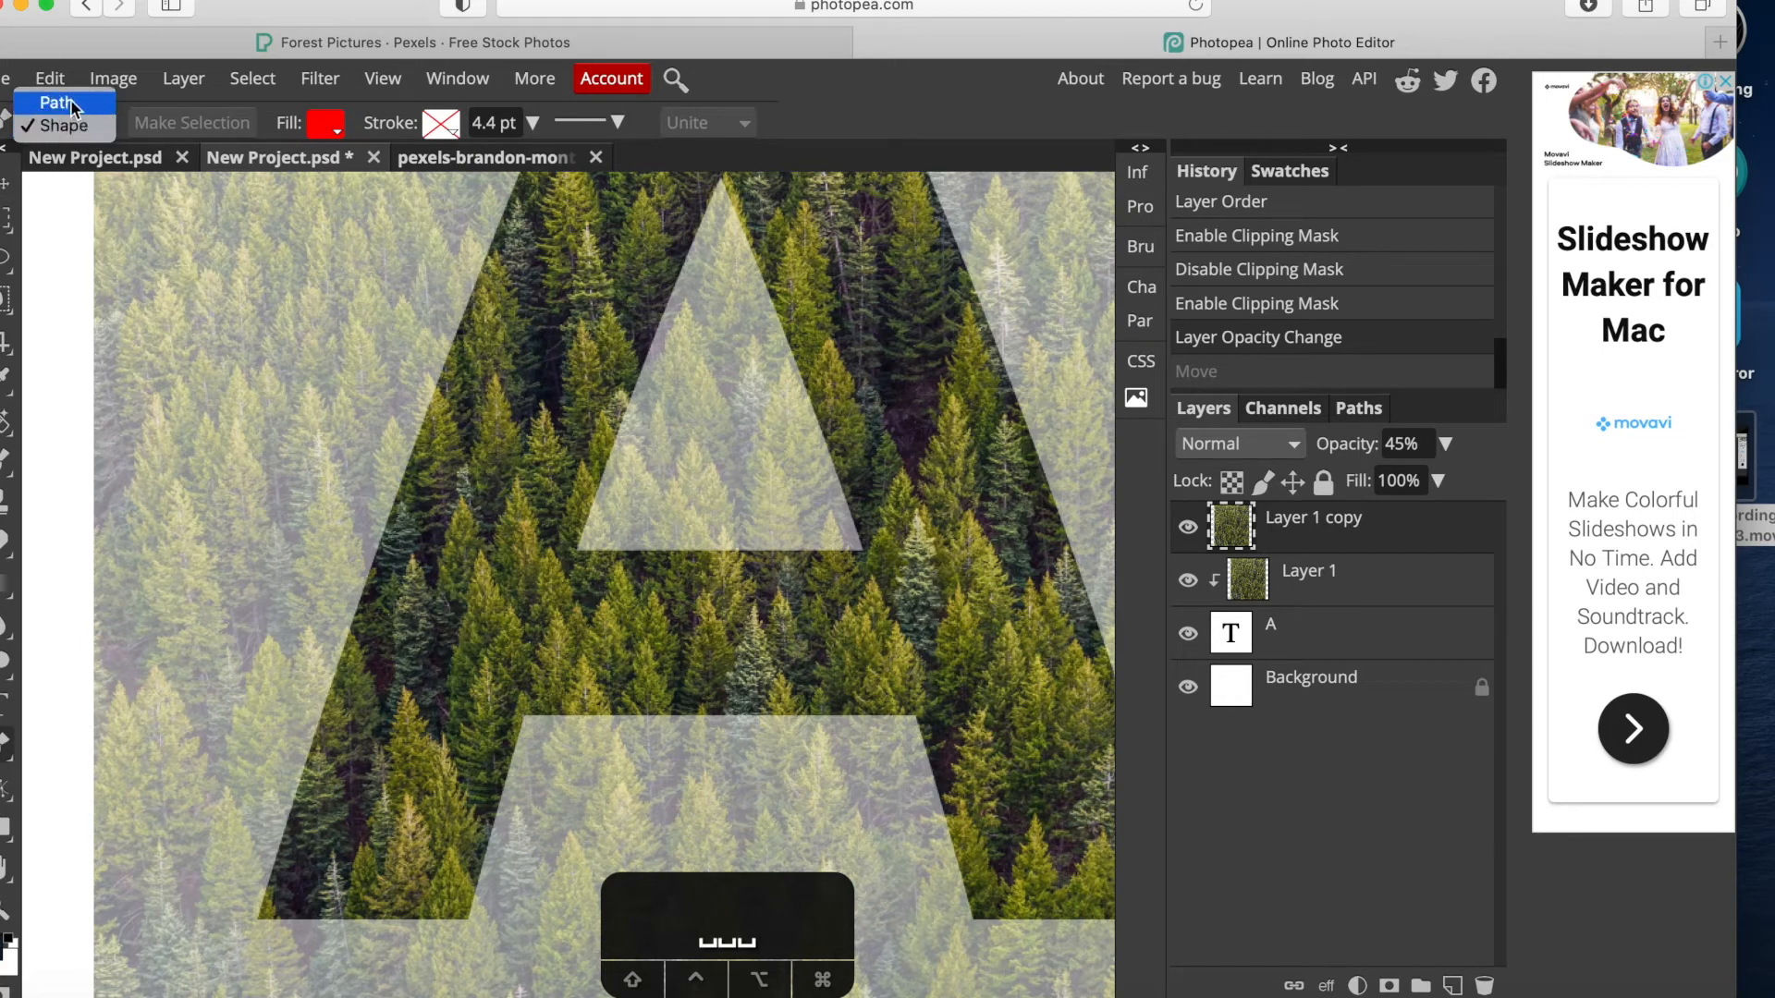
click(72, 106)
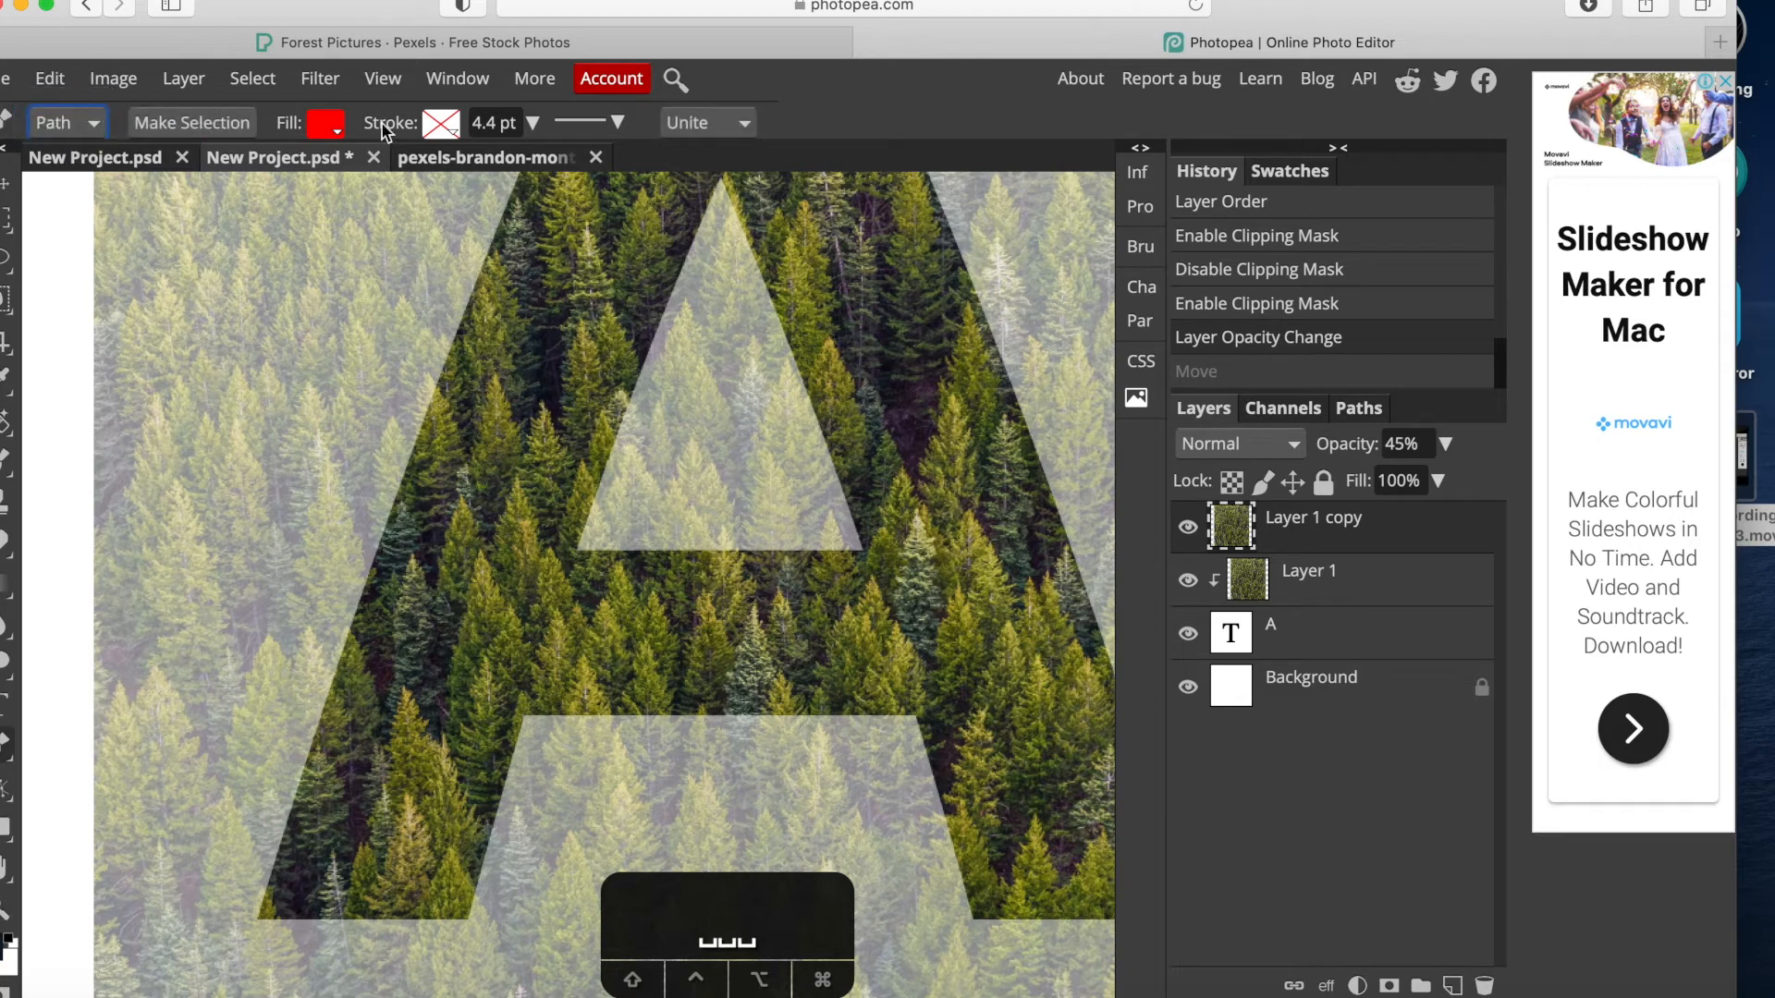
click(334, 129)
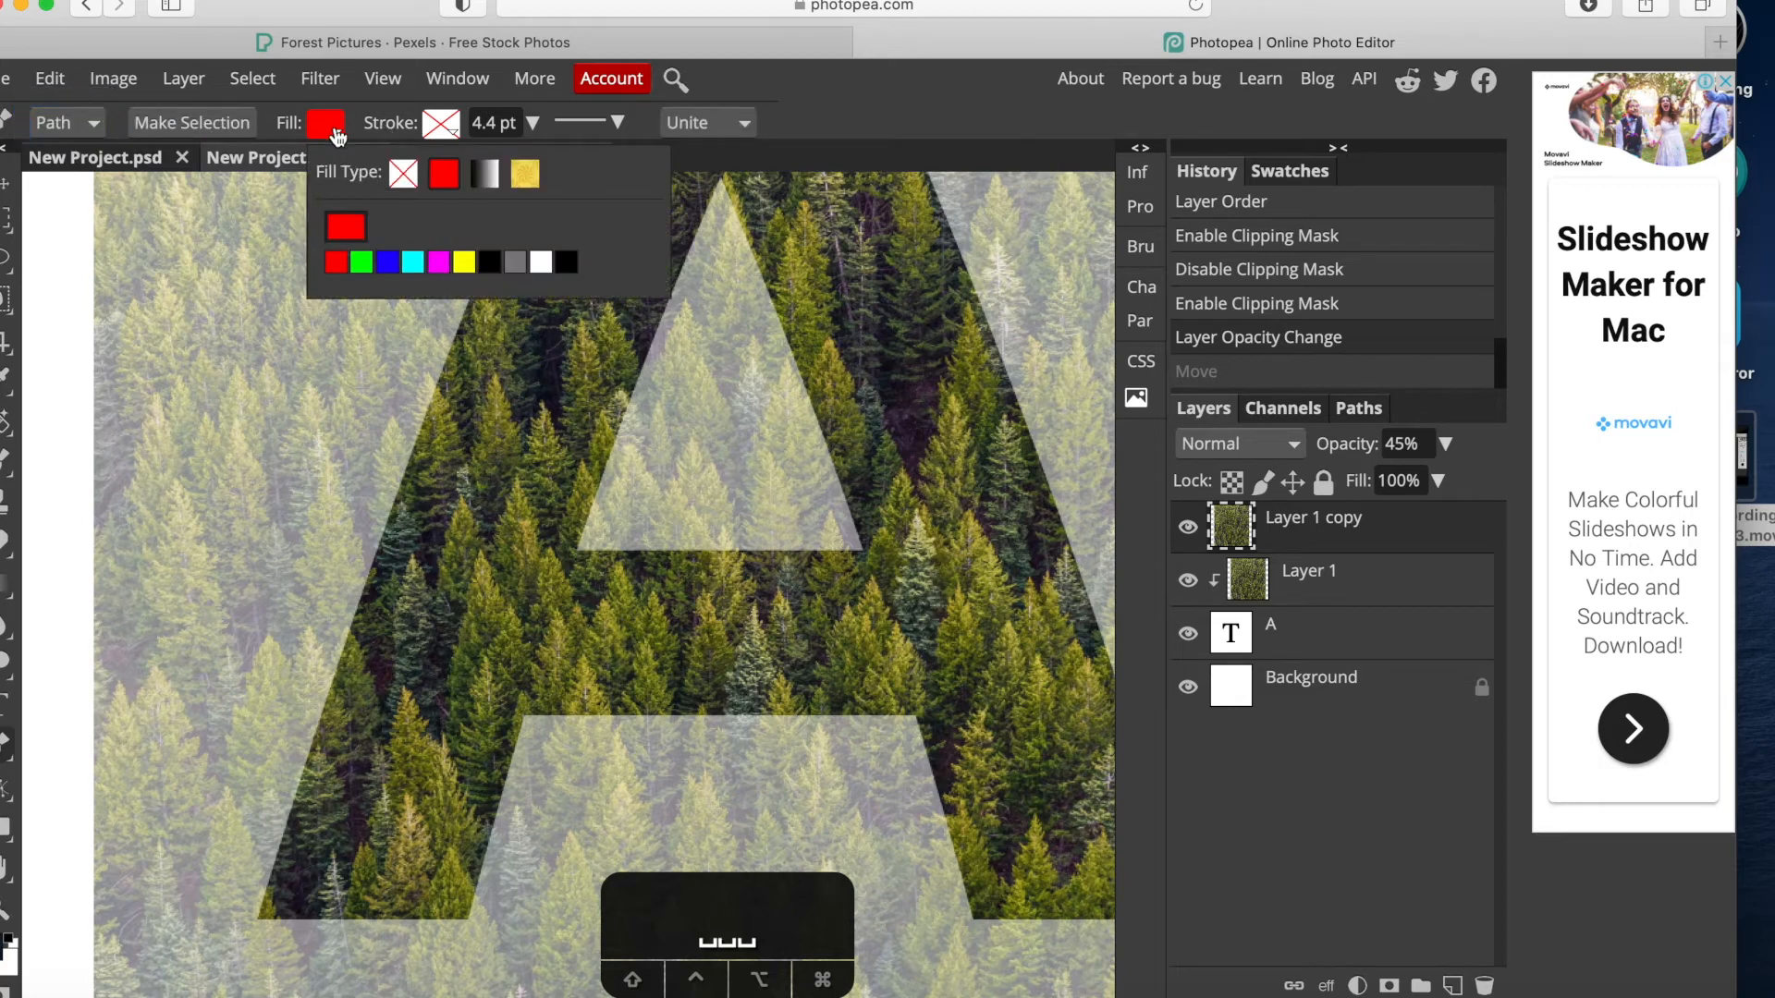
click(404, 174)
click(889, 122)
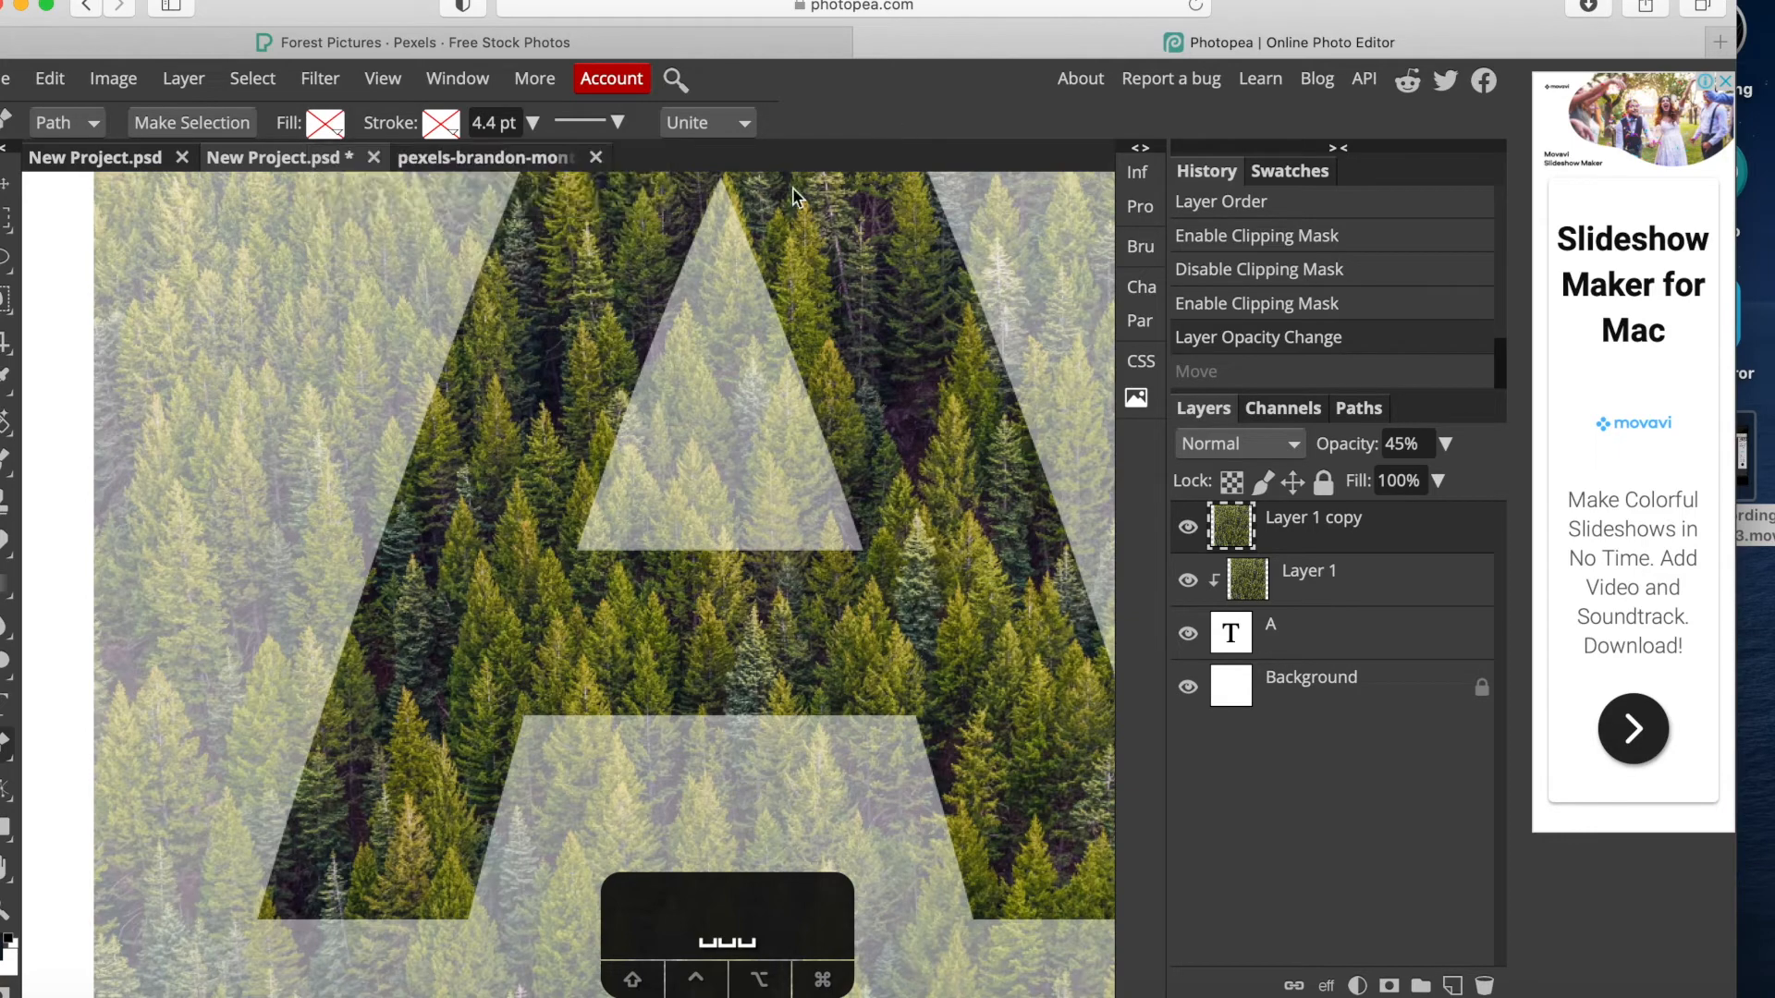
Start a Pen path at the outer bottom corner of the A's left leg and trace the first tree tip beyond the edge.
scroll(603, 582, down, 2)
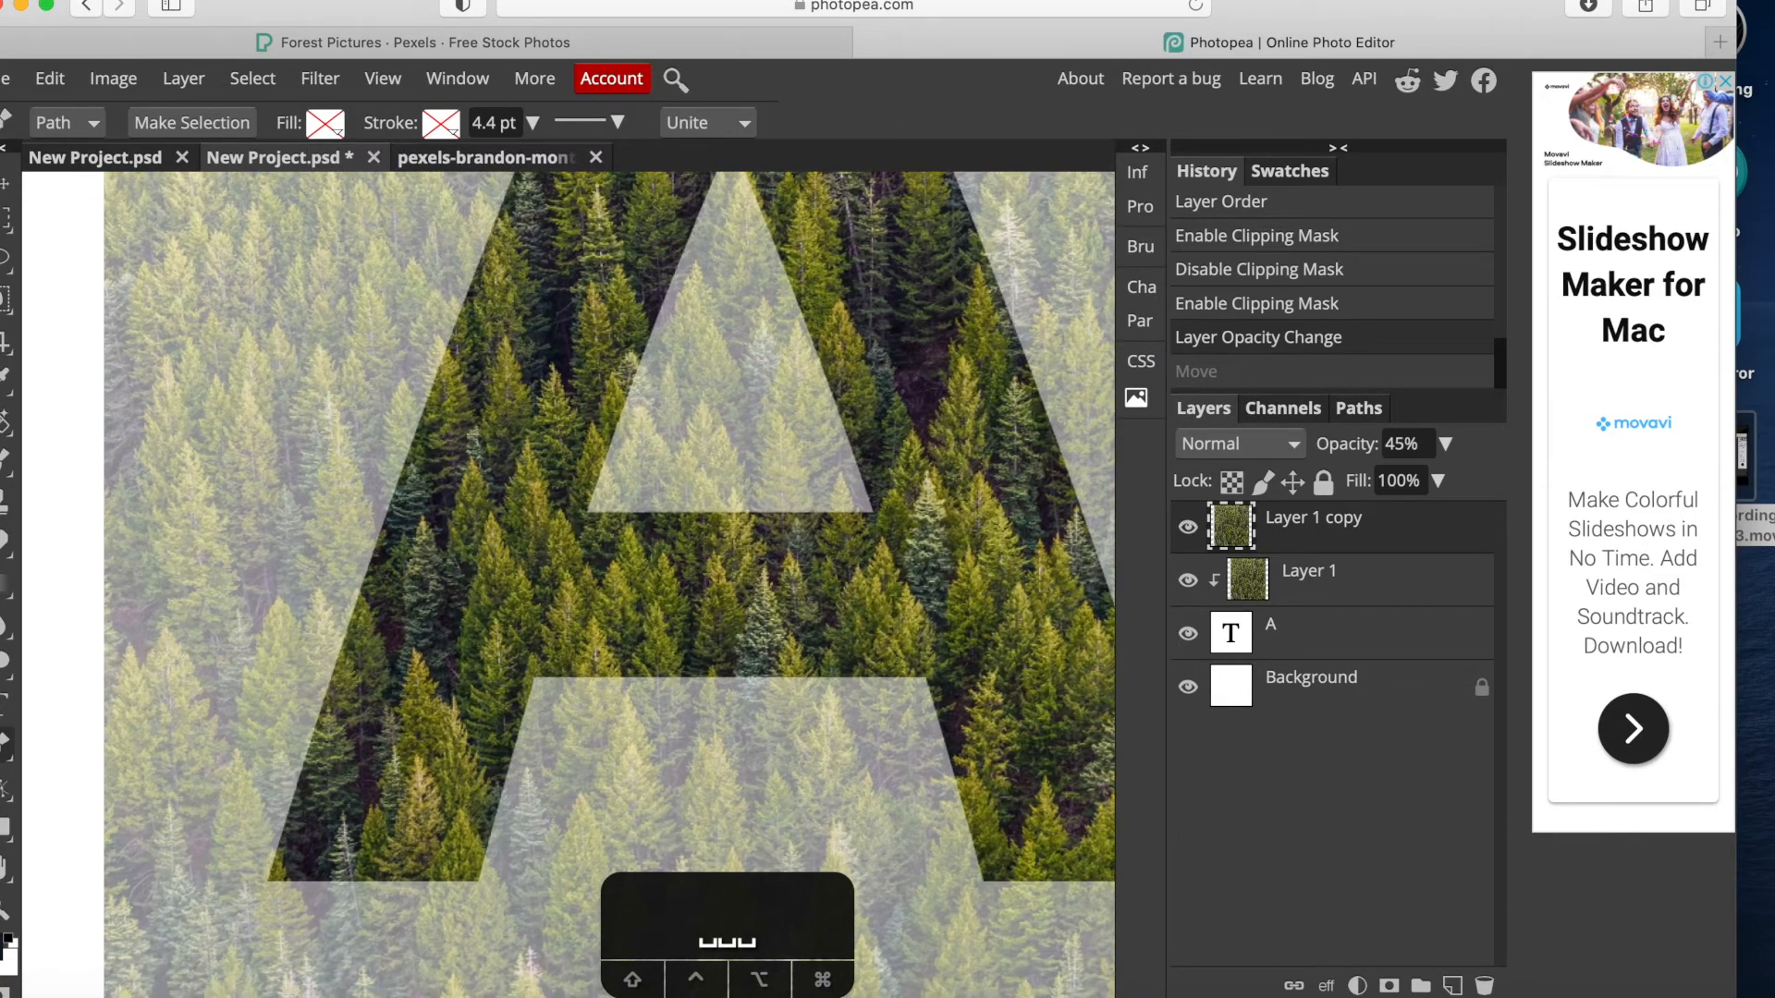
key(super+equal)
key(space)
drag(199, 765, 364, 616)
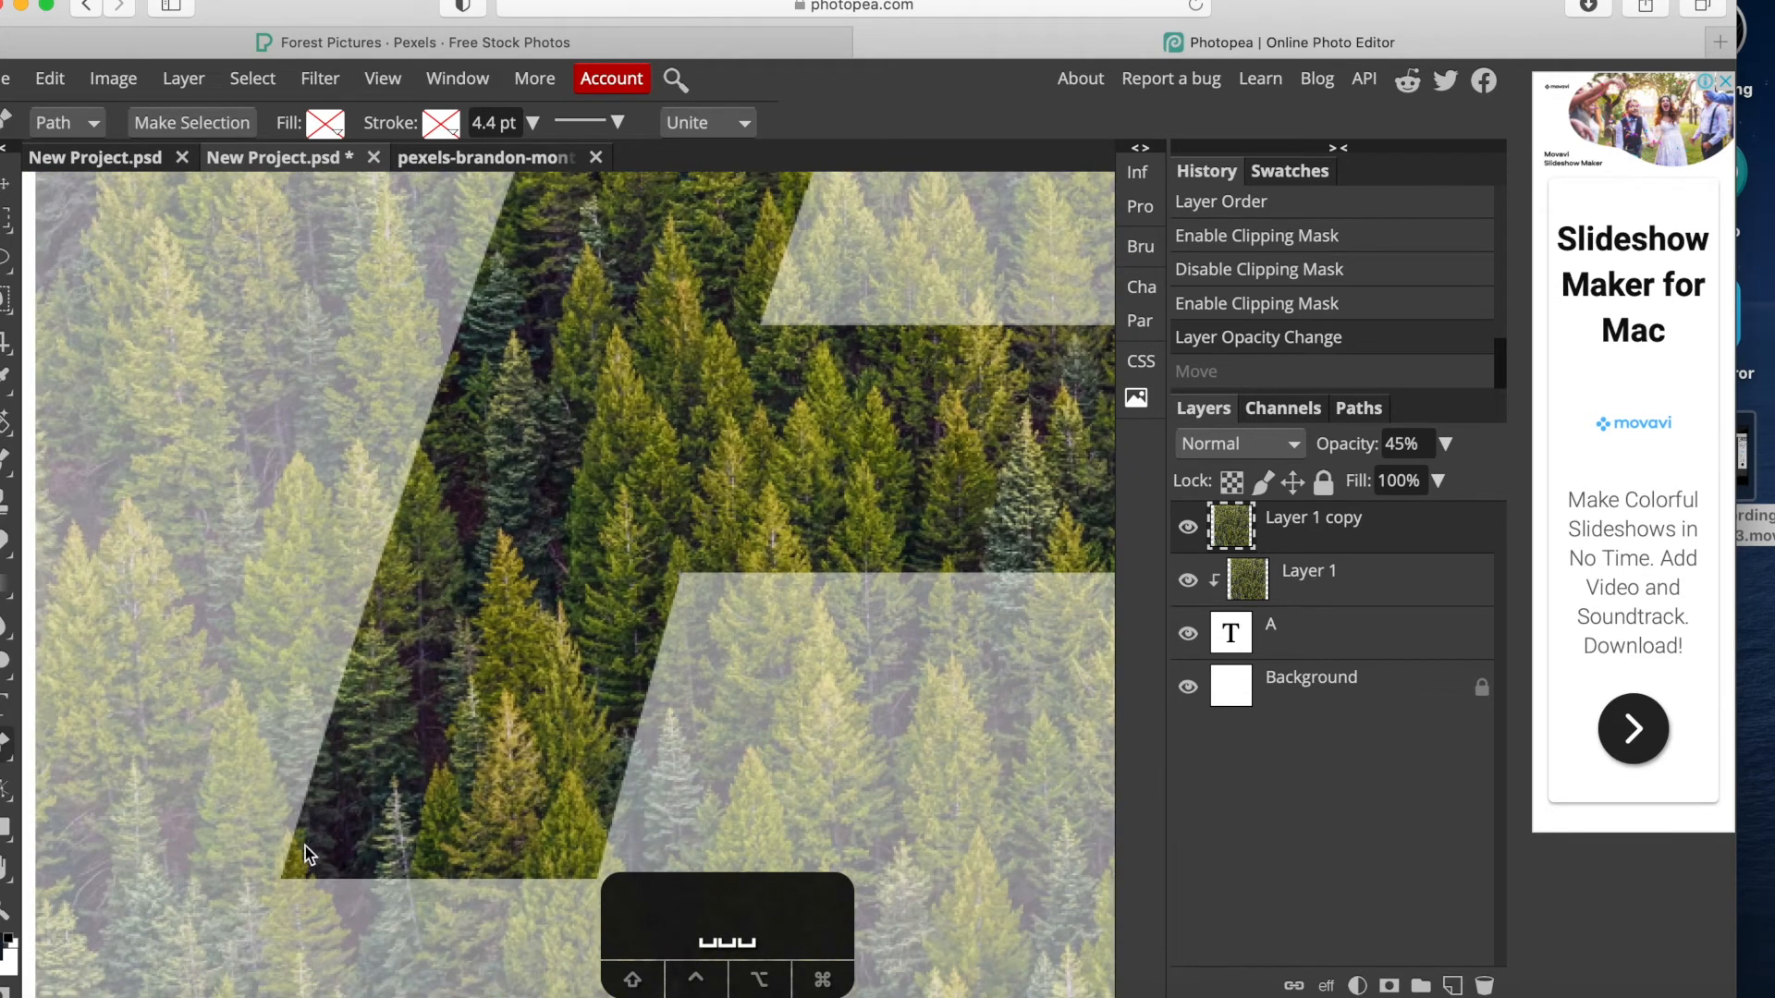
click(281, 876)
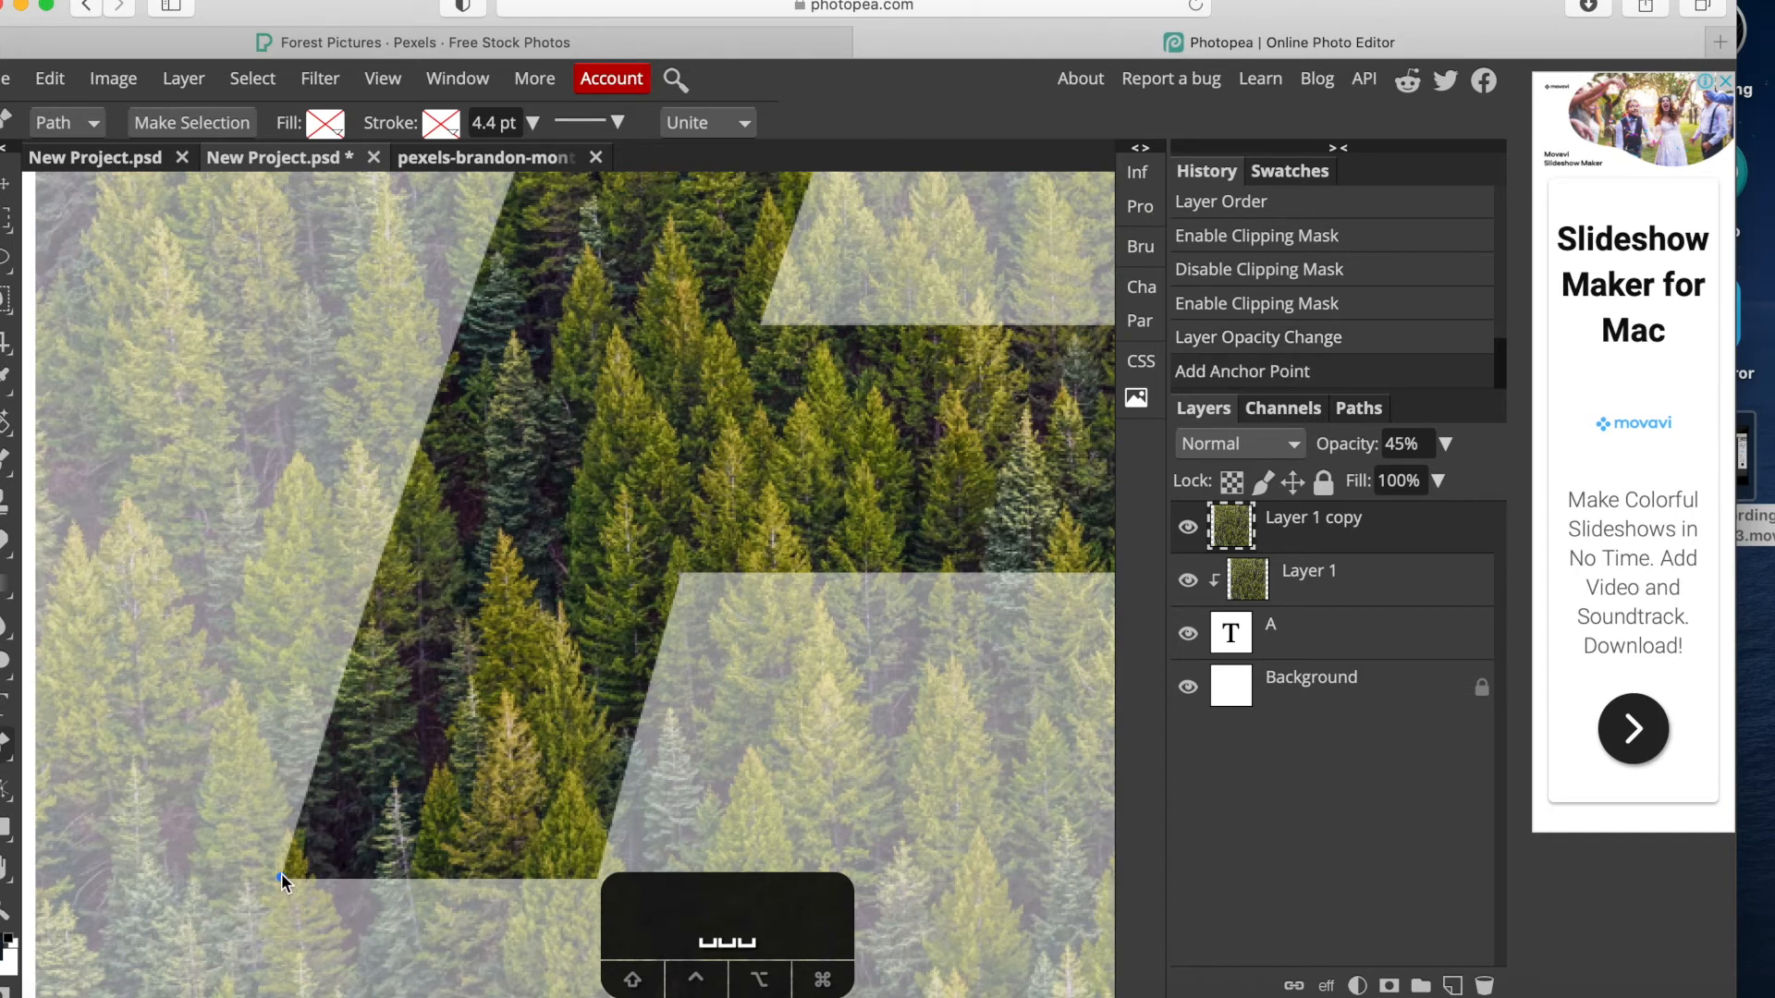
click(276, 846)
click(282, 819)
click(292, 832)
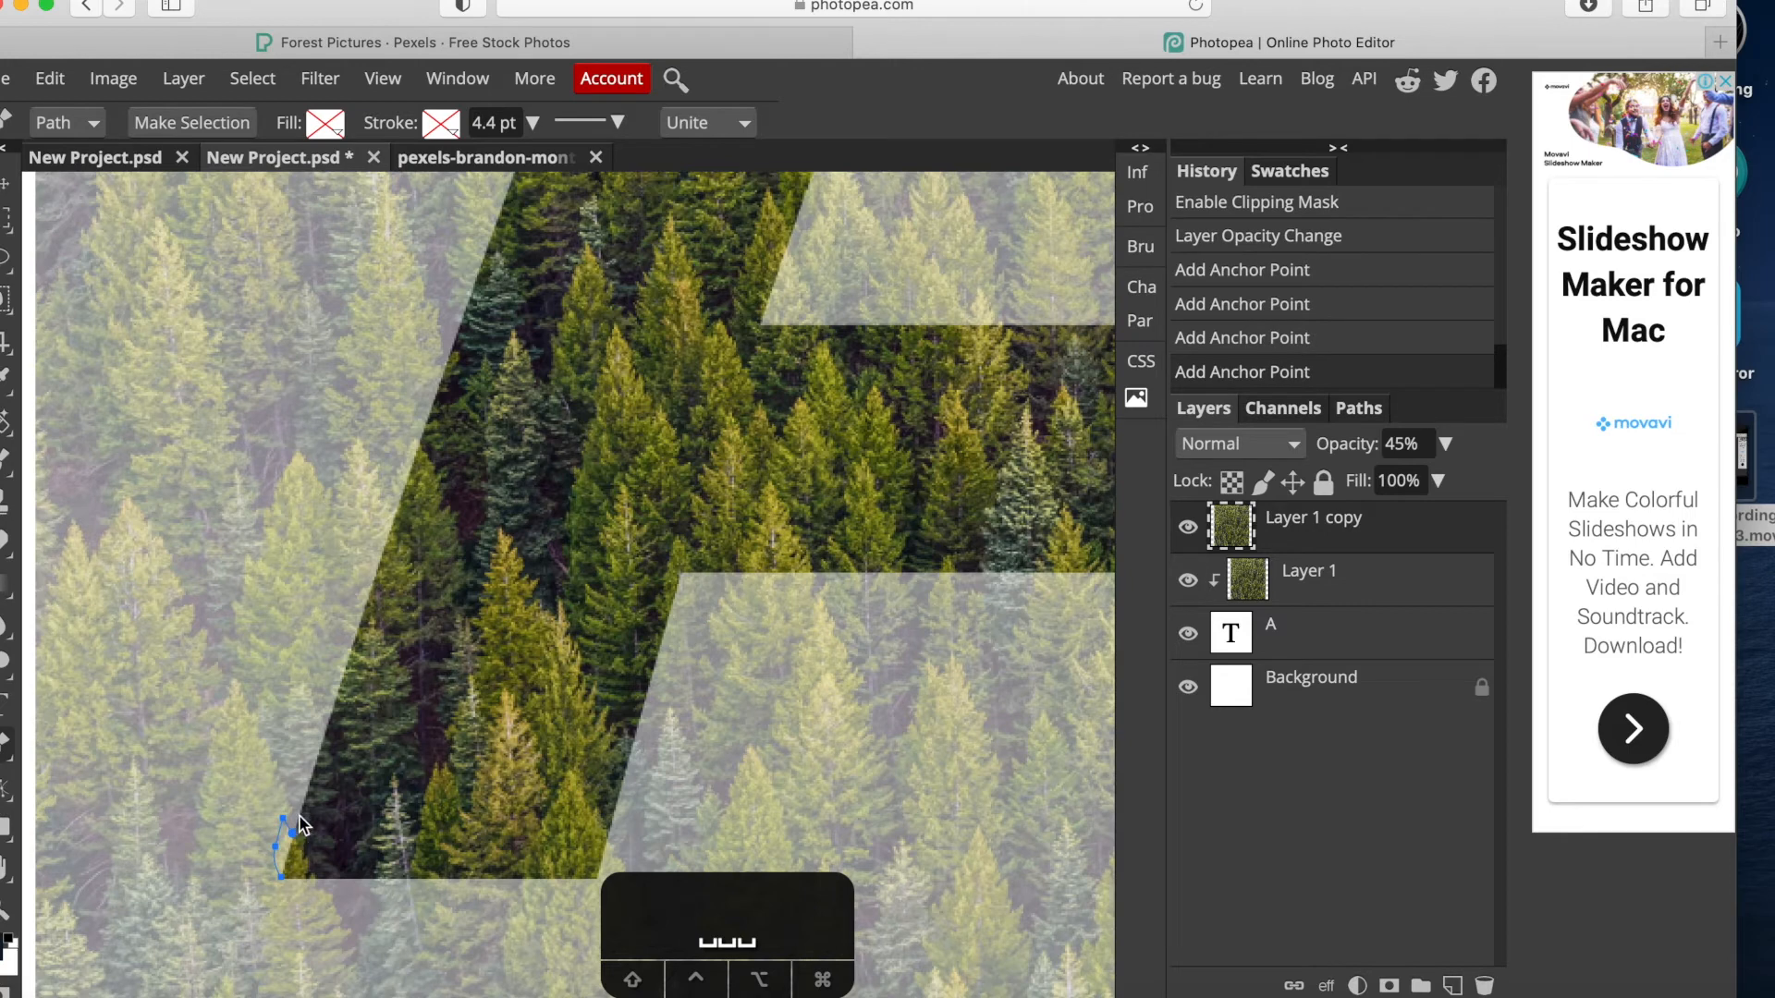
click(312, 766)
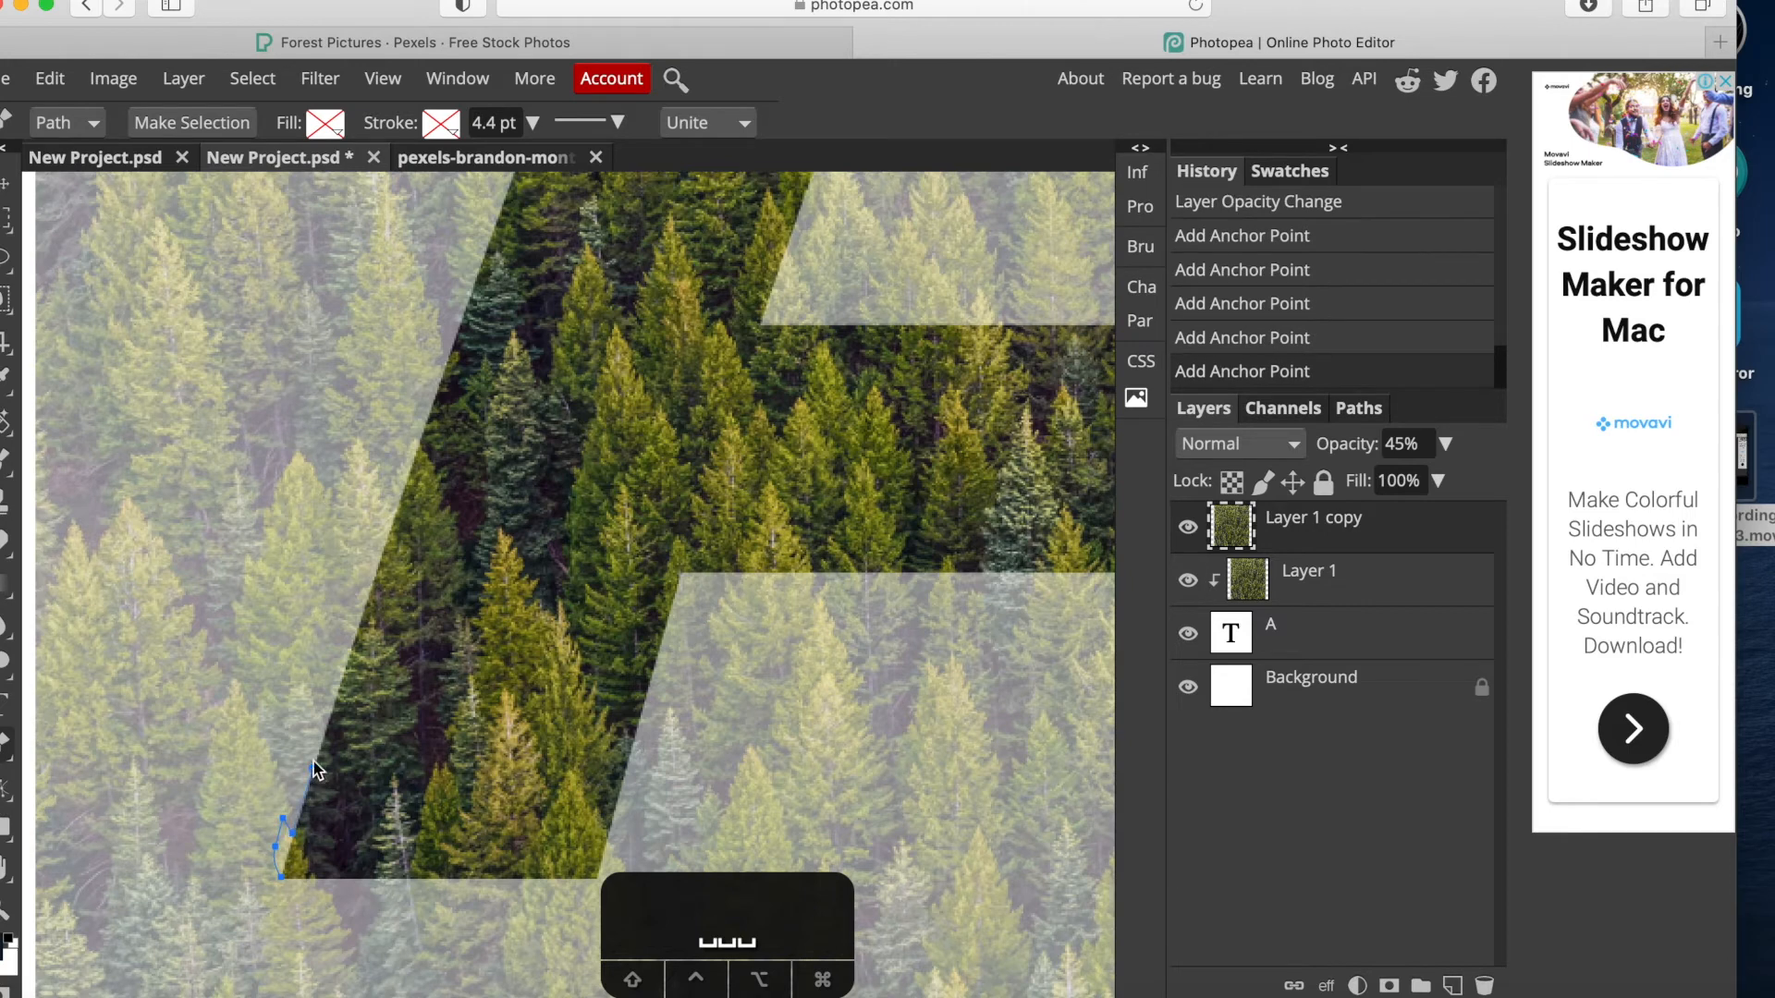
Continue the path up the outer edge of the left leg, following the overhanging trees up to crossbar height.
click(308, 696)
click(300, 647)
click(312, 608)
drag(320, 589, 329, 596)
click(337, 590)
click(328, 562)
click(332, 527)
click(340, 484)
click(354, 447)
click(373, 466)
click(385, 495)
click(393, 462)
click(409, 430)
click(418, 442)
key(alt+equal)
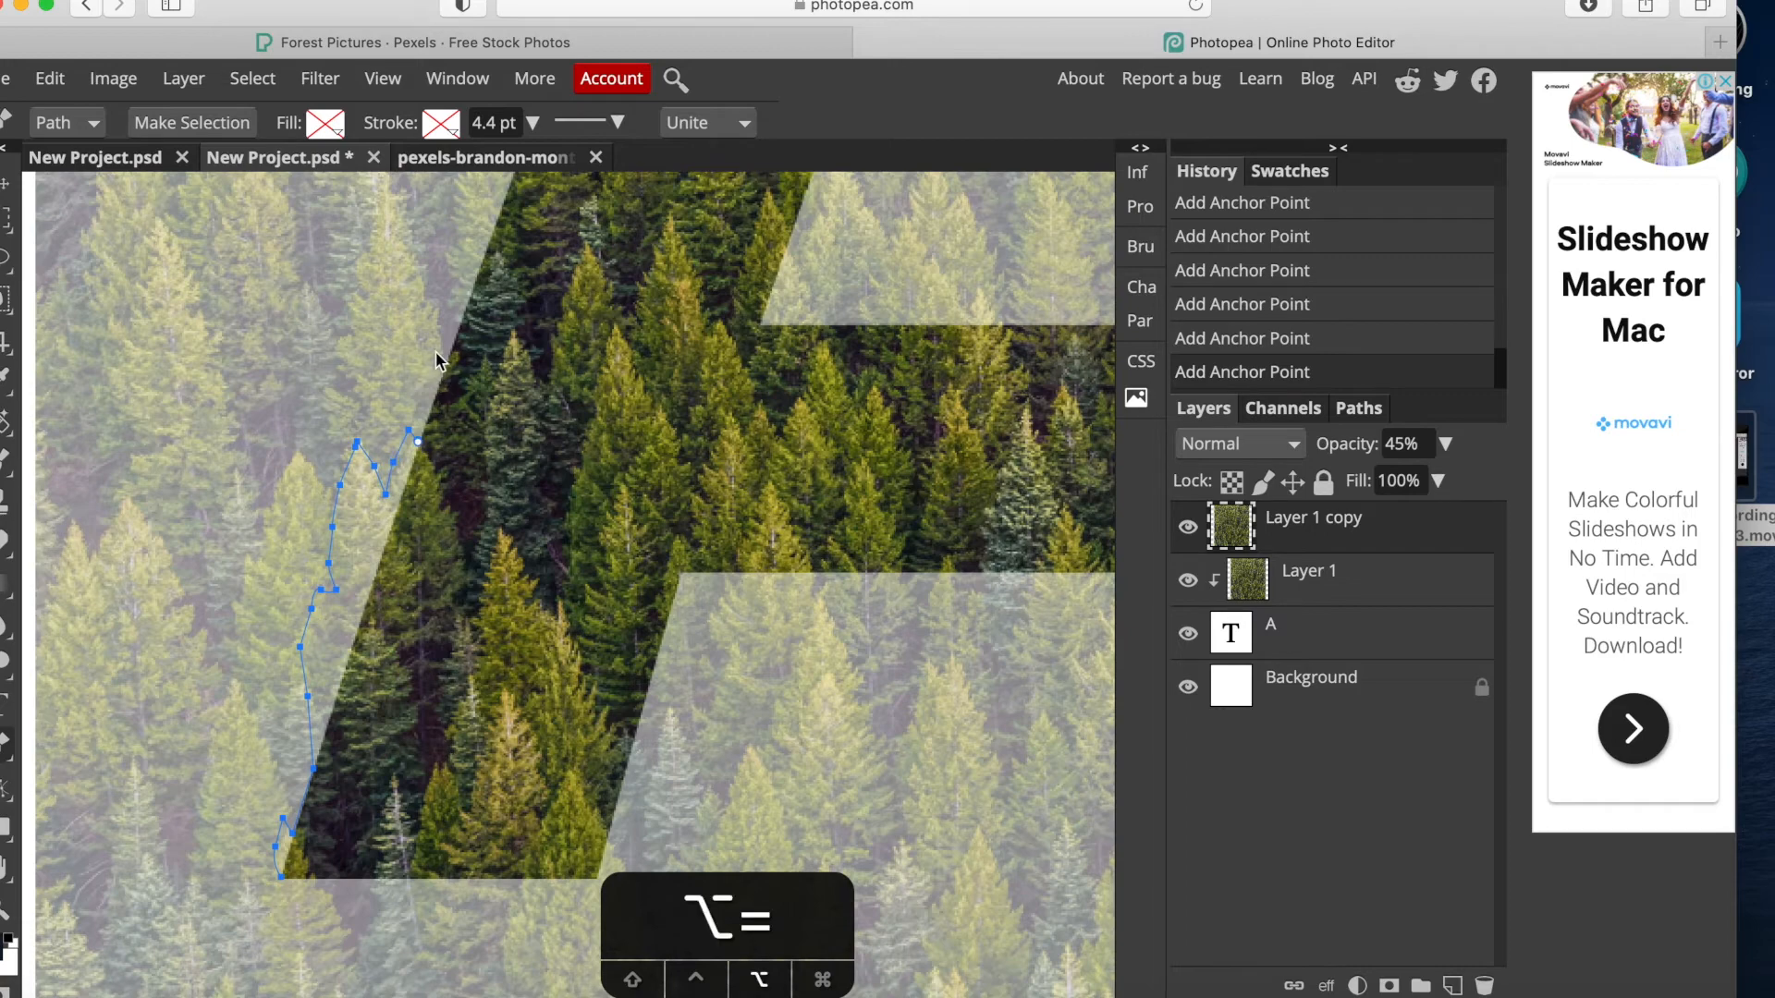
Extend the path around the tree contours on the outer left slope, from the crossbar to beside the triangular opening's base.
key(super+equal)
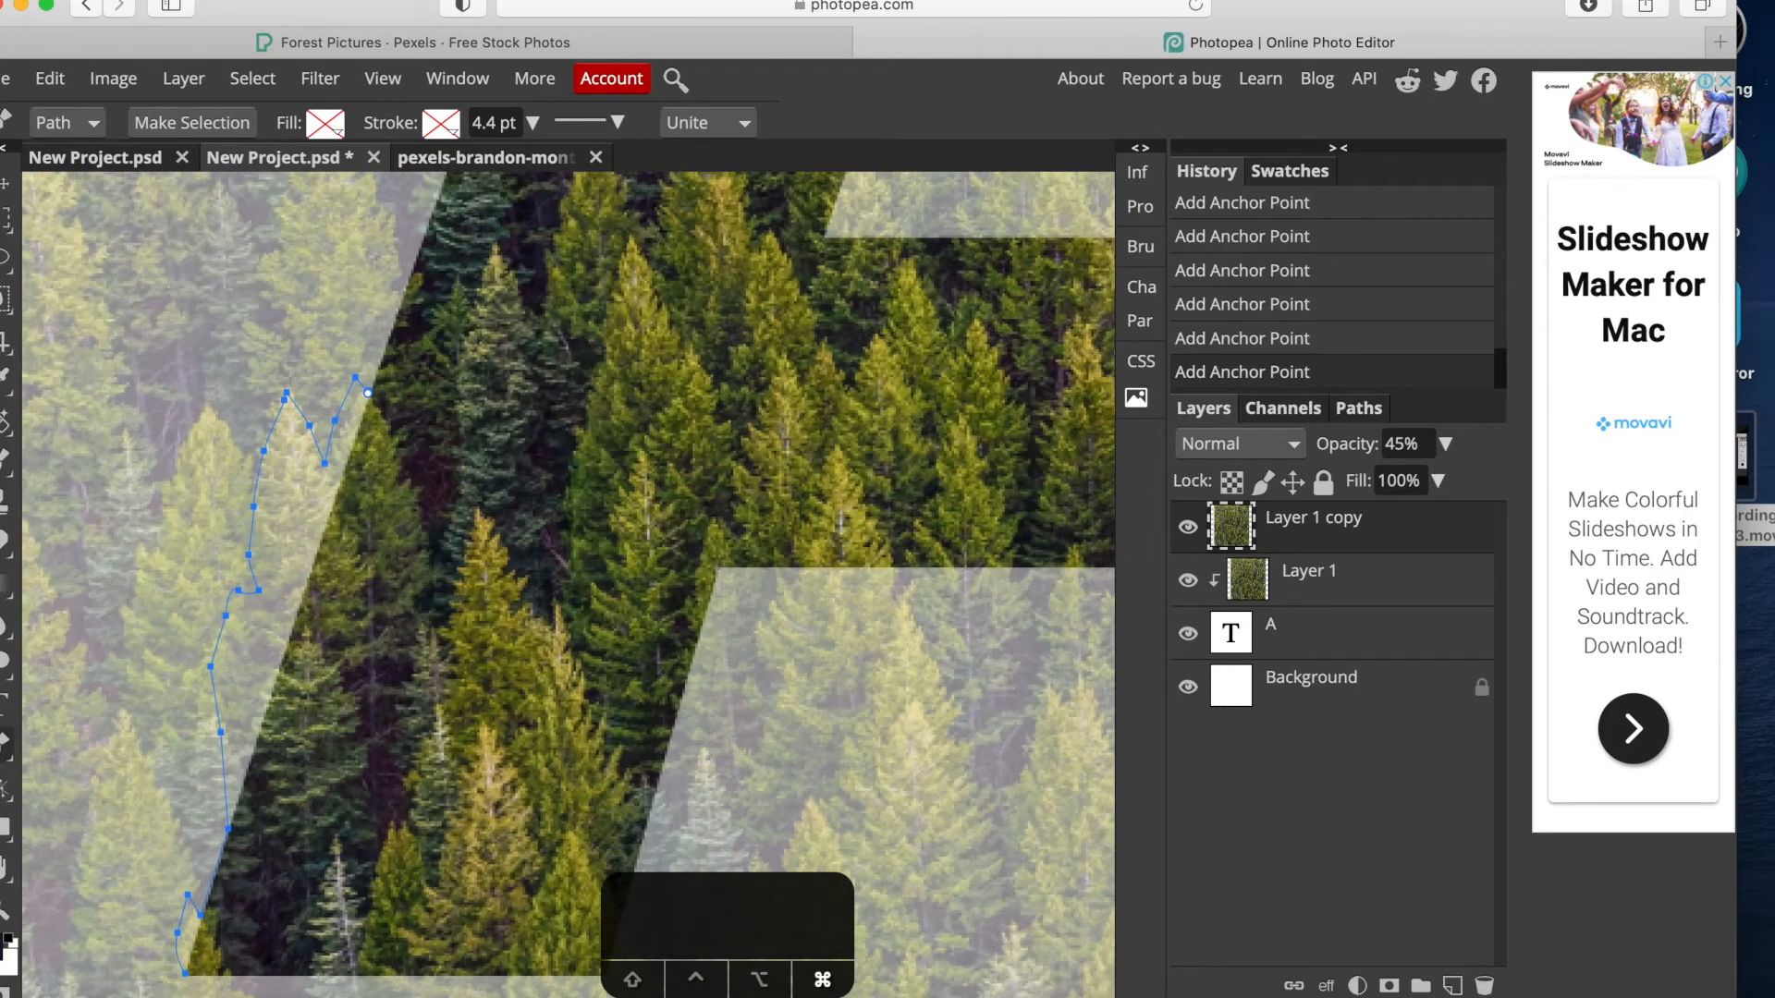
key(super+equal)
drag(411, 229, 444, 590)
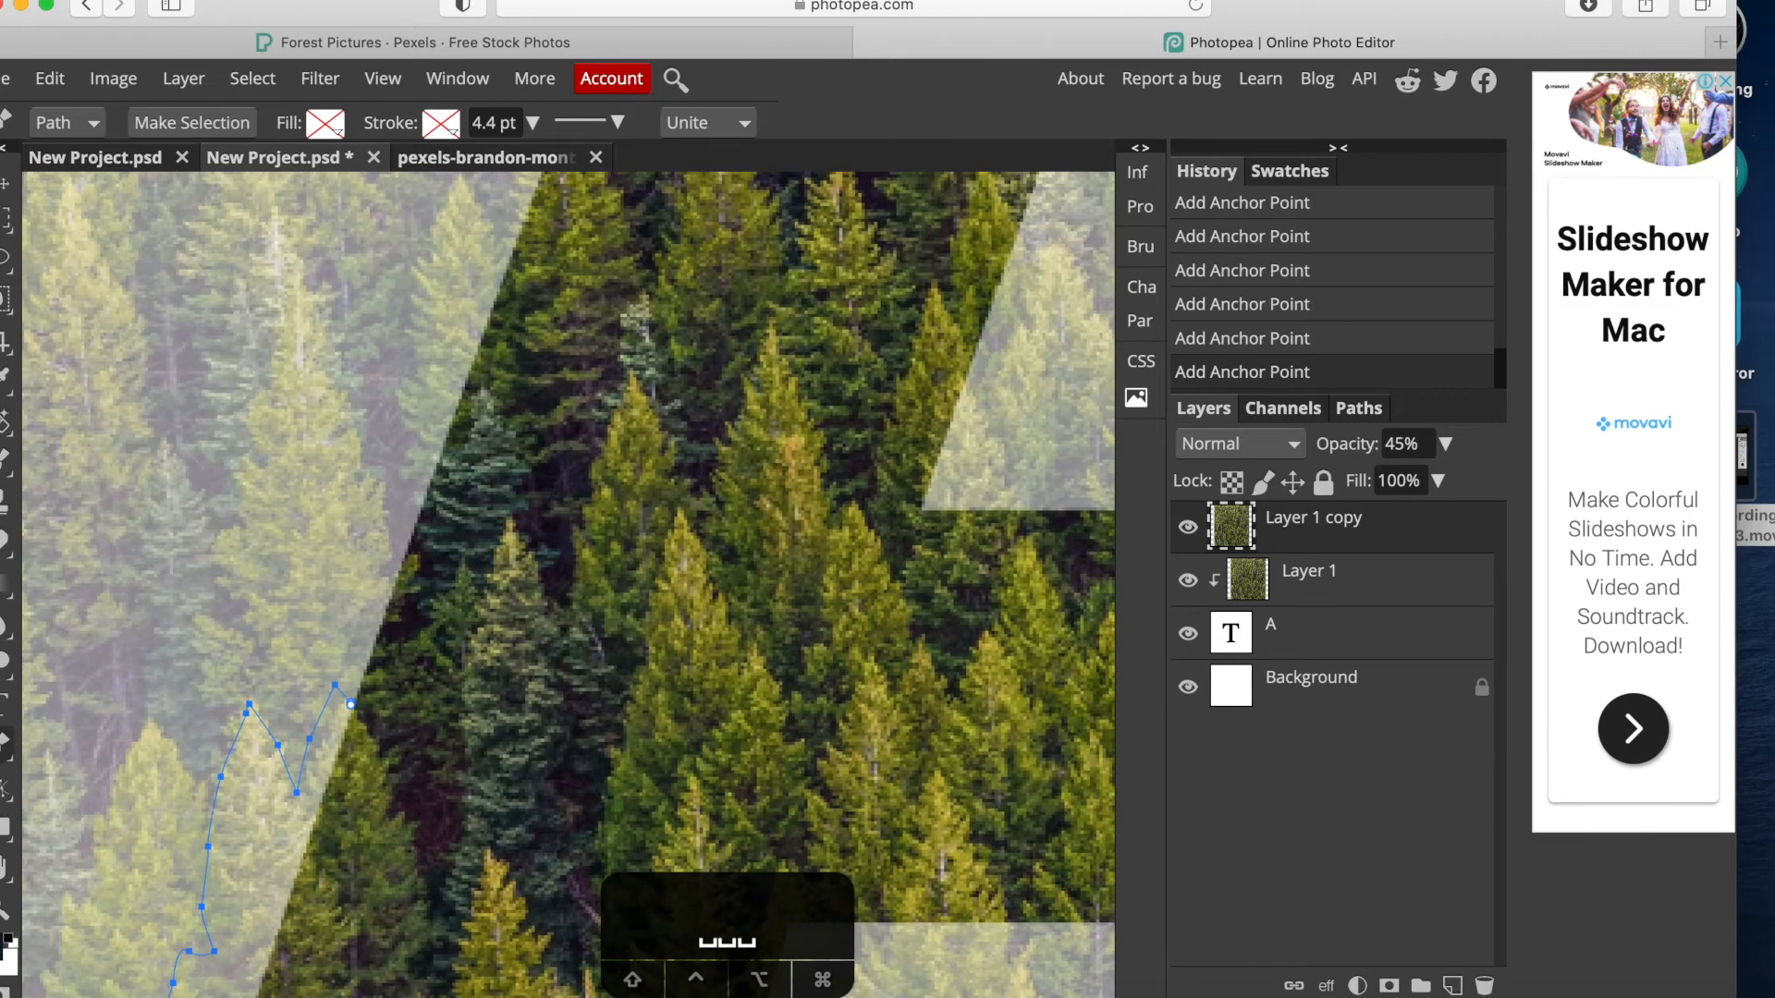
click(363, 580)
click(372, 555)
click(389, 562)
click(404, 541)
click(414, 507)
click(417, 327)
Trace the pointed treetops that overhang the outer left slope beside the triangular opening.
drag(421, 281, 393, 524)
click(396, 508)
drag(422, 417, 426, 407)
click(444, 458)
click(478, 495)
click(481, 464)
click(487, 422)
click(489, 381)
click(503, 328)
click(513, 299)
click(536, 324)
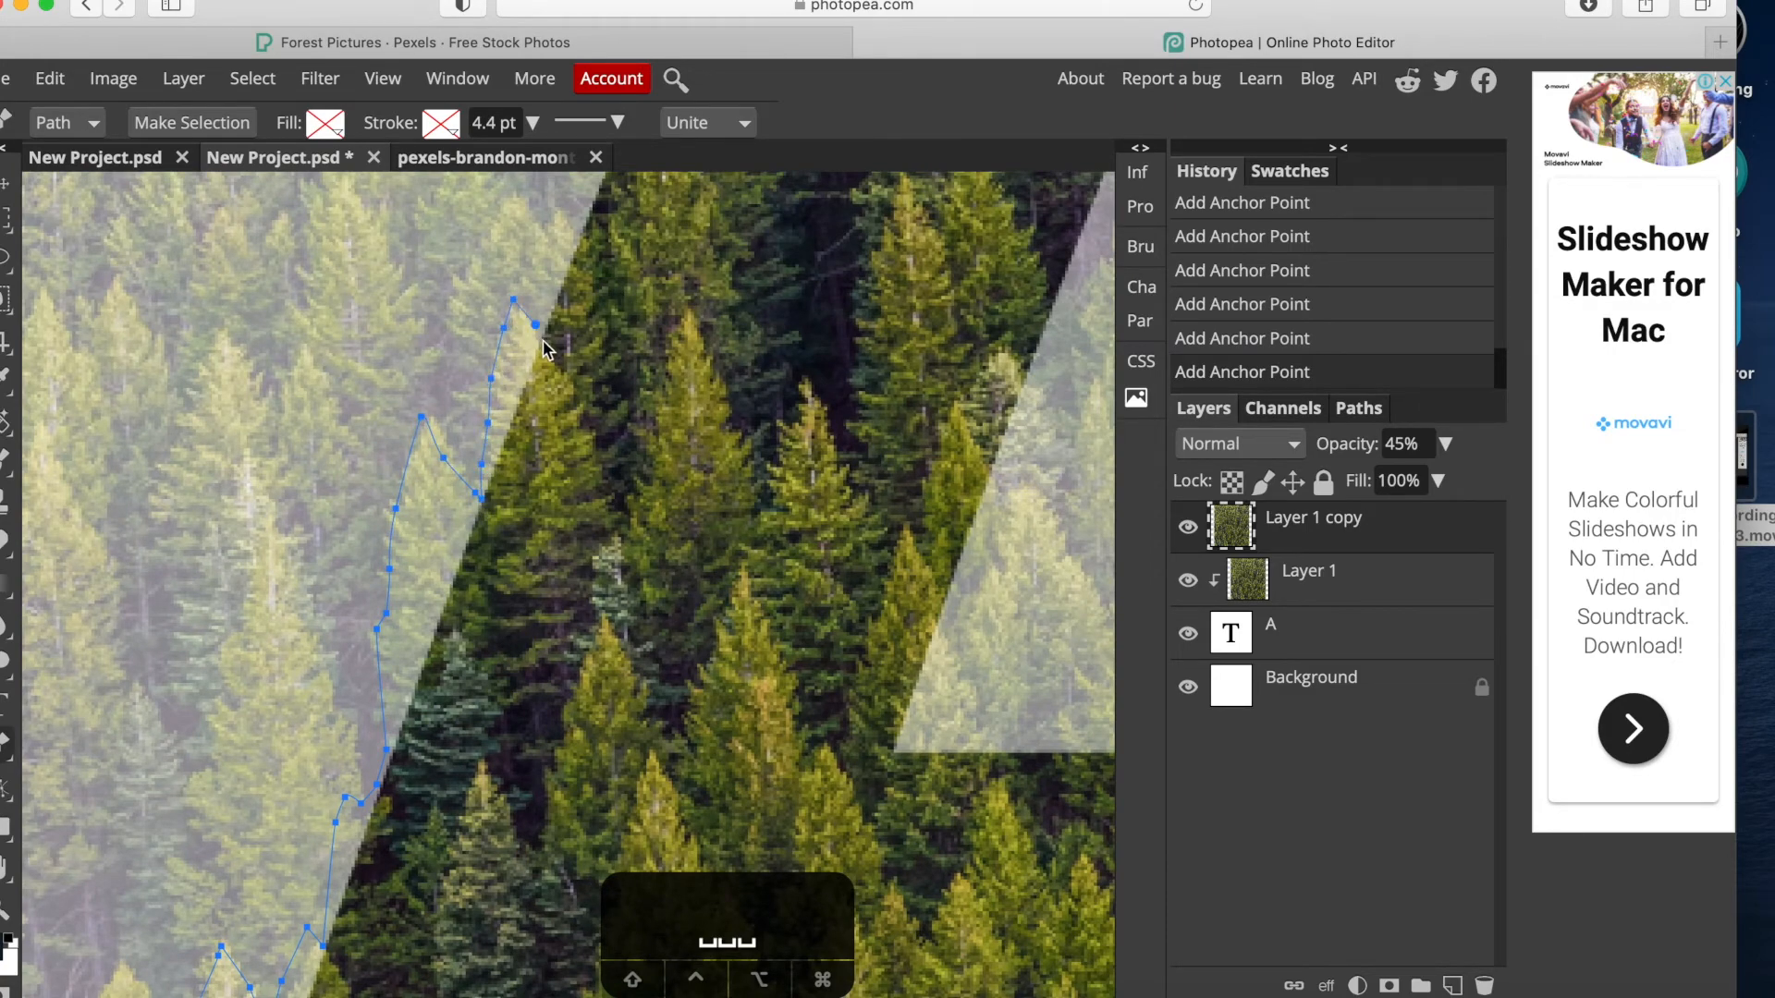
click(540, 340)
drag(541, 340, 550, 632)
Continue the path around the overhanging trees on the upper part of the A's outer left slope.
click(566, 564)
key(super+=)
key(super+=)
drag(573, 447, 513, 643)
click(529, 579)
click(544, 573)
click(549, 509)
click(534, 458)
click(544, 369)
click(589, 315)
click(603, 235)
click(678, 330)
drag(678, 329, 605, 768)
click(609, 678)
click(680, 573)
key(super+z)
key(super+z)
key(super+z)
key(super+z)
Trace the small treetop that crosses the outer left slope near the A's apex.
click(699, 520)
click(739, 441)
drag(739, 441, 700, 580)
click(695, 524)
click(695, 465)
click(719, 405)
click(730, 370)
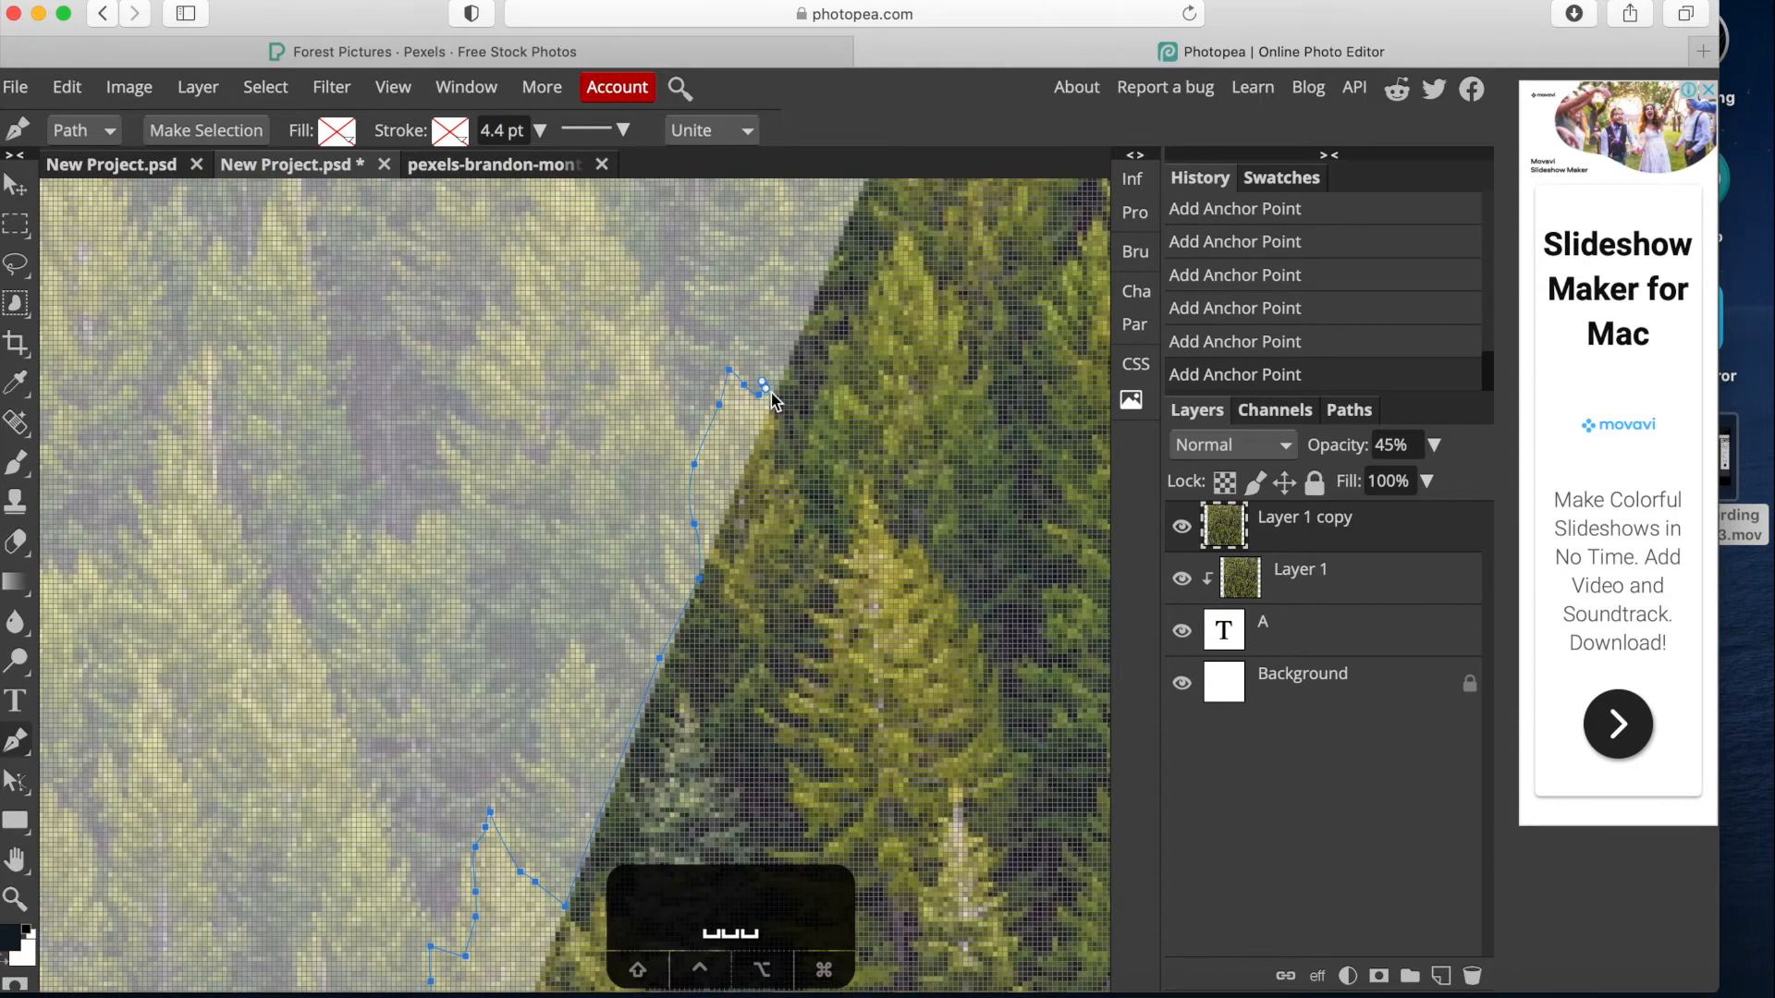
Extend the path along the last trees of the left slope and around the A's top-left corner.
drag(770, 391, 581, 792)
click(629, 624)
click(638, 605)
click(658, 564)
click(668, 524)
click(668, 496)
click(678, 470)
click(686, 435)
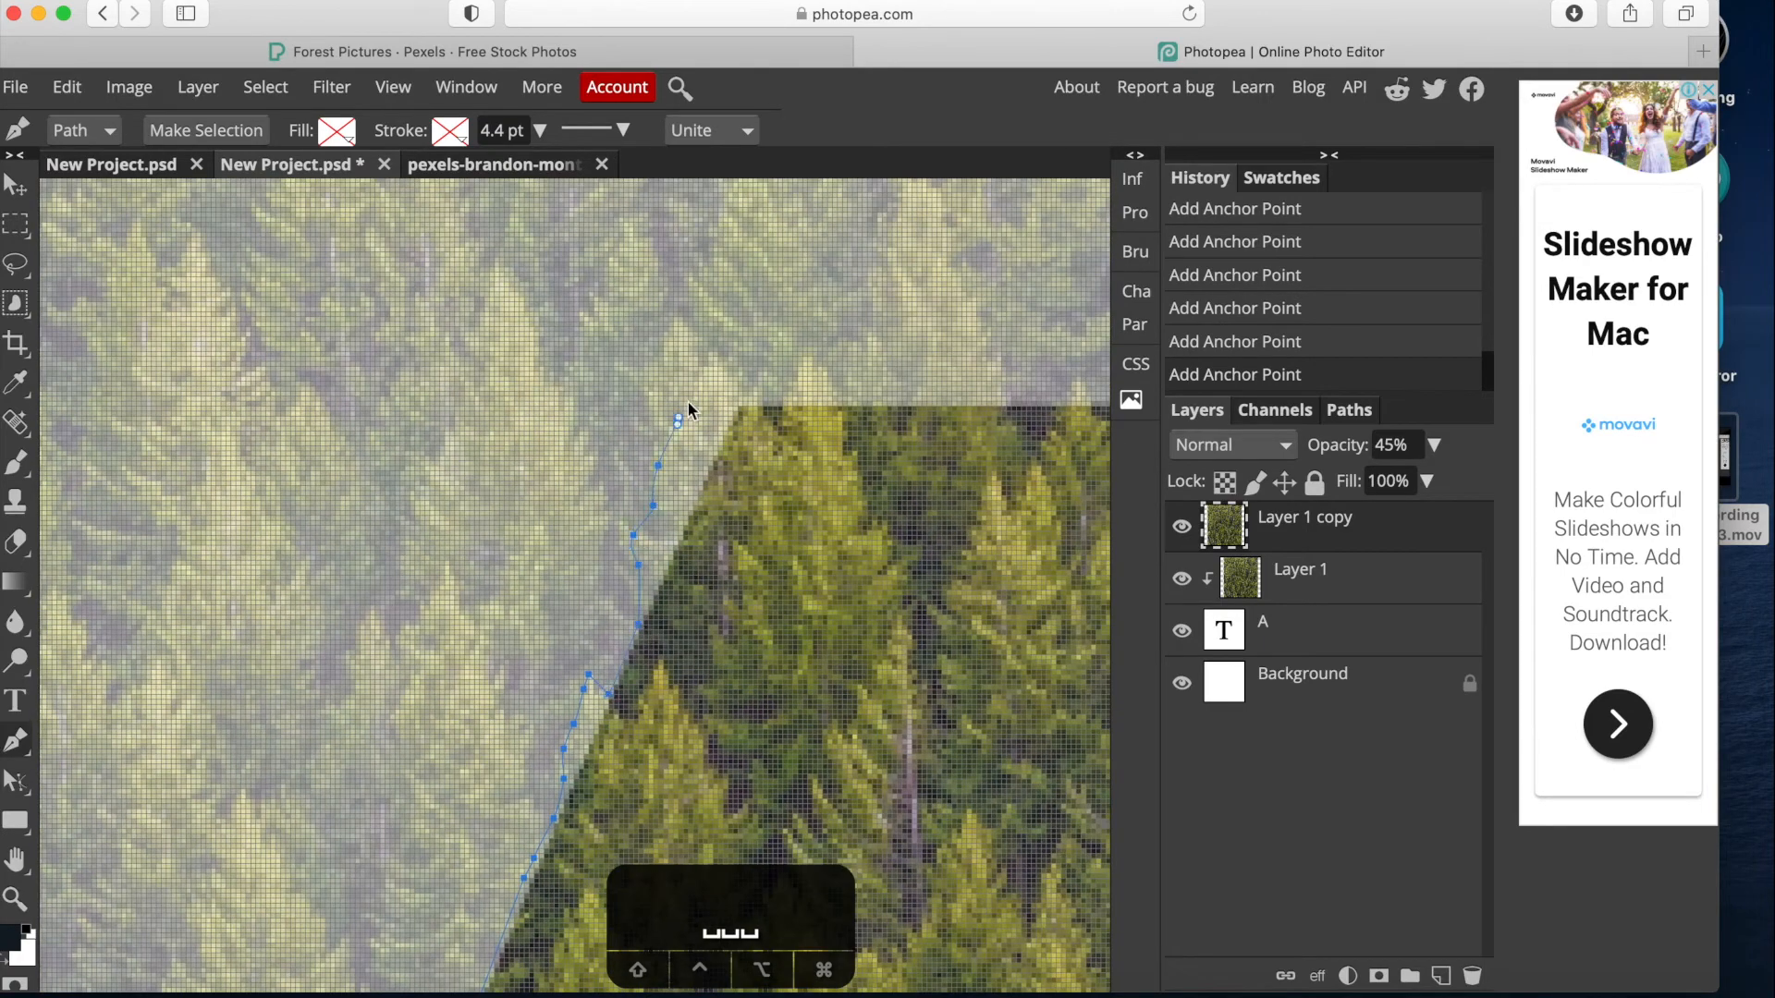
click(698, 384)
click(708, 360)
click(729, 391)
click(743, 407)
click(752, 416)
Trace the treetops rising above the flat top edge of the A with anchor points.
click(817, 385)
click(842, 412)
click(848, 426)
drag(889, 431, 496, 438)
click(513, 428)
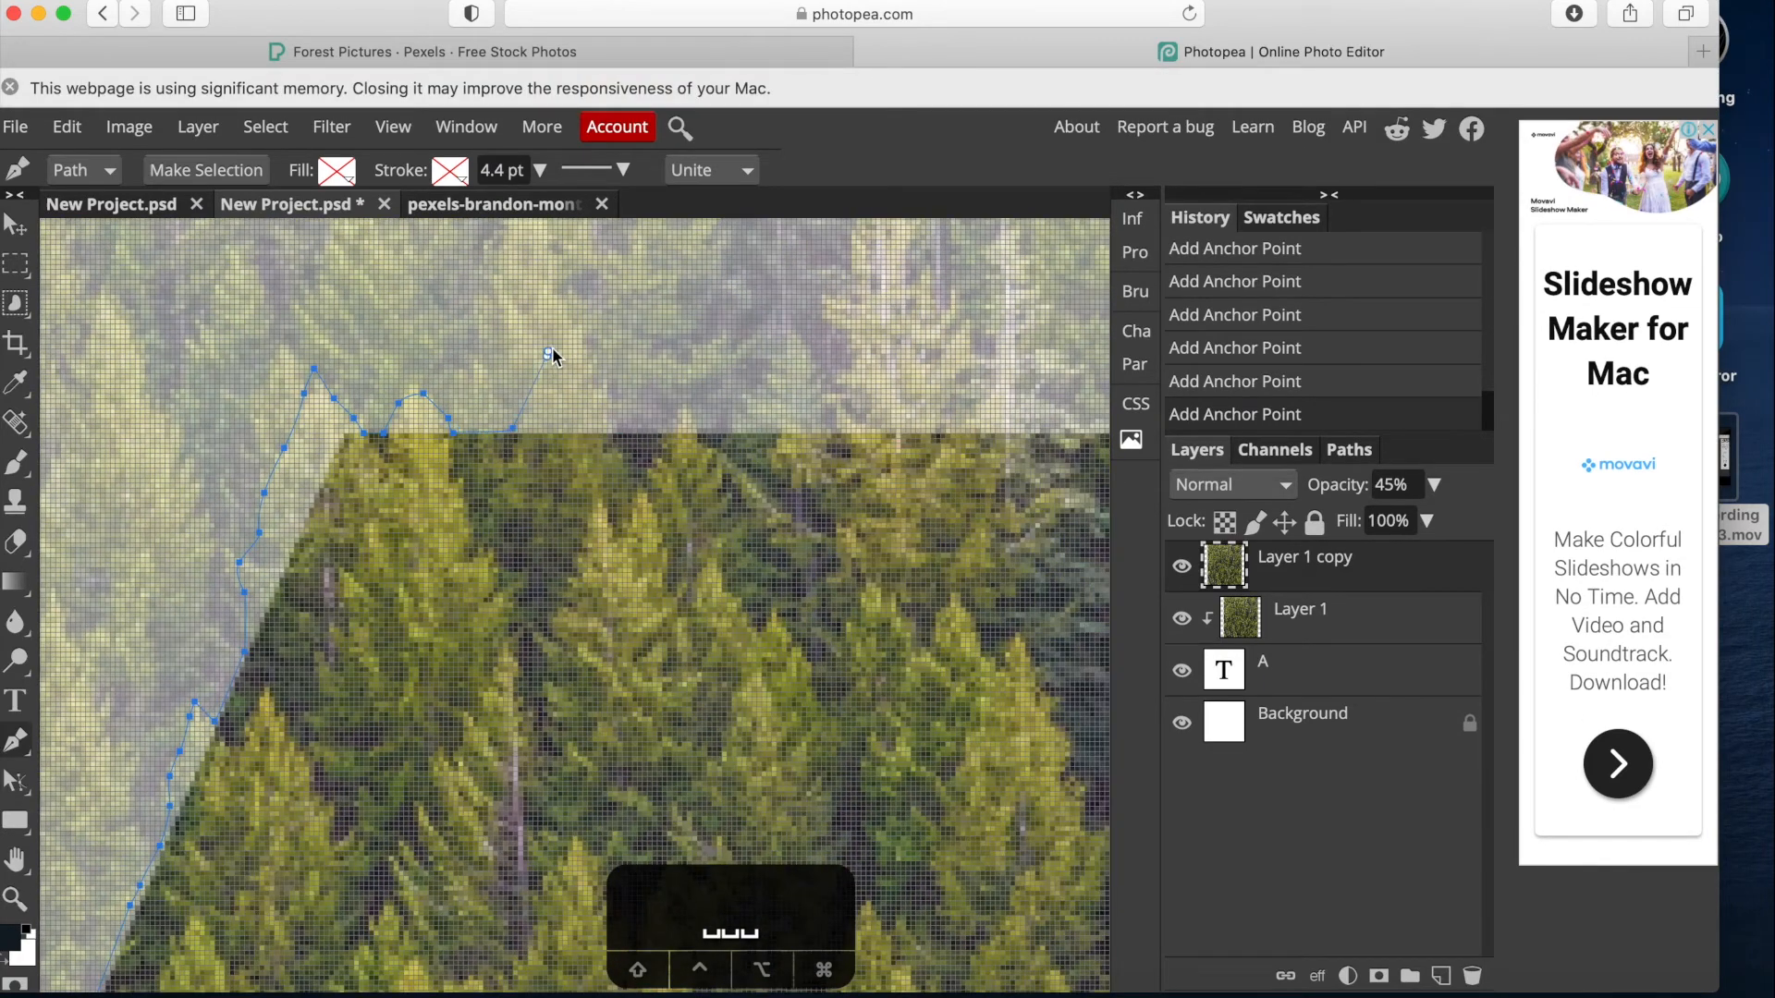
click(623, 433)
click(668, 428)
click(682, 409)
click(702, 433)
click(733, 432)
click(771, 378)
click(796, 339)
click(841, 399)
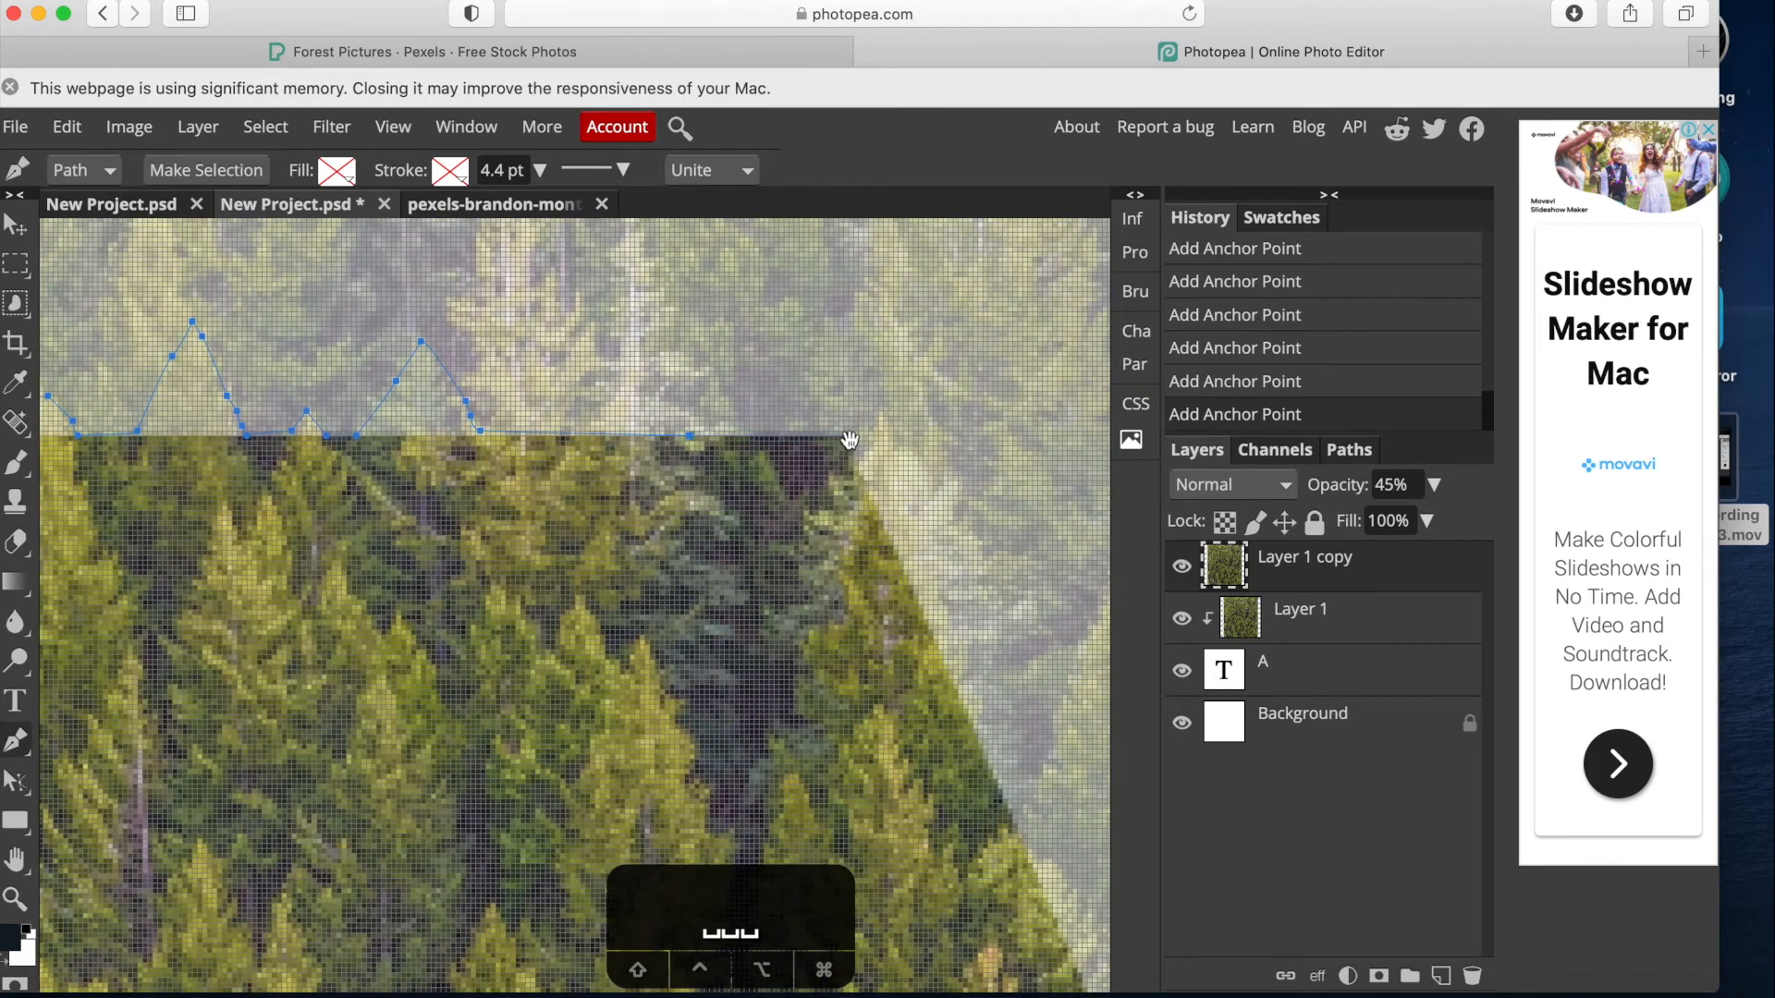
Carry the path around the A's top-right corner and onto the start of its outer right slope.
drag(850, 441, 663, 223)
click(970, 411)
click(980, 445)
drag(985, 506, 985, 517)
drag(994, 522, 775, 363)
click(820, 304)
click(871, 390)
click(885, 460)
key(super+z)
key(super+z)
key(super+z)
key(super+z)
key(super+z)
key(super+z)
key(super+z)
key(super+z)
key(super+z)
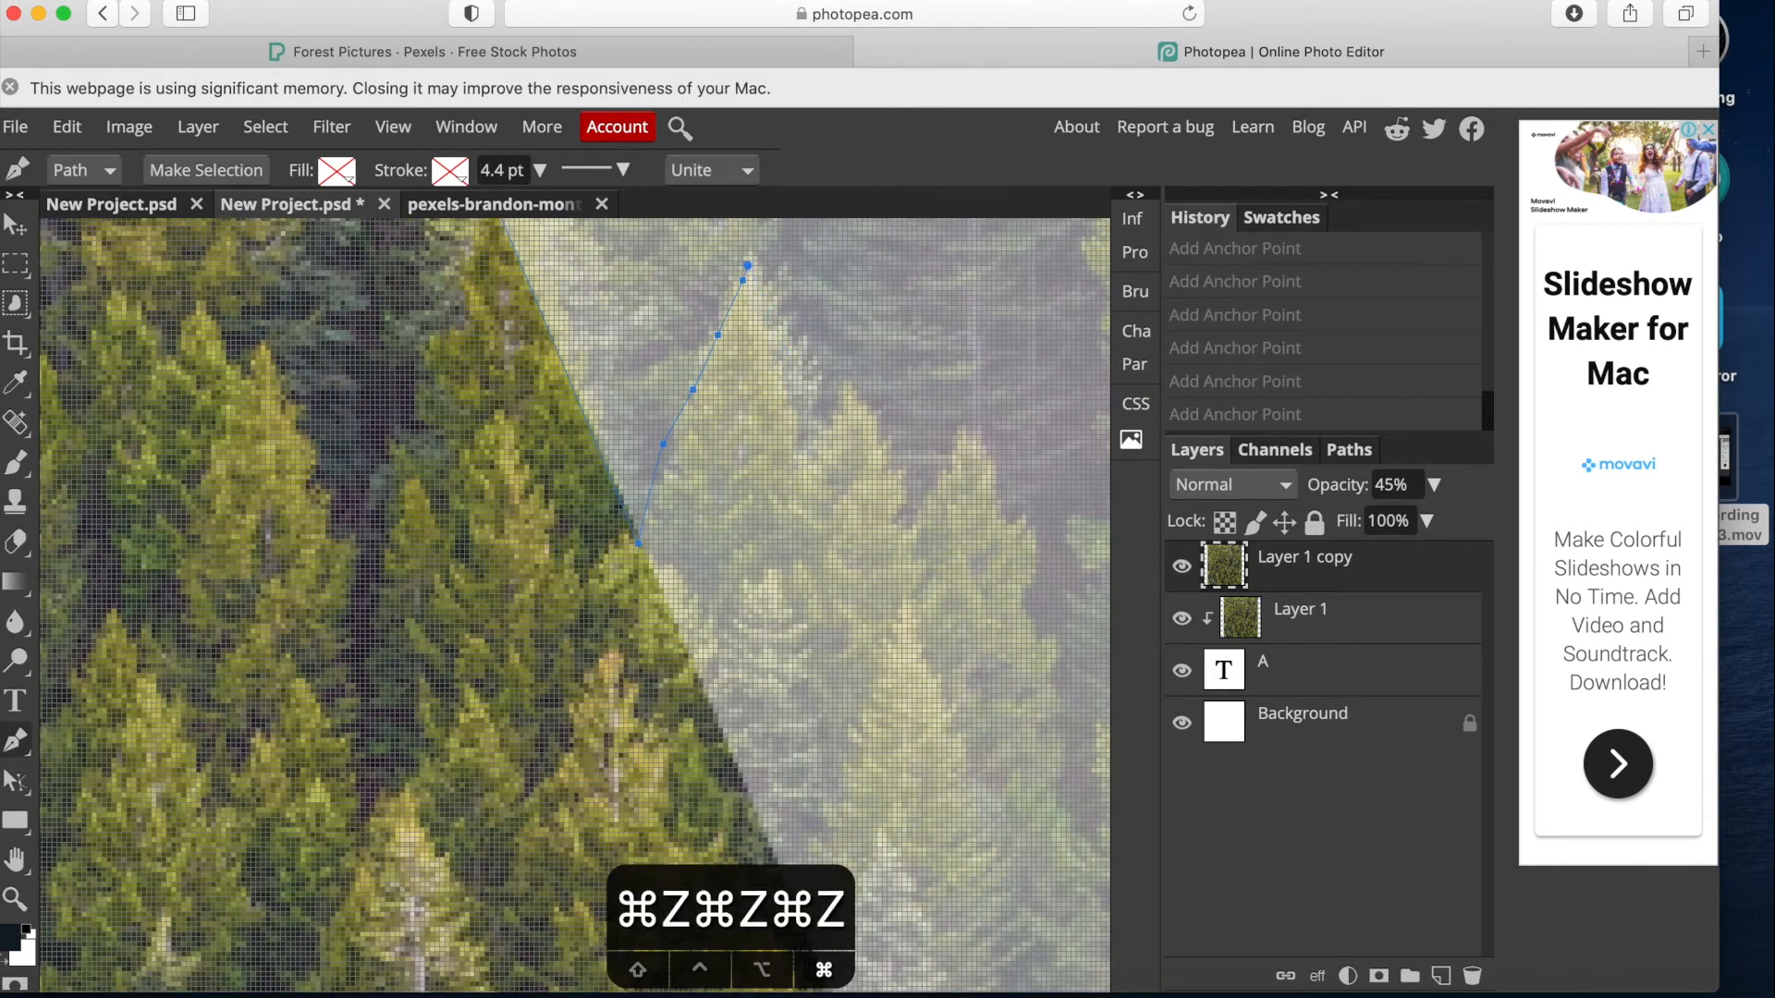
Trace the overhanging trees on the upper part of the A's outer right slope.
key(space)
click(609, 430)
click(664, 474)
click(693, 500)
click(729, 434)
click(783, 589)
drag(783, 693, 774, 586)
Continue the path down the outer right slope, following the contours of the next overhanging trees.
click(769, 719)
click(803, 685)
click(841, 596)
drag(852, 718, 844, 497)
click(908, 559)
click(932, 803)
mouse_move(935, 841)
mouse_down()
mouse_move(792, 527)
mouse_move(786, 361)
mouse_up()
click(792, 552)
click(798, 487)
mouse_move(835, 542)
mouse_down()
mouse_move(792, 530)
mouse_move(768, 492)
mouse_up()
click(791, 587)
drag(860, 701, 837, 563)
click(853, 679)
click(872, 683)
click(887, 663)
click(893, 638)
key(super+z)
key(super+z)
key(super+z)
key(super+z)
Continue the Pen path down the A's outer right slope, adding anchor points along the edges of the overhanging trees.
mouse_move(994, 770)
mouse_down()
mouse_move(883, 691)
mouse_move(850, 463)
mouse_up()
click(894, 640)
click(875, 555)
click(833, 487)
click(818, 542)
drag(868, 594, 795, 319)
click(941, 819)
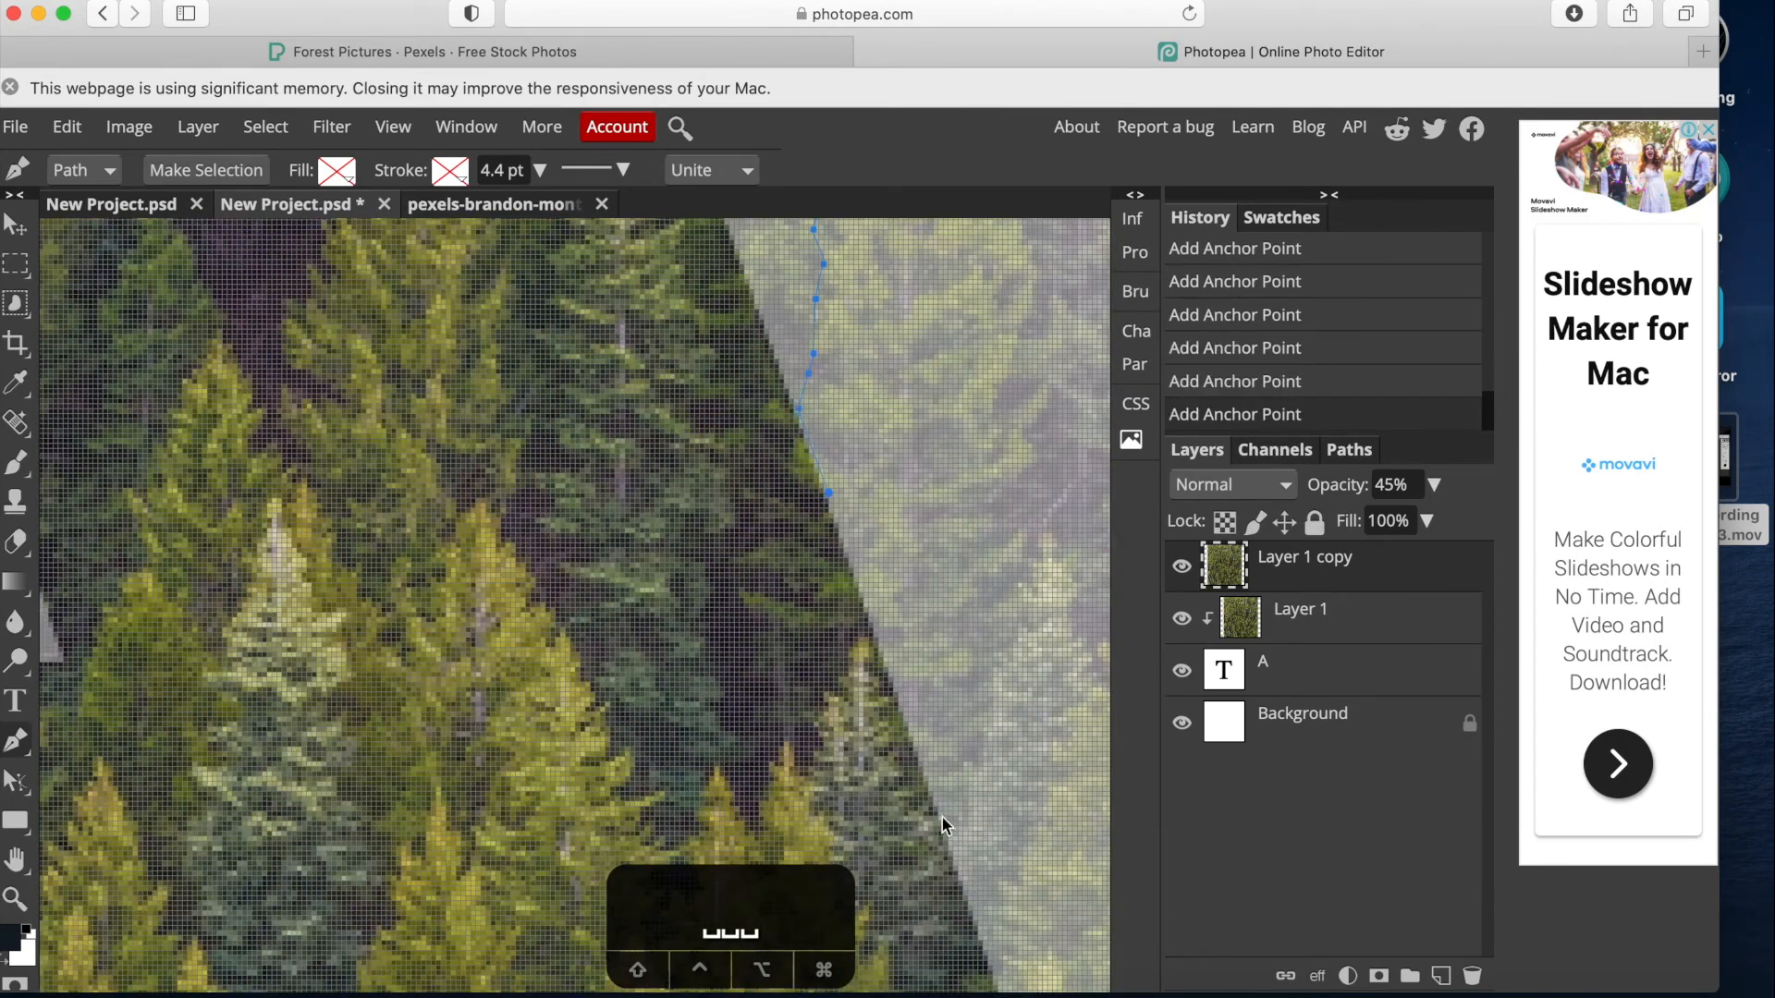
Trace the last overhanging trees on the lower part of the outer right slope, down towards the right foot.
drag(942, 819, 832, 419)
click(891, 597)
drag(1019, 721, 848, 426)
click(855, 592)
click(858, 673)
click(855, 727)
mouse_move(854, 727)
mouse_down()
mouse_move(868, 483)
mouse_move(791, 222)
mouse_up()
Run the path along the base of the right foot and up its inner edge to the underside of the crossbar.
click(967, 803)
drag(646, 691, 1029, 693)
click(500, 811)
drag(477, 377, 592, 795)
click(584, 403)
Carry the path along the crossbar's underside and down around the left foot, closing it at the starting anchor point.
drag(498, 406, 1026, 434)
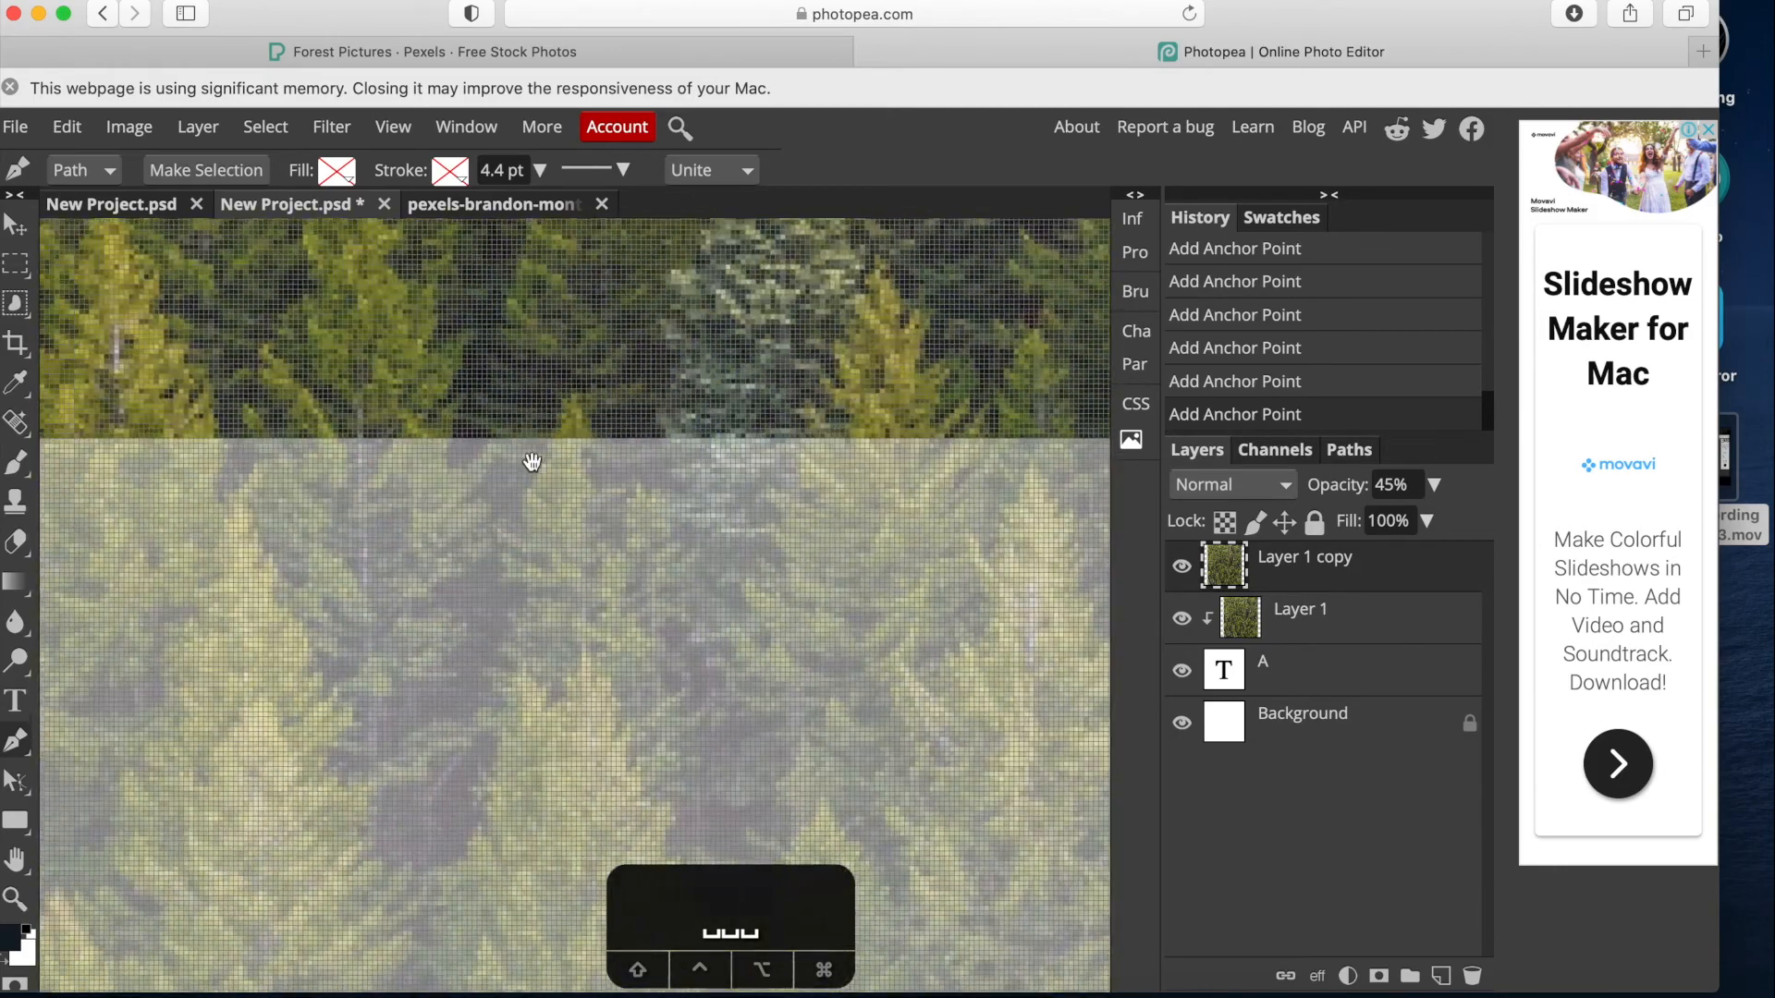
drag(534, 464, 1008, 467)
click(451, 440)
drag(546, 336, 629, 231)
click(538, 590)
drag(410, 523, 782, 560)
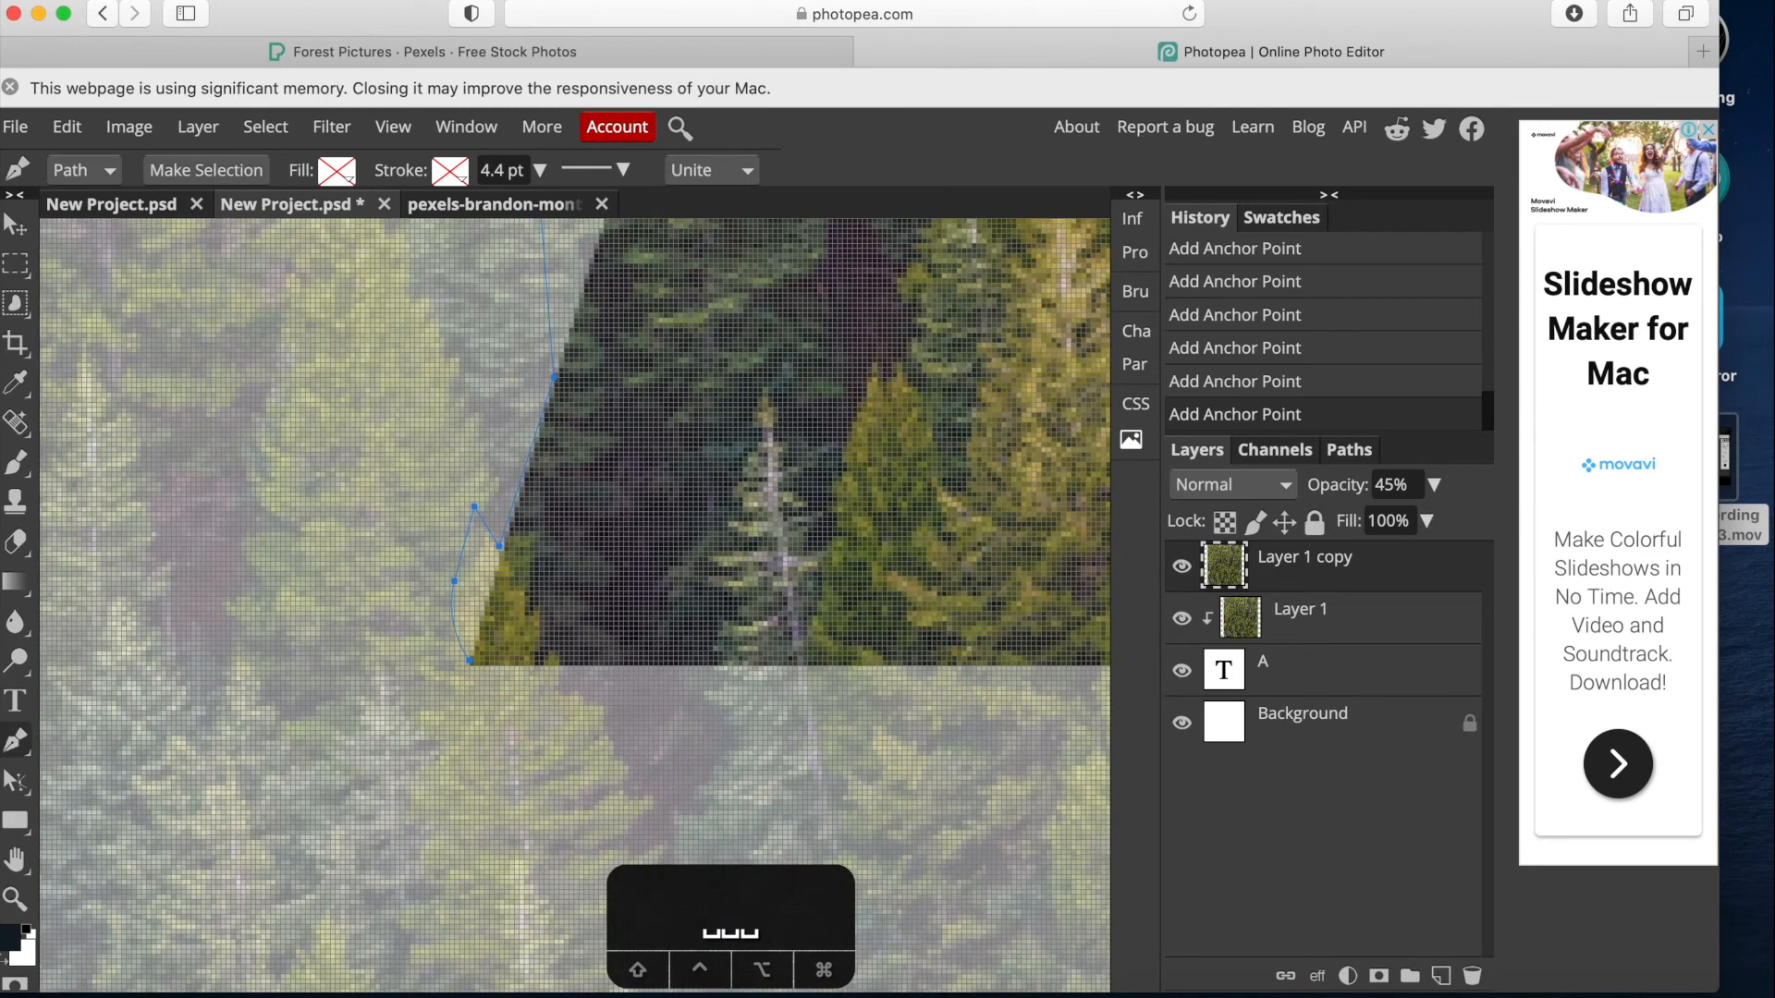
click(470, 660)
Convert the closed outline path around the A into a new anti-aliased selection.
drag(732, 445, 672, 604)
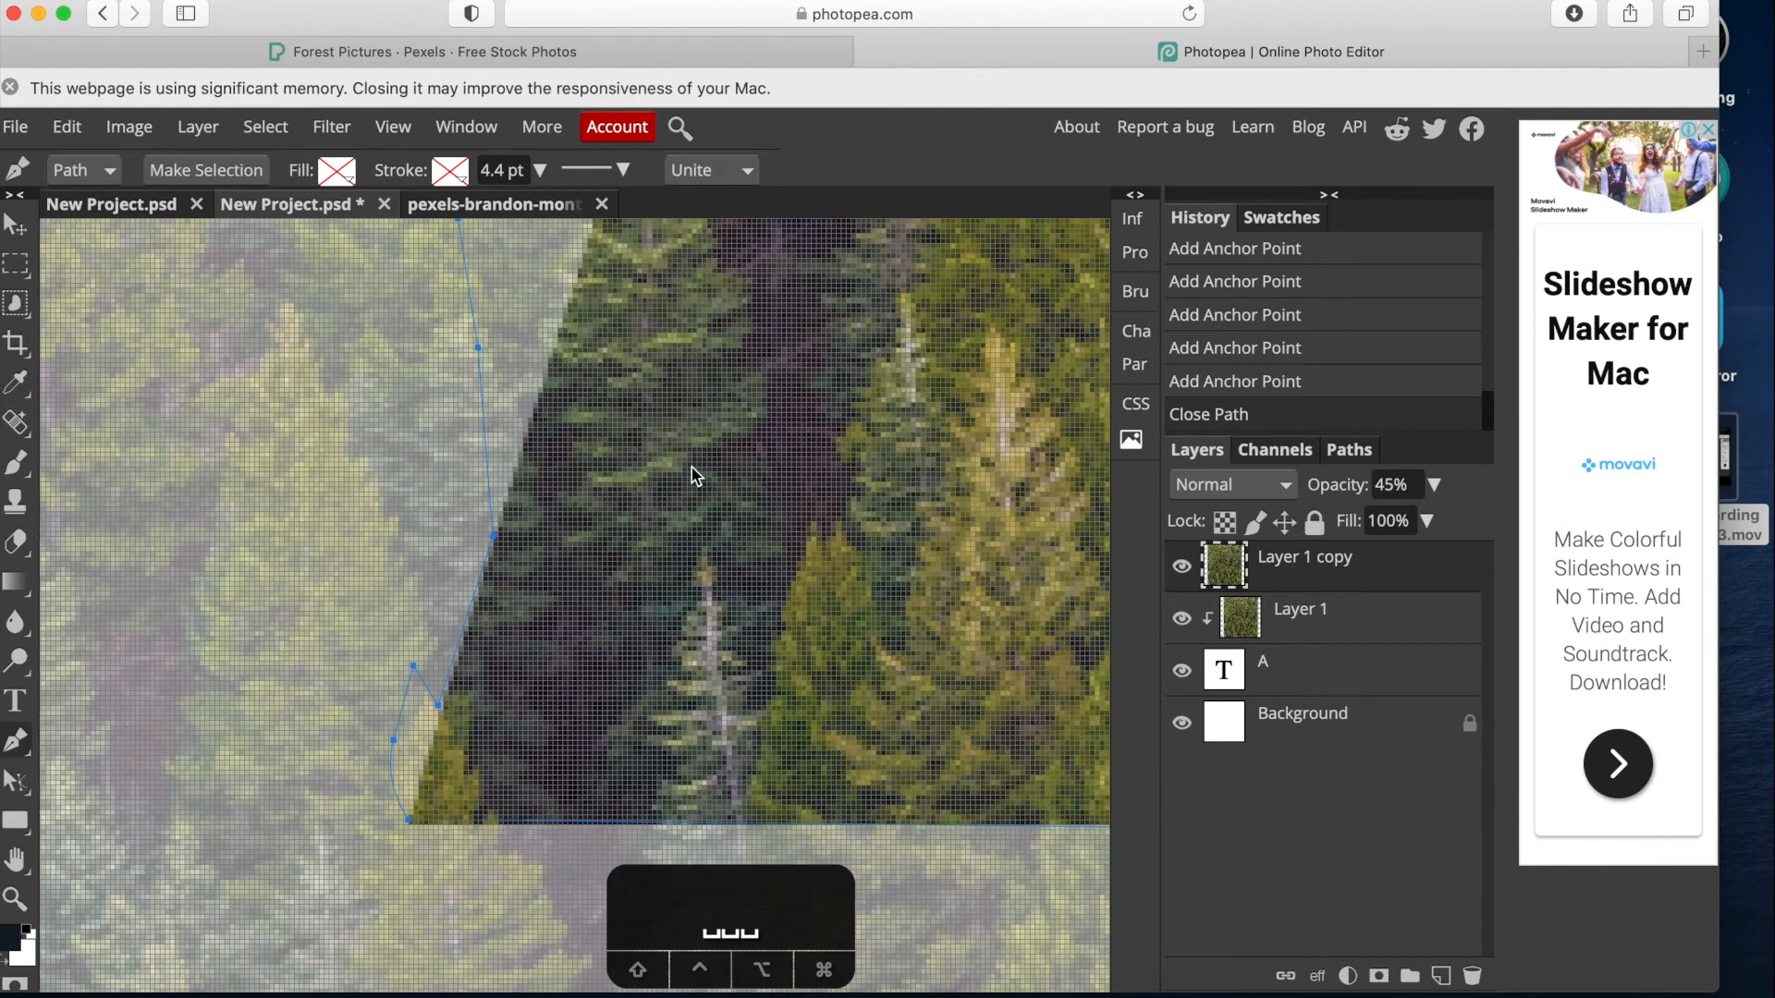
key(super+minus)
key(super+minus)
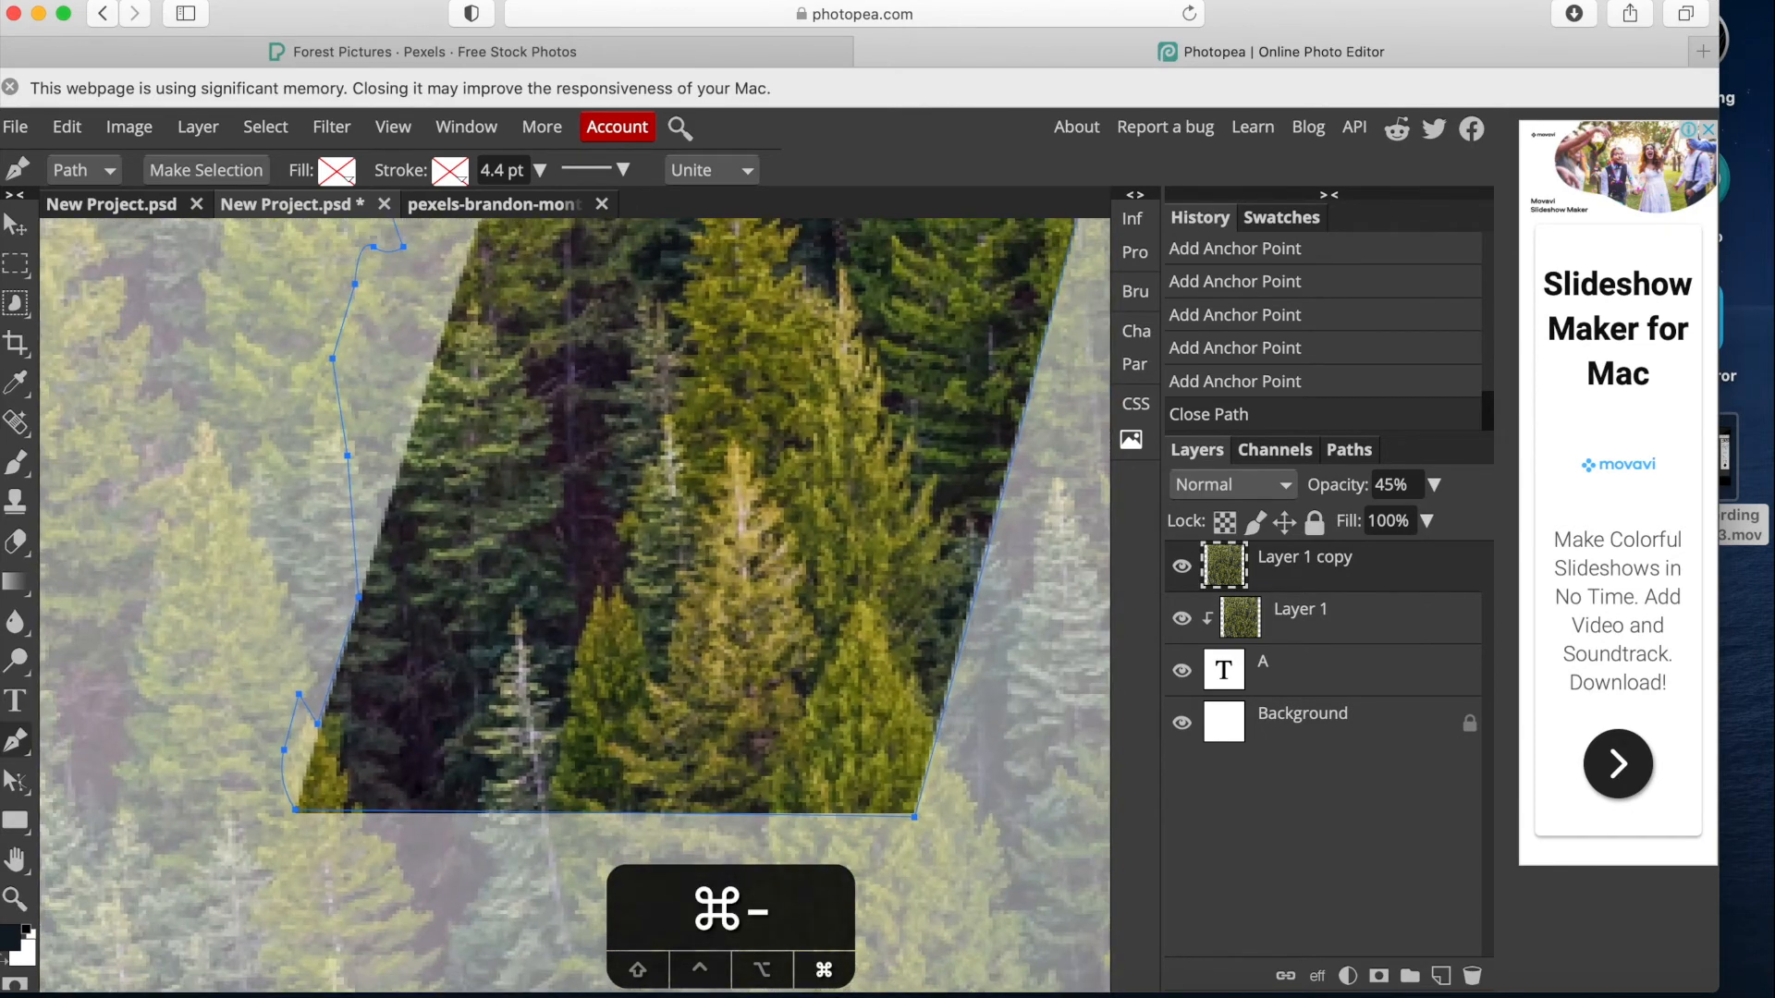
key(super+minus)
key(super+minus)
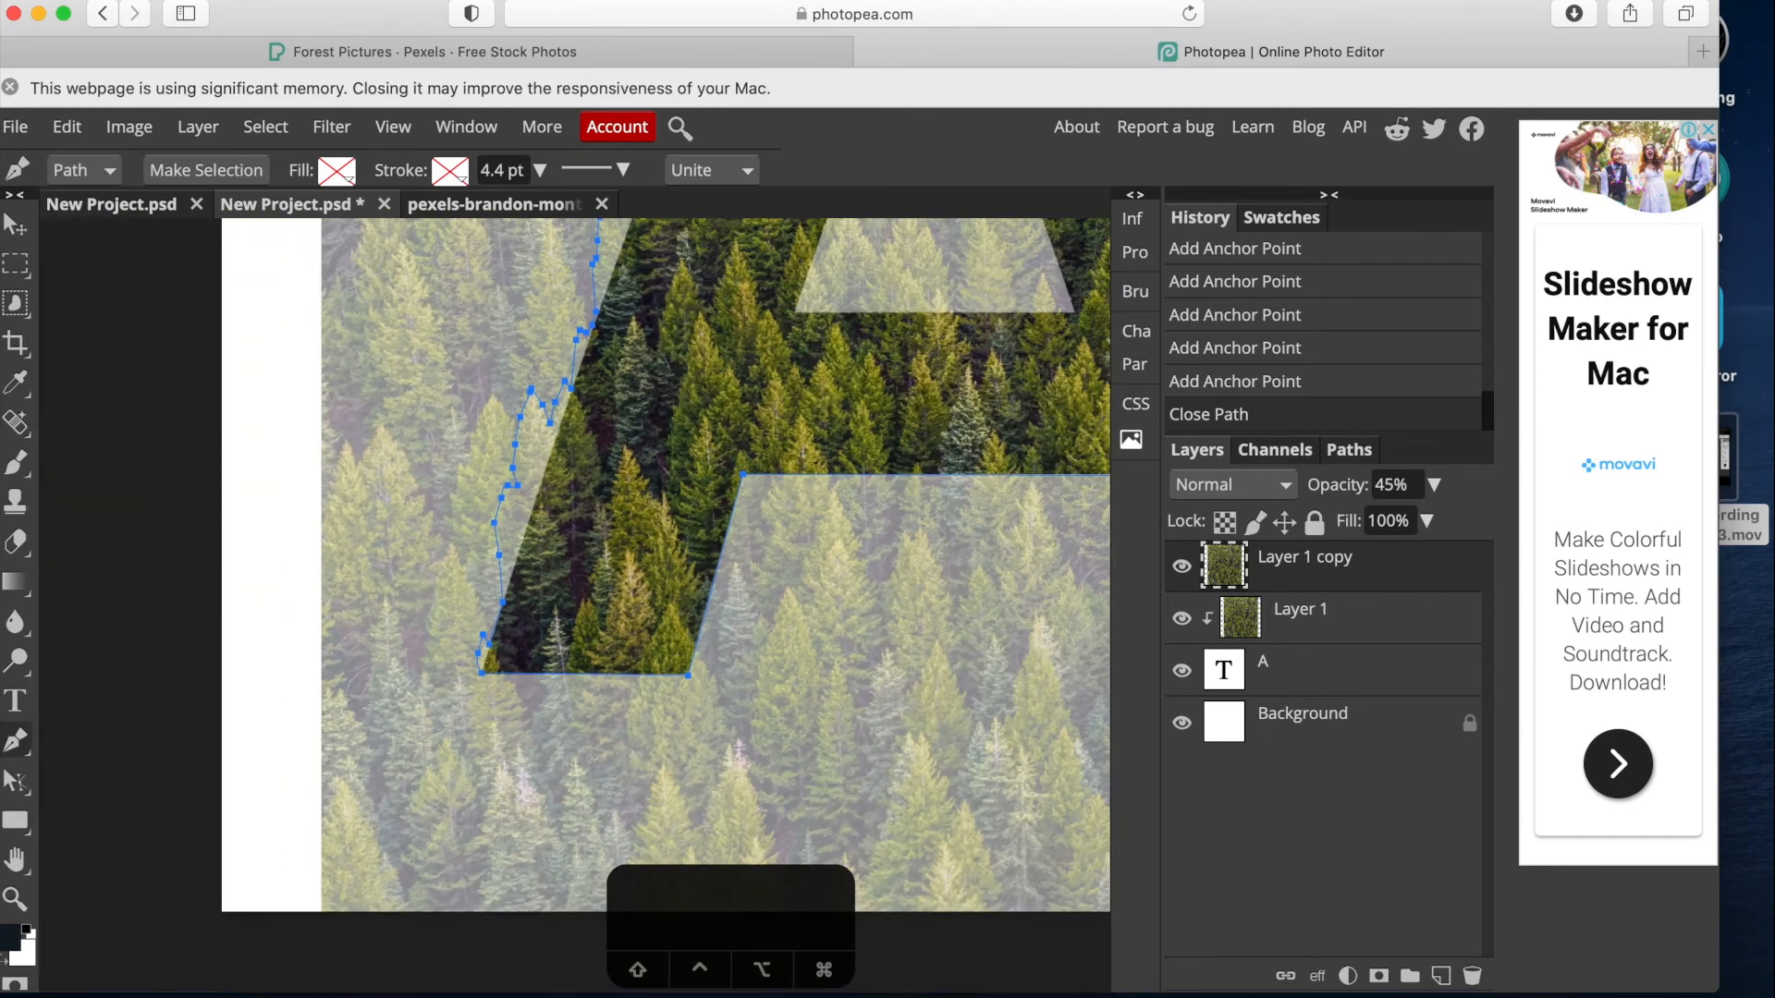
key(super+minus)
key(super+minus)
key(super+minus)
key(super+minus)
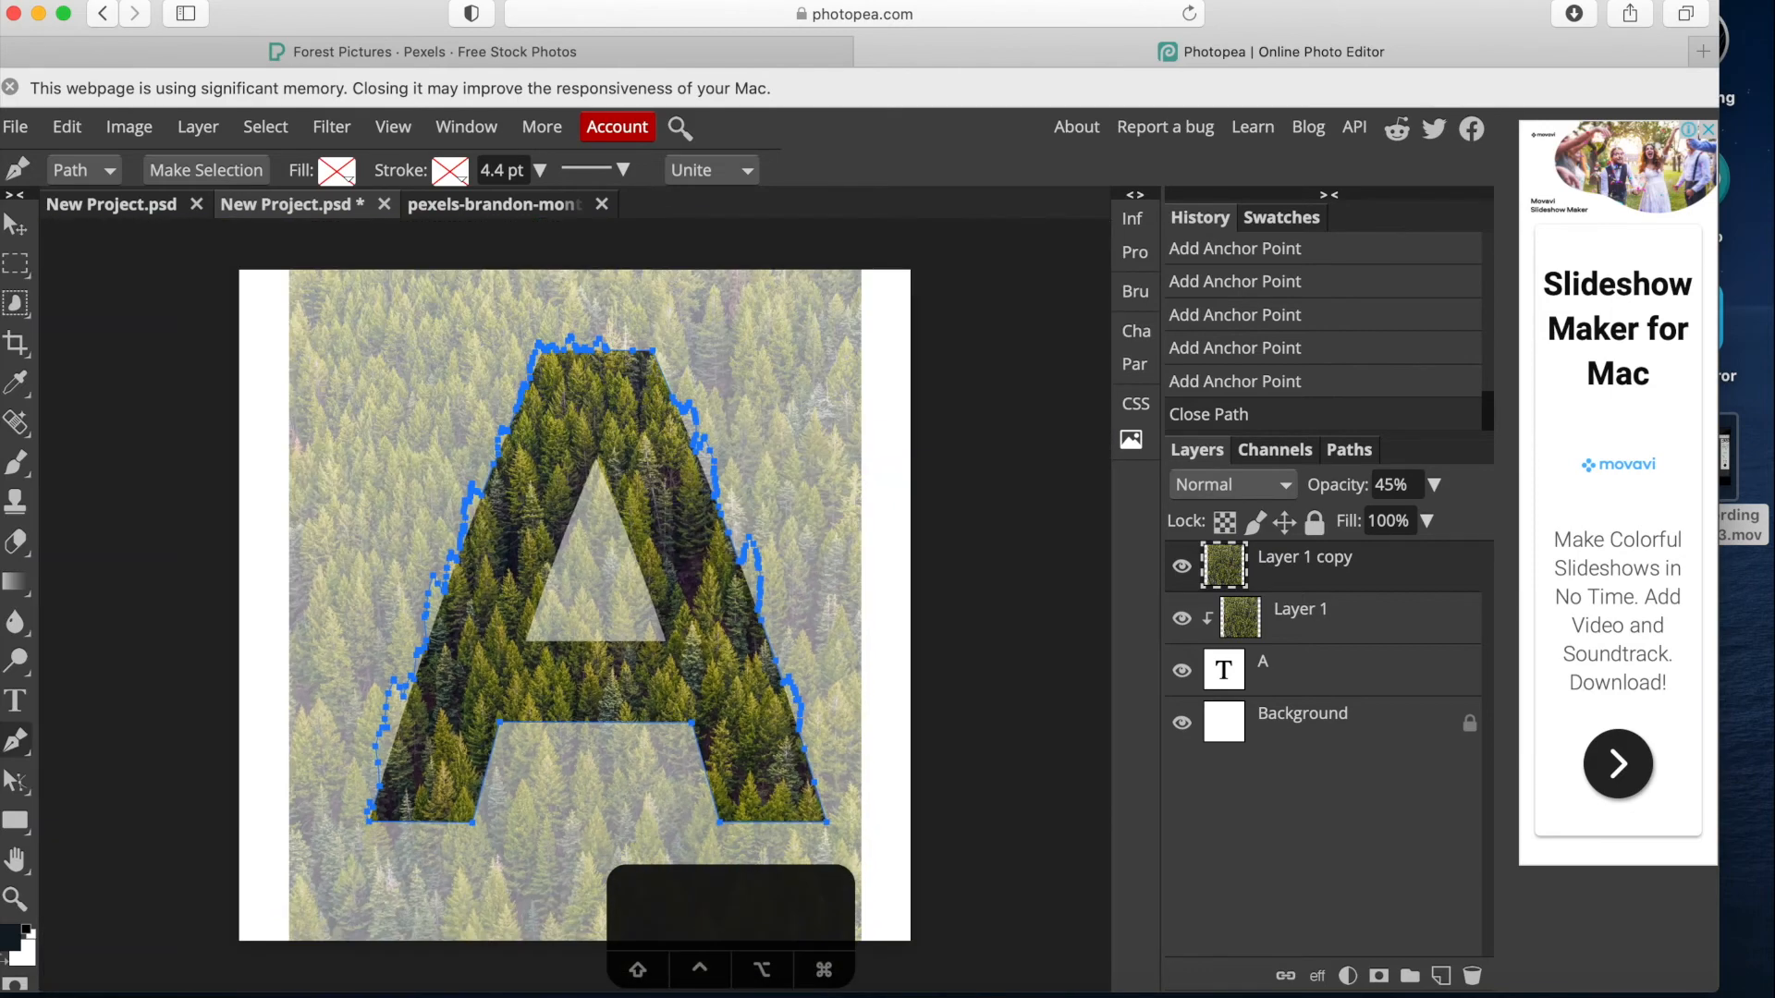
click(199, 174)
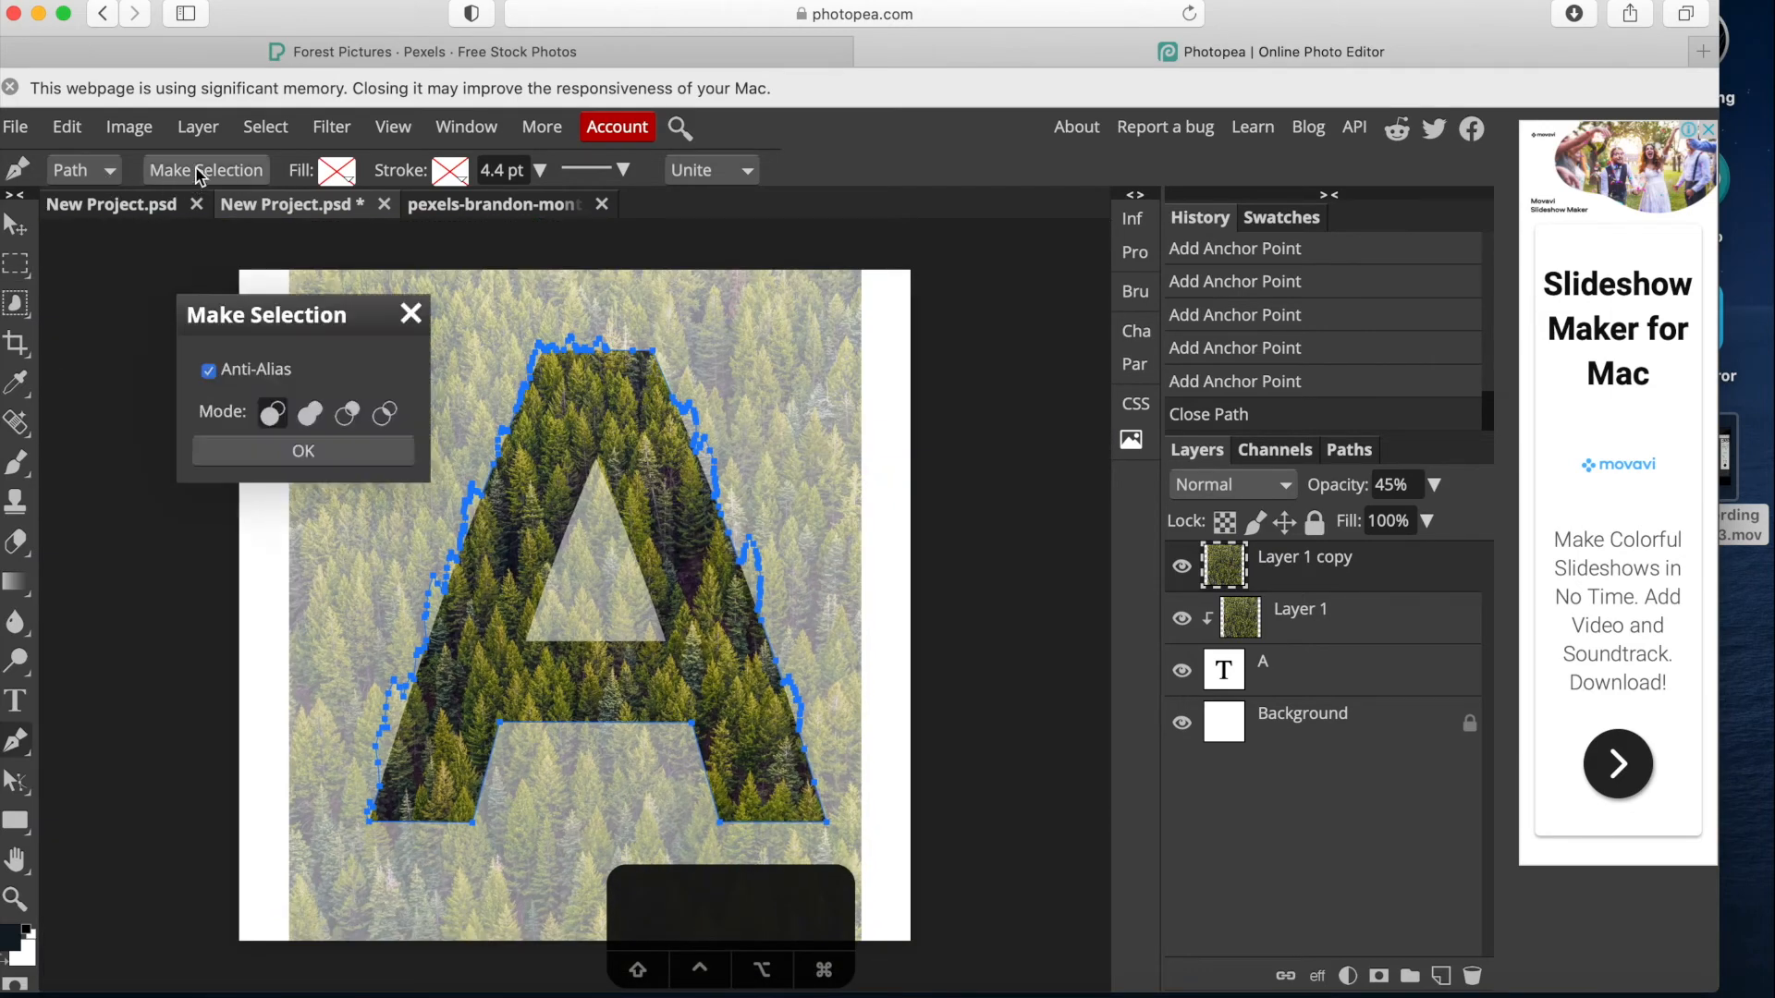
click(290, 451)
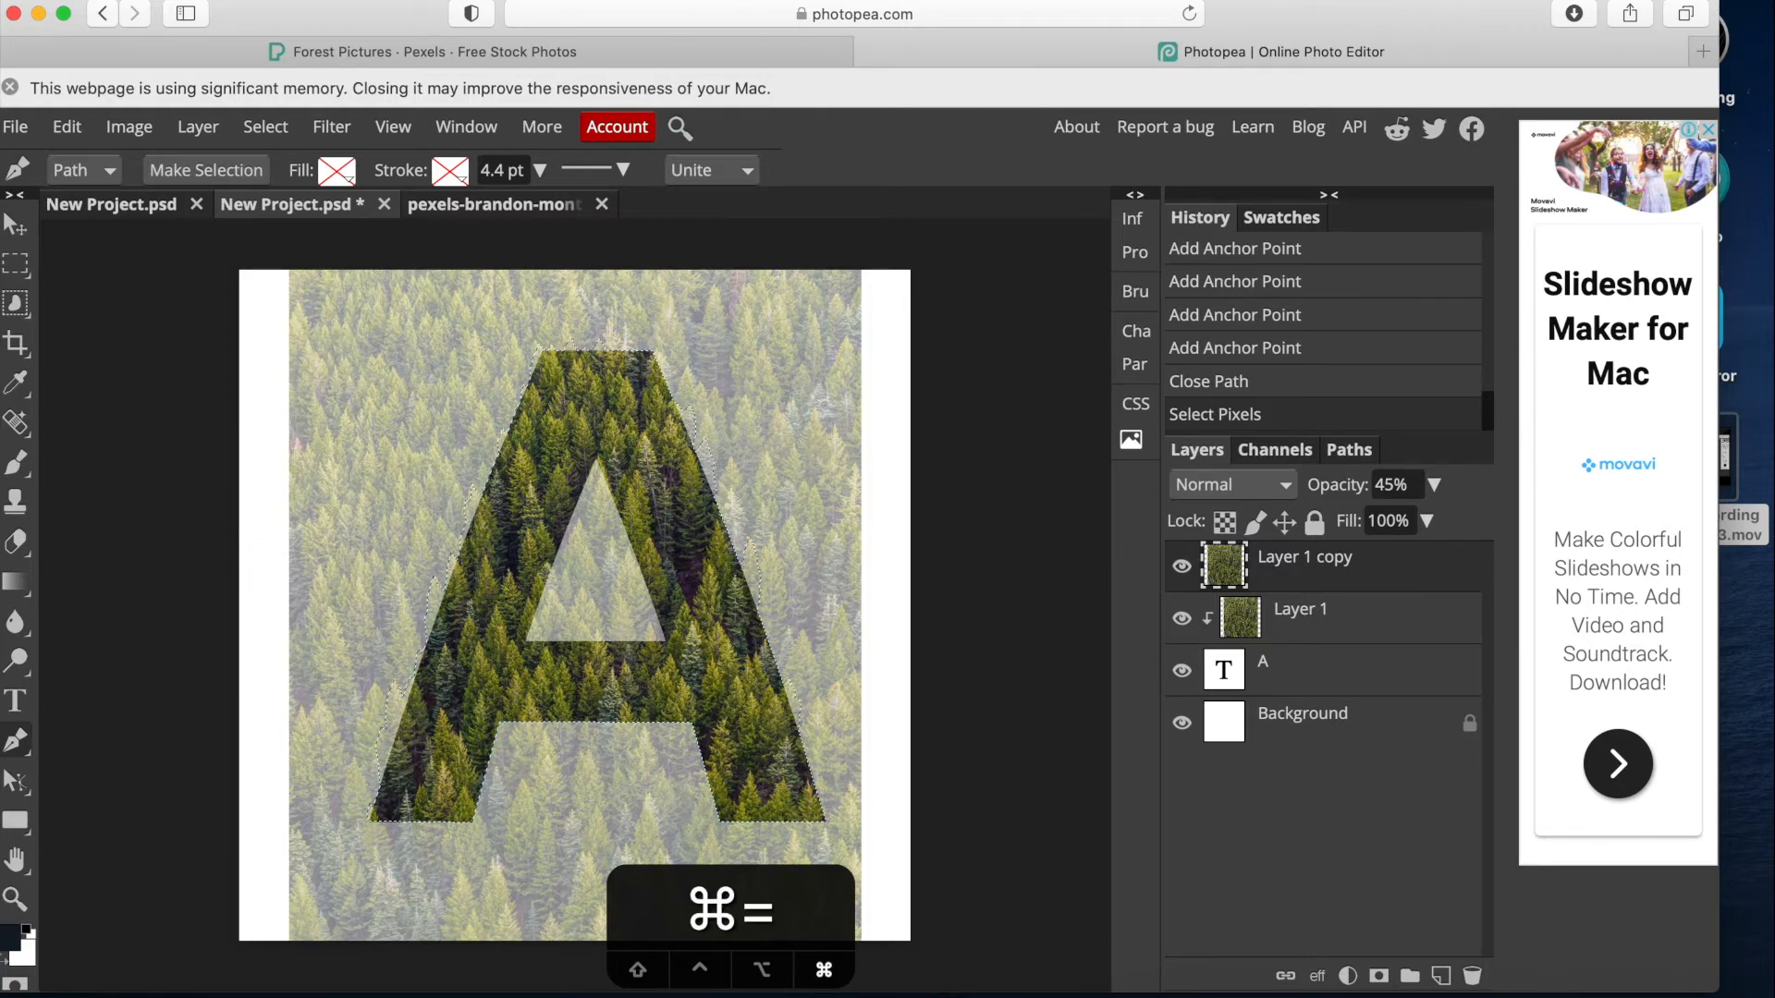
Invert the selection and clear the forest outside the traced A on the duplicate layer.
key(super+equal)
key(super+minus)
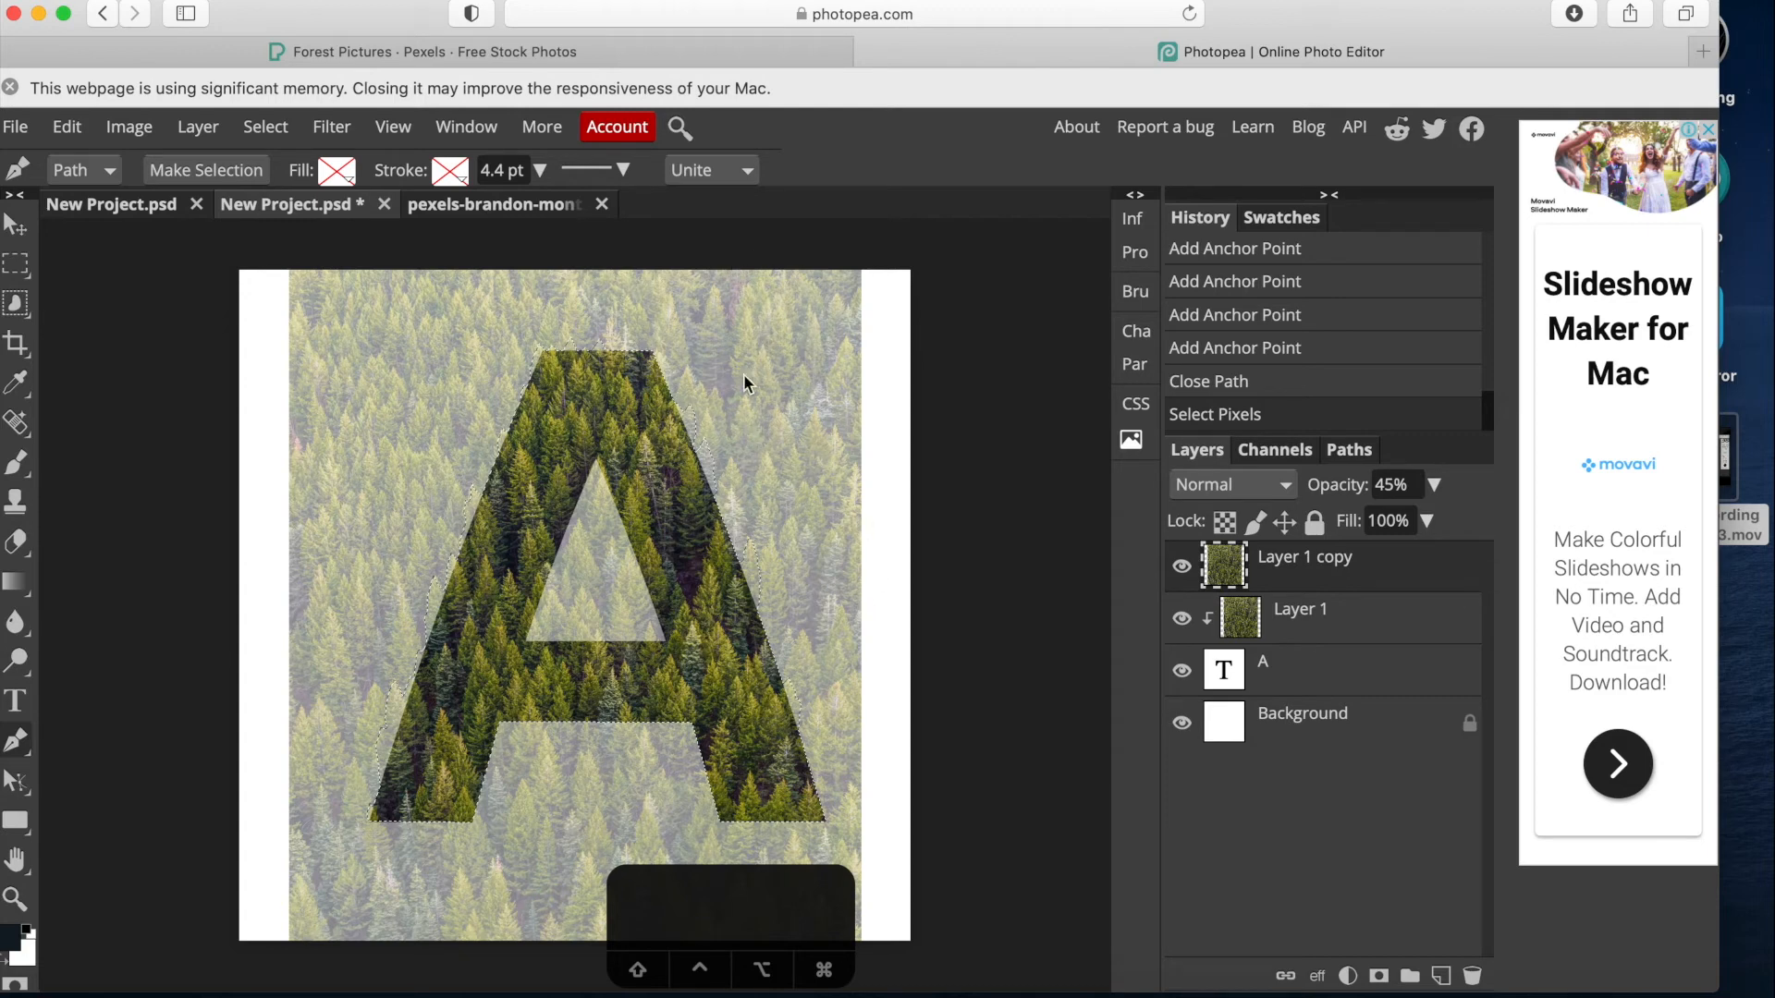
click(143, 132)
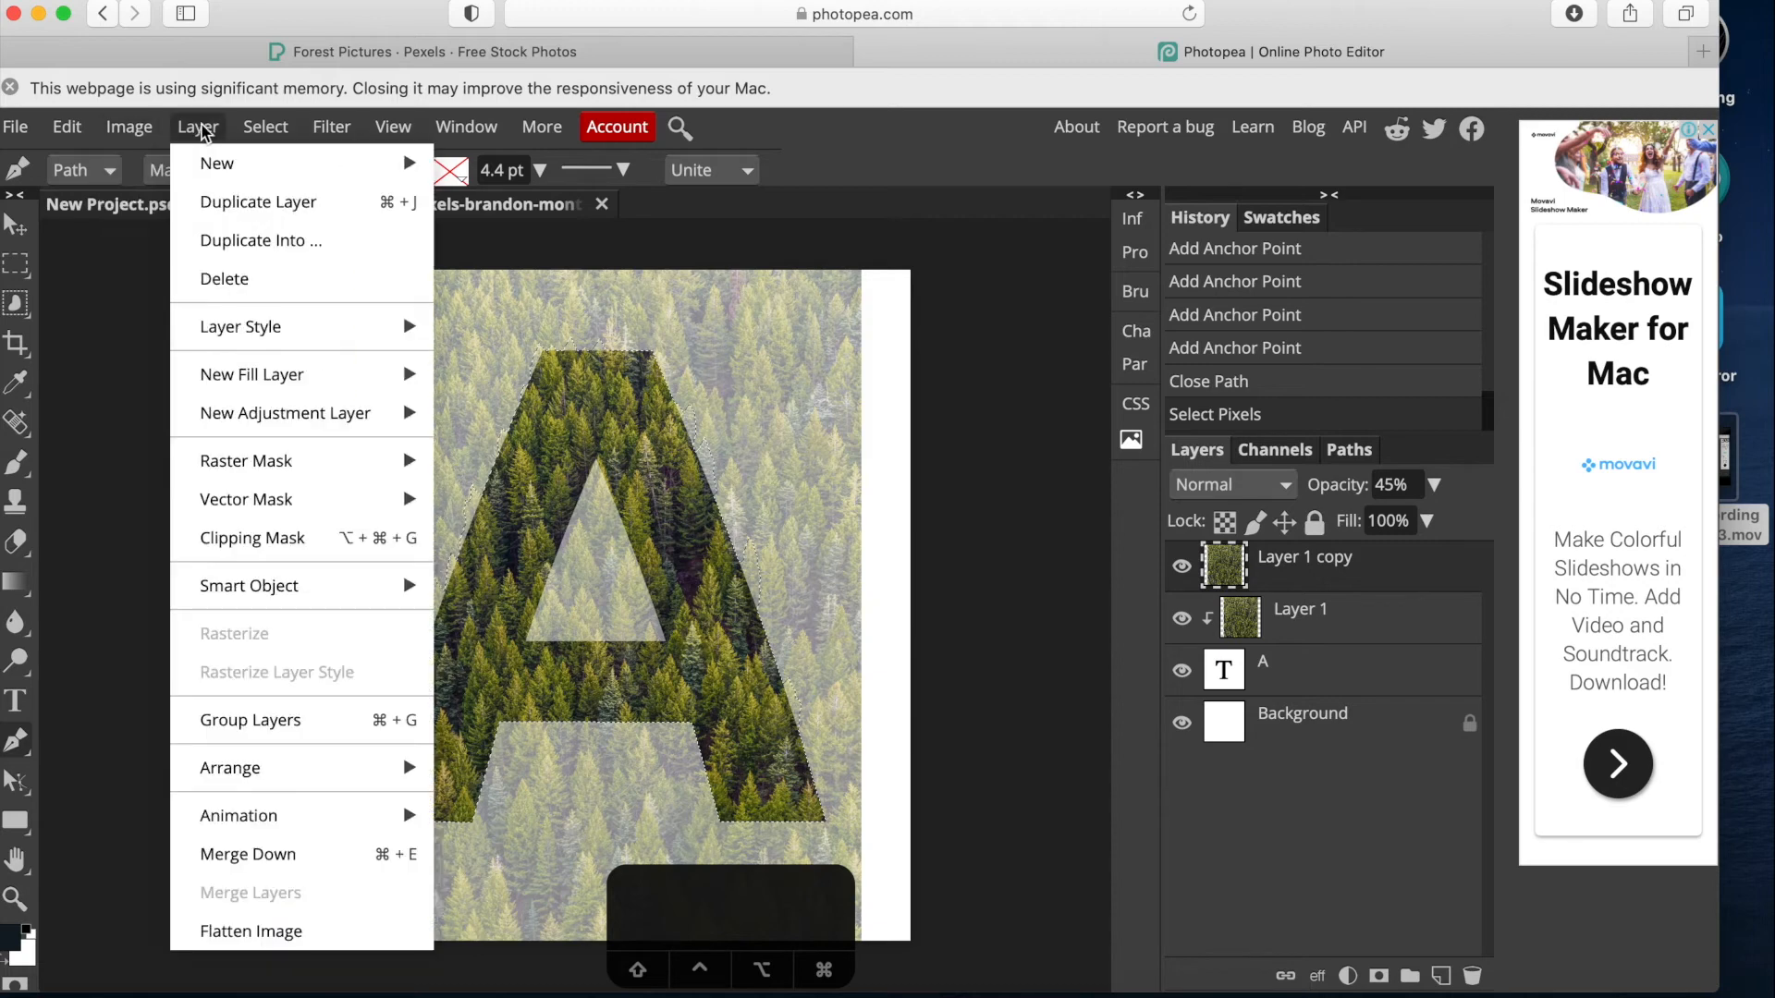
click(294, 242)
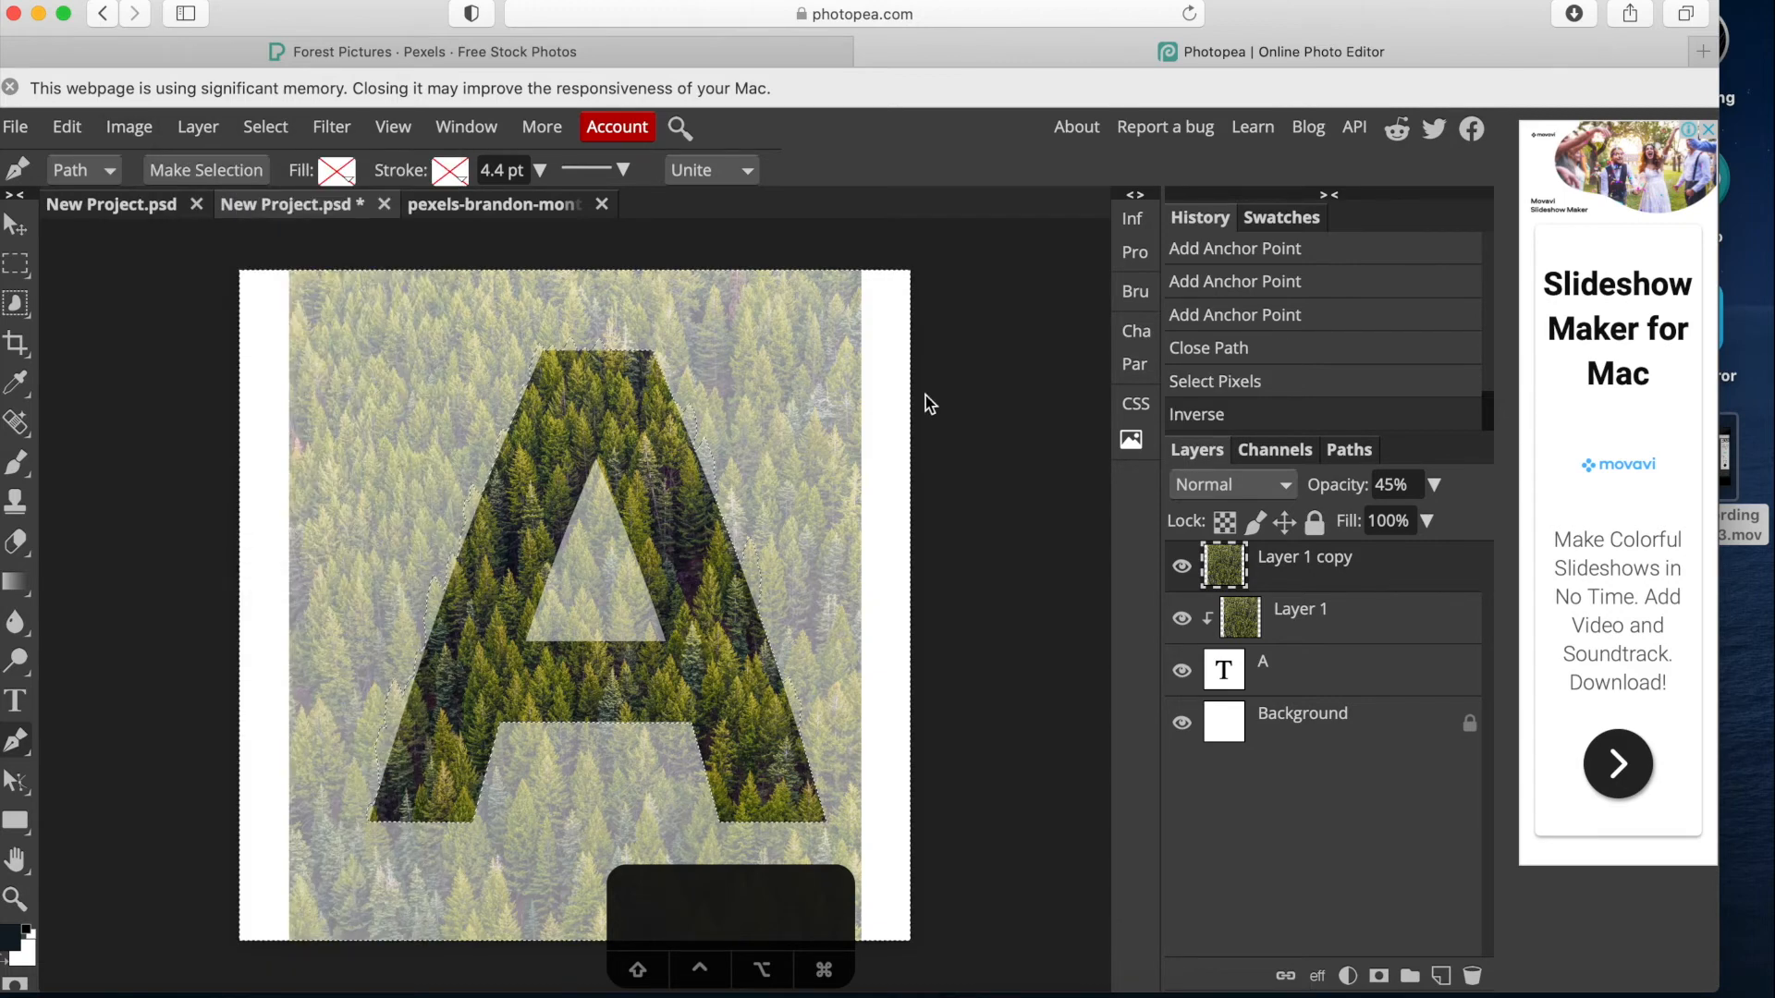
key(BackSpace)
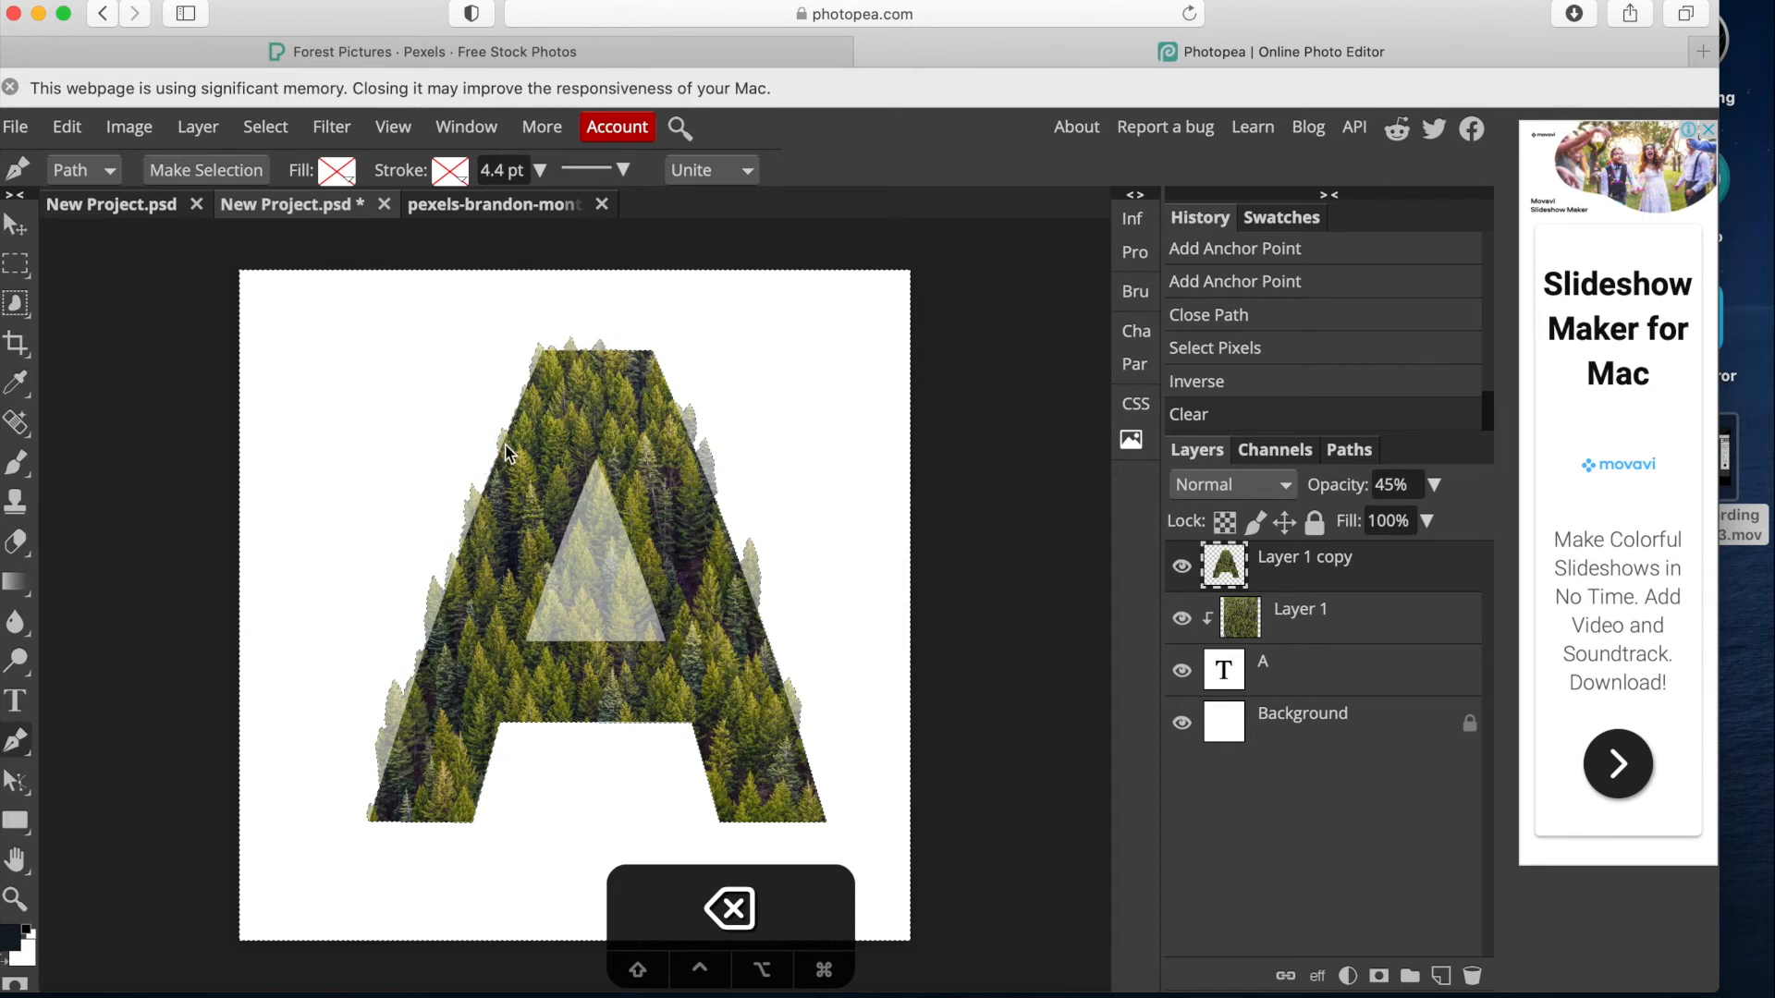
Switch to the Move tool and deselect the area around the A.
click(16, 225)
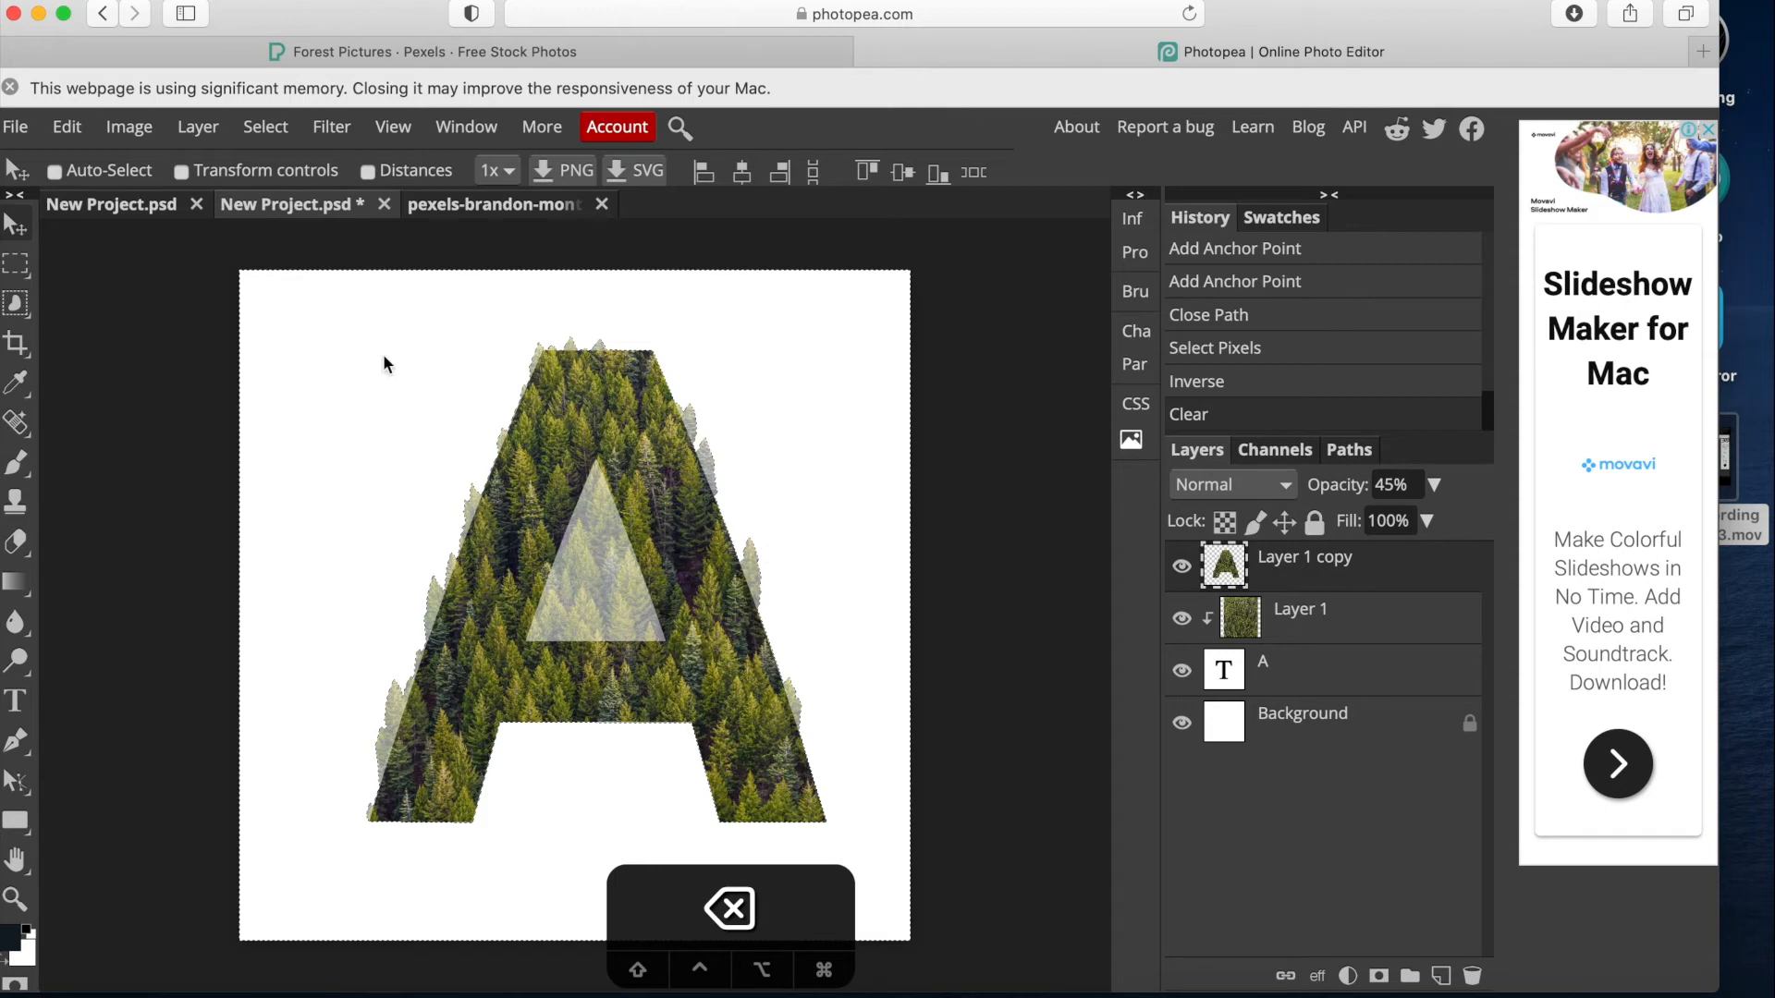
click(268, 129)
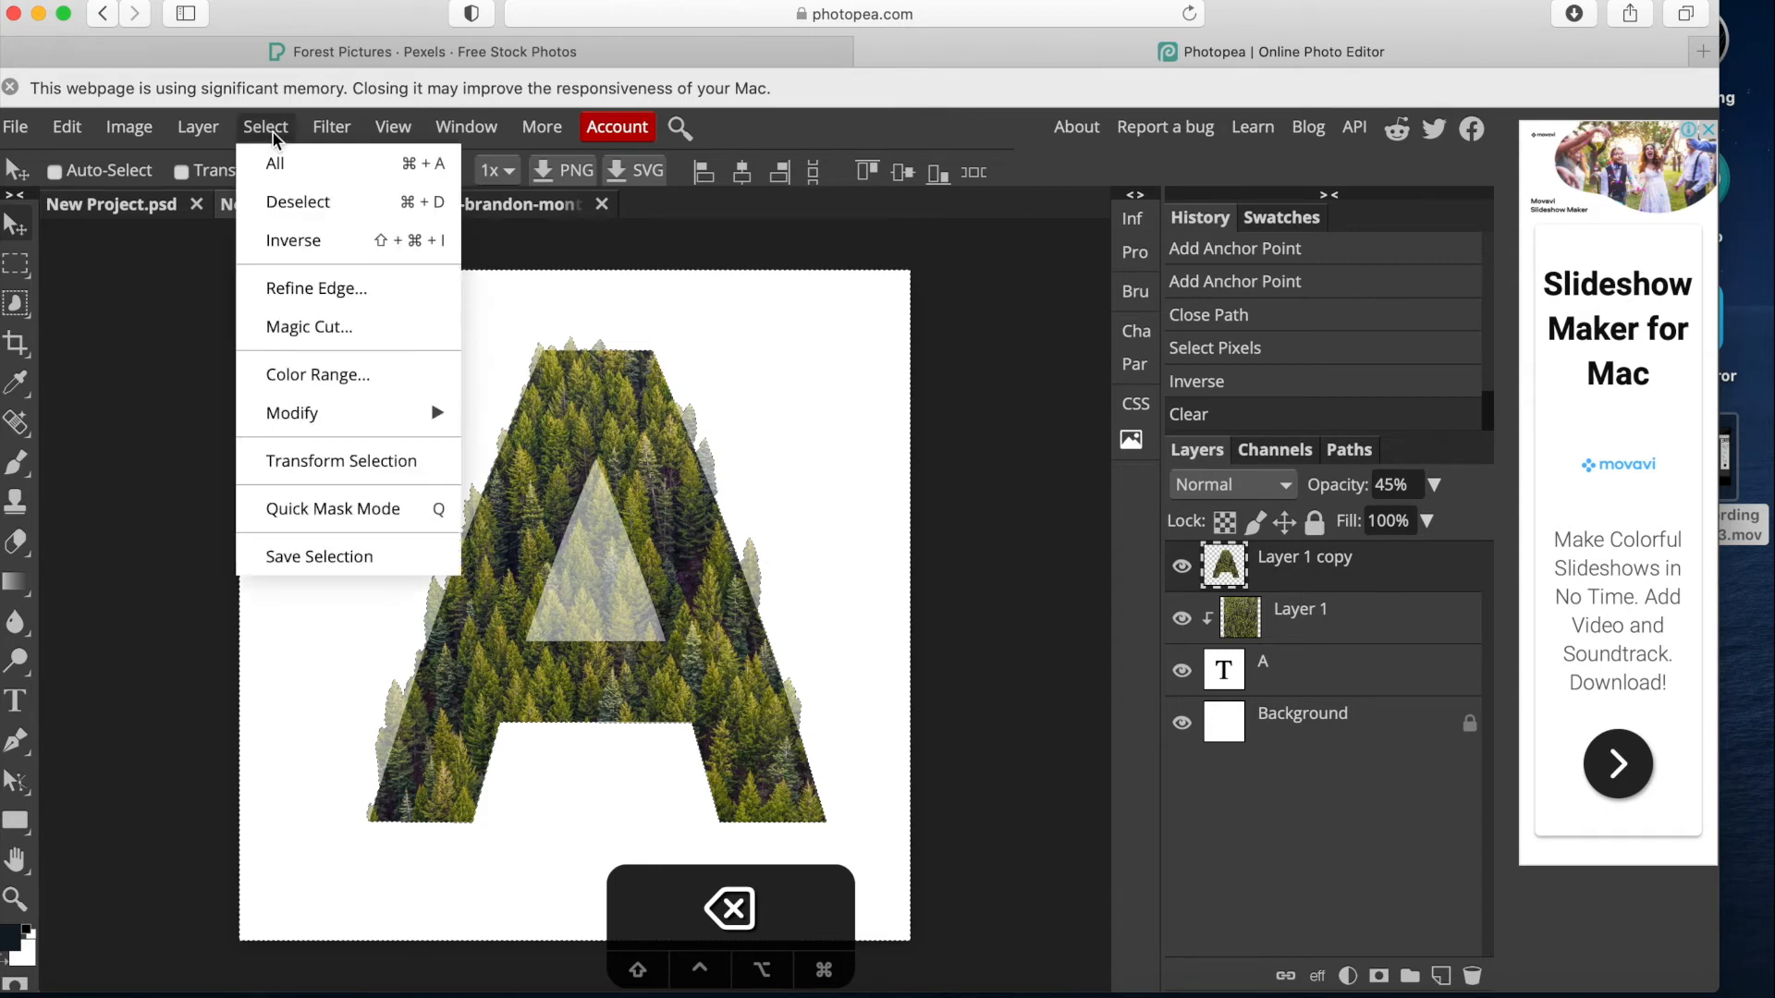
click(303, 200)
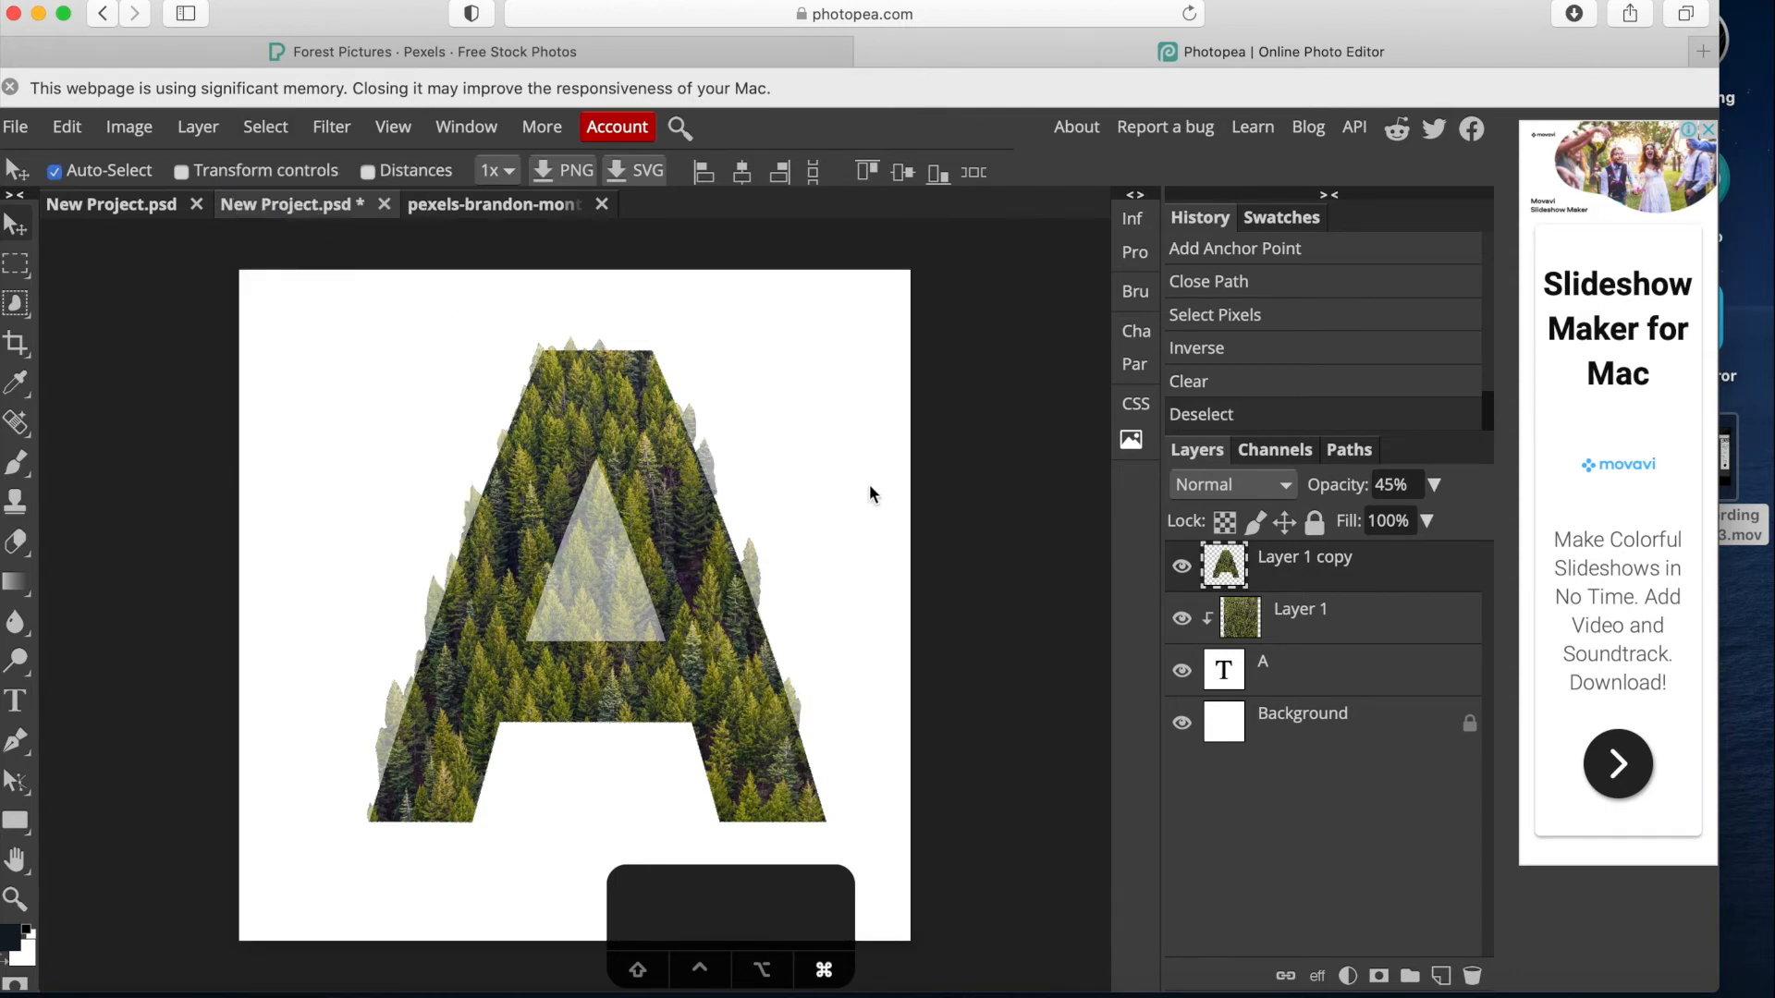
Create a new empty path separate from the Work Path that outlines the A.
key(super+plus)
key(space)
drag(868, 490, 757, 604)
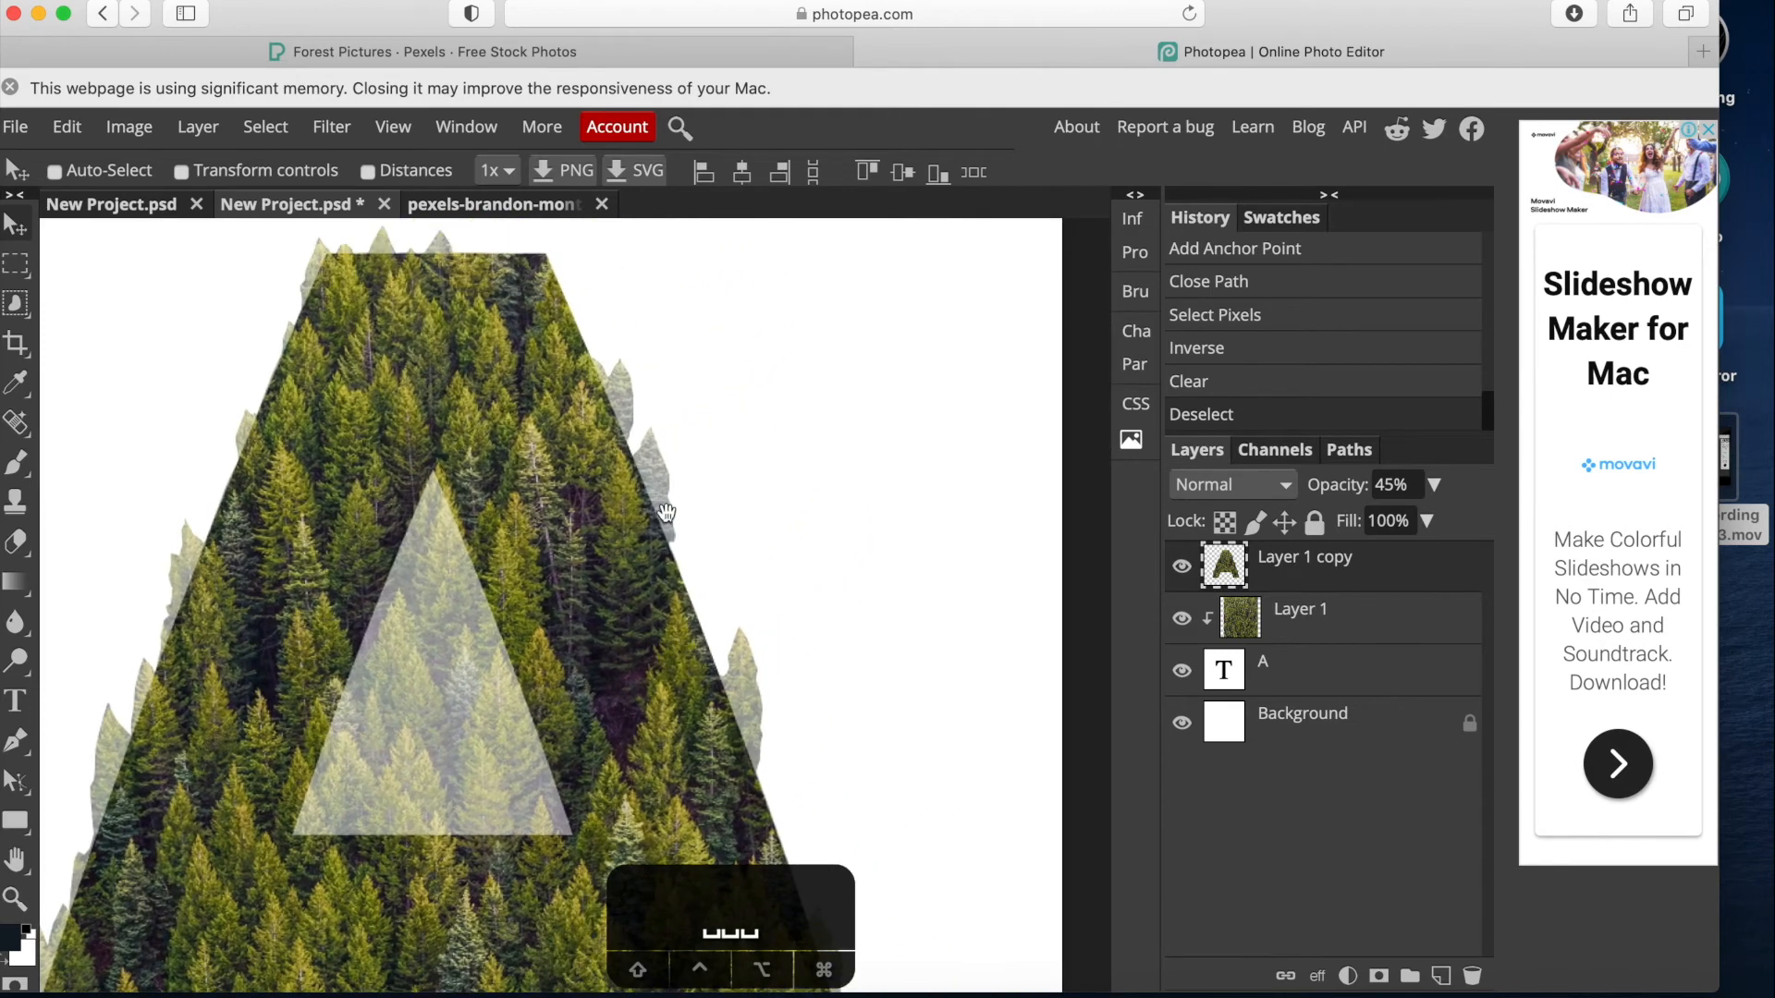
drag(666, 514, 568, 576)
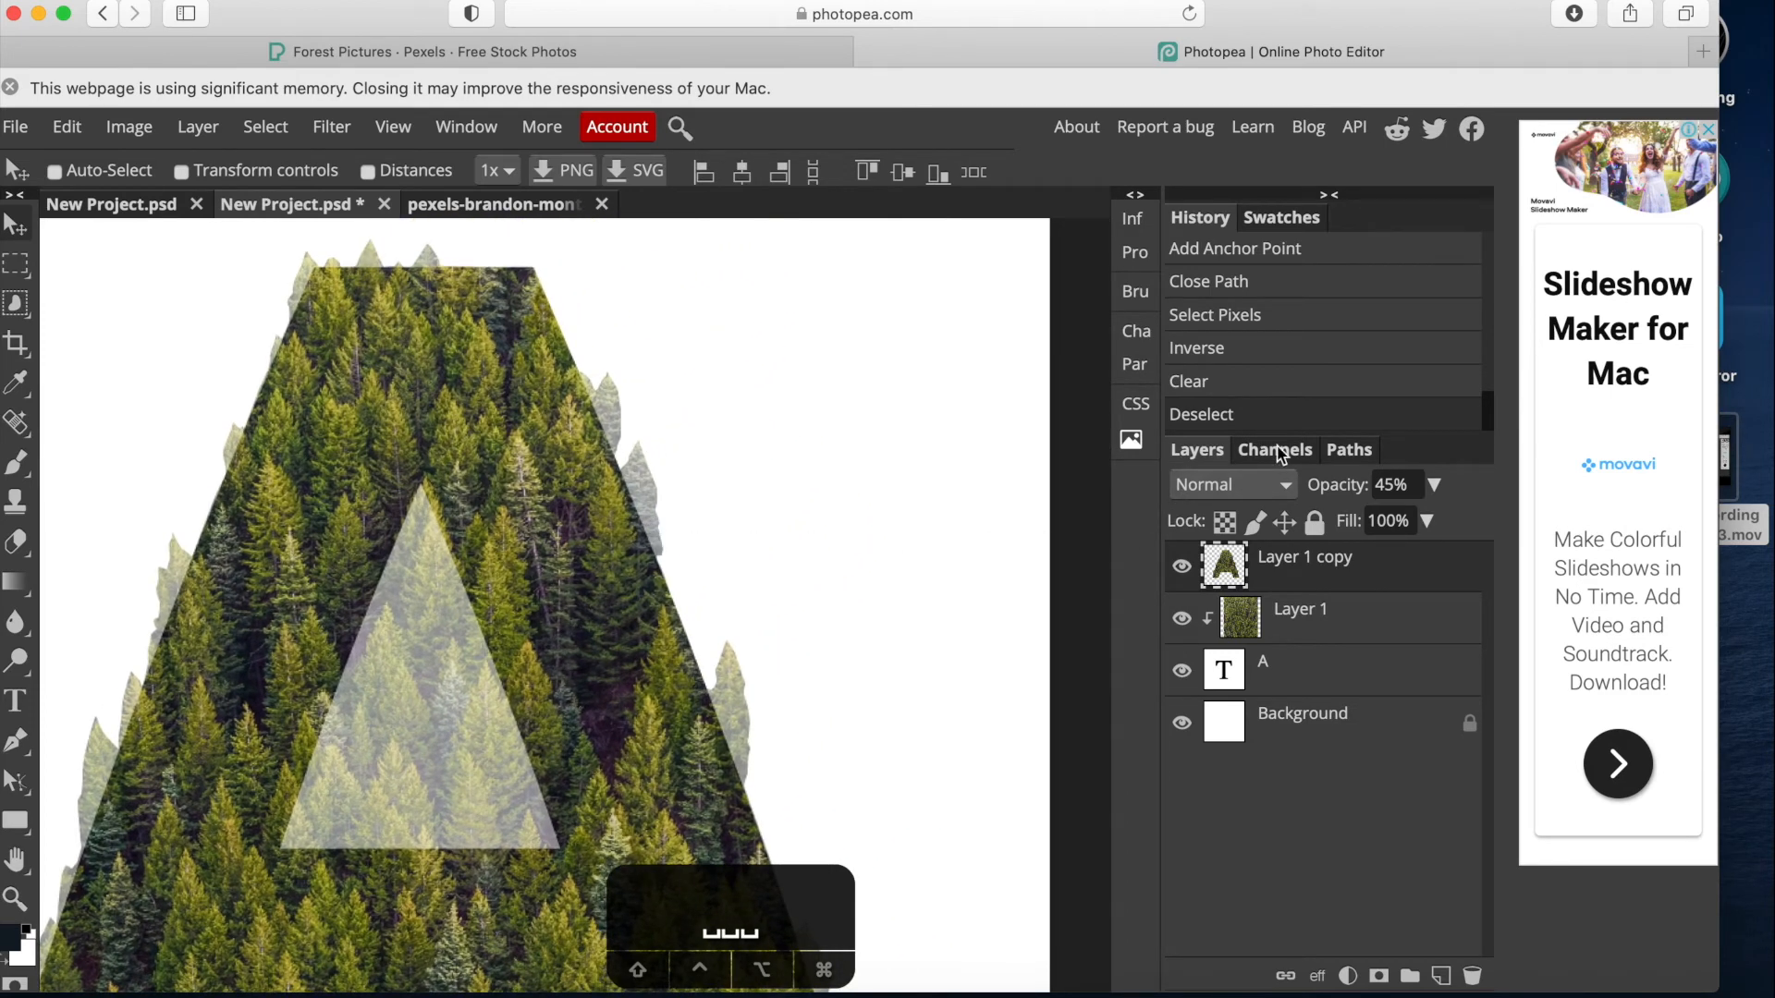
click(1365, 460)
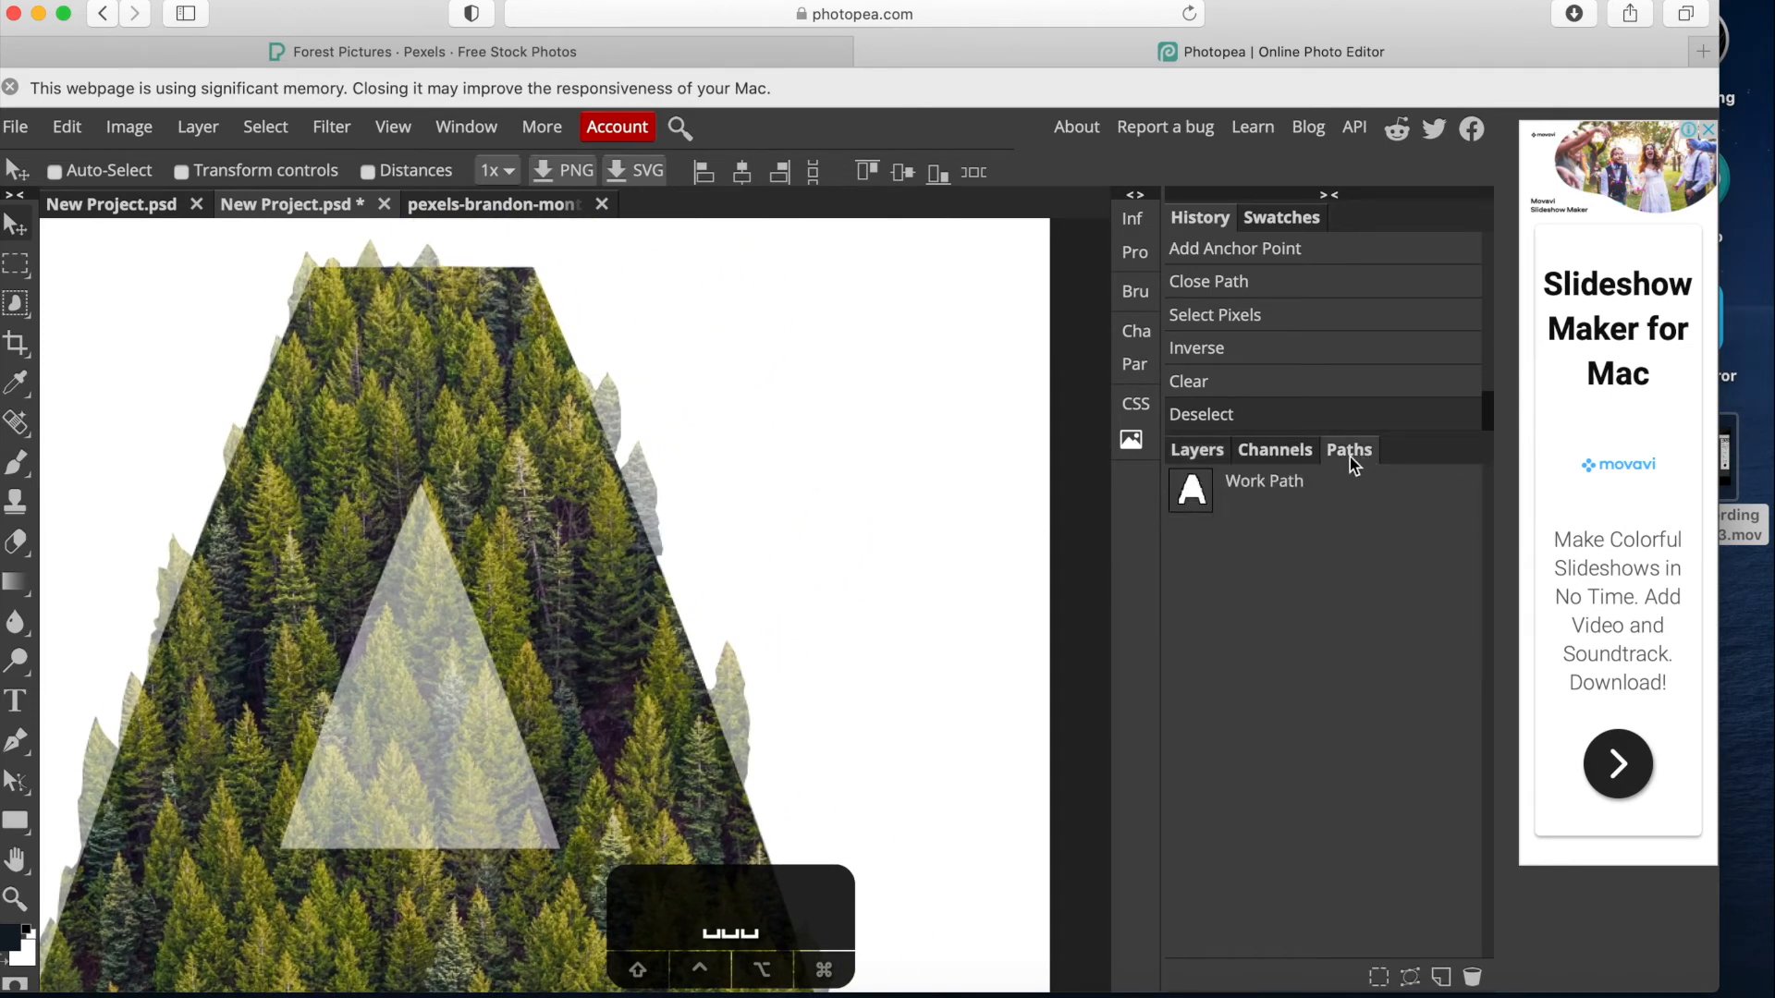
click(1335, 499)
click(1333, 608)
click(1332, 481)
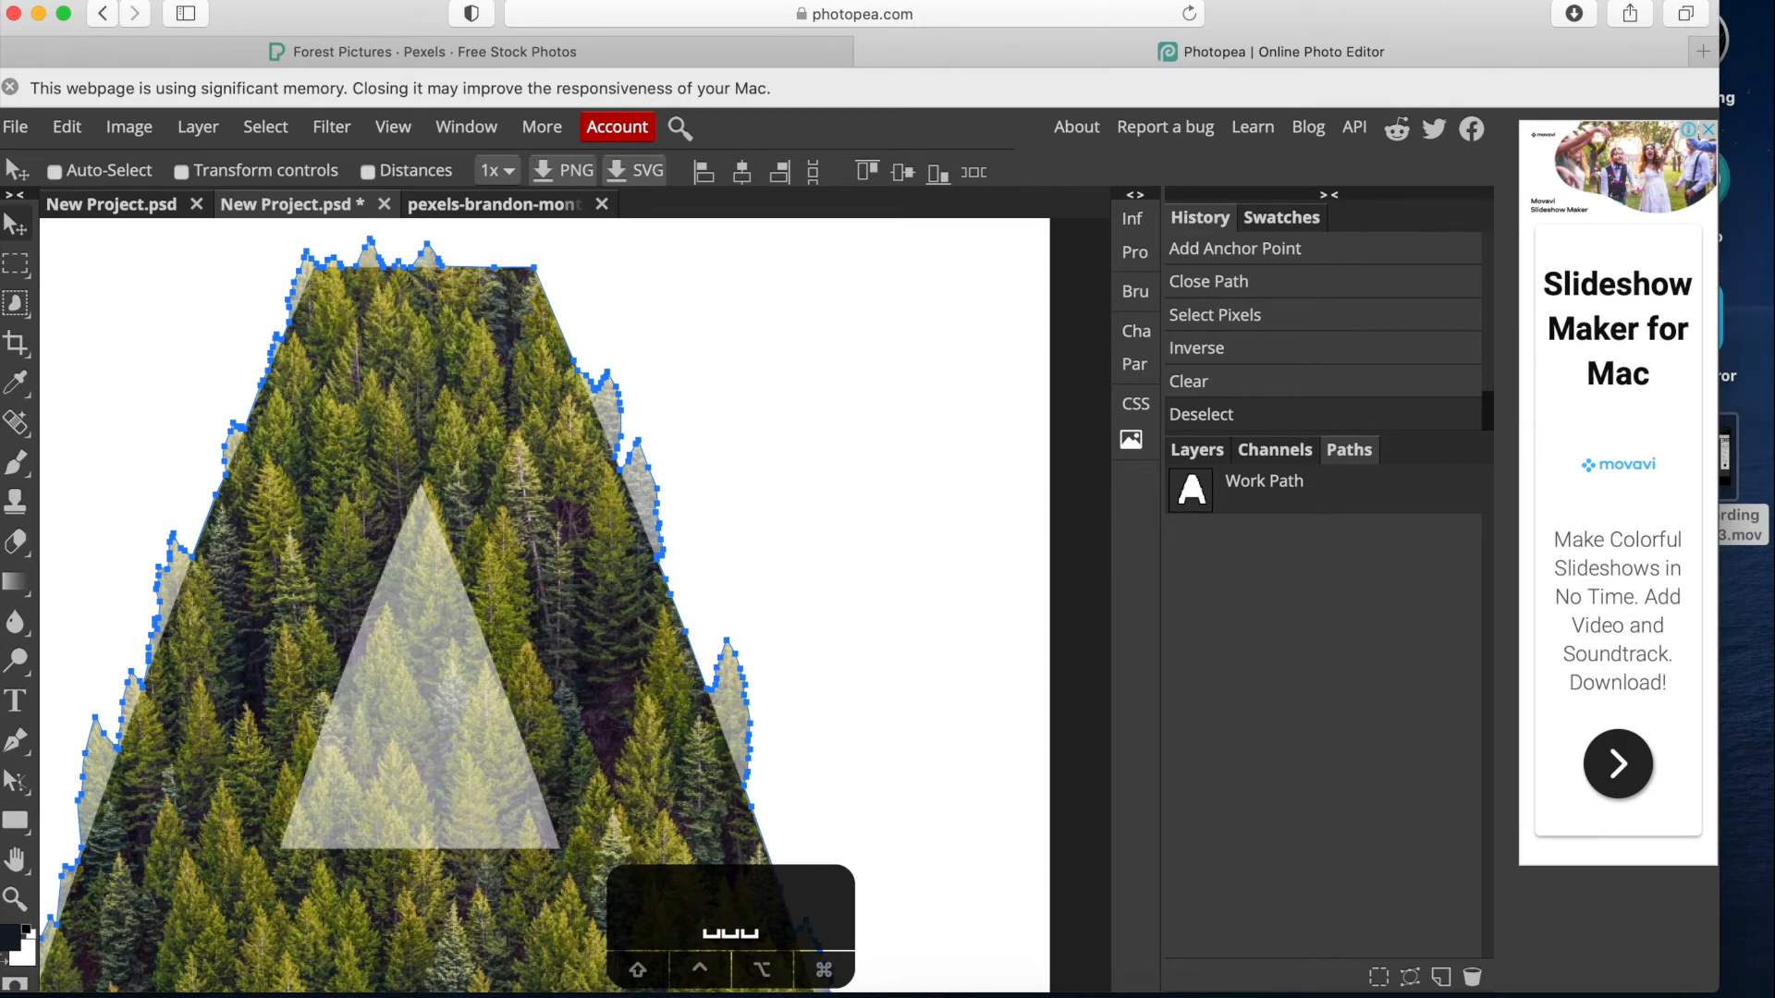
click(1441, 977)
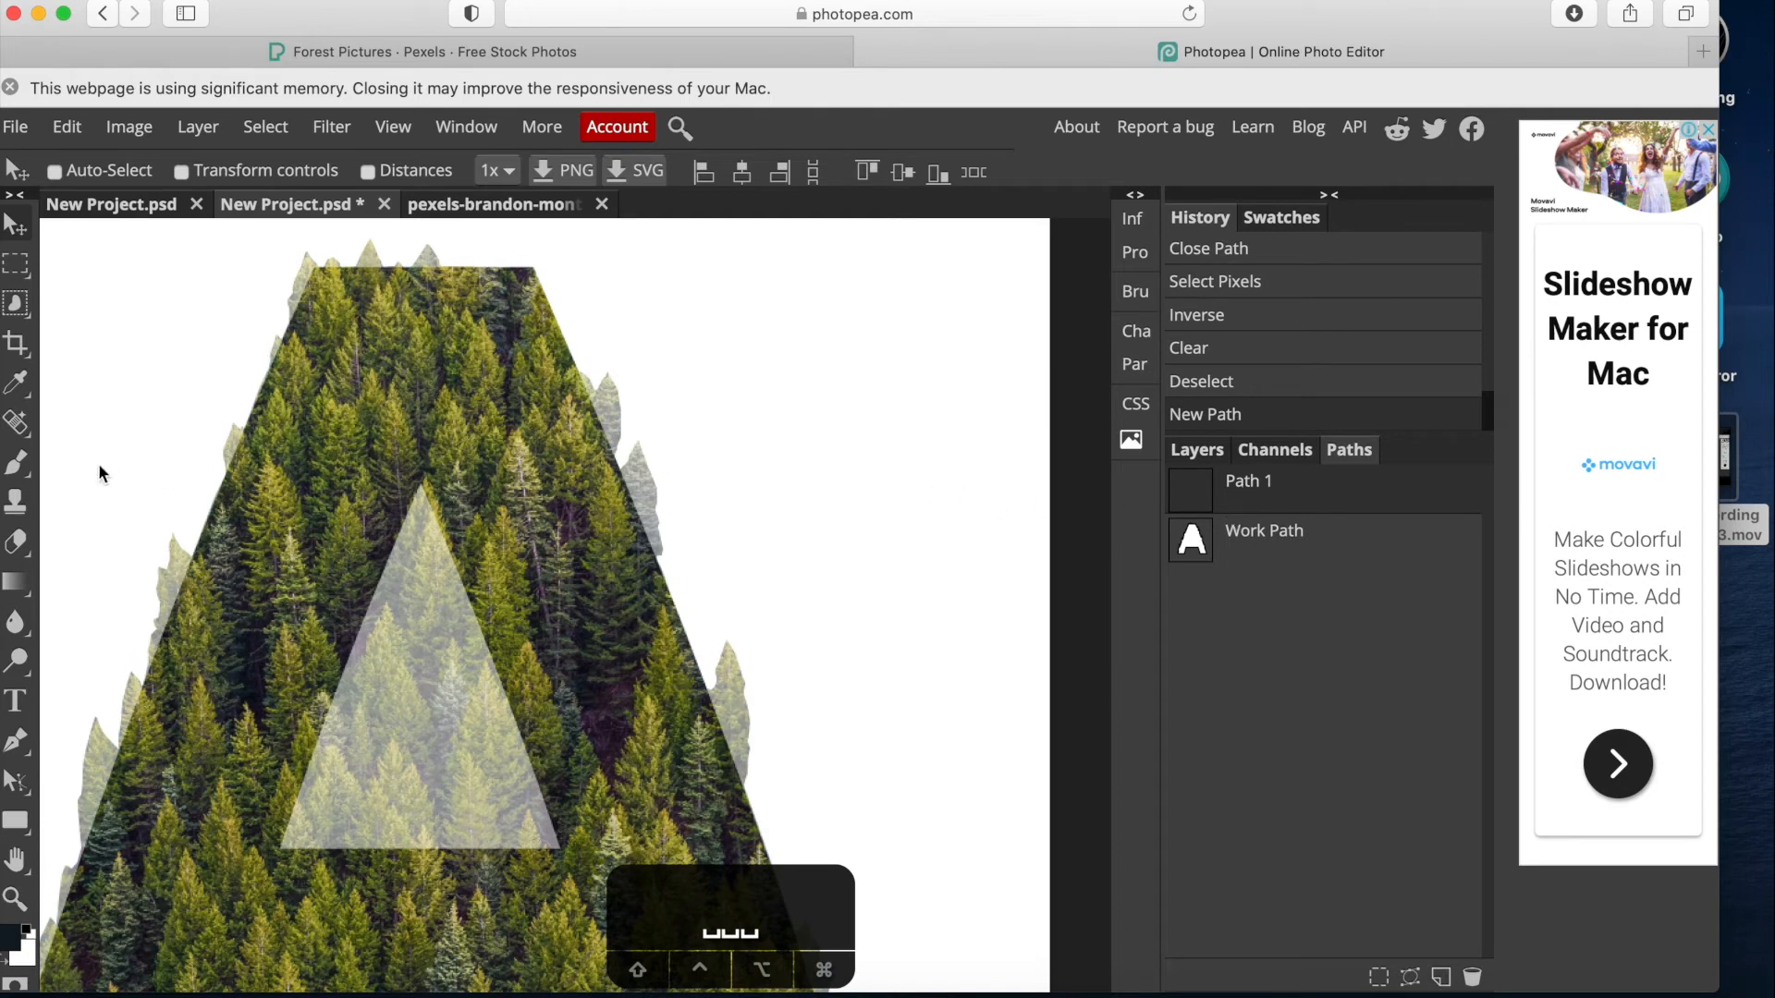
Draw a closed triangular path with the Pen tool around the faded opening inside the A.
click(23, 744)
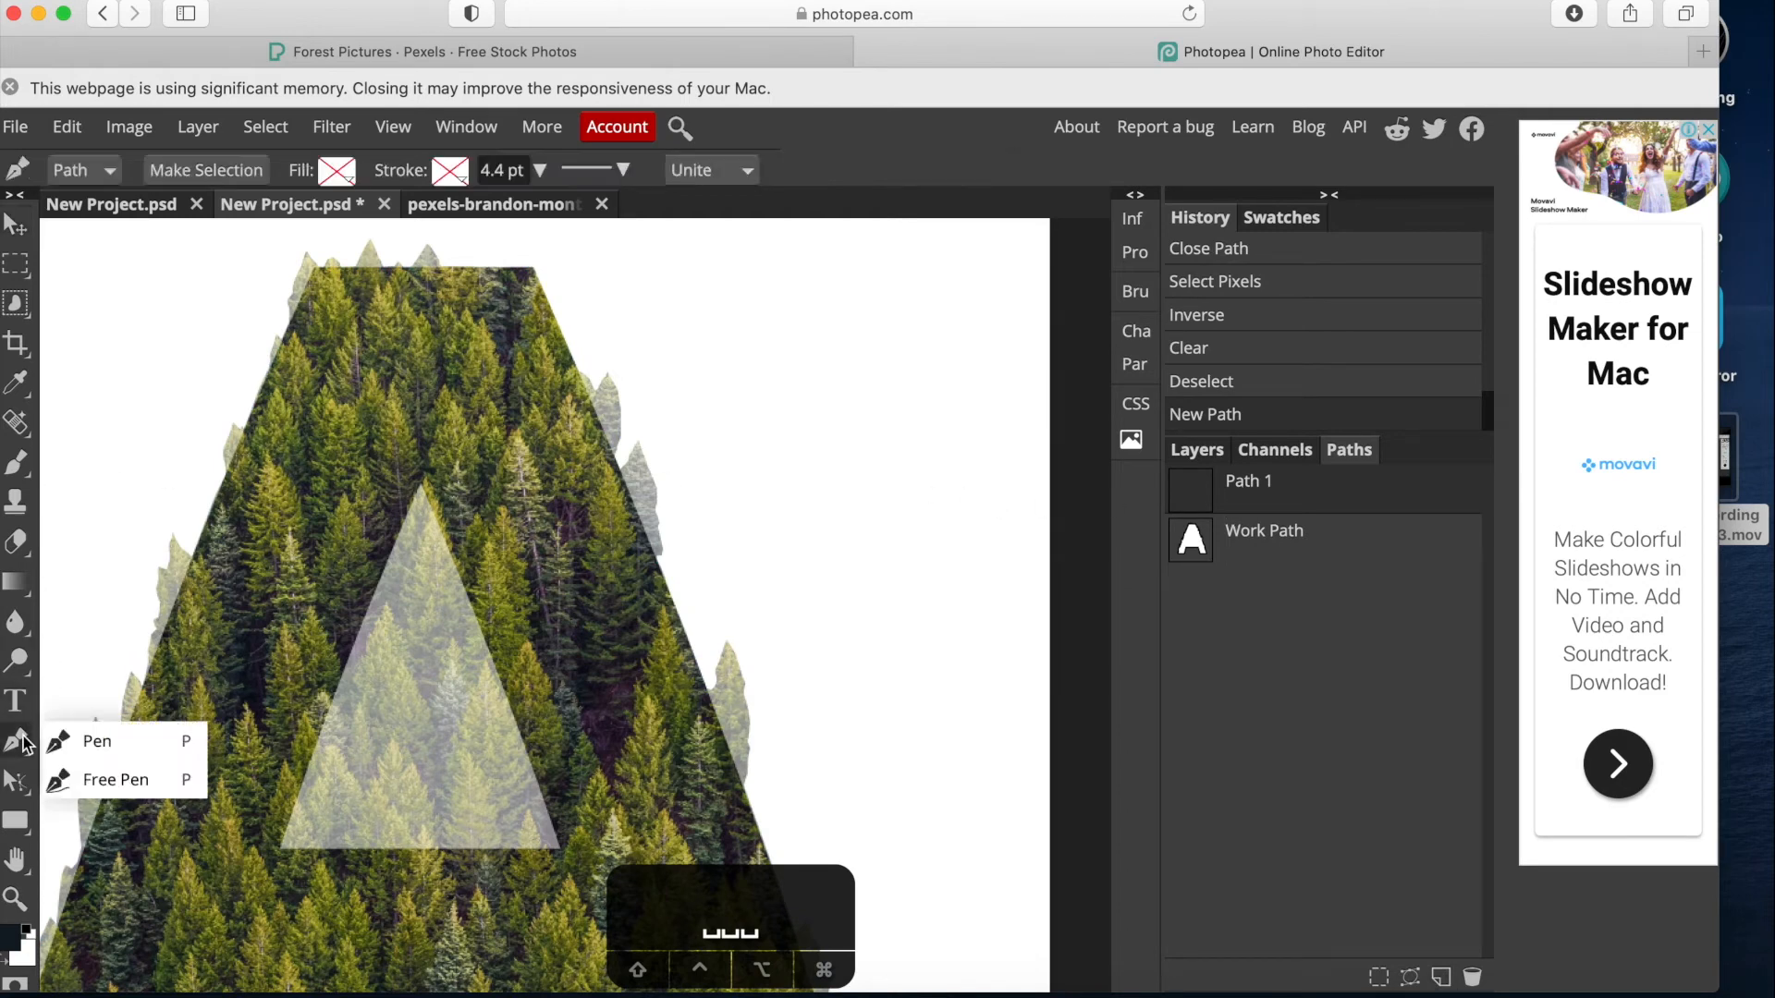
click(76, 740)
click(282, 848)
click(420, 488)
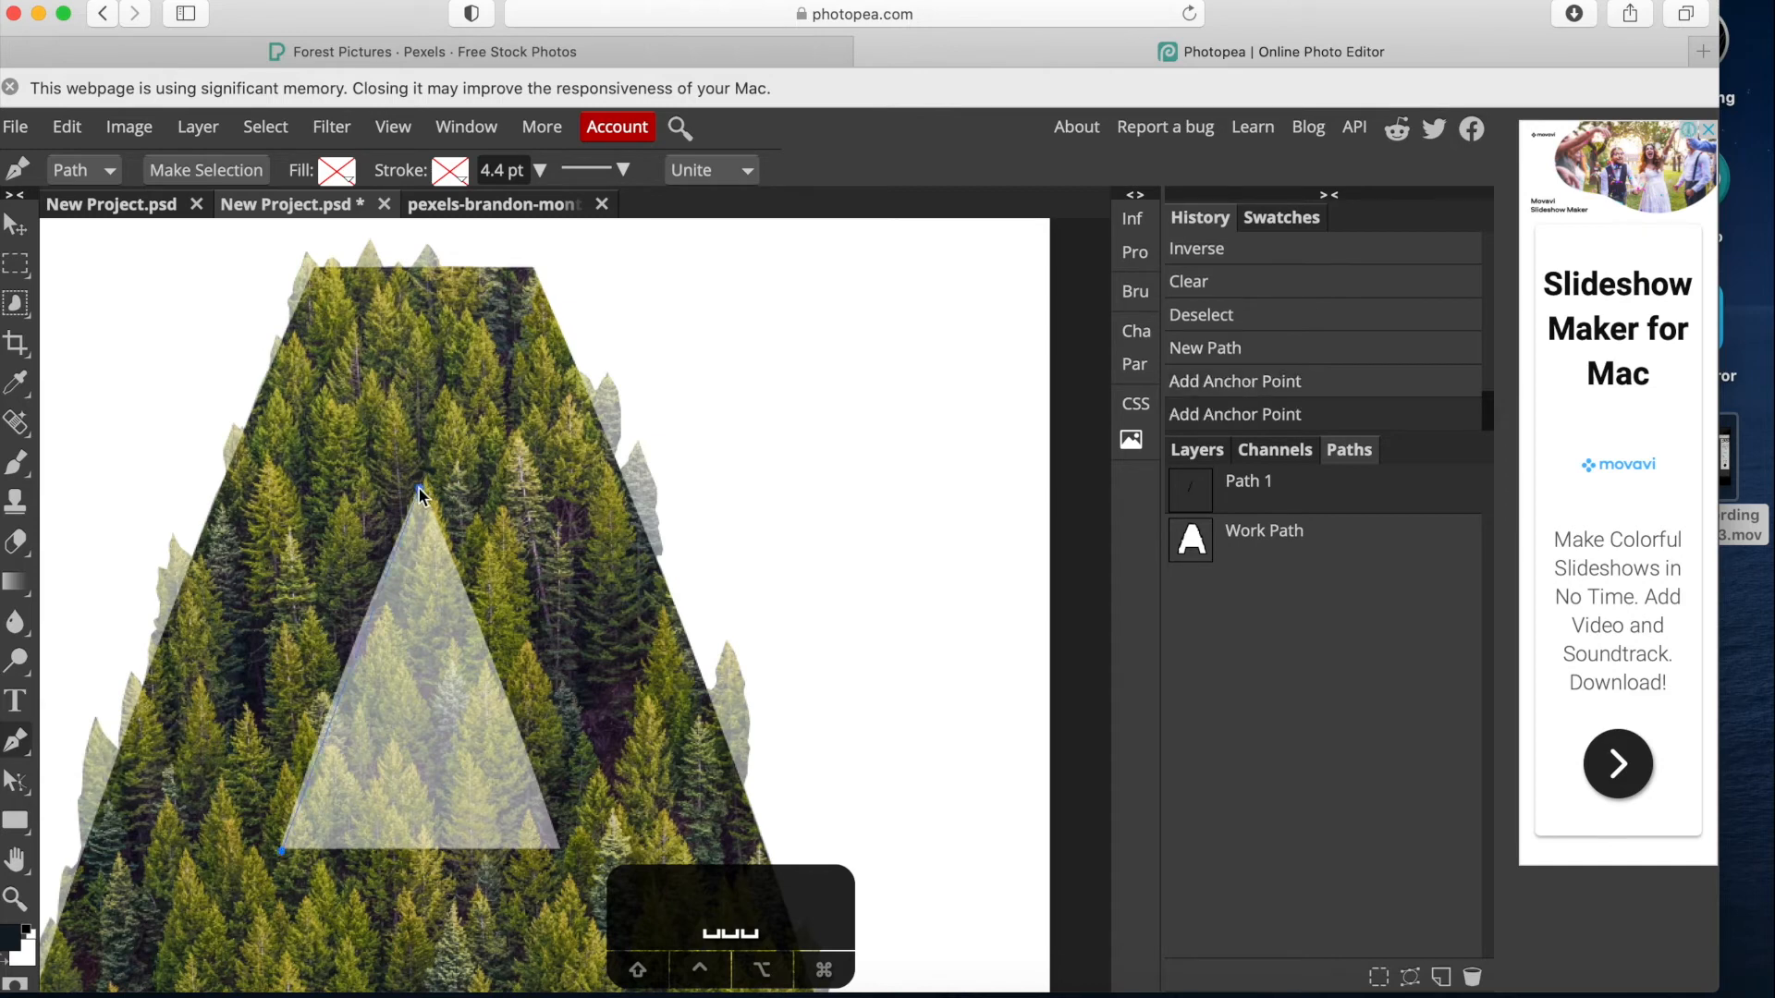
click(424, 476)
click(559, 848)
click(282, 851)
Turn the triangular path into an anti-aliased selection and clear the duplicate layer's forest inside it.
click(207, 170)
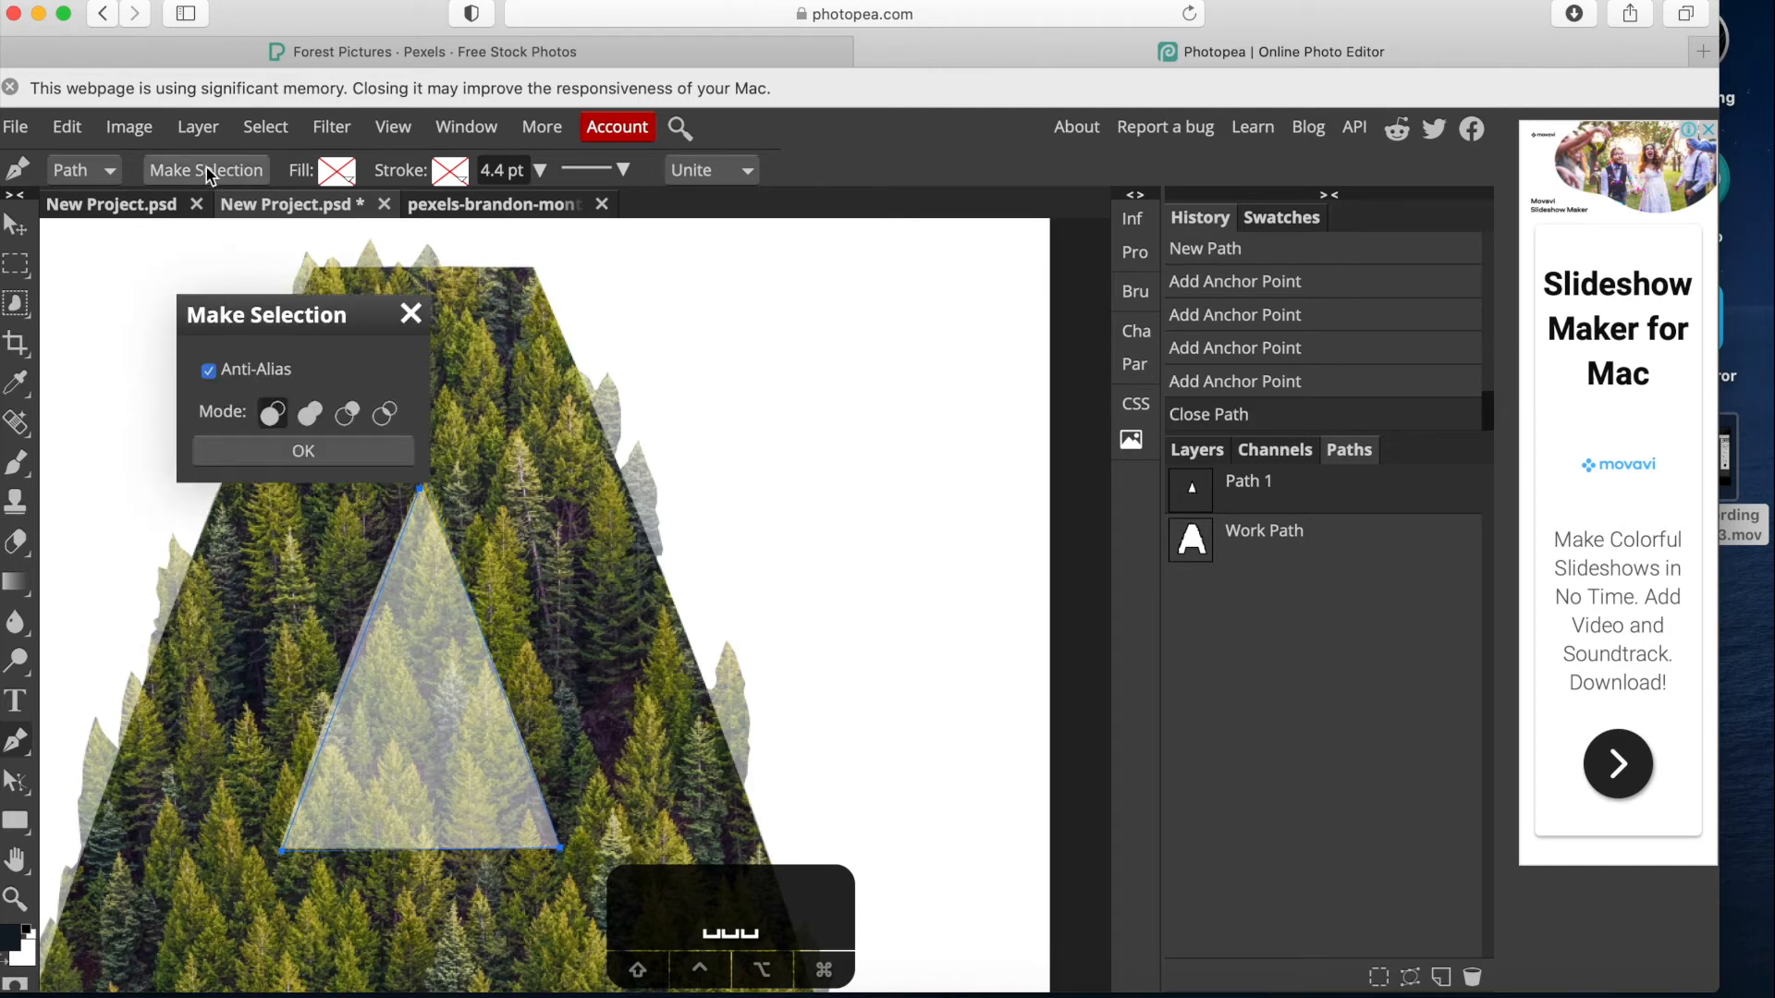
click(278, 451)
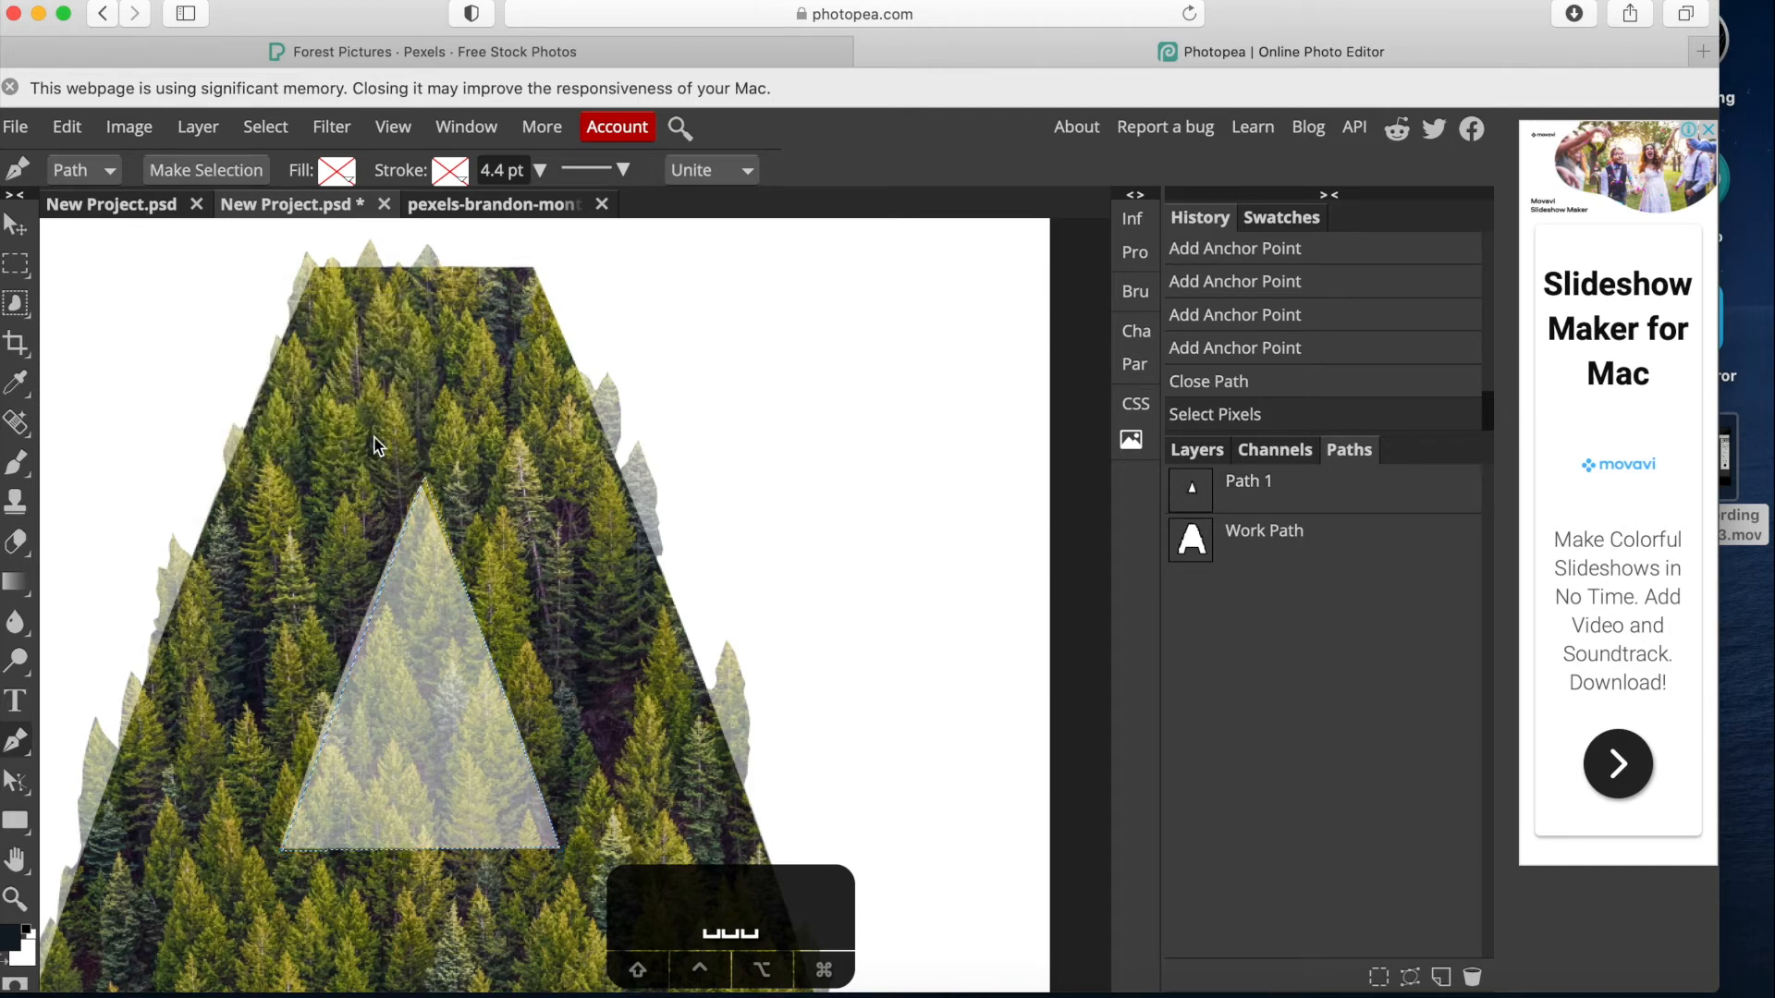
key(BackSpace)
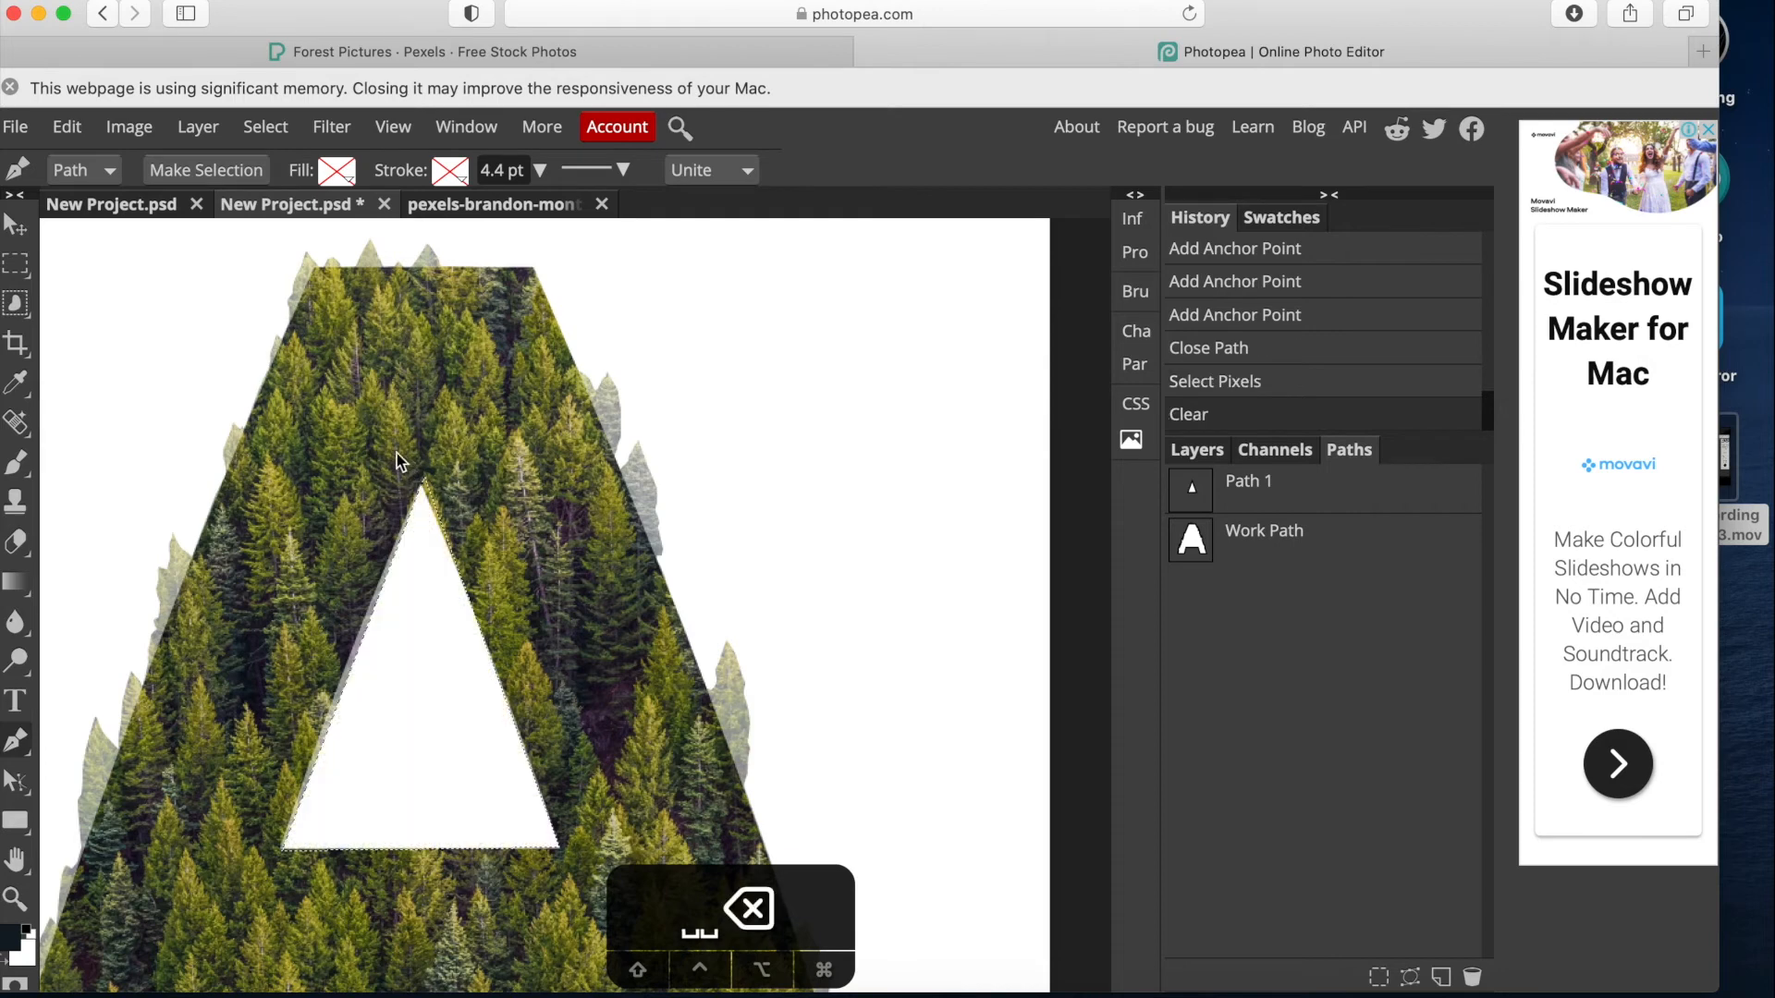
Raise the opacity of Layer 1 copy to 100% and deselect the inner triangle.
click(1195, 451)
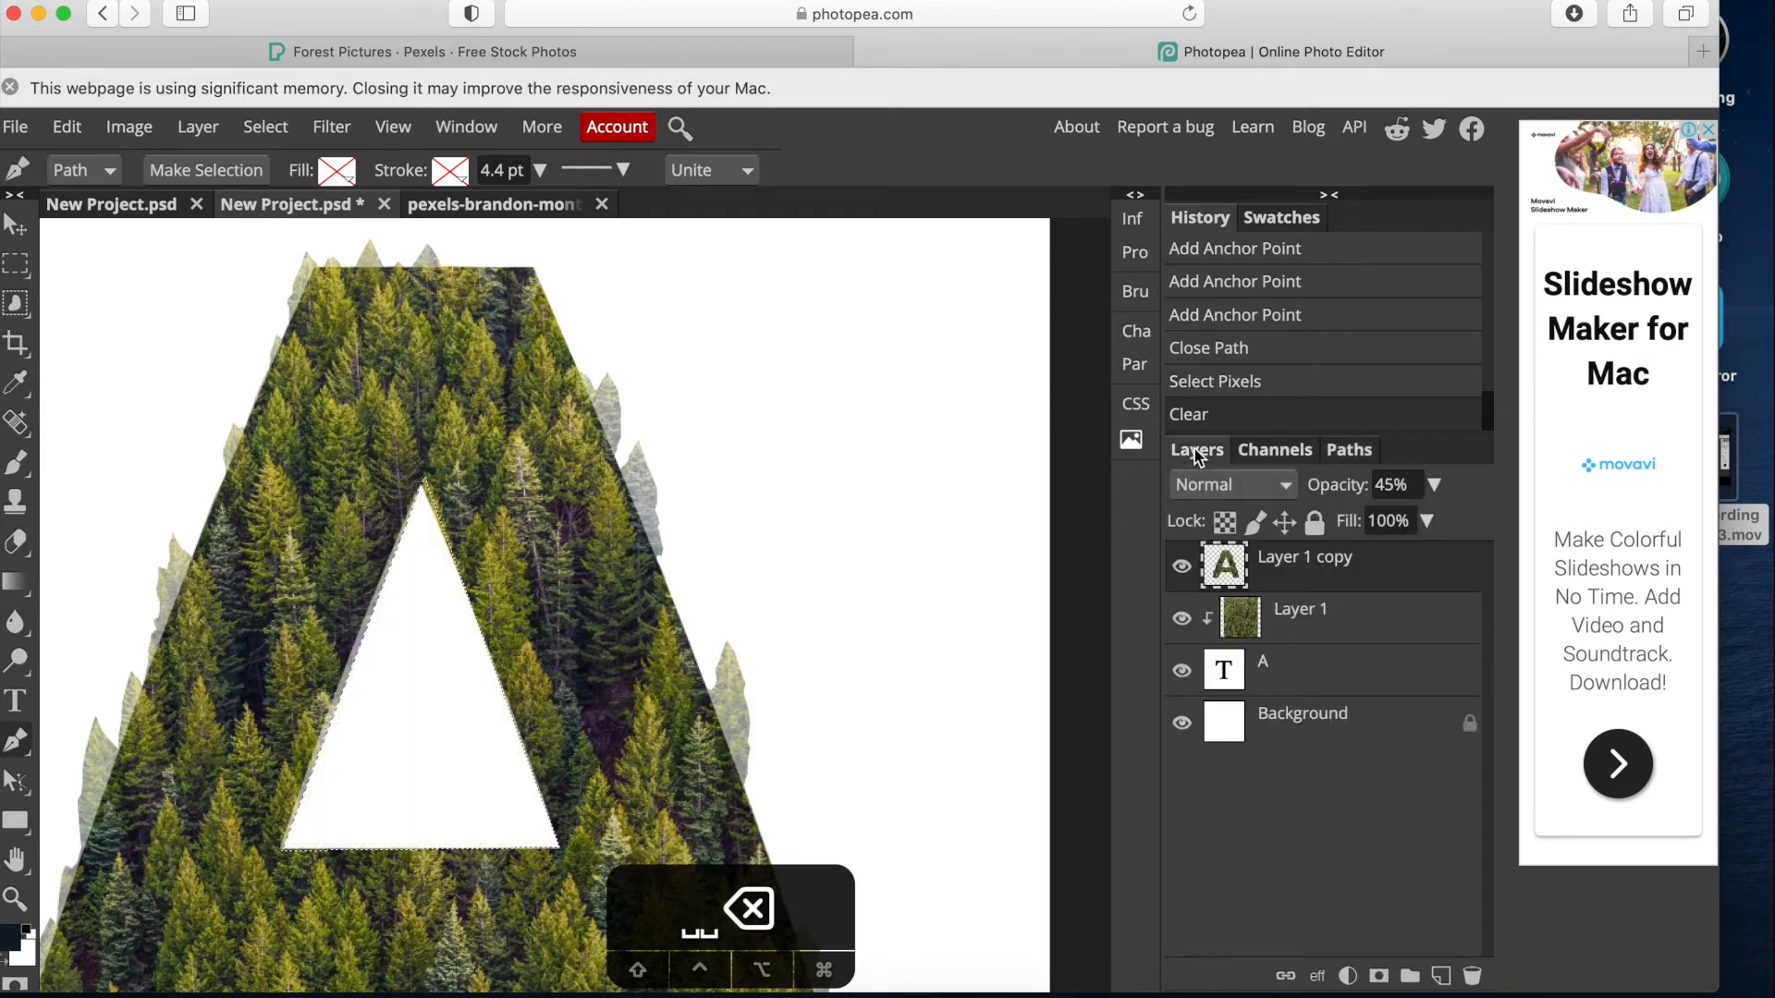
click(1434, 486)
drag(1378, 529, 1473, 523)
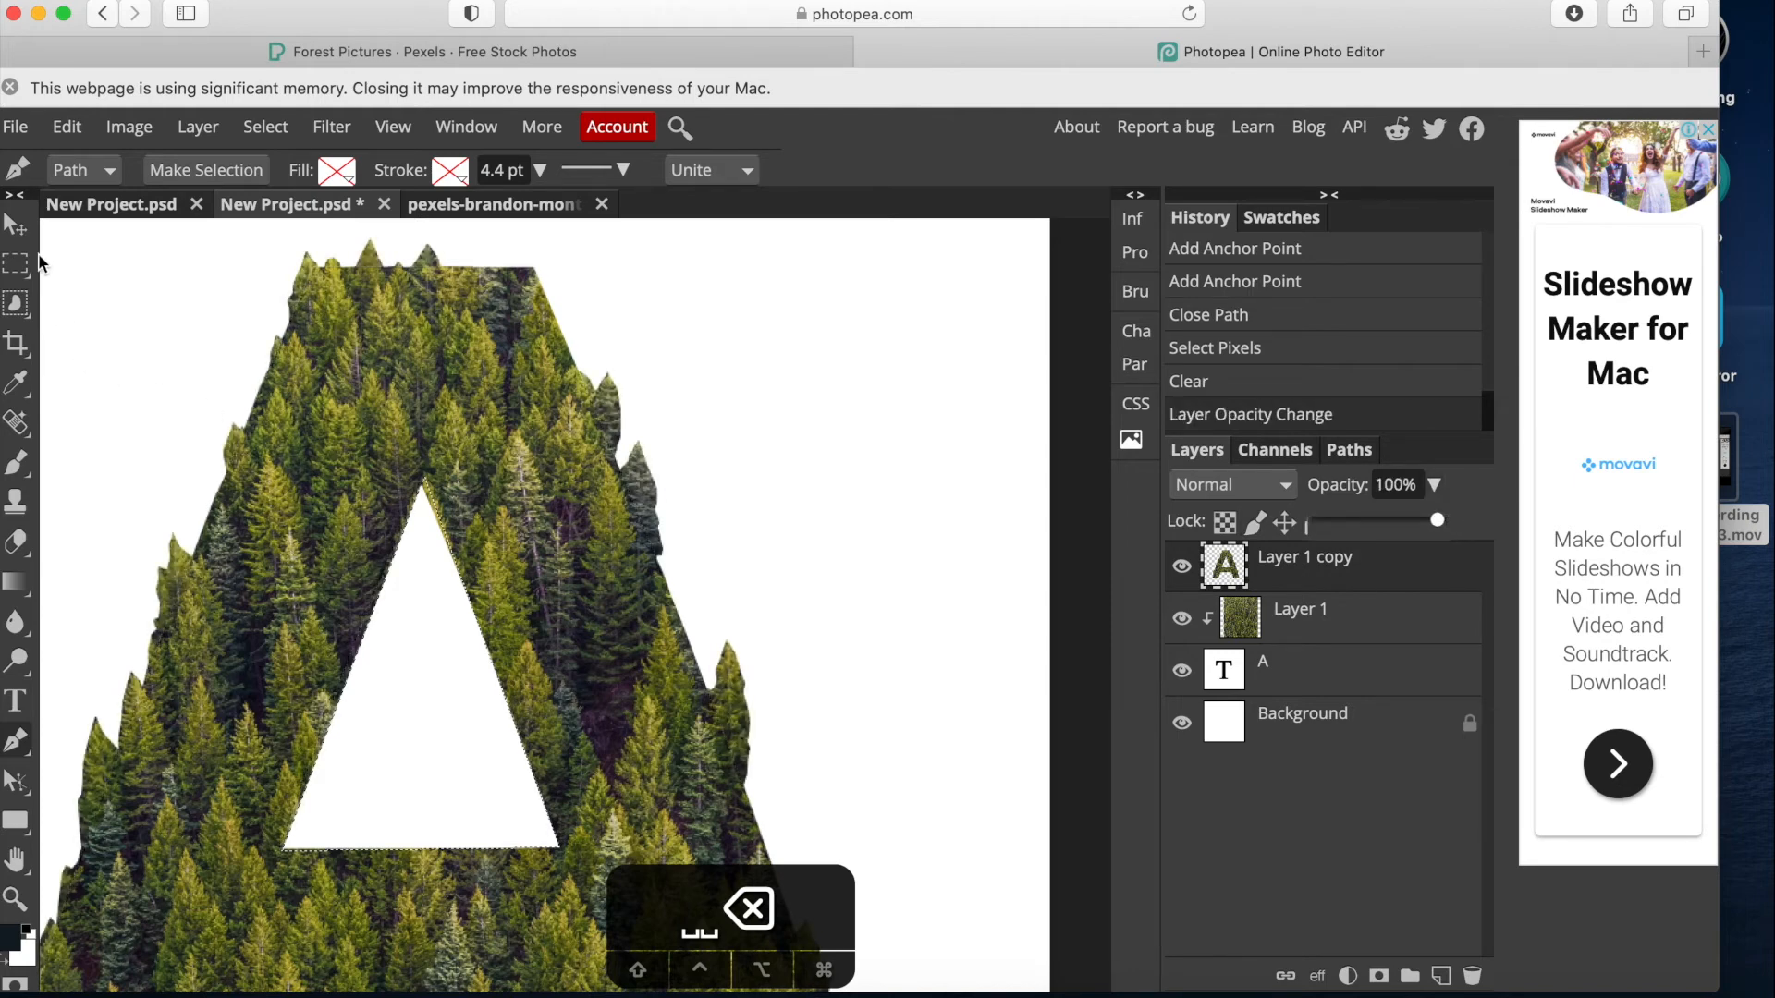
click(15, 224)
click(266, 126)
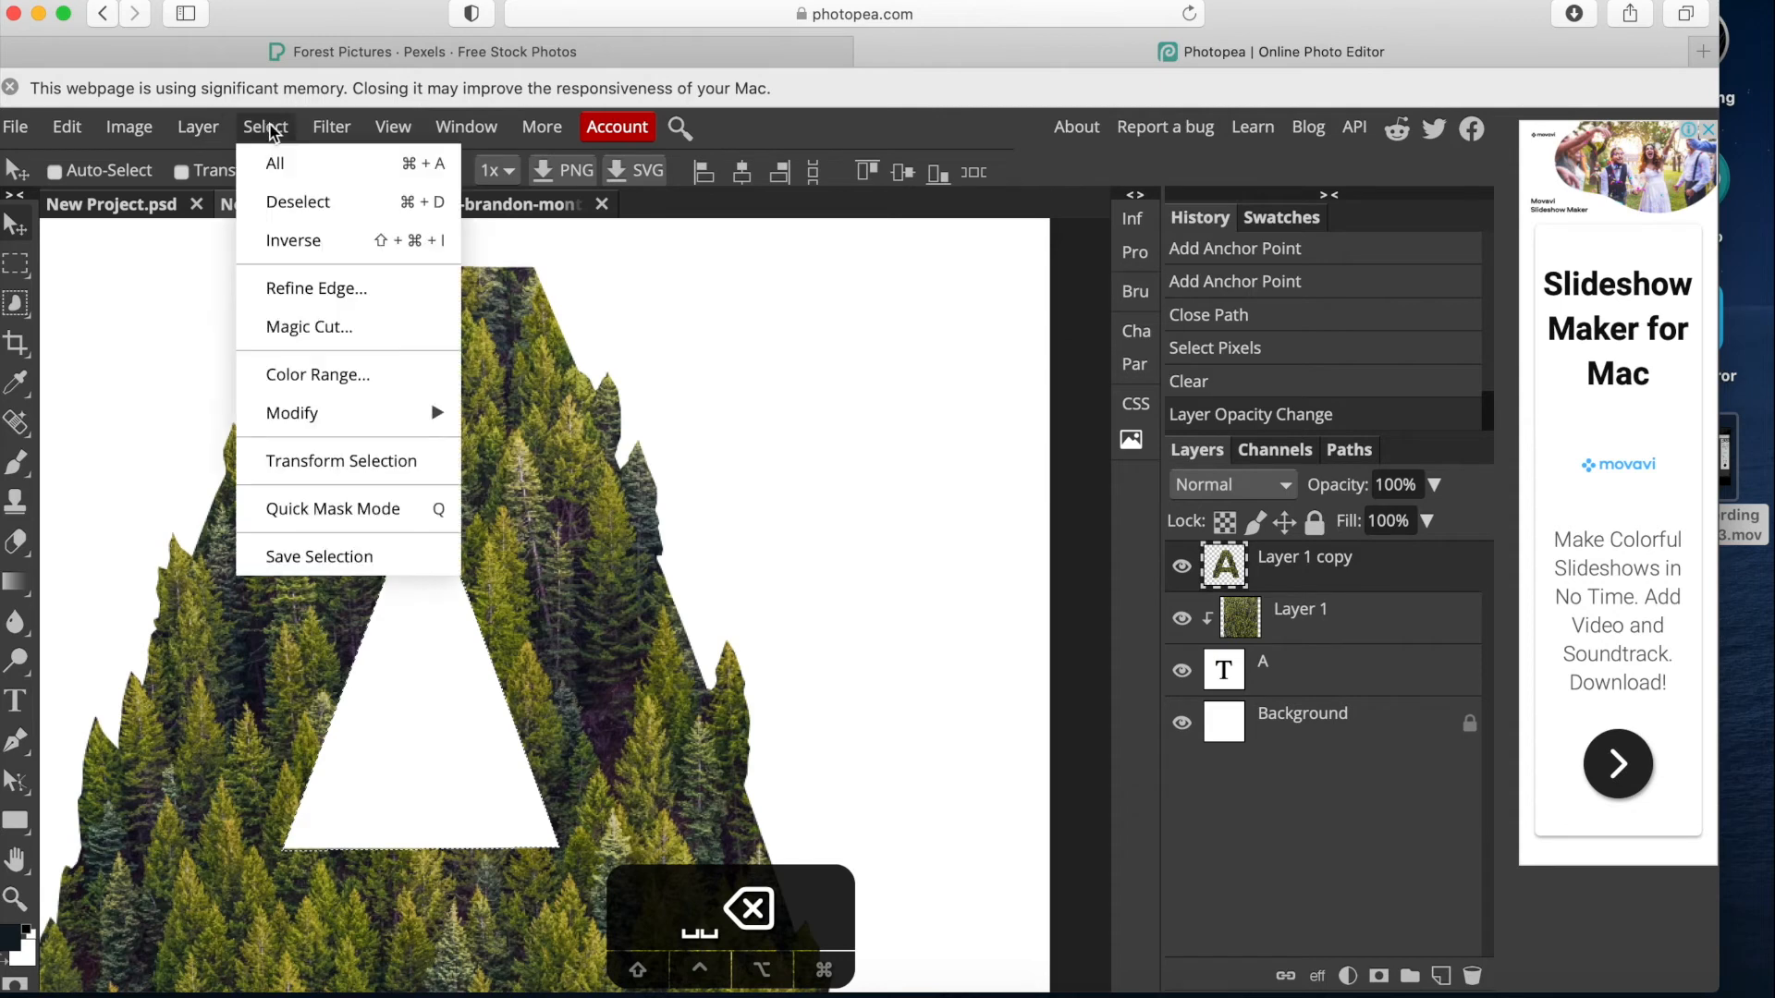
click(314, 207)
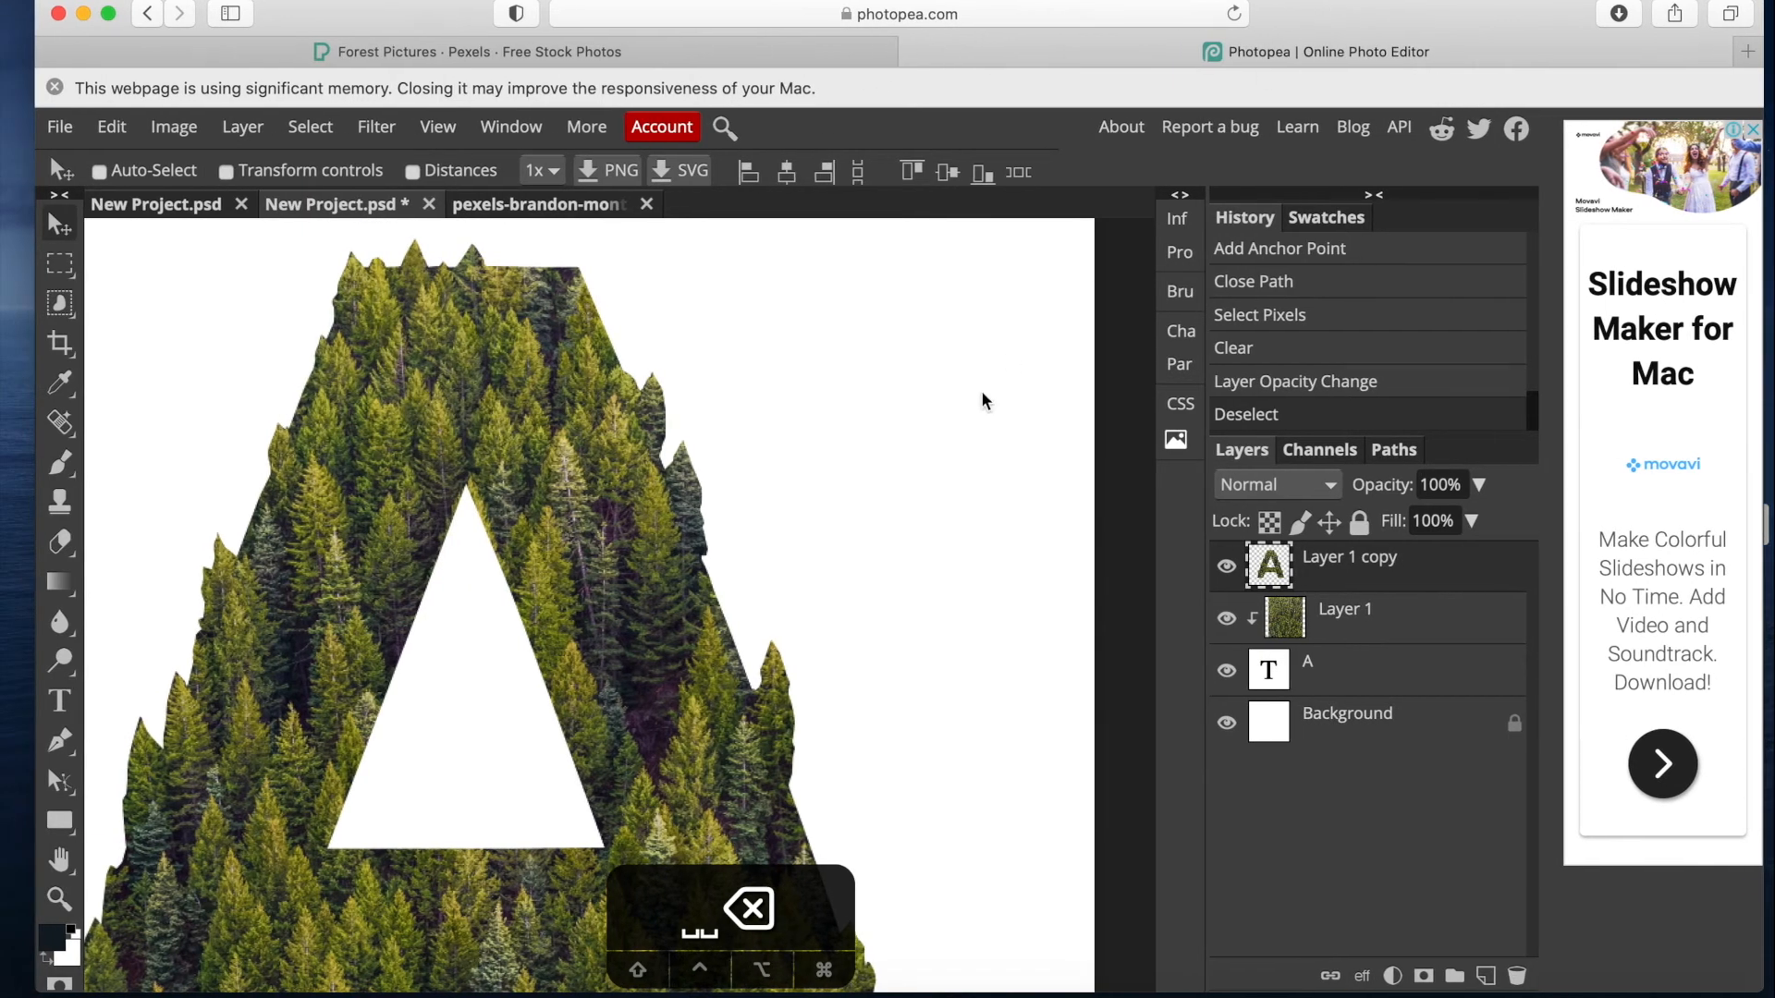
Examine the finished tree-edged A as a whole and up close around its lower half.
key(space)
drag(745, 561, 899, 377)
key(super+minus)
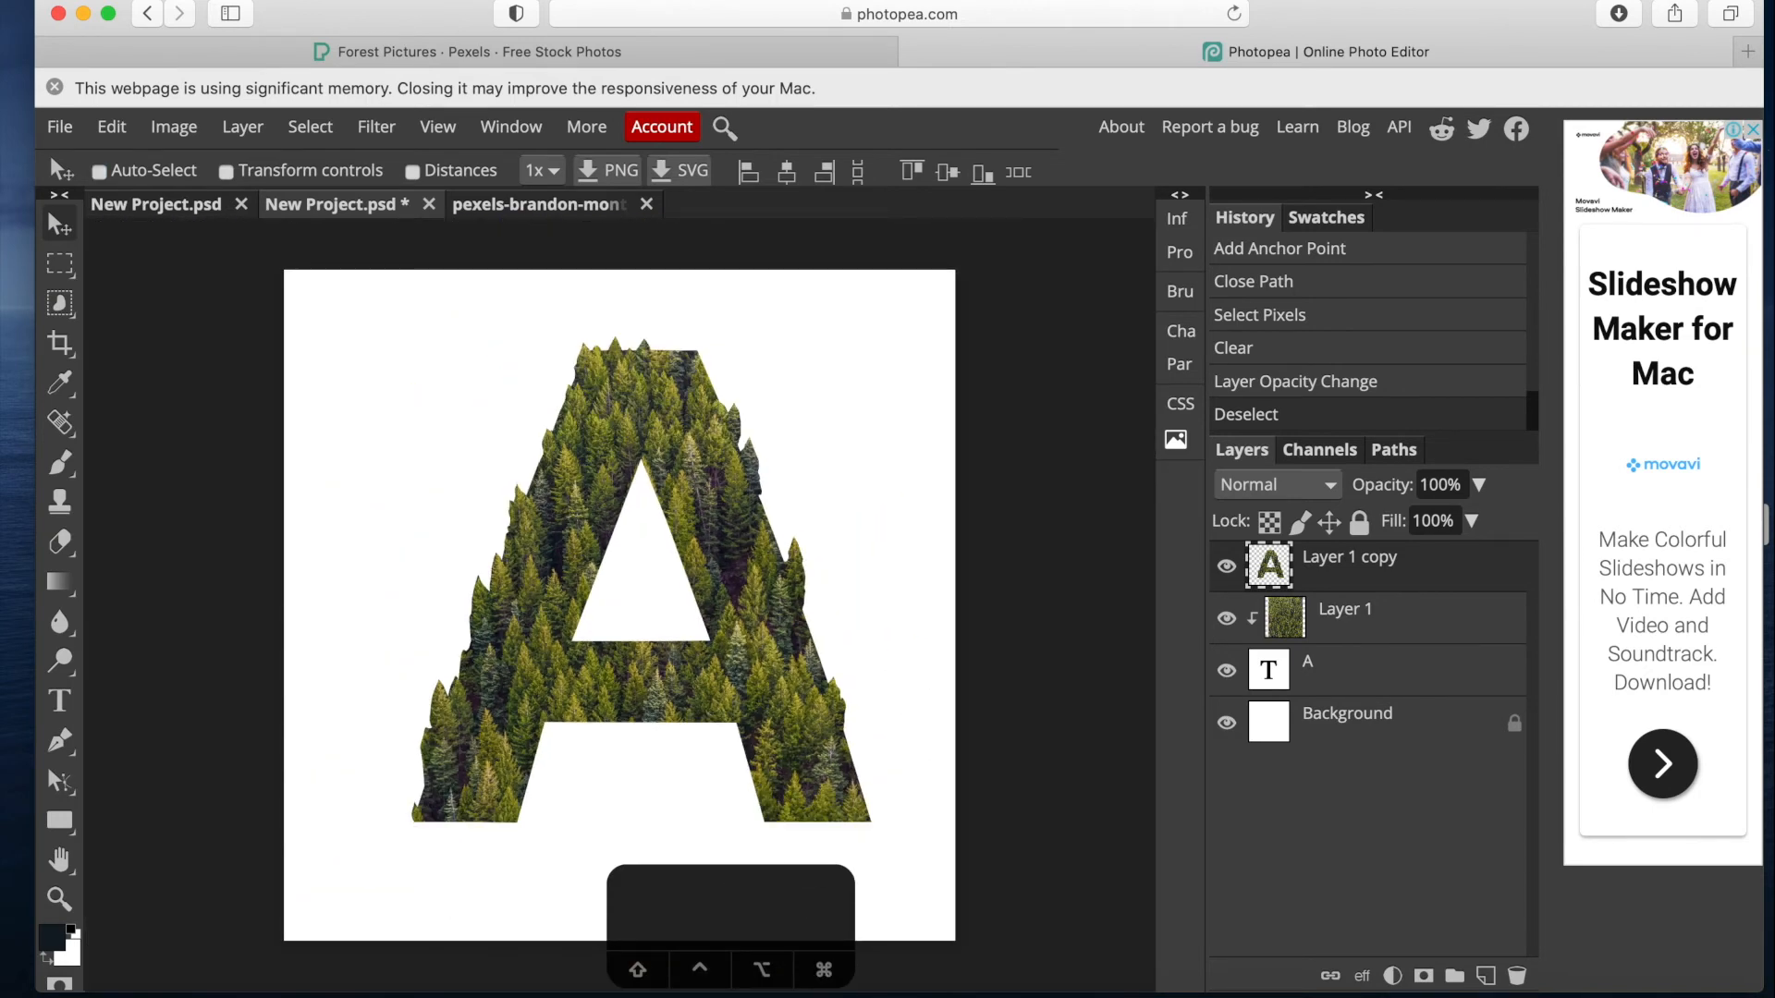
key(super+minus)
key(super+minus)
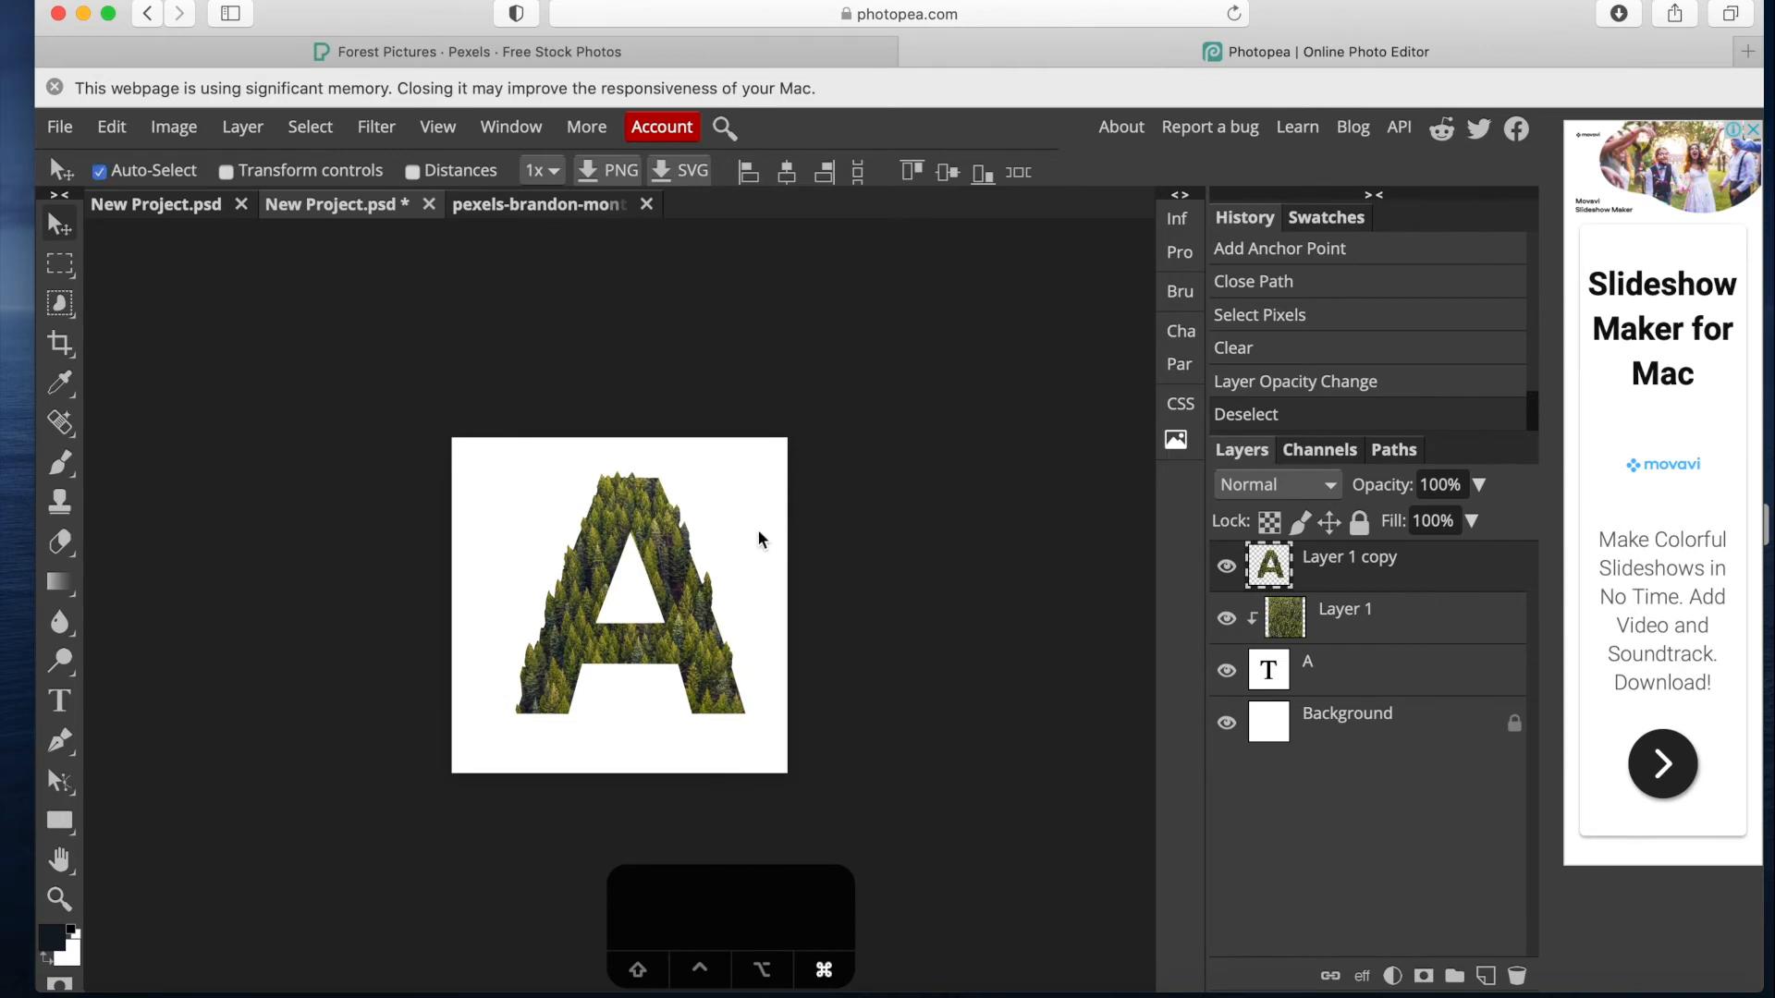
key(super+equal)
key(super+equal)
key(super+equal)
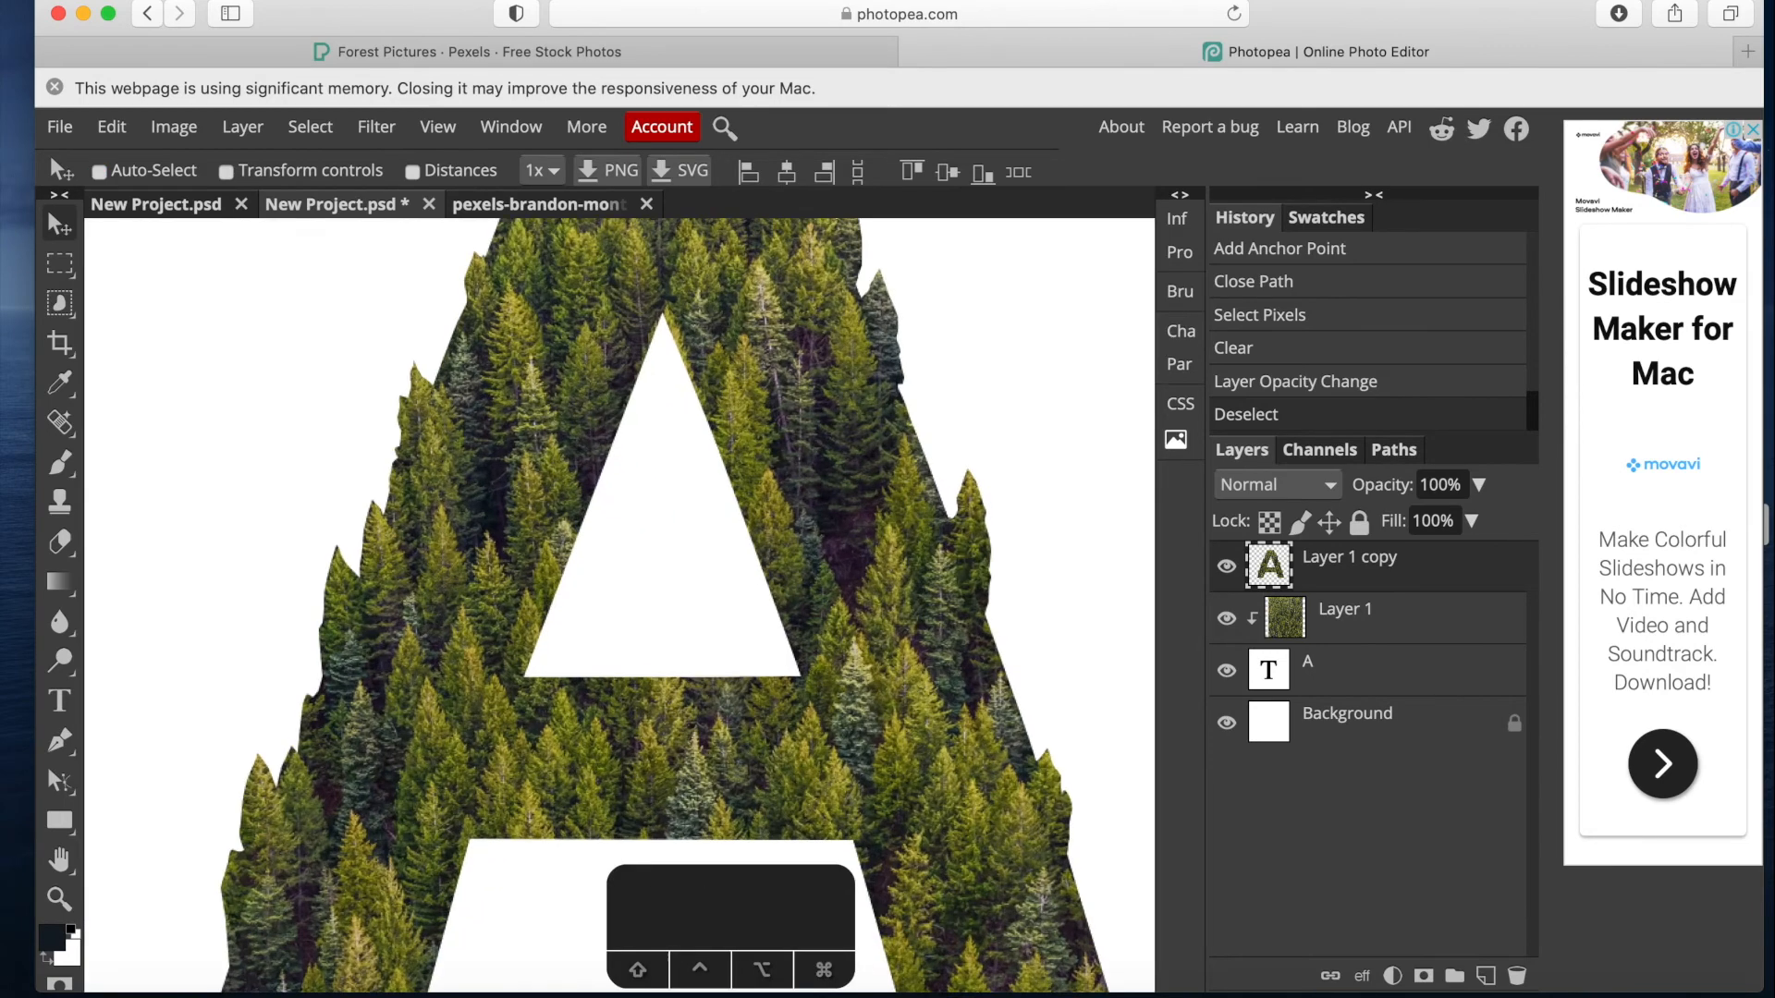
key(space)
drag(363, 601, 424, 466)
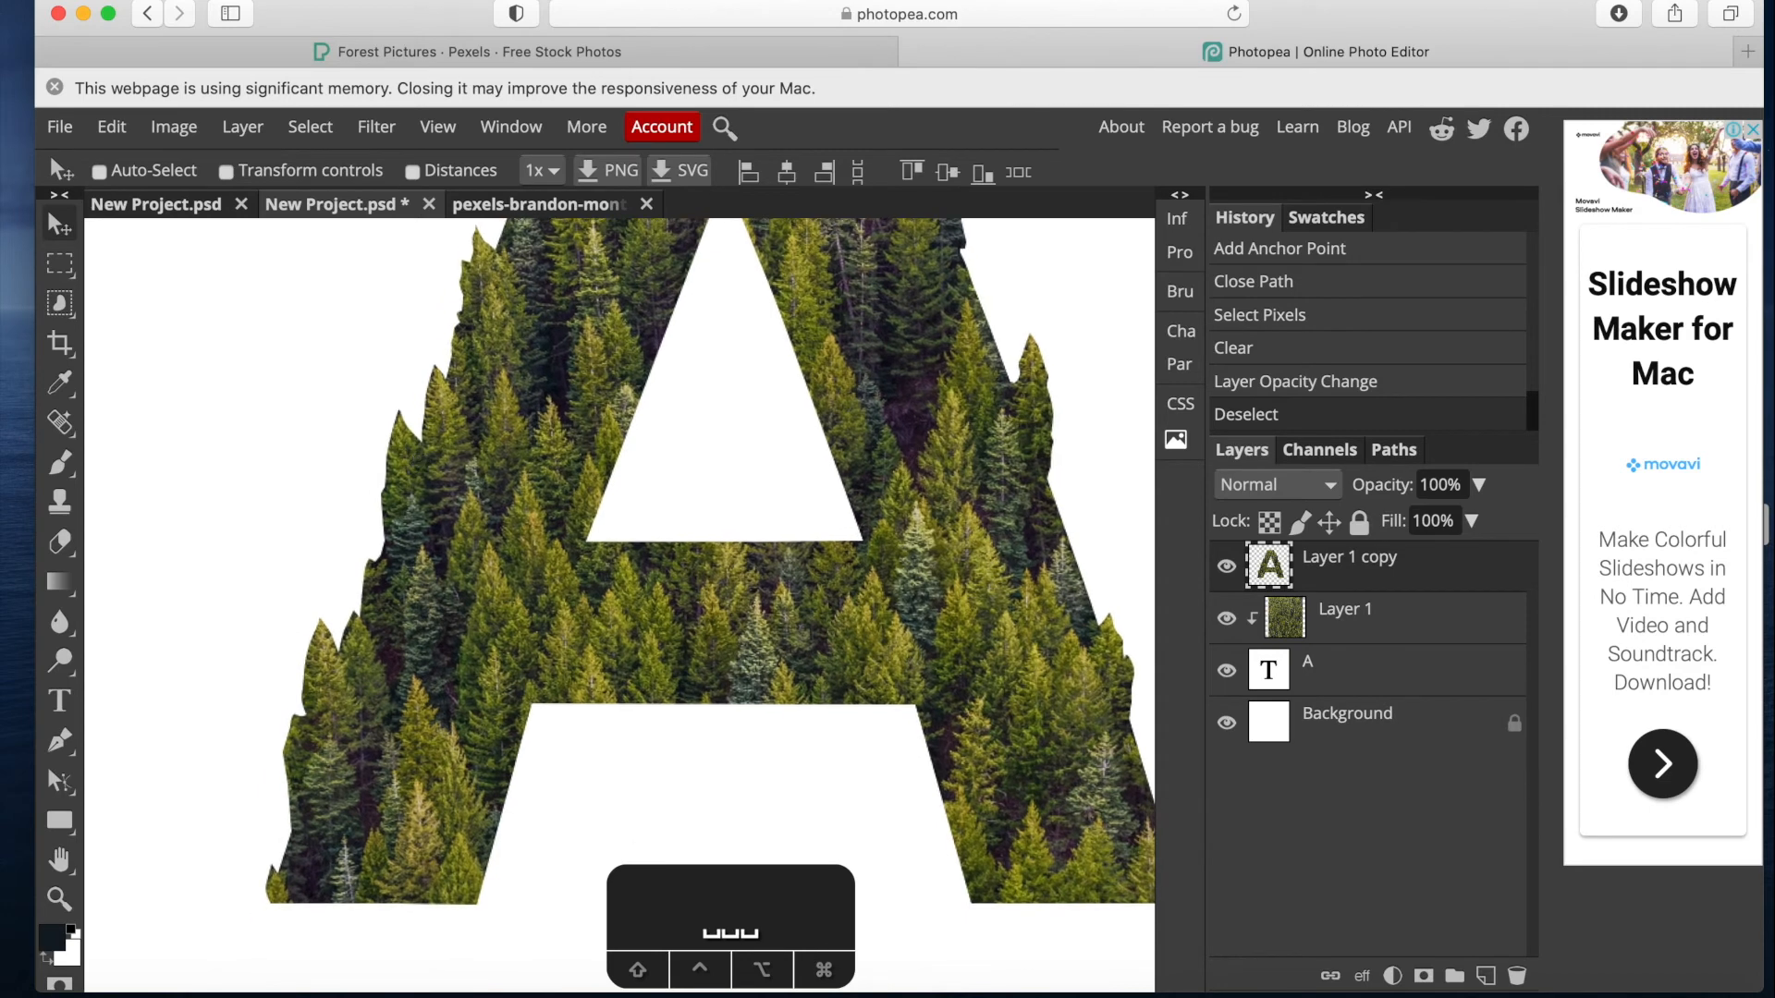
Select the Background layer and sample a dark shadow colour from the trees along the A's lower outer edge with the Eyedropper.
click(1415, 738)
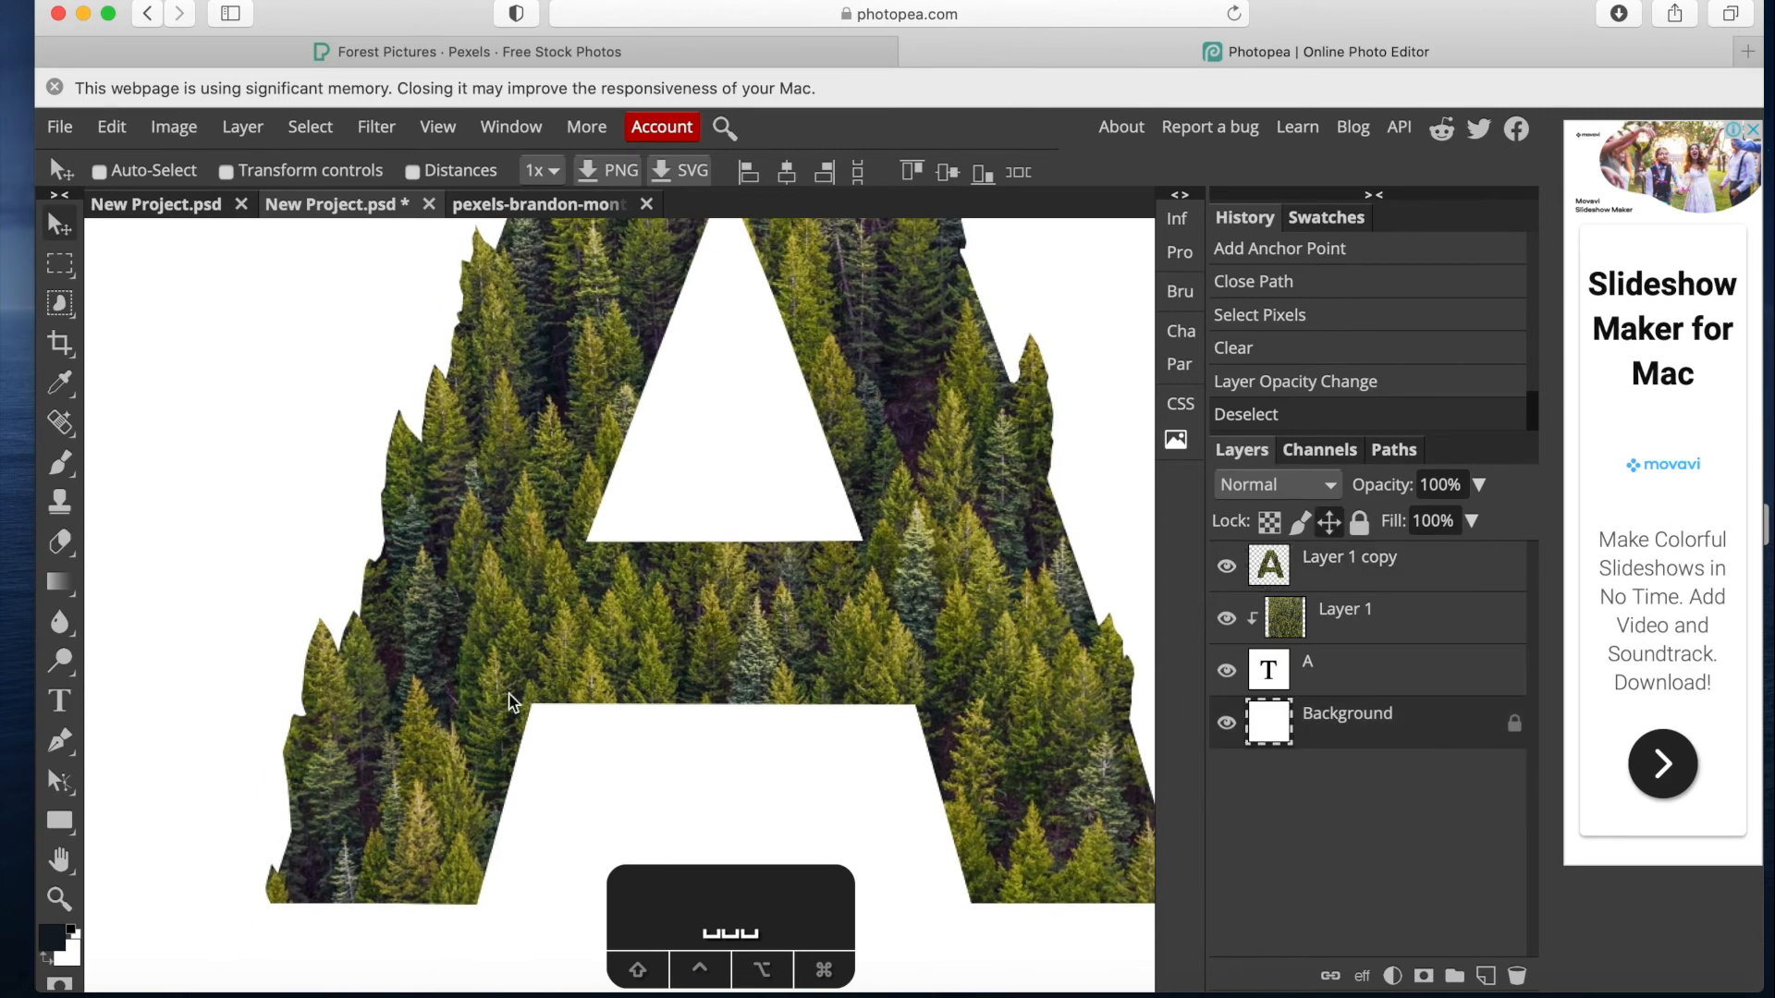
key(super+plus)
key(space)
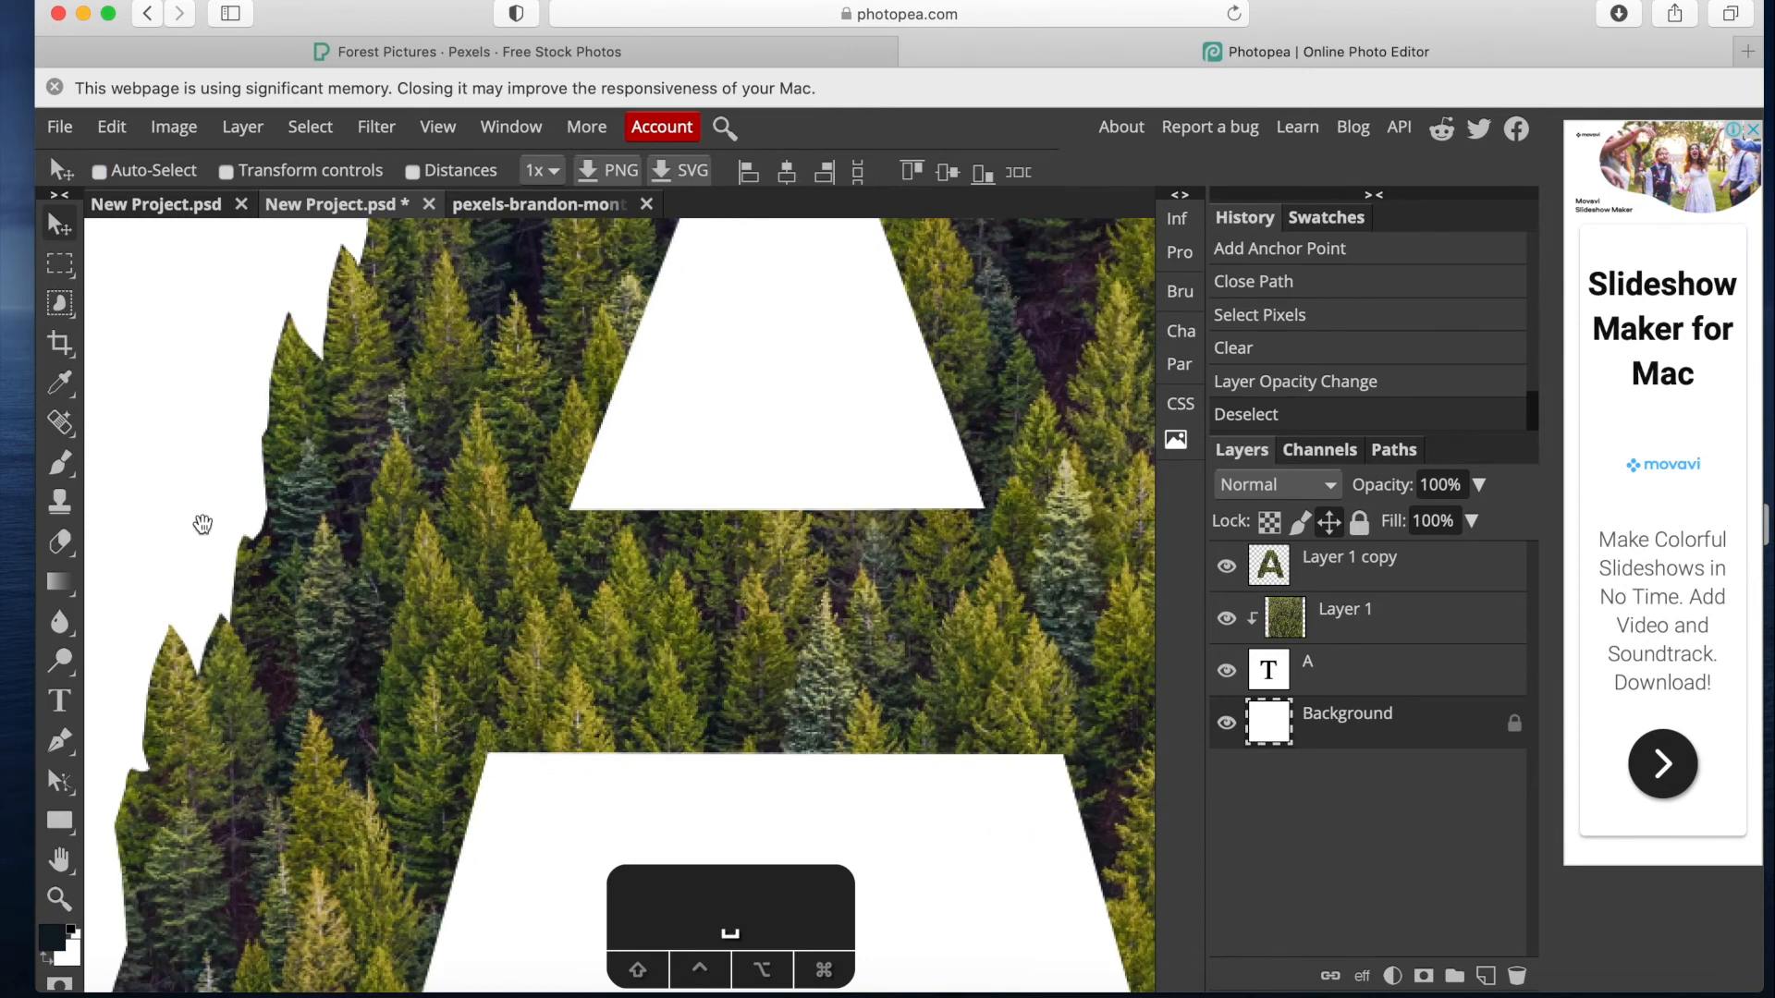
drag(202, 524, 408, 448)
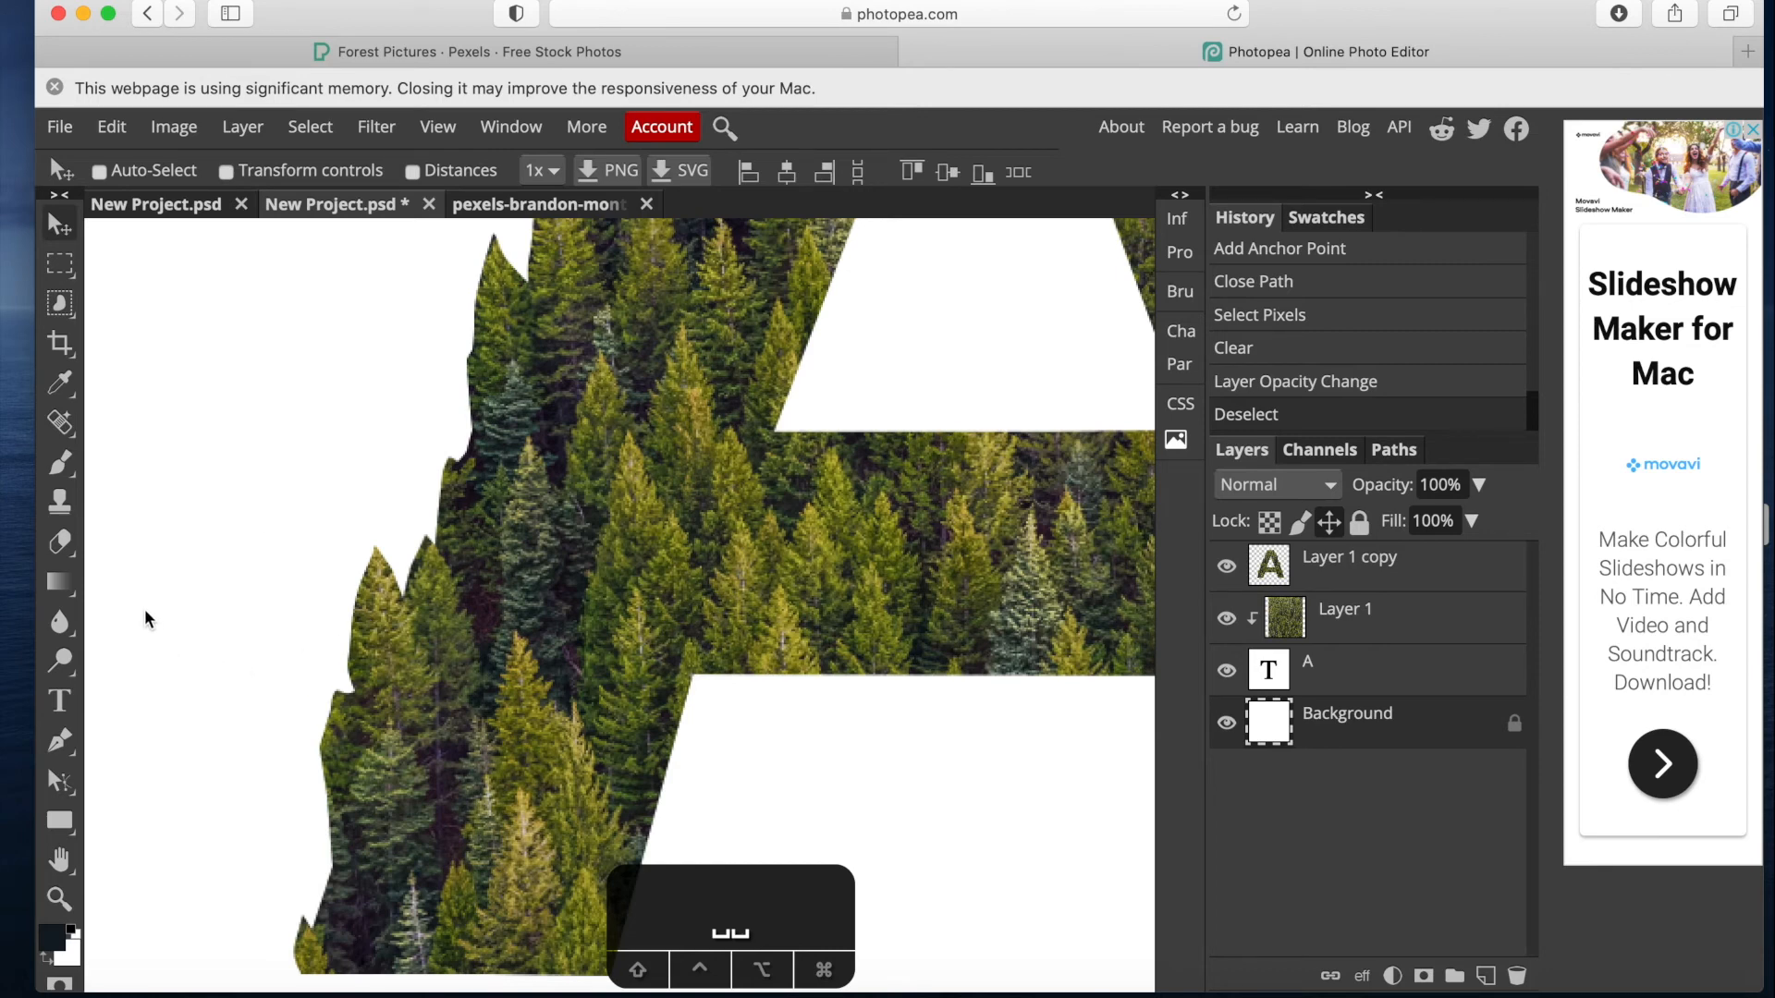
key(i)
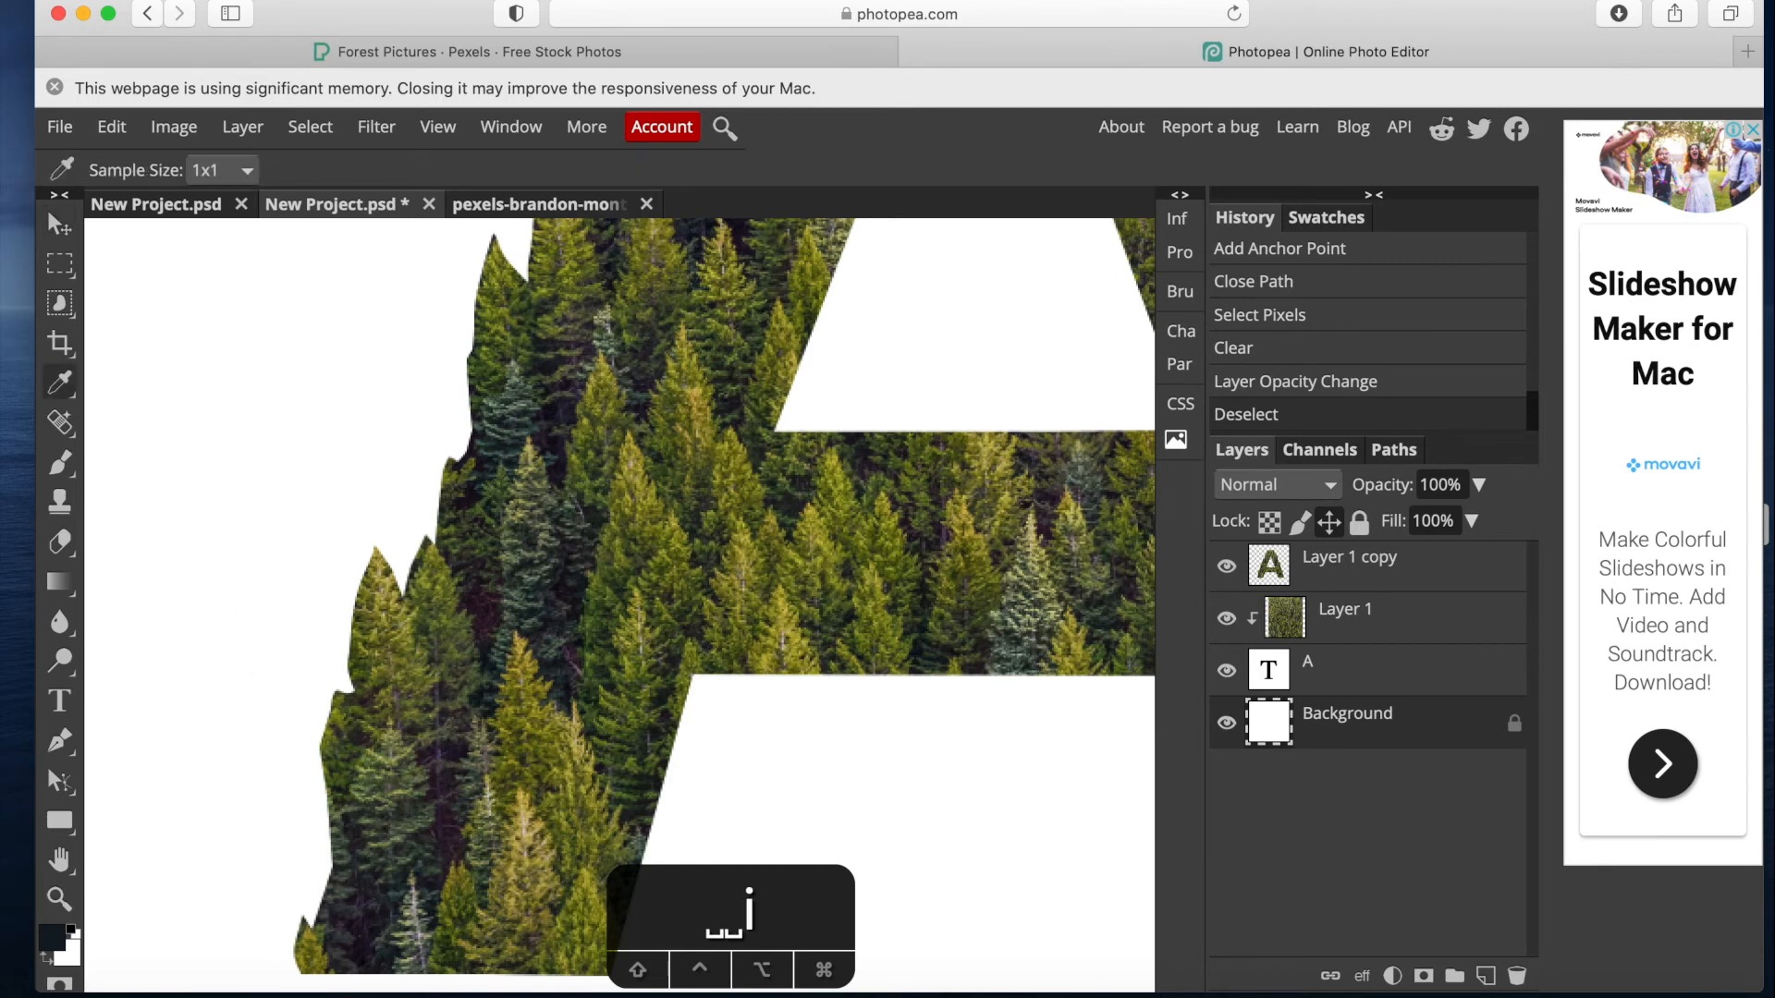
click(428, 568)
click(427, 566)
click(421, 562)
click(414, 601)
click(418, 651)
click(372, 886)
click(366, 895)
Fill the white Background layer with the sampled dark colour using the Paint Bucket Tool.
right_click(60, 583)
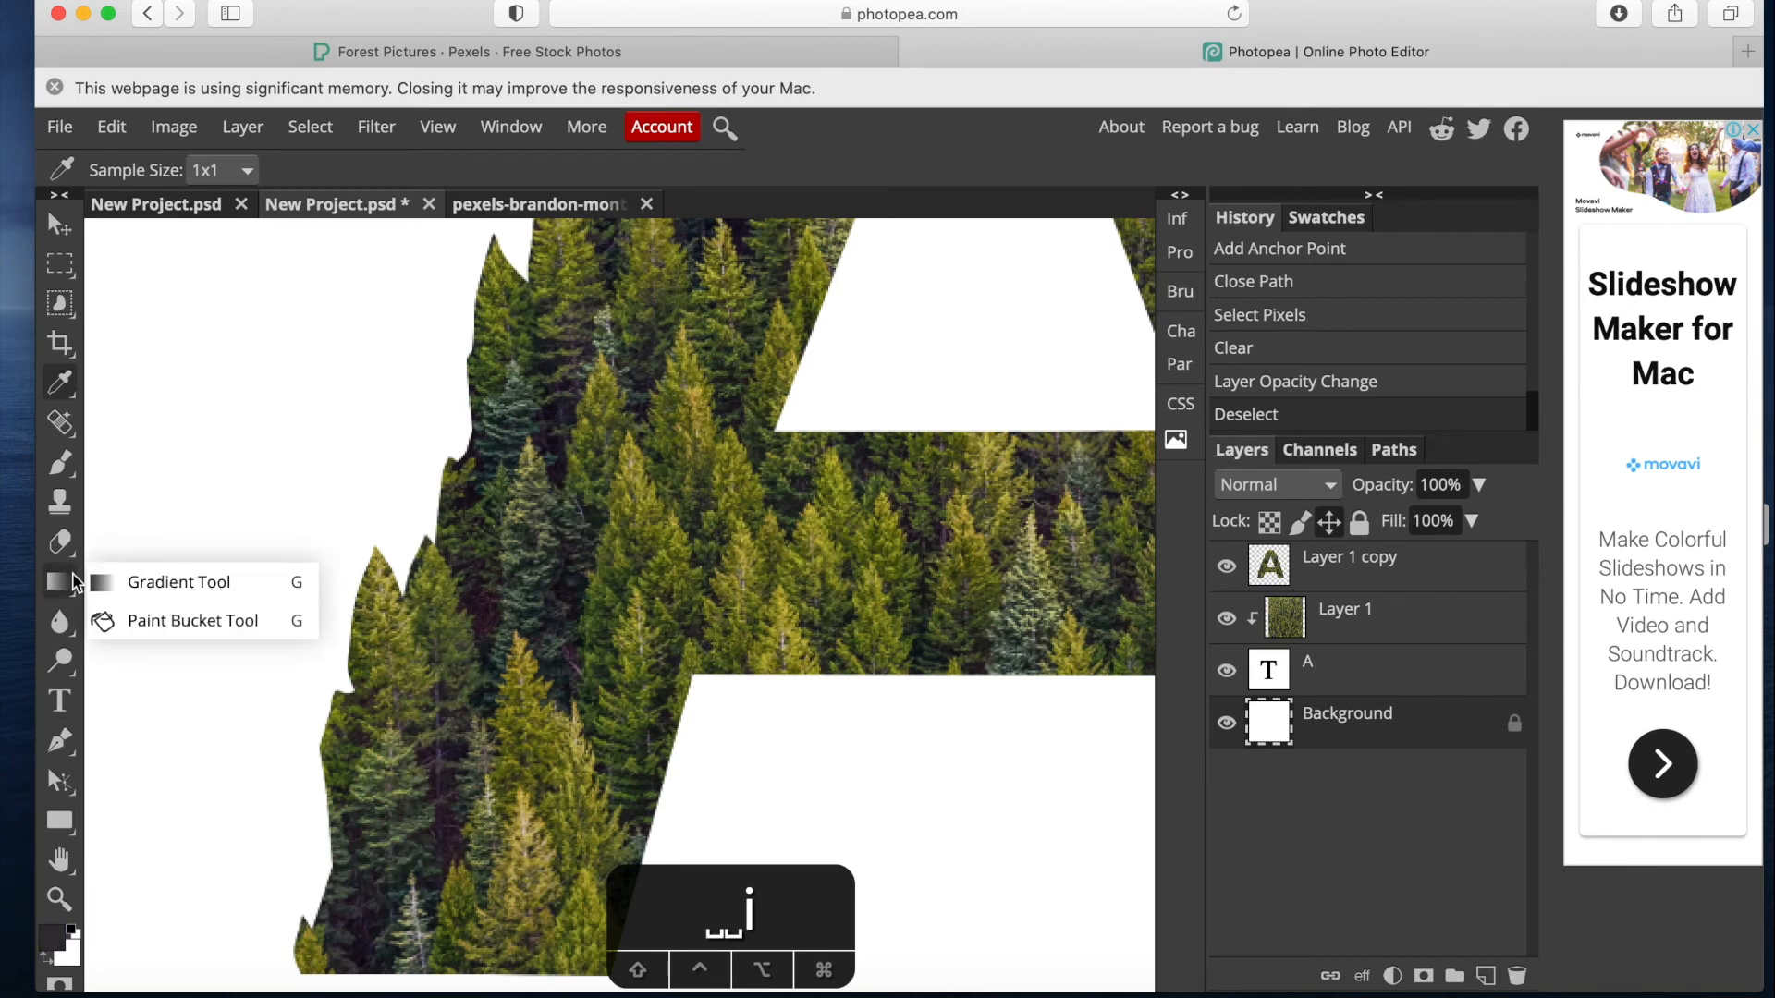
click(158, 625)
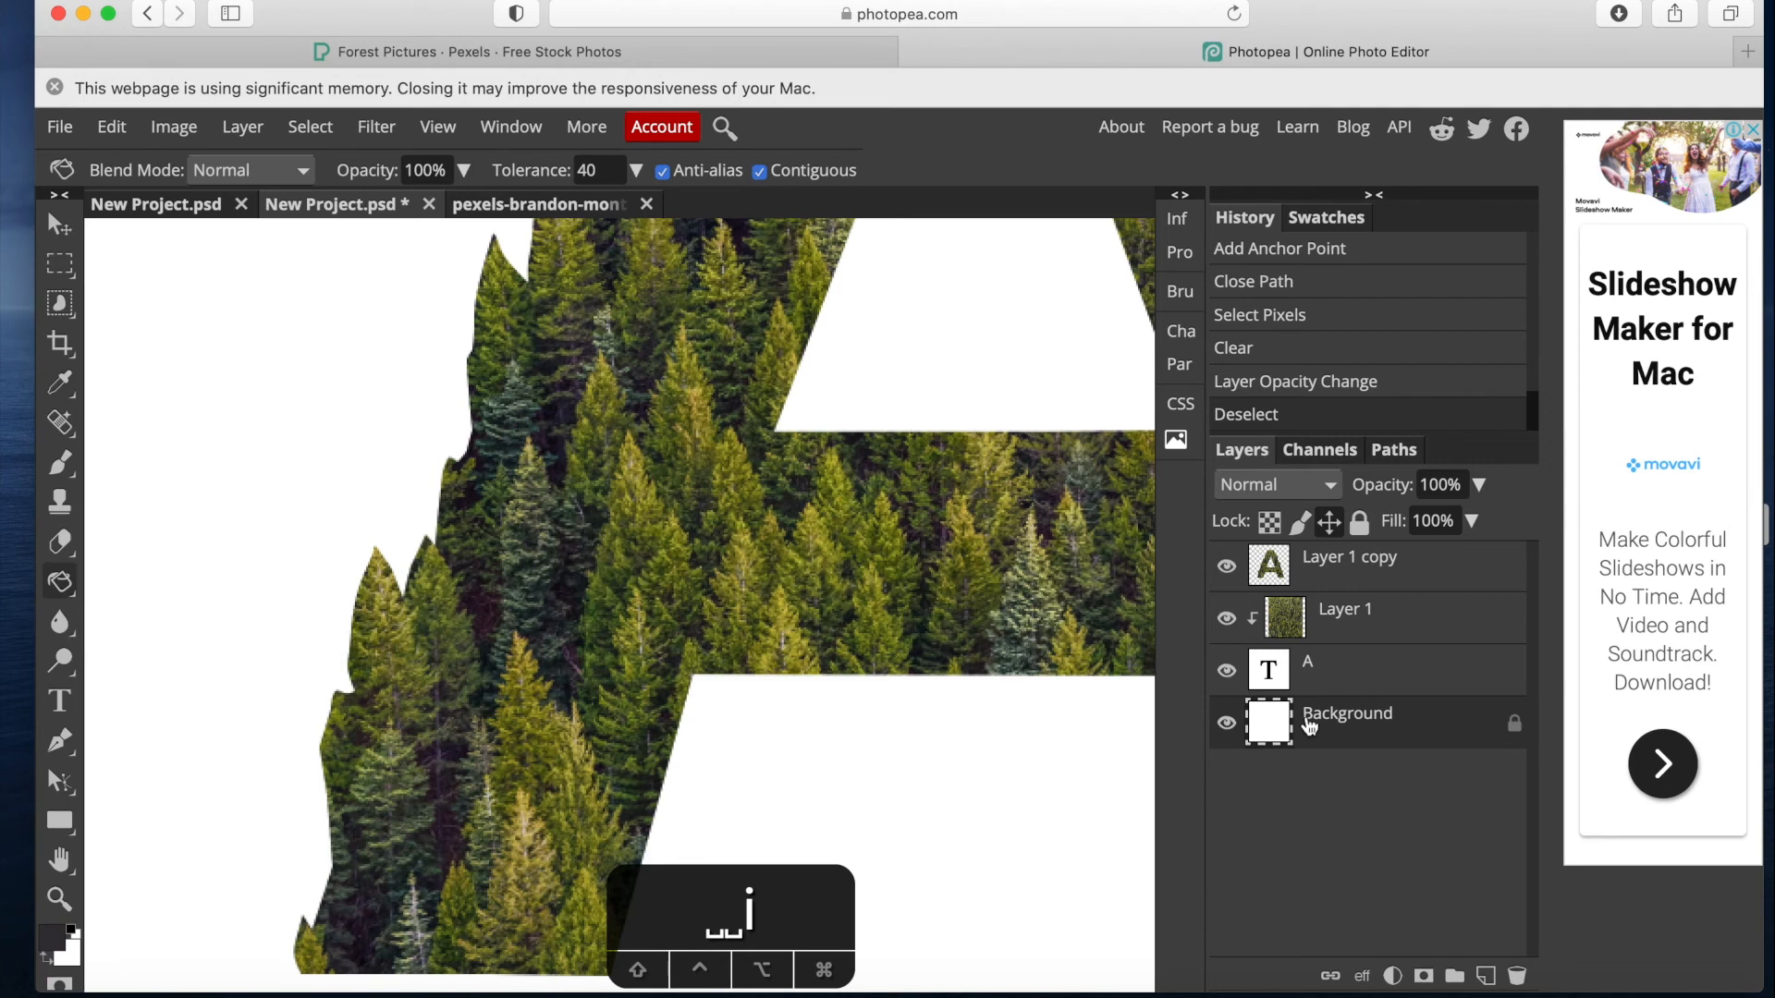
click(306, 437)
key(super+minus)
key(super+minus)
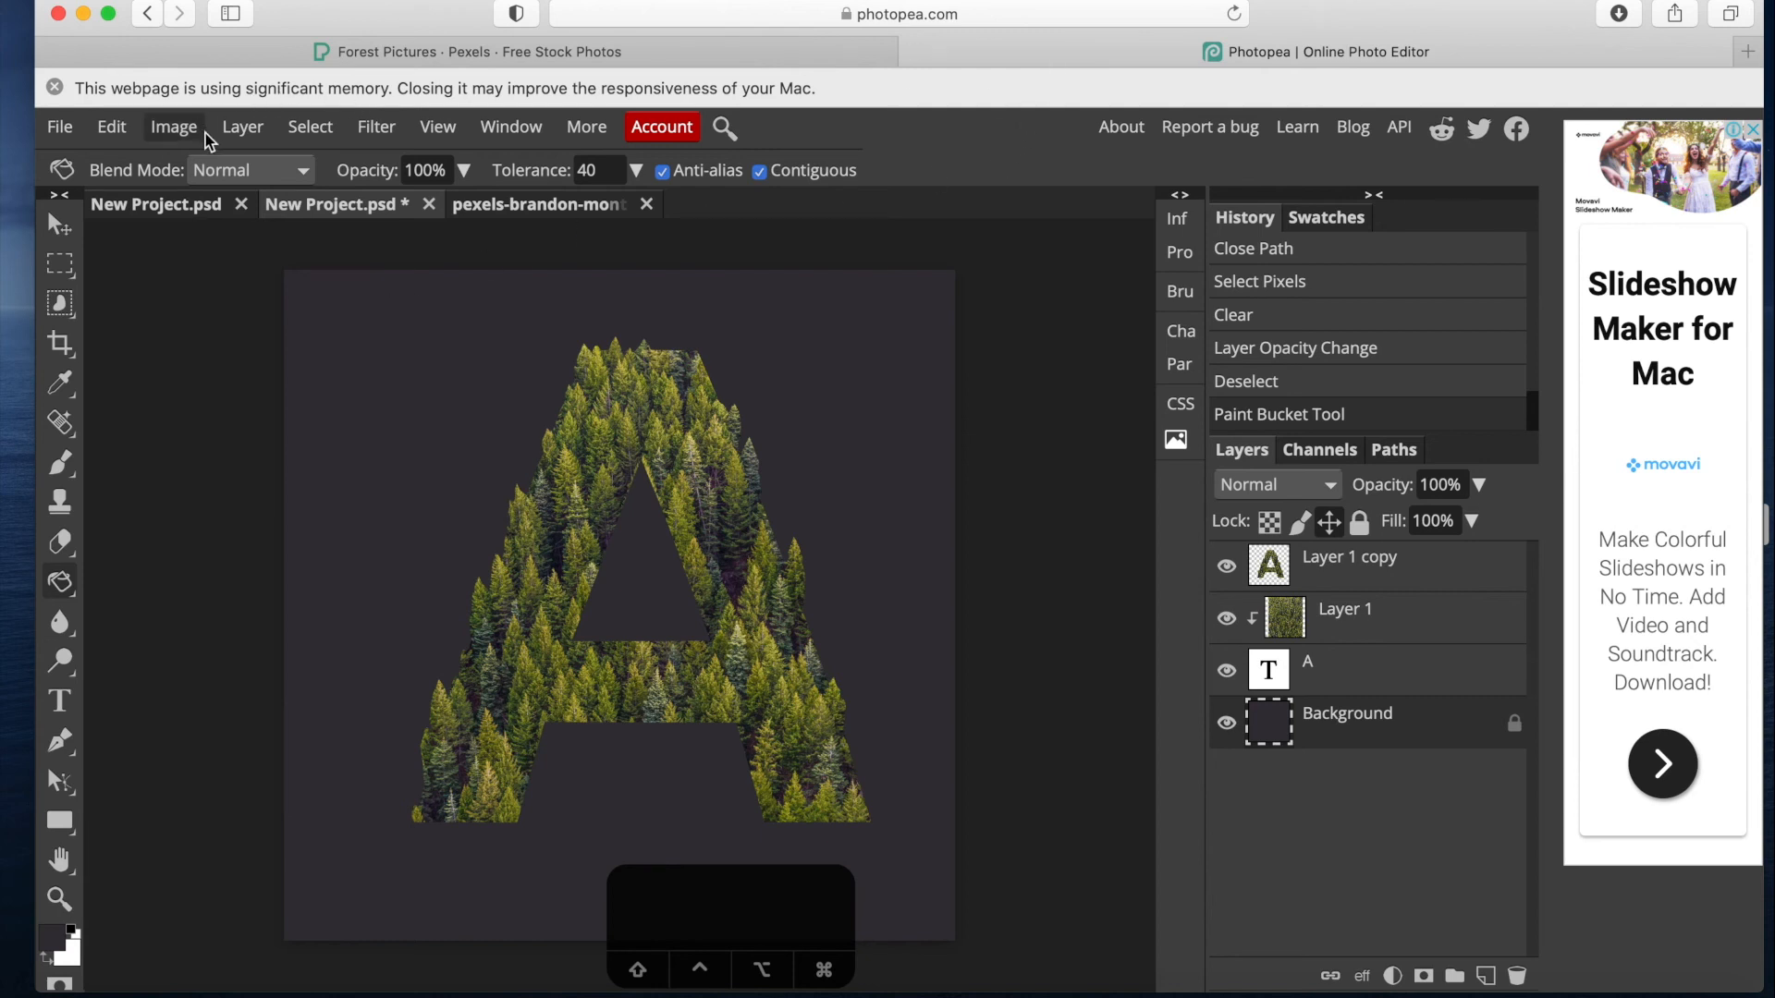
Save the forest A design as a PSD file.
click(61, 127)
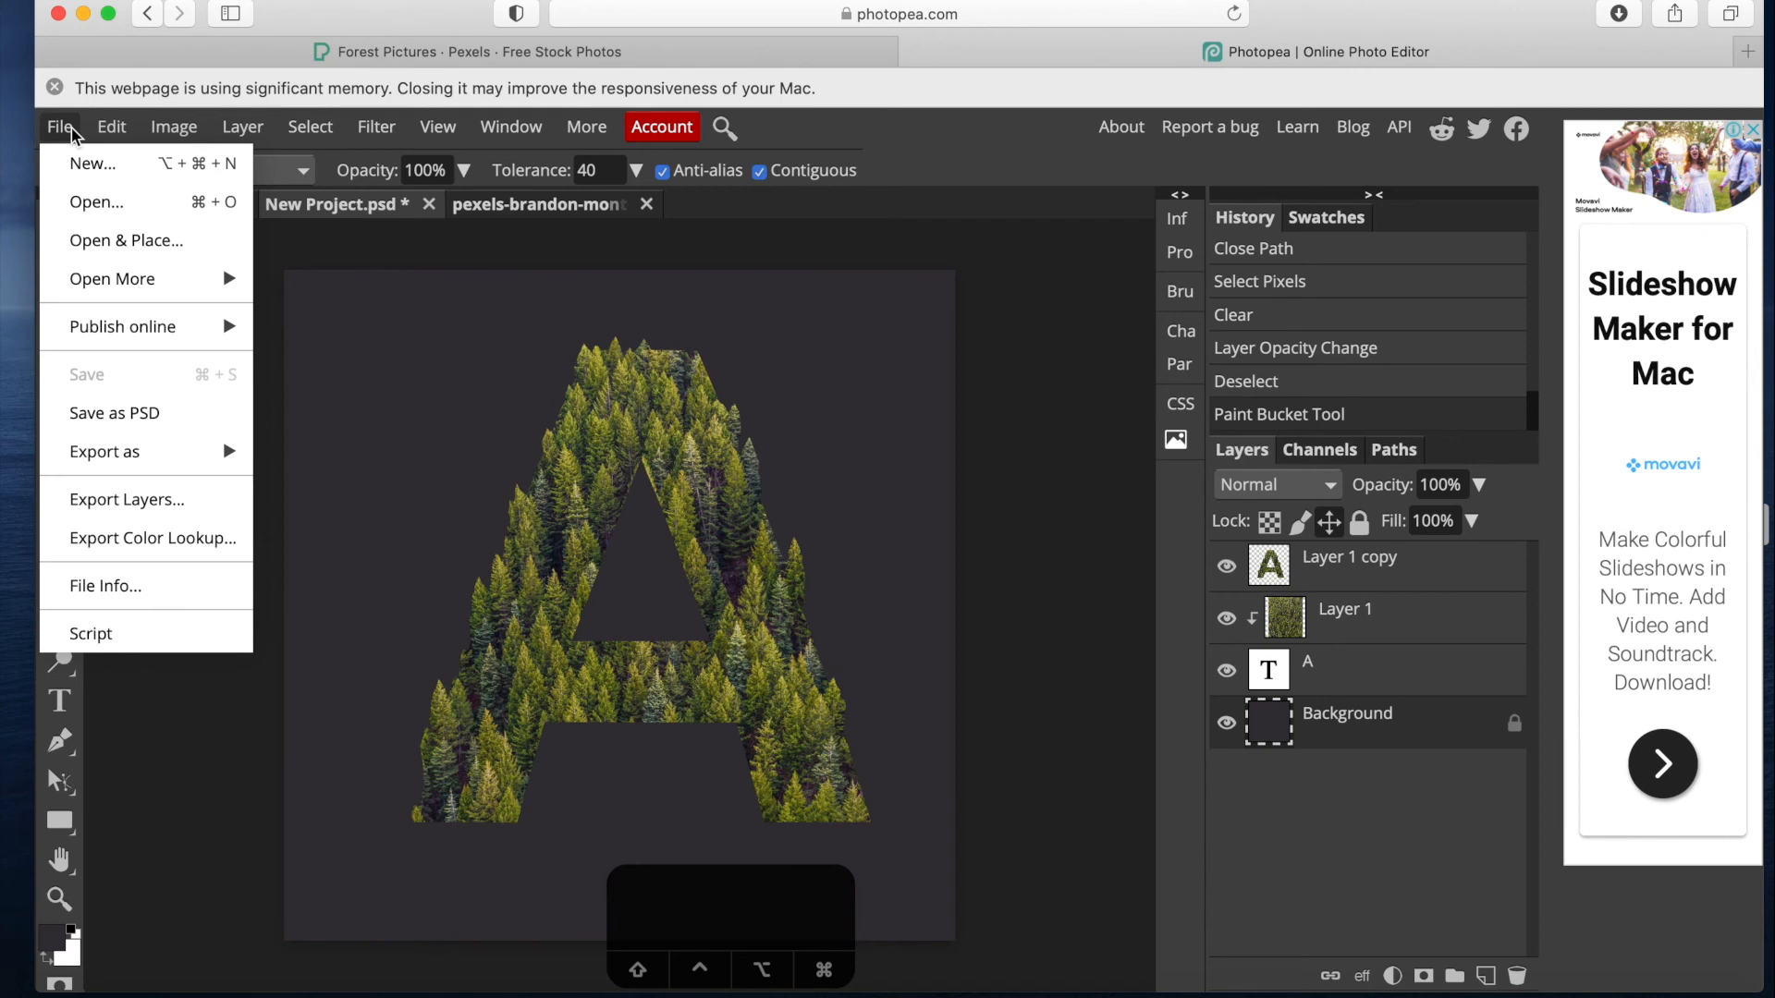
mouse_move(112, 127)
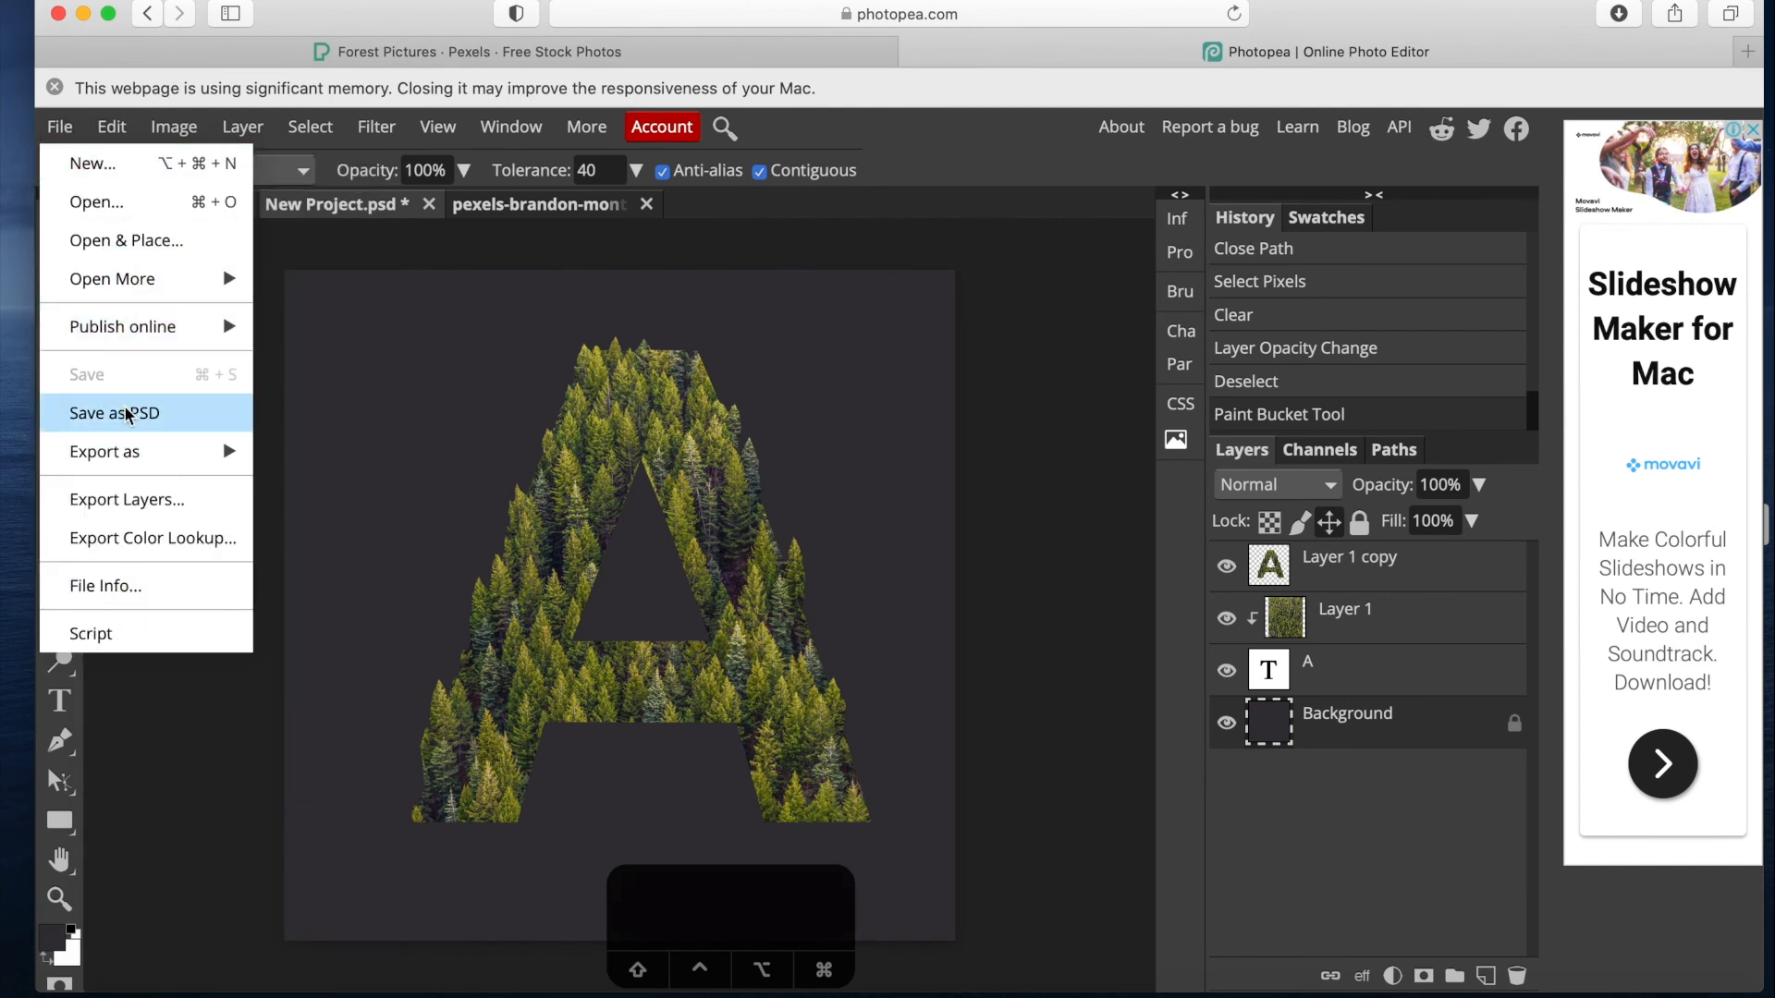
click(125, 408)
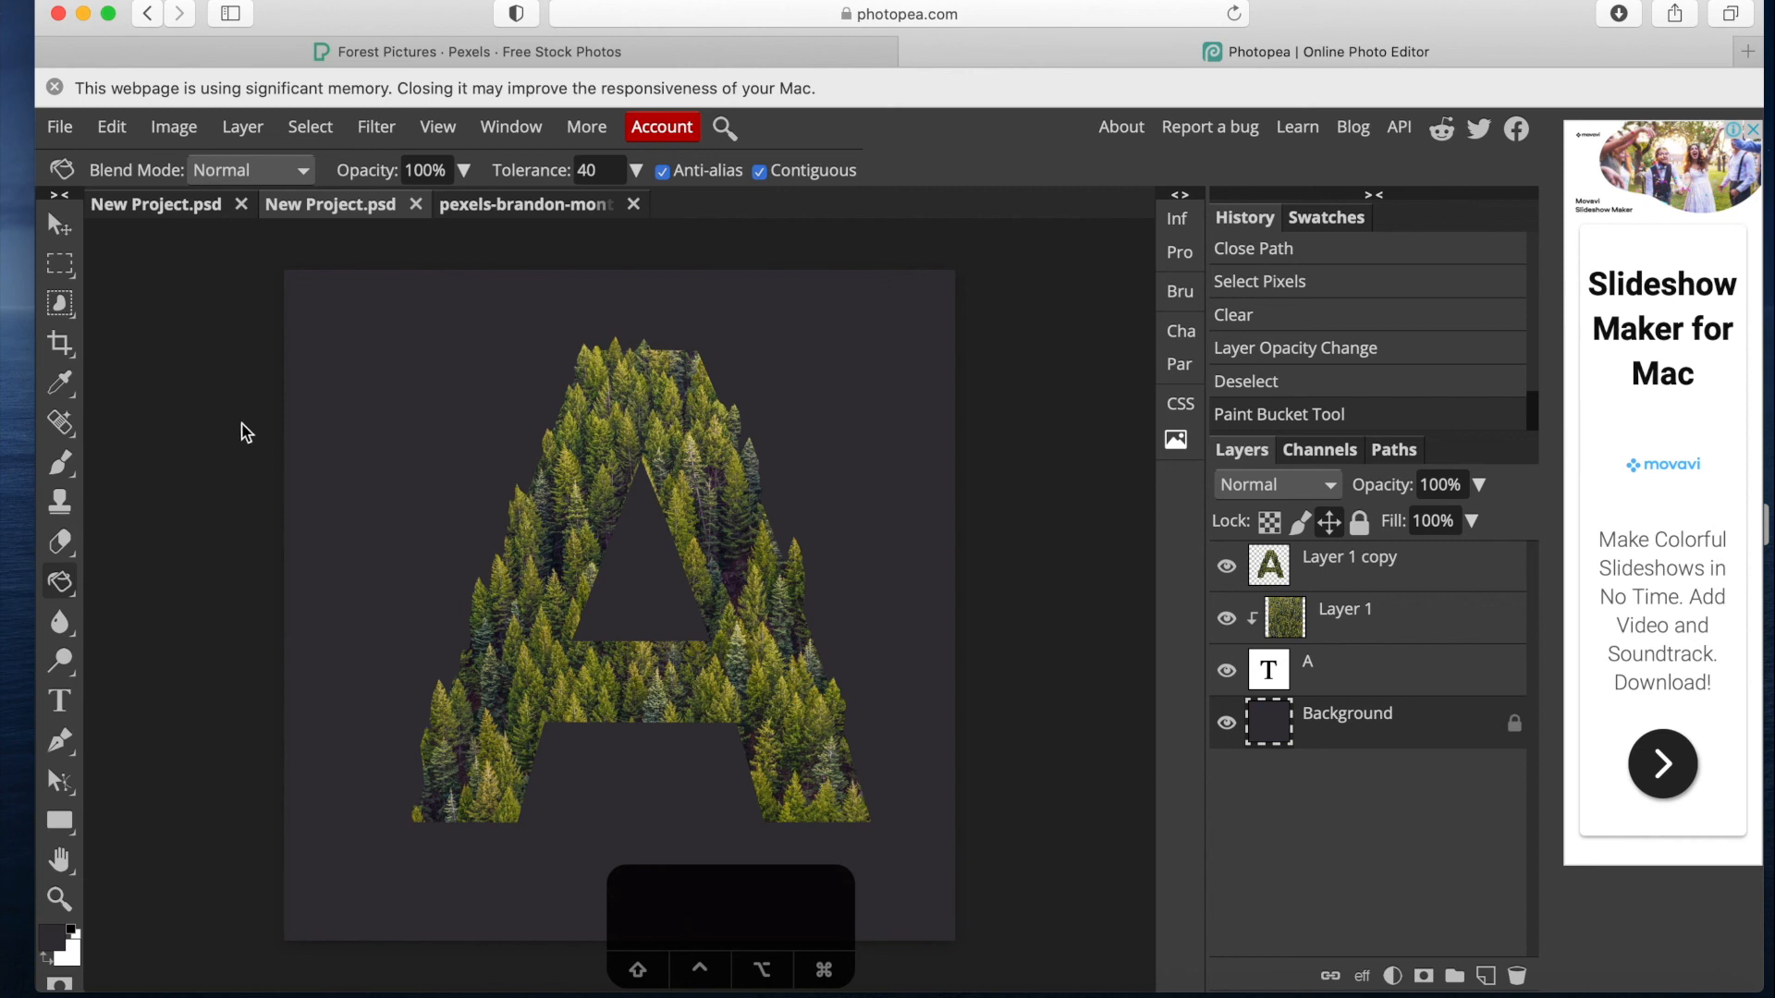
Start exporting the design as a PNG by opening its Save for web settings.
click(61, 128)
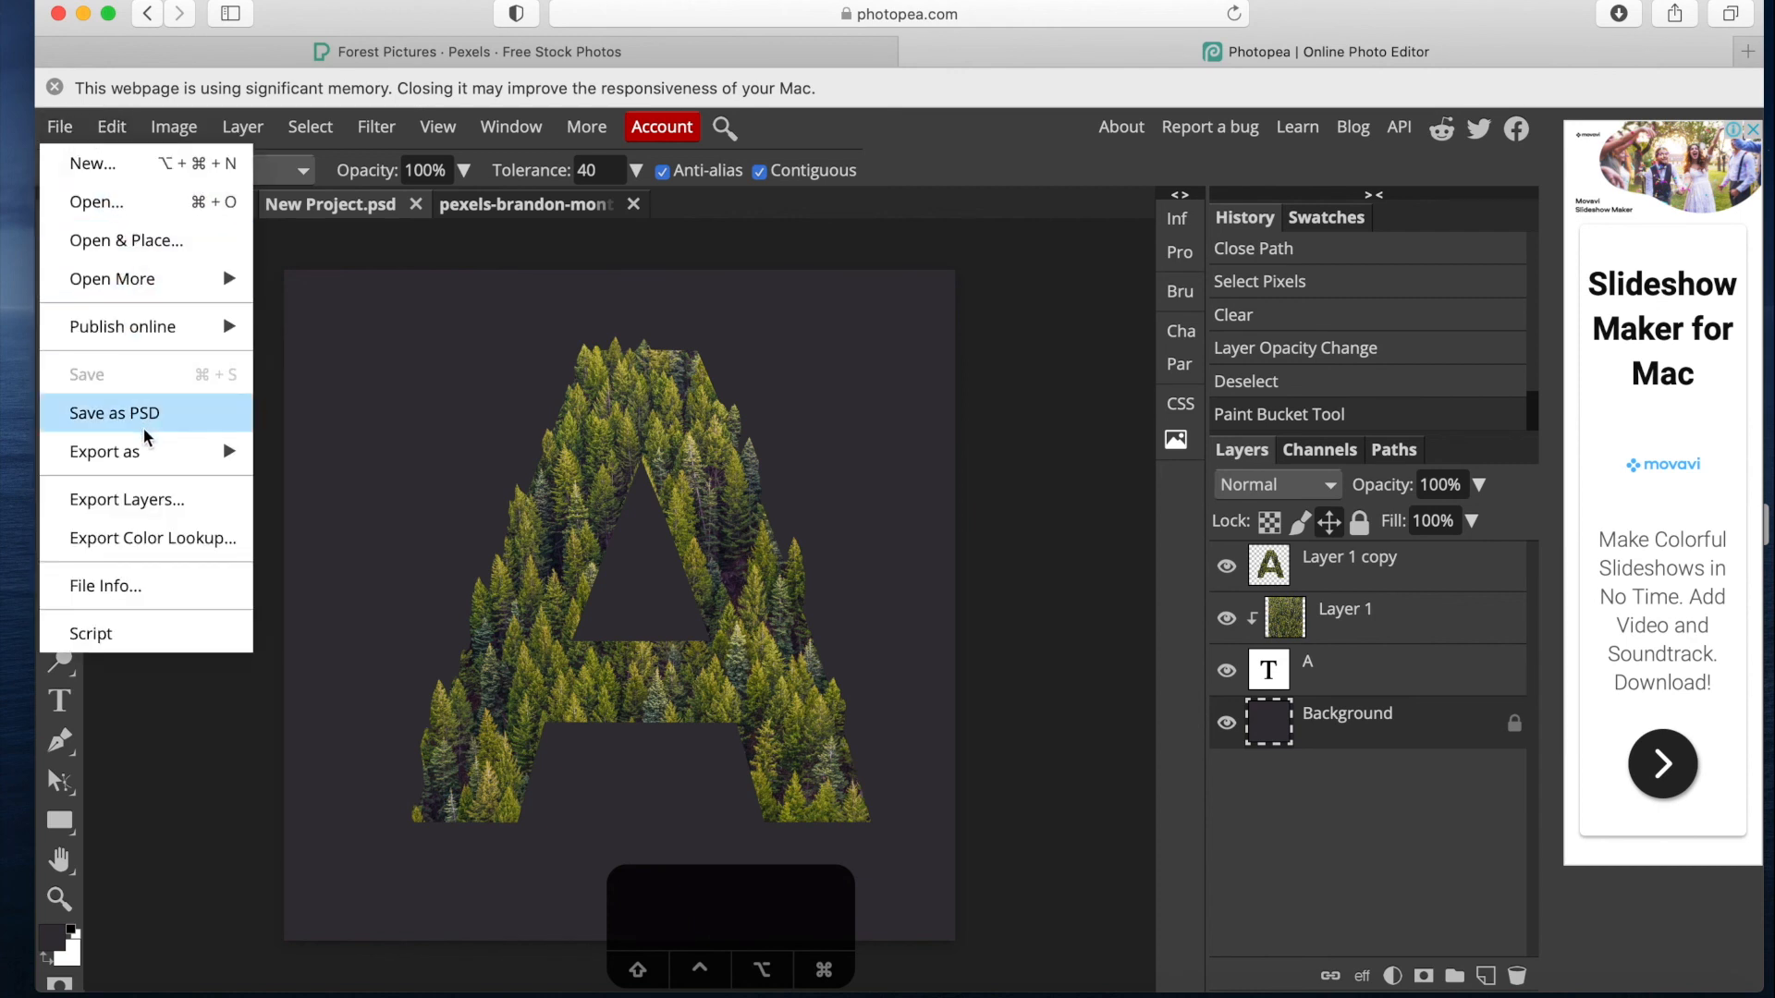
mouse_move(156, 457)
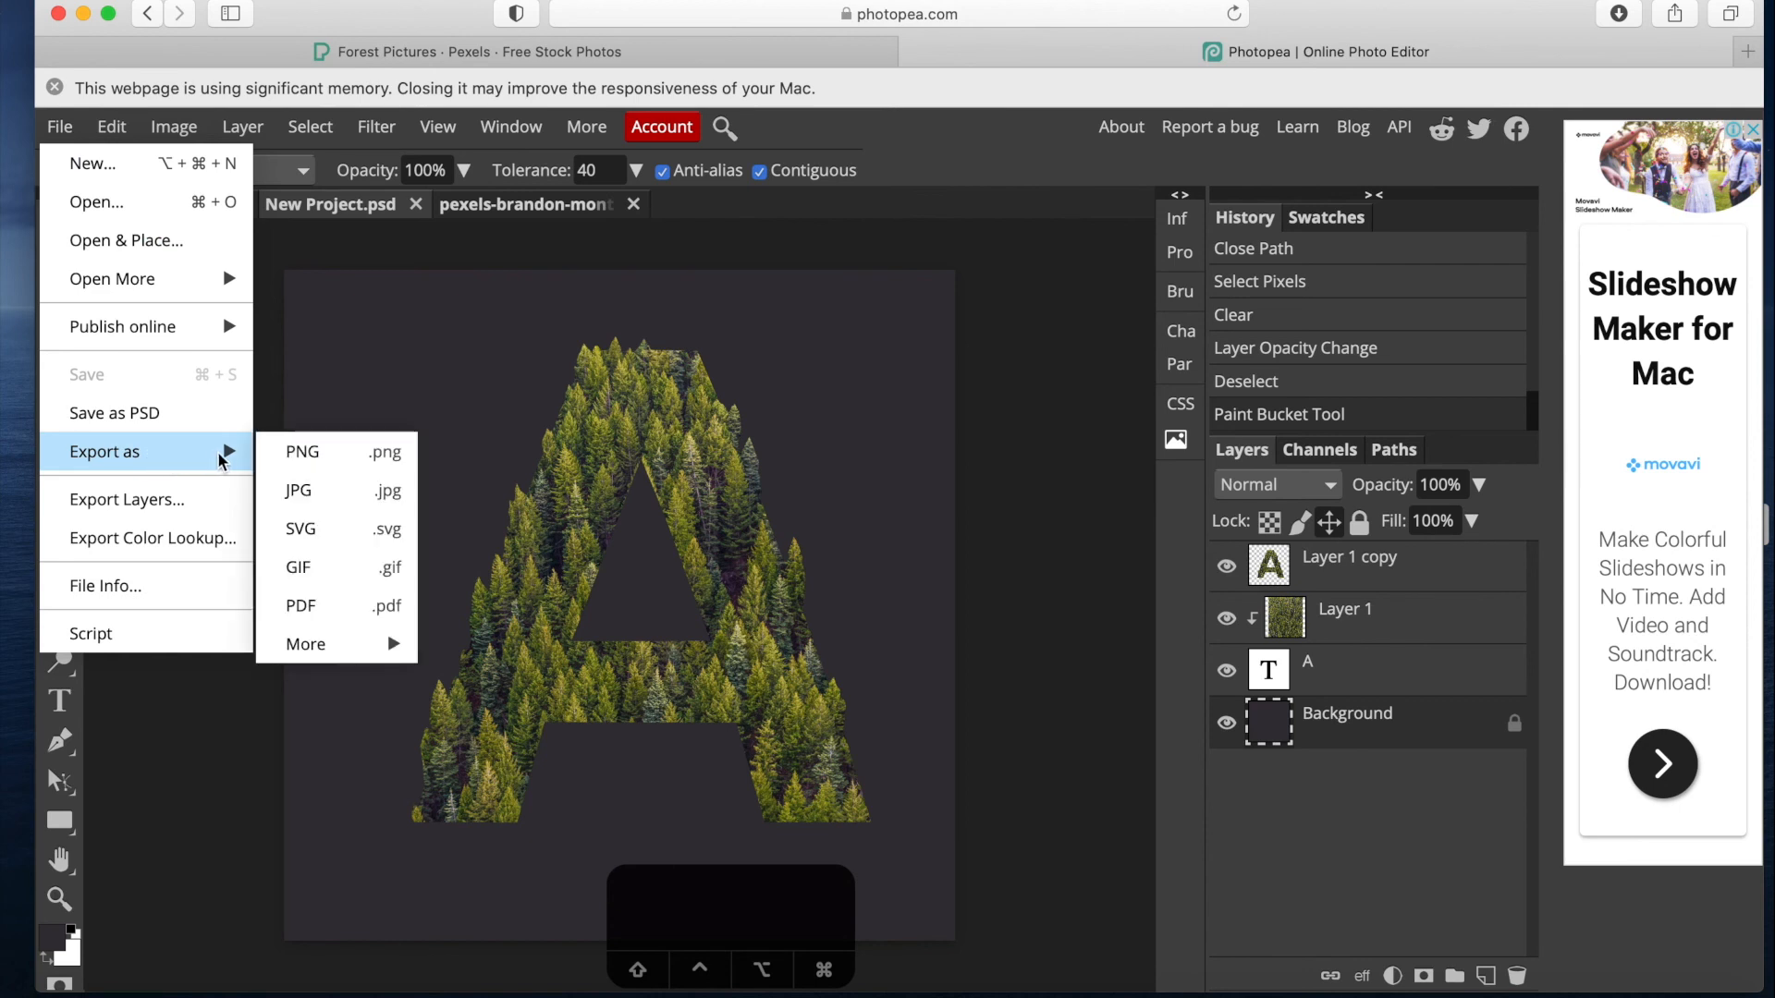
click(313, 453)
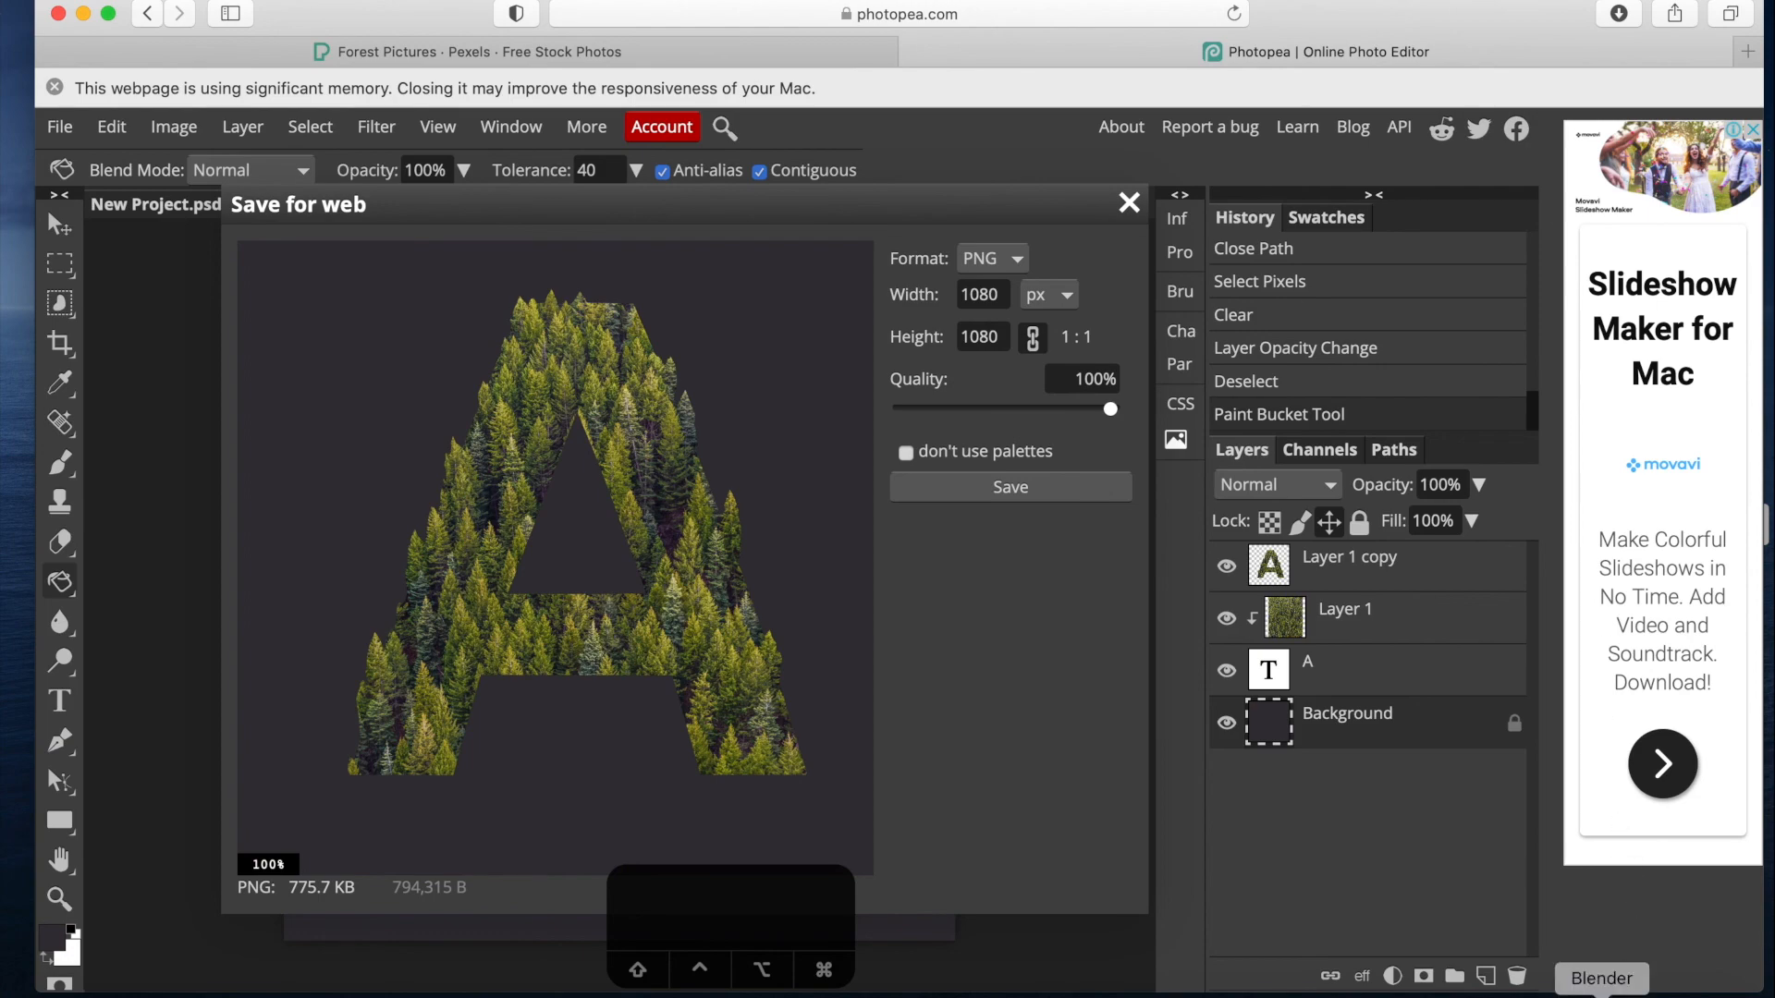
Switch to Finder, preview New Project-2.psd in the Downloads folder, and return to the PNG export settings in Photopea.
click(1494, 993)
click(1526, 971)
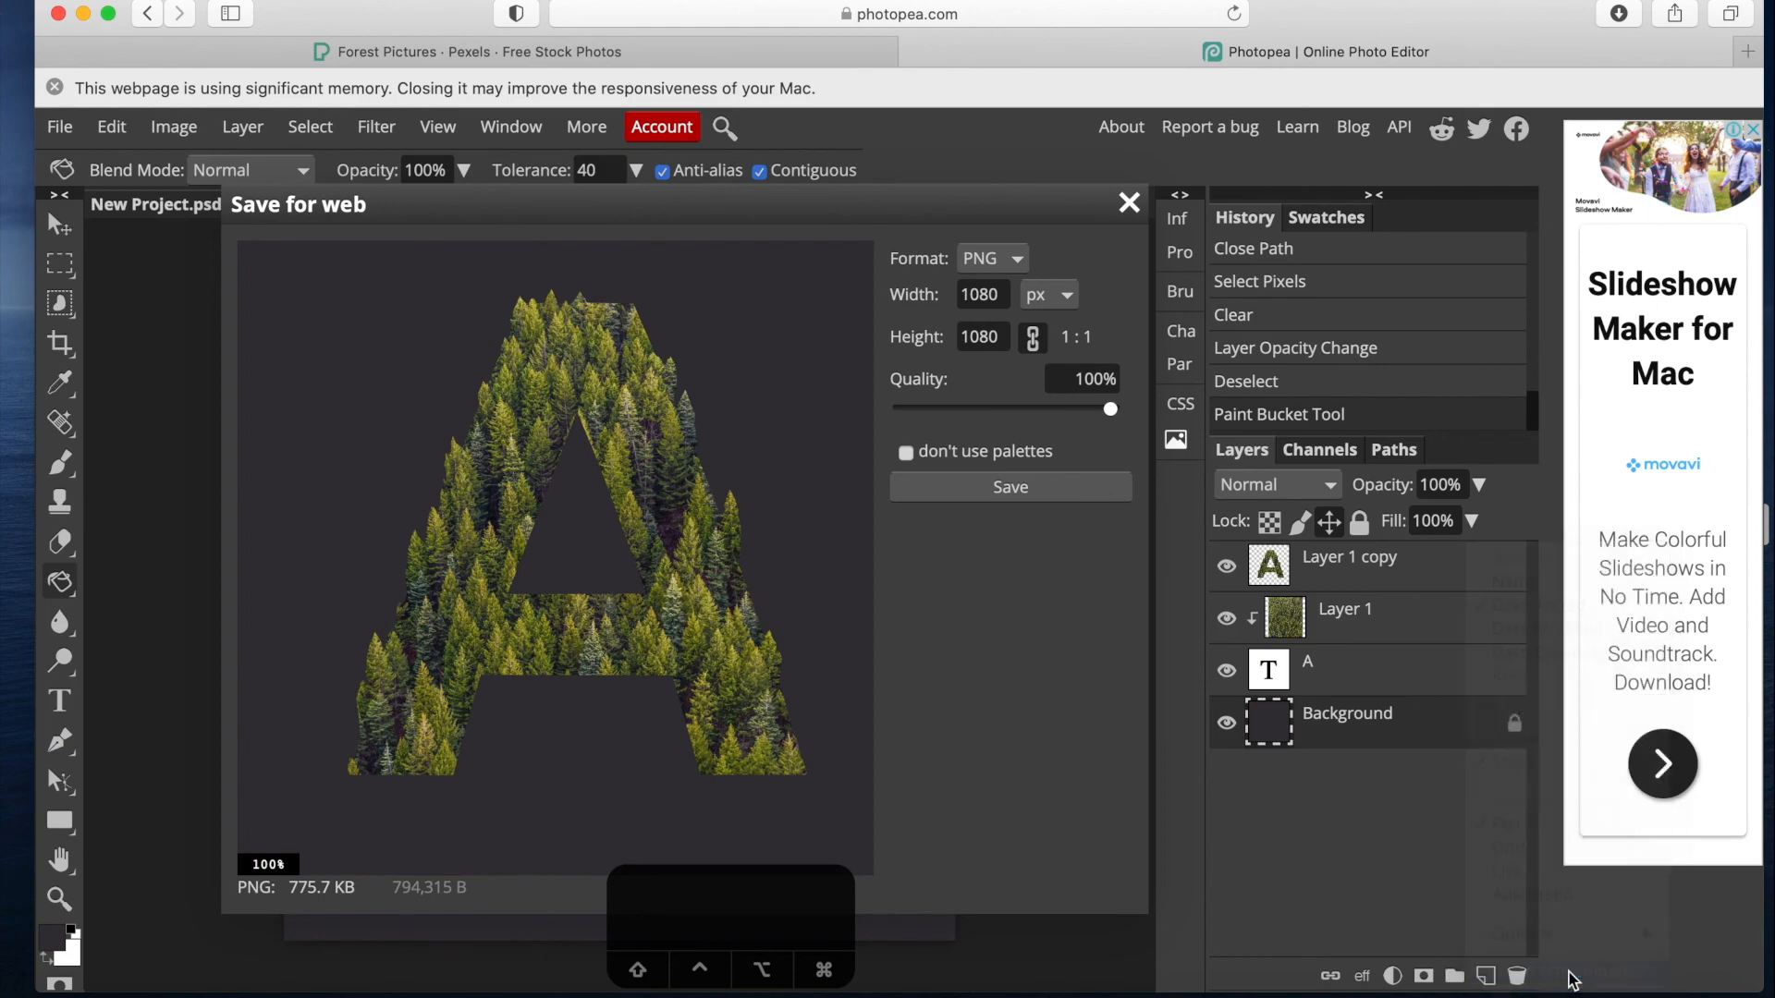
scroll(690, 190, up, 4)
scroll(696, 357, down, 7)
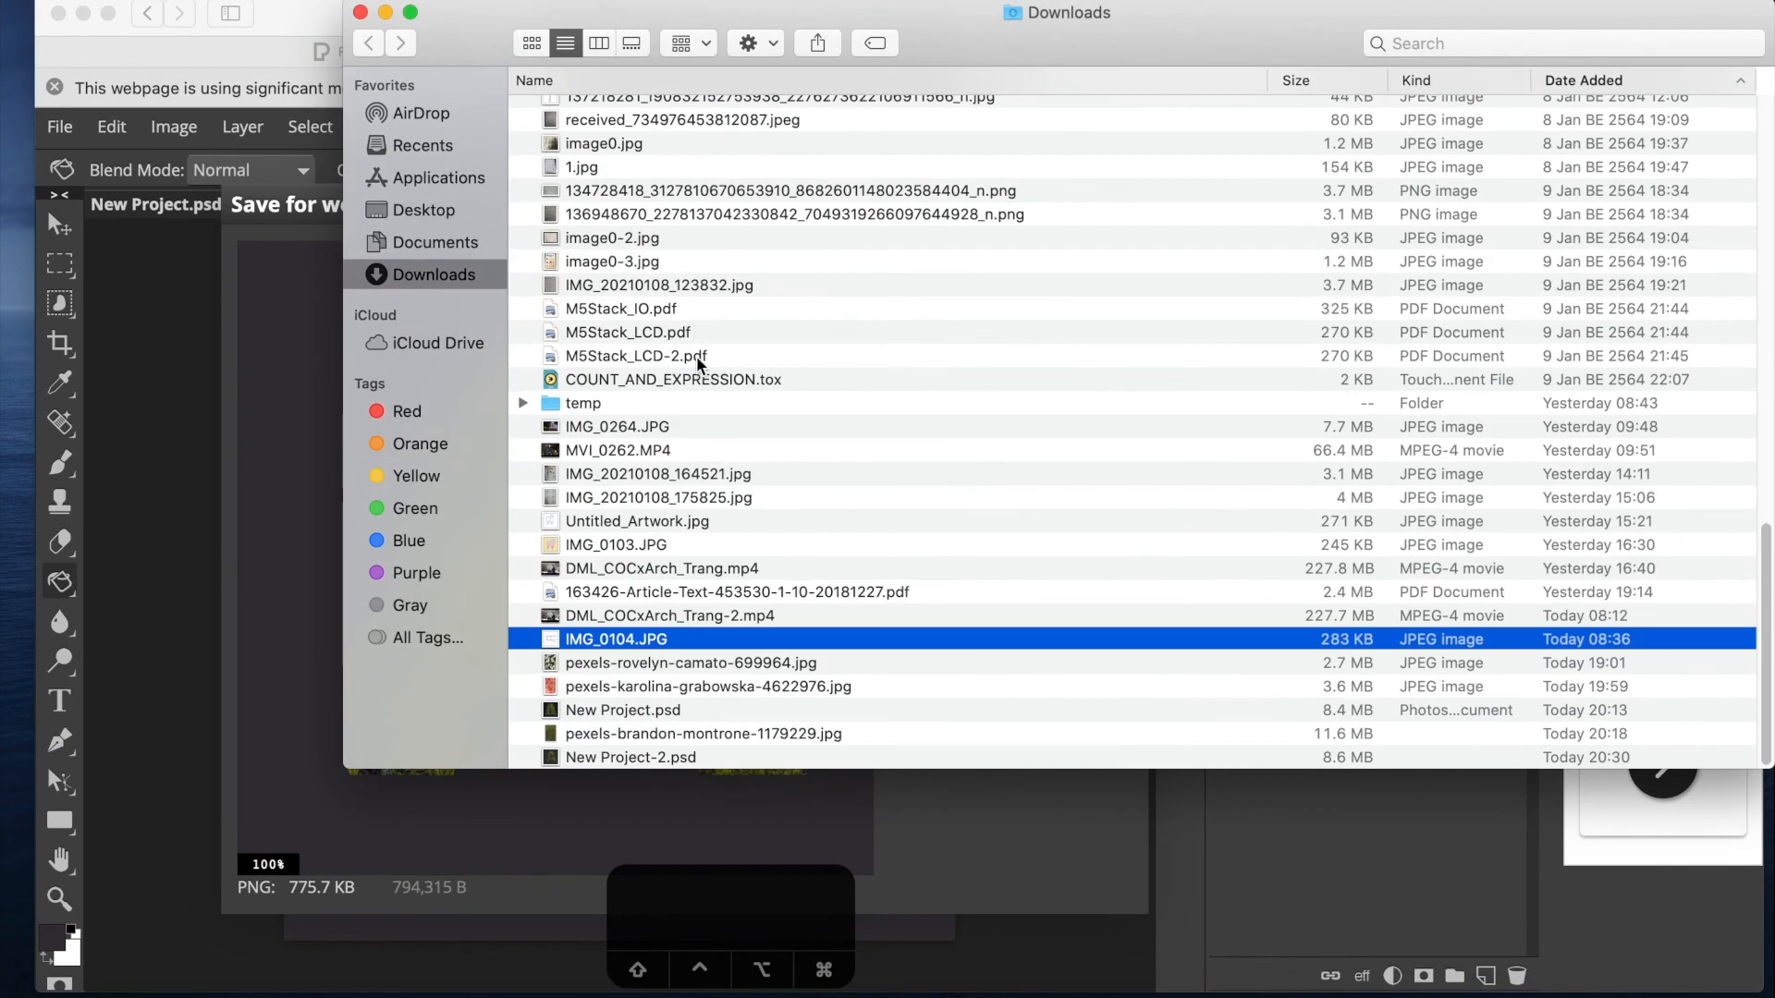
click(629, 758)
key(space)
key(space)
click(302, 603)
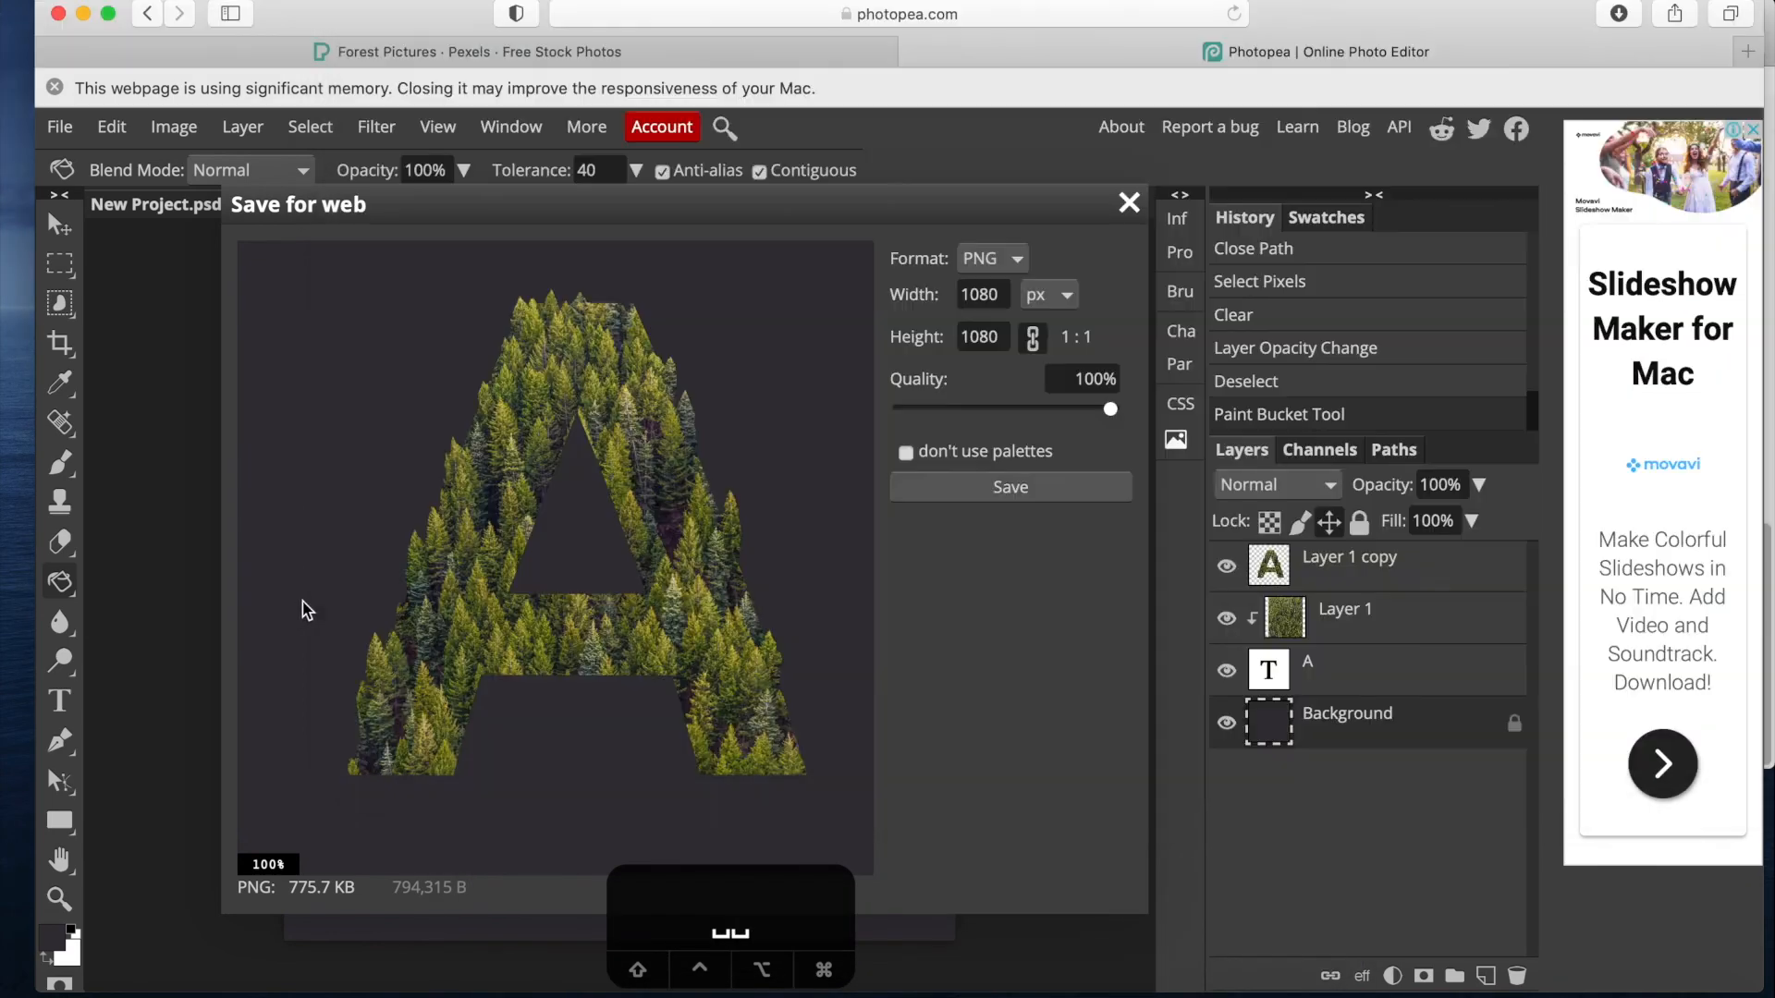
Save the PNG at 1080 × 1080 px and 100% quality, and preview the exported New Project.png in Finder's Downloads folder.
click(1003, 499)
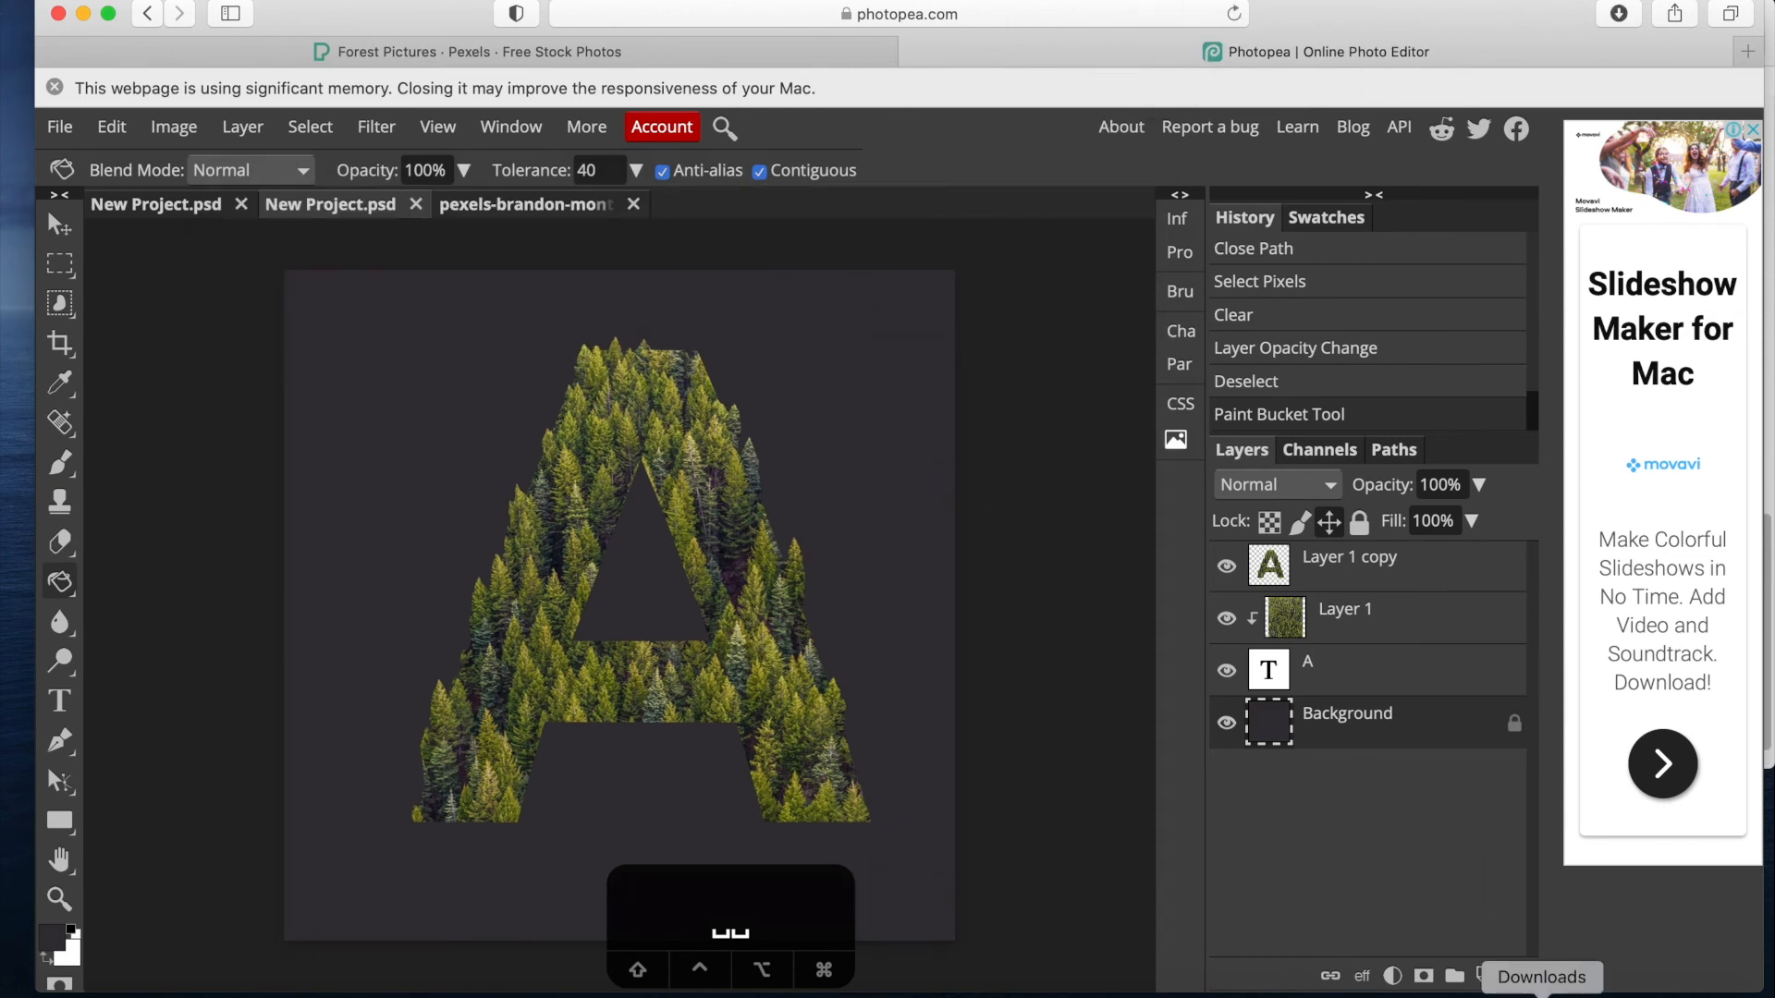
right_click(1539, 993)
click(1605, 967)
scroll(747, 580, down, 1)
click(712, 762)
key(space)
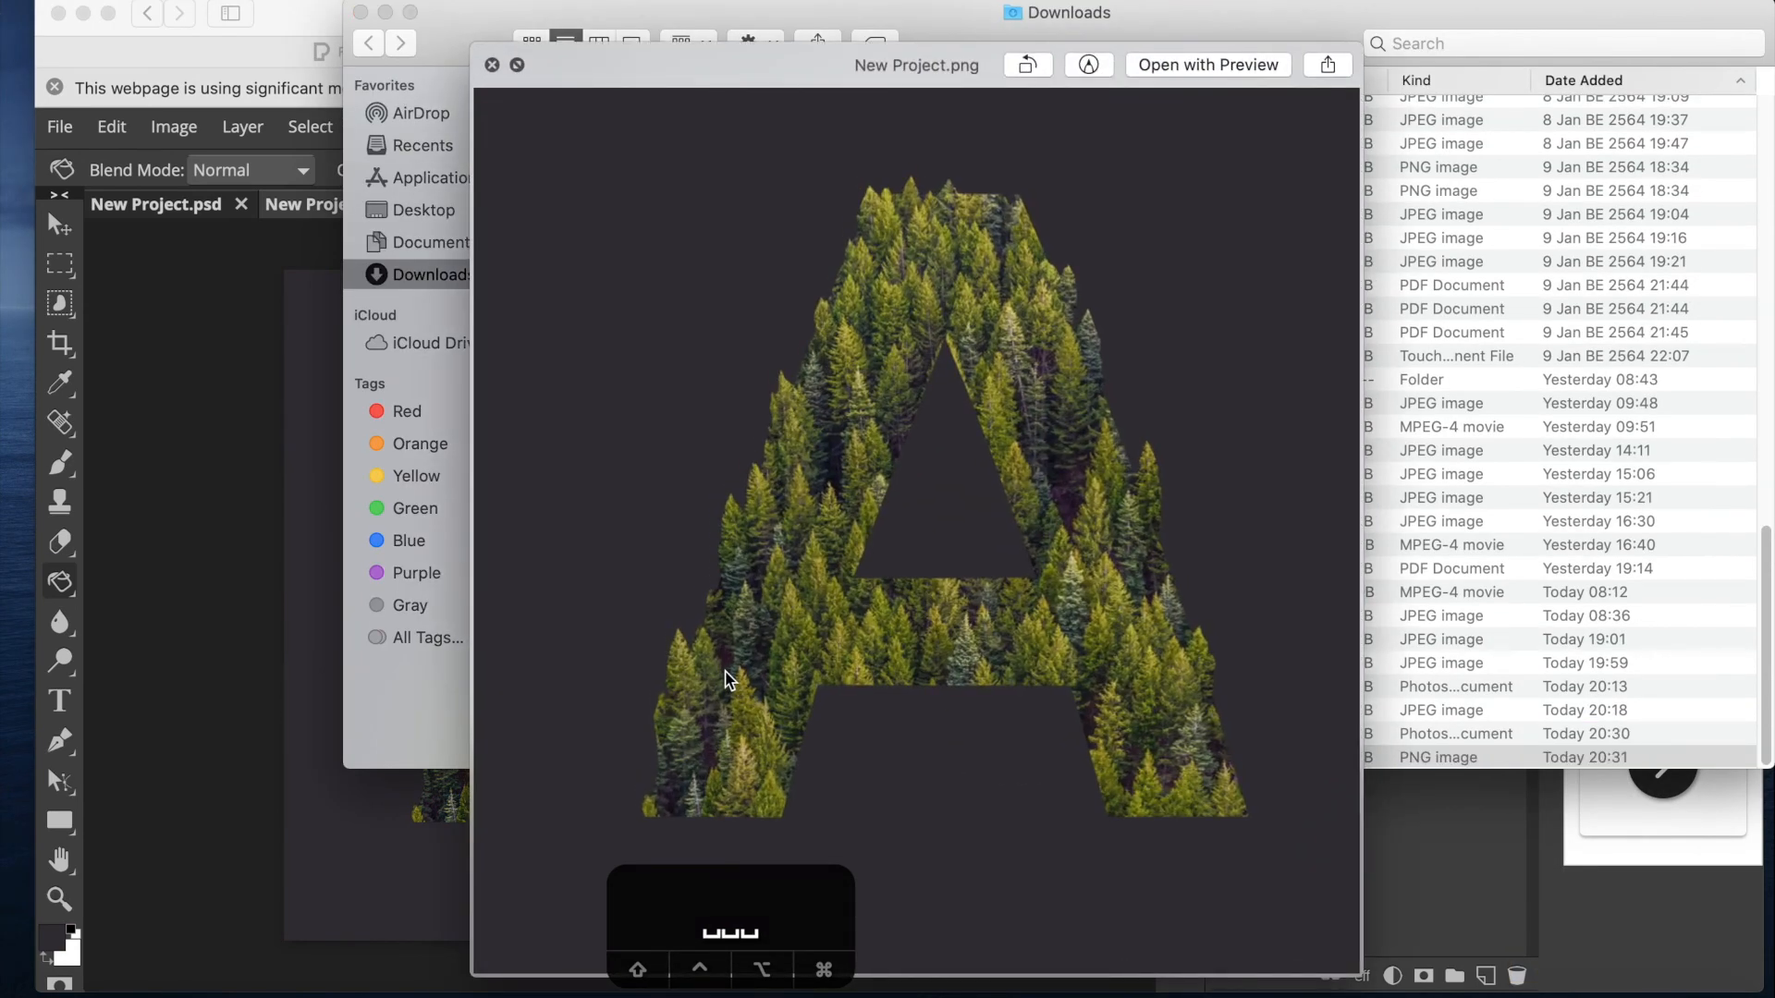
click(492, 65)
click(185, 353)
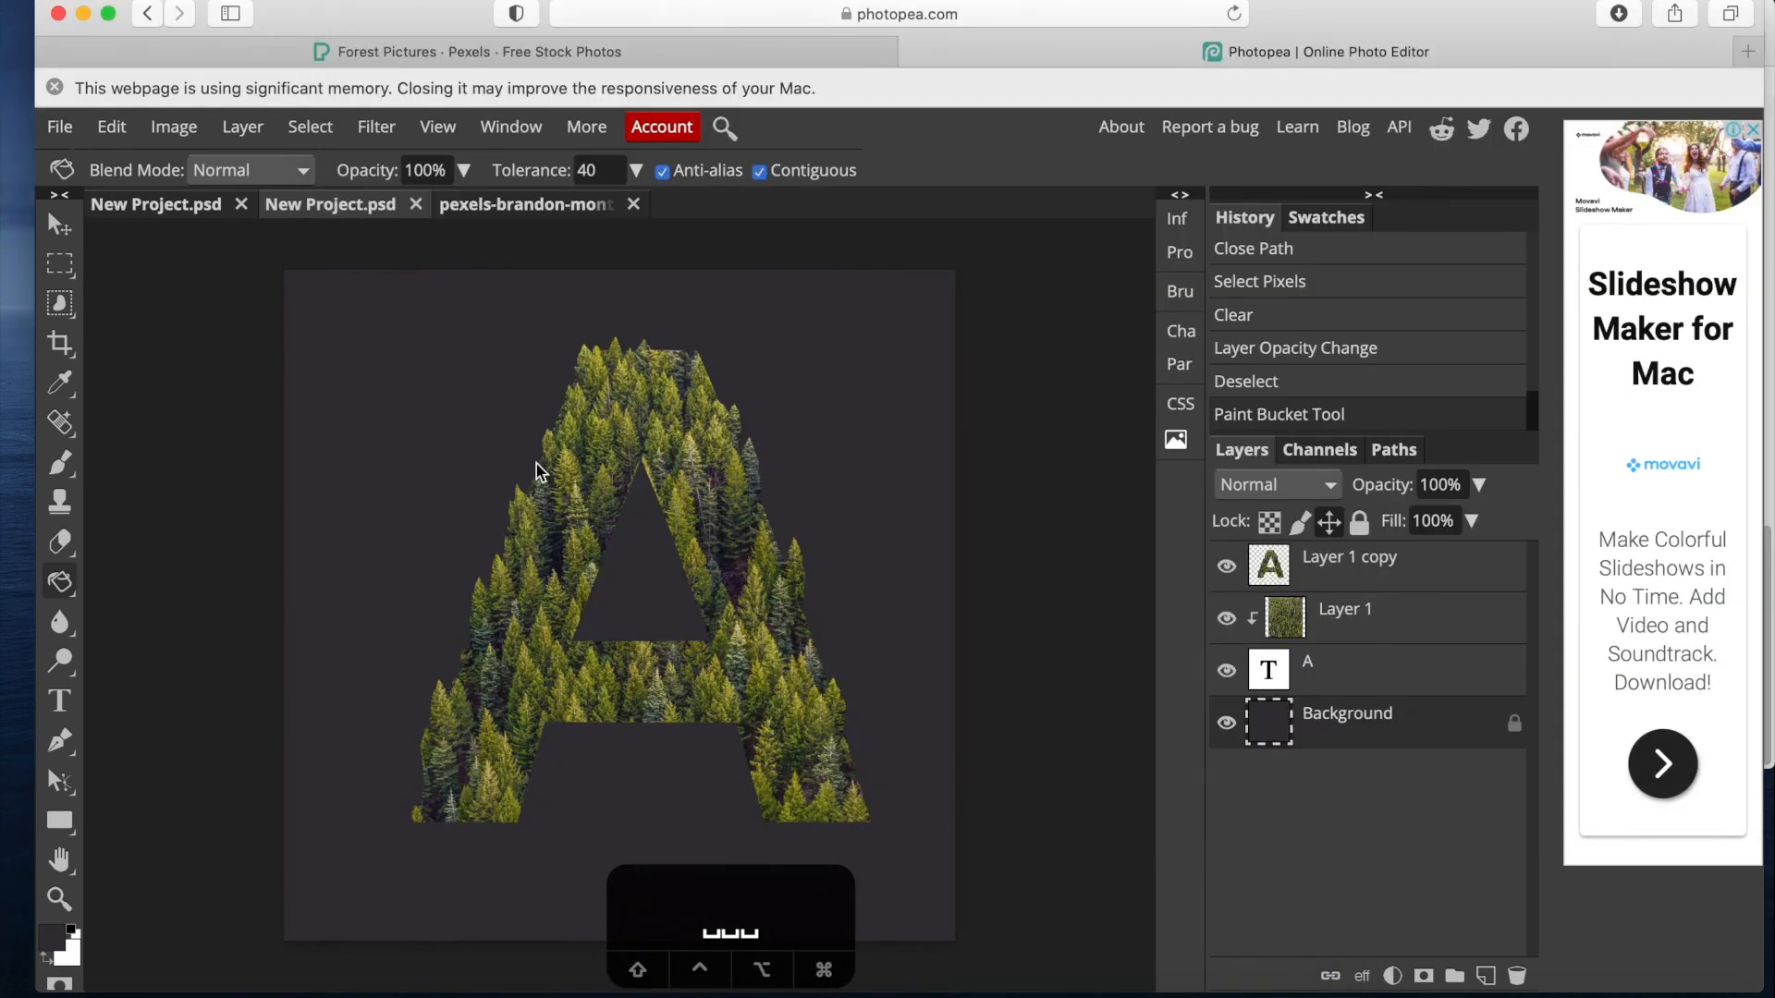
Bring up the save and export options for the finished design.
click(60, 127)
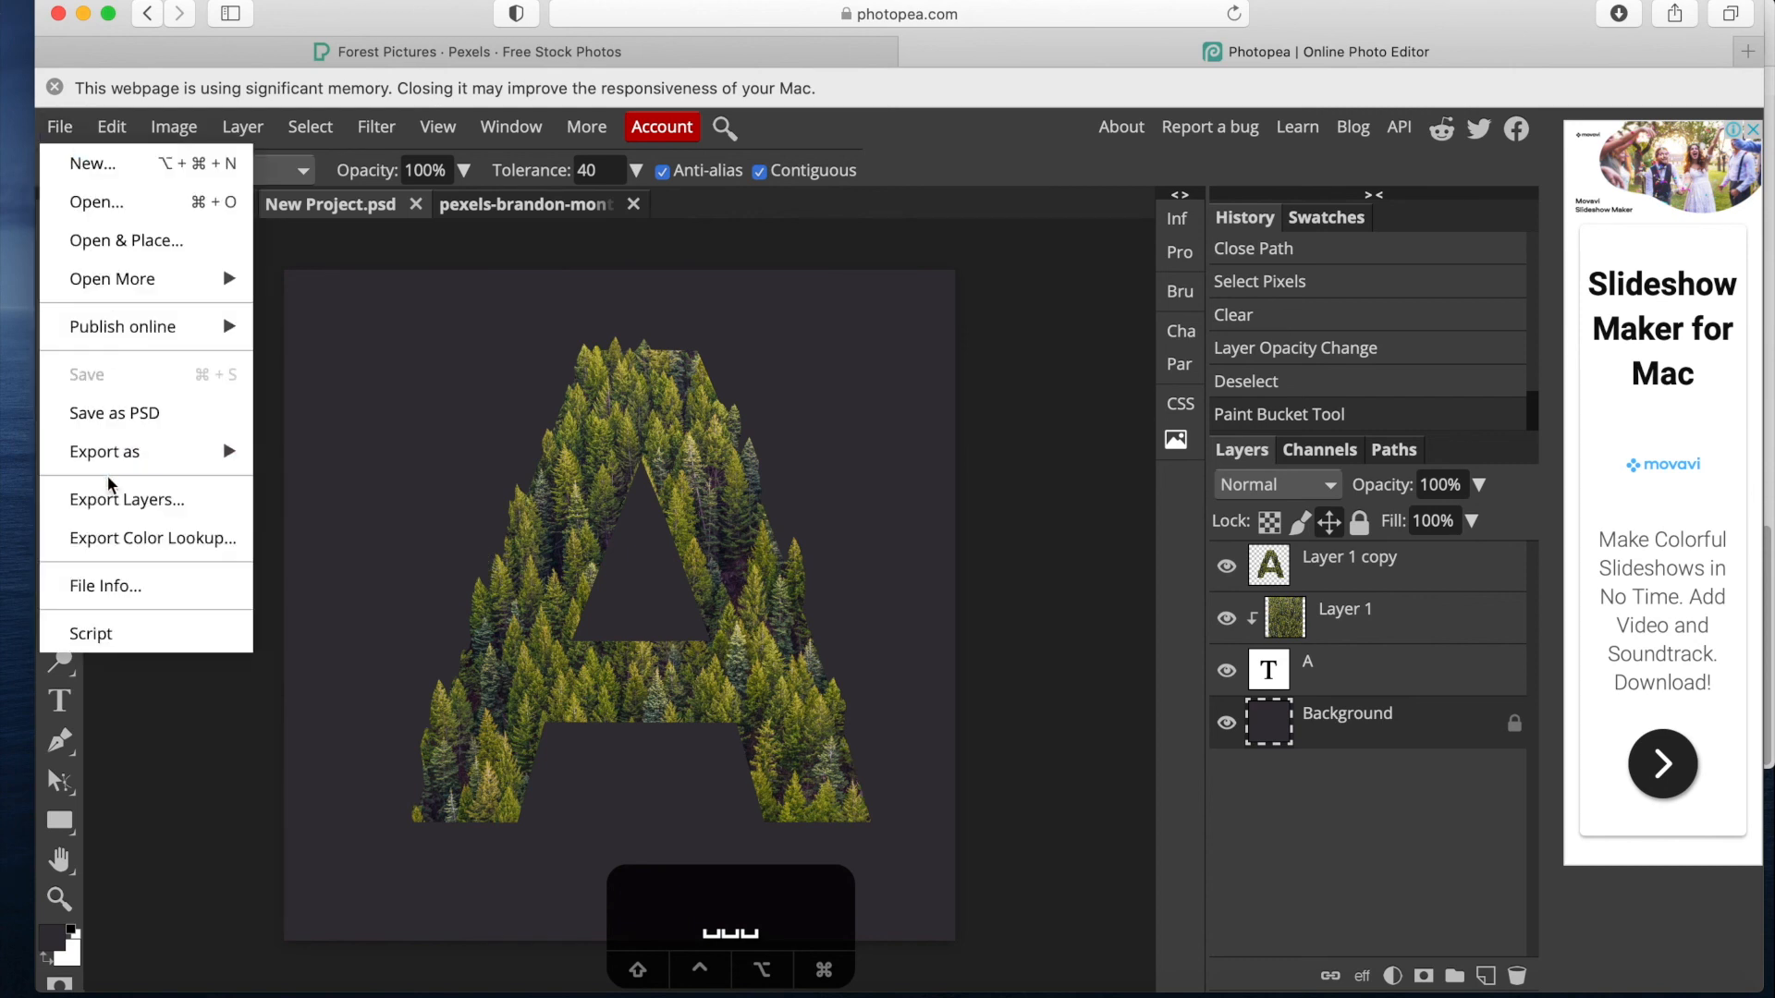